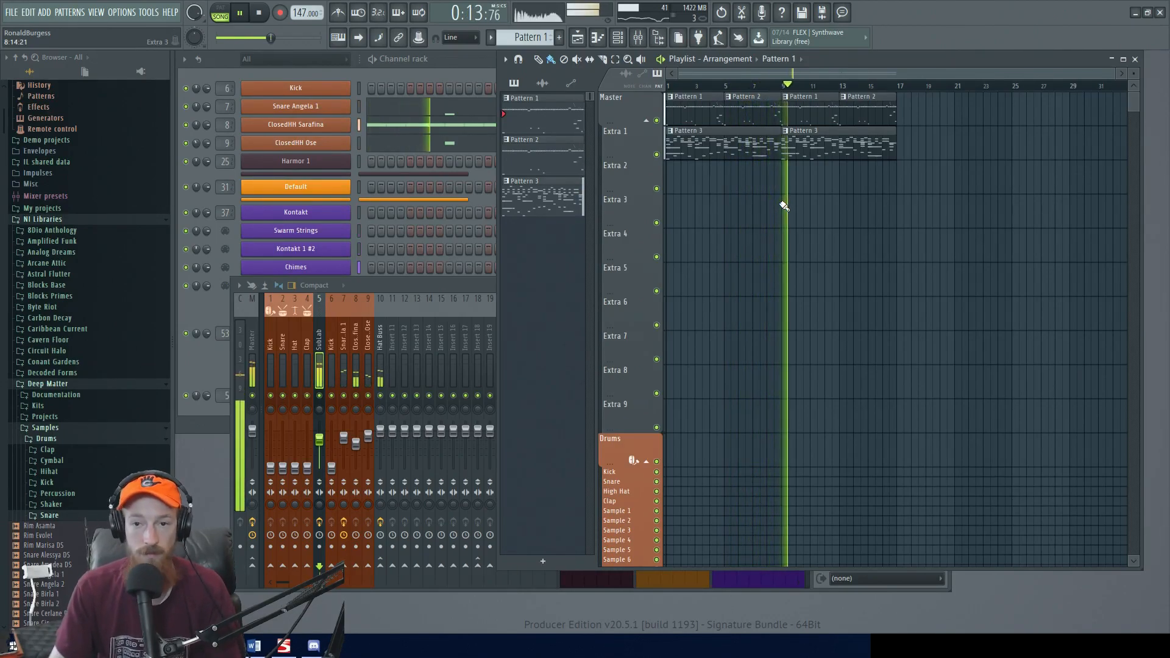
- Examine the Snare Angela 1 notes of Pattern 1 in the piano roll while the arrangement plays
scroll(786, 201, up, 2)
double_click(814, 125)
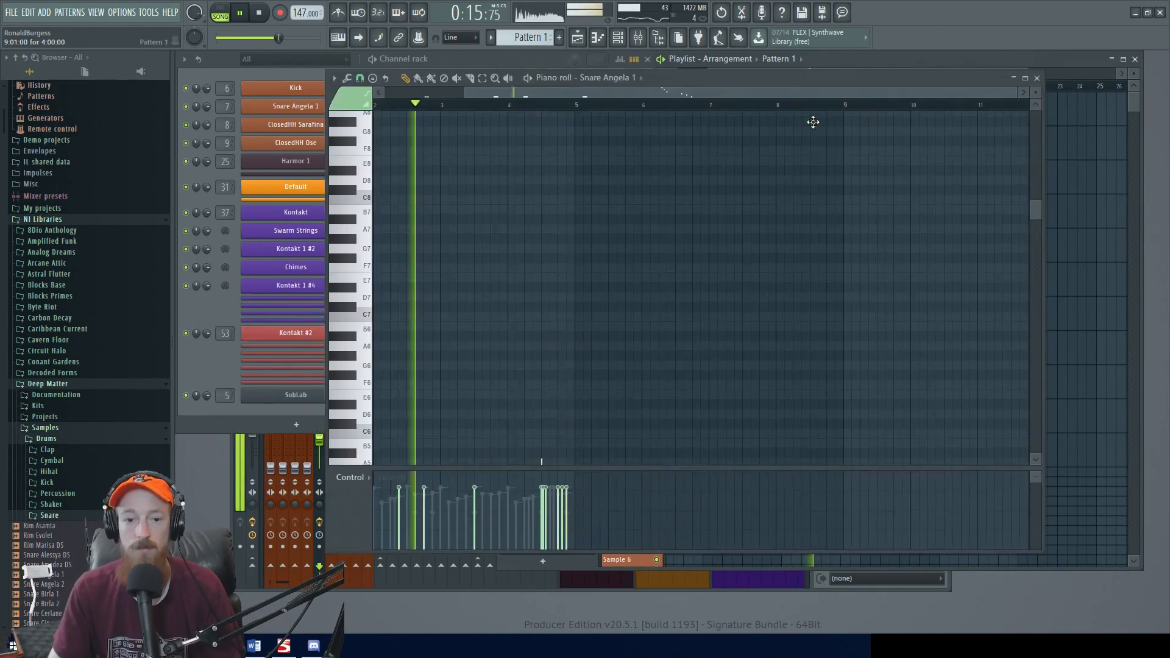
scroll(727, 271, down, 6)
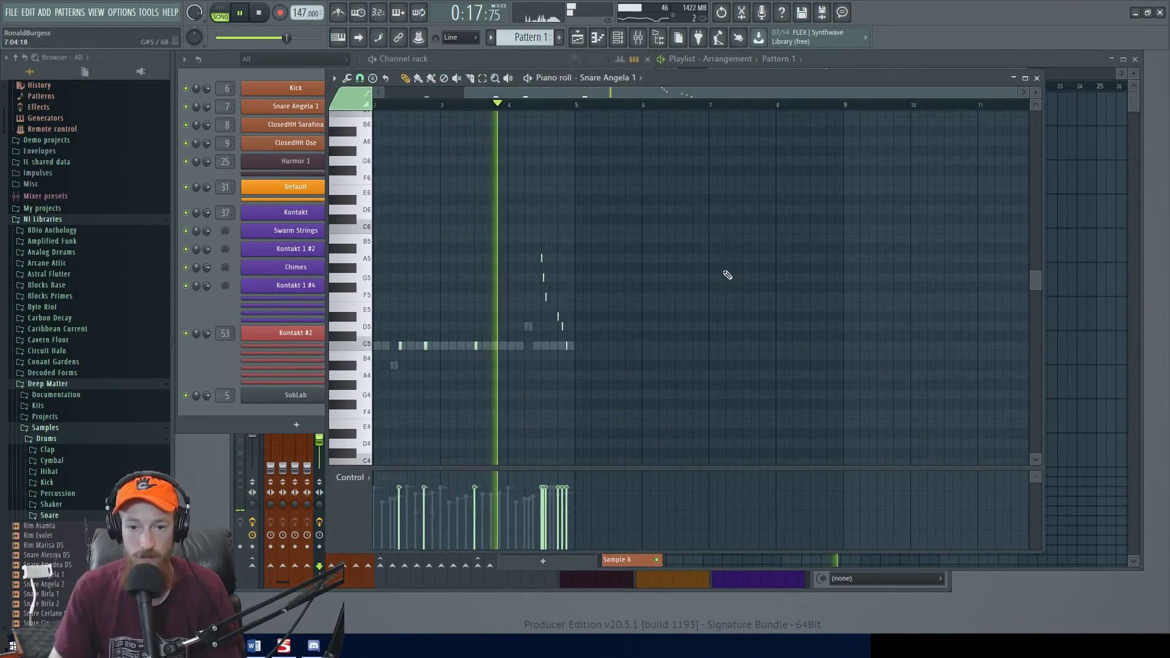
scroll(619, 291, up, 3)
drag(743, 268, 896, 248)
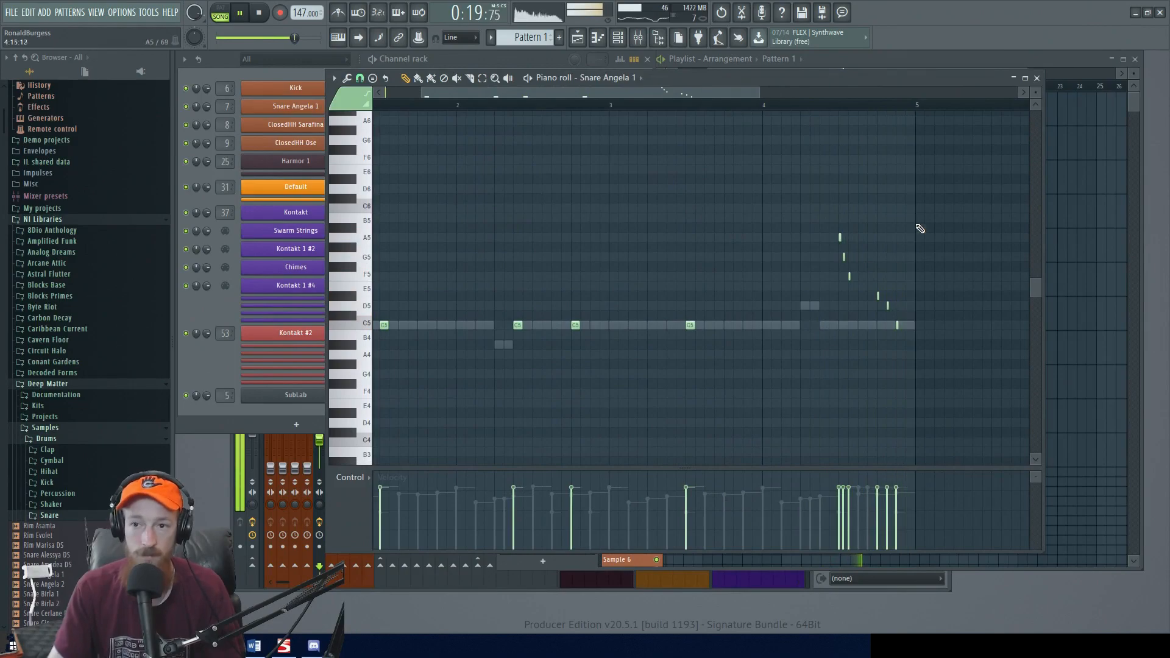
click(1036, 78)
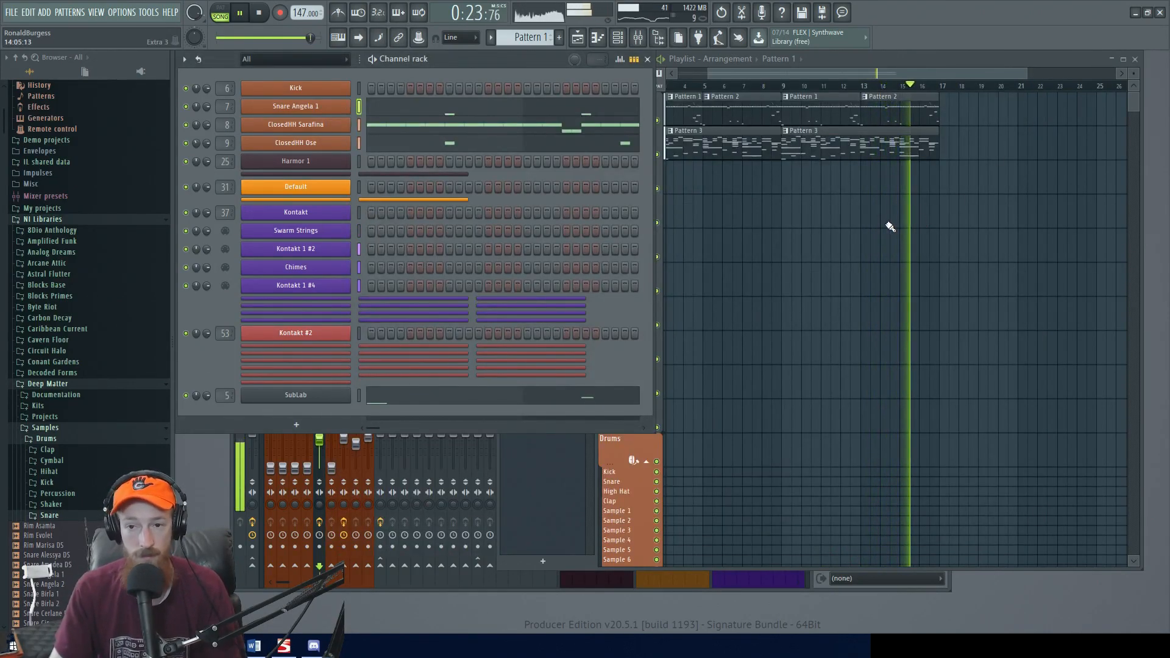
key(space)
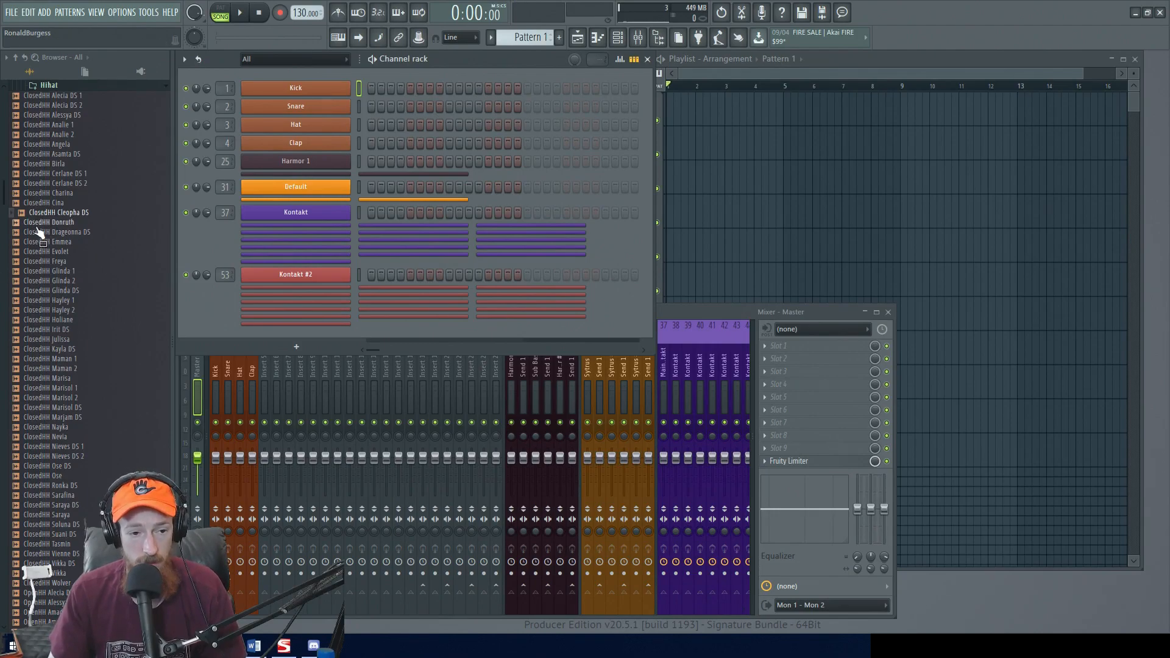
- Load the ClosedHH Sarafina sample onto the Hat channel and ClosedHH Ose onto the Clap channel
scroll(84, 200, down, 4)
drag(54, 378, 308, 129)
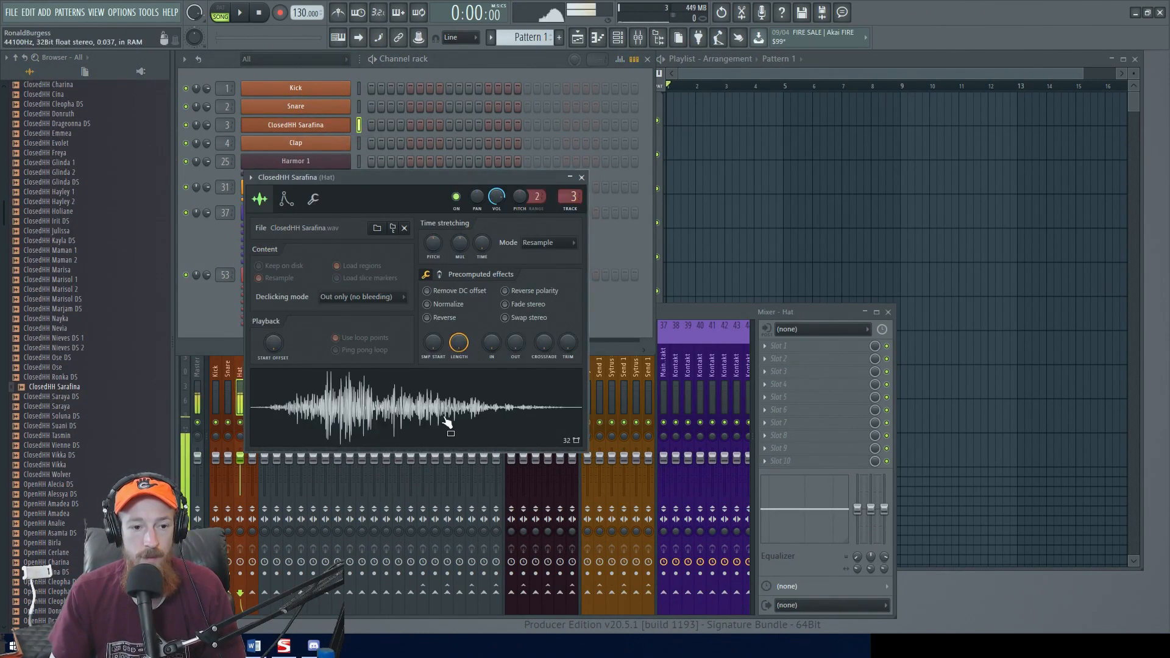
drag(49, 367, 304, 142)
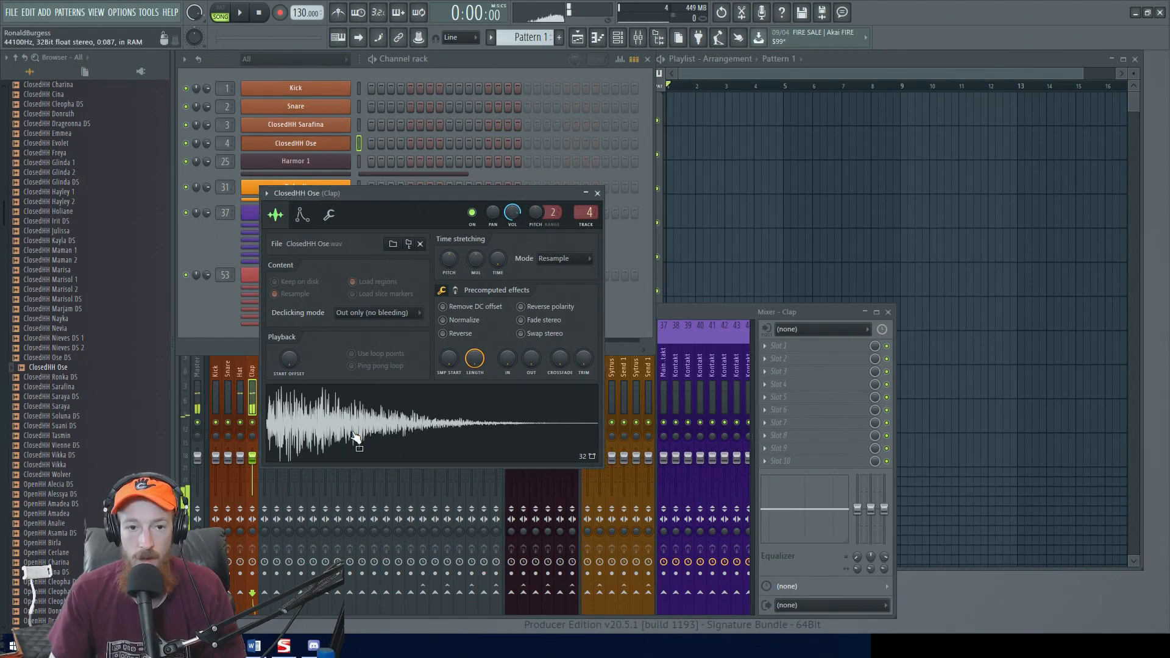
click(317, 144)
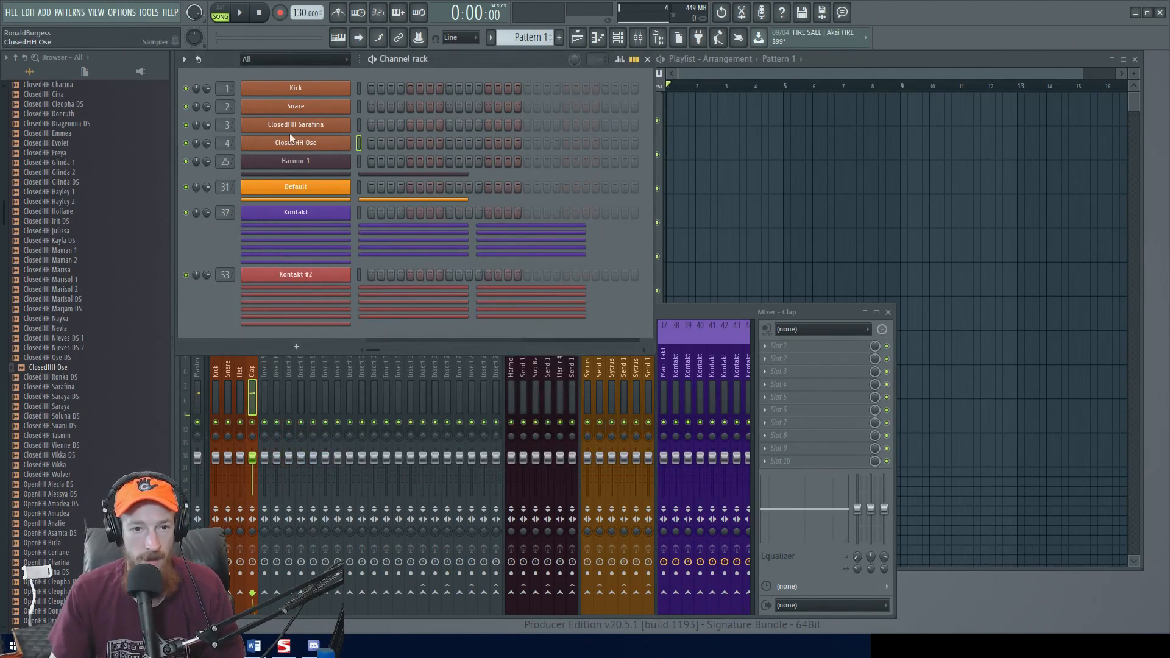
- Place a C5 note at the start of bar 1 in the ClosedHH Sarafina channel's piano roll
right_click(298, 130)
click(415, 126)
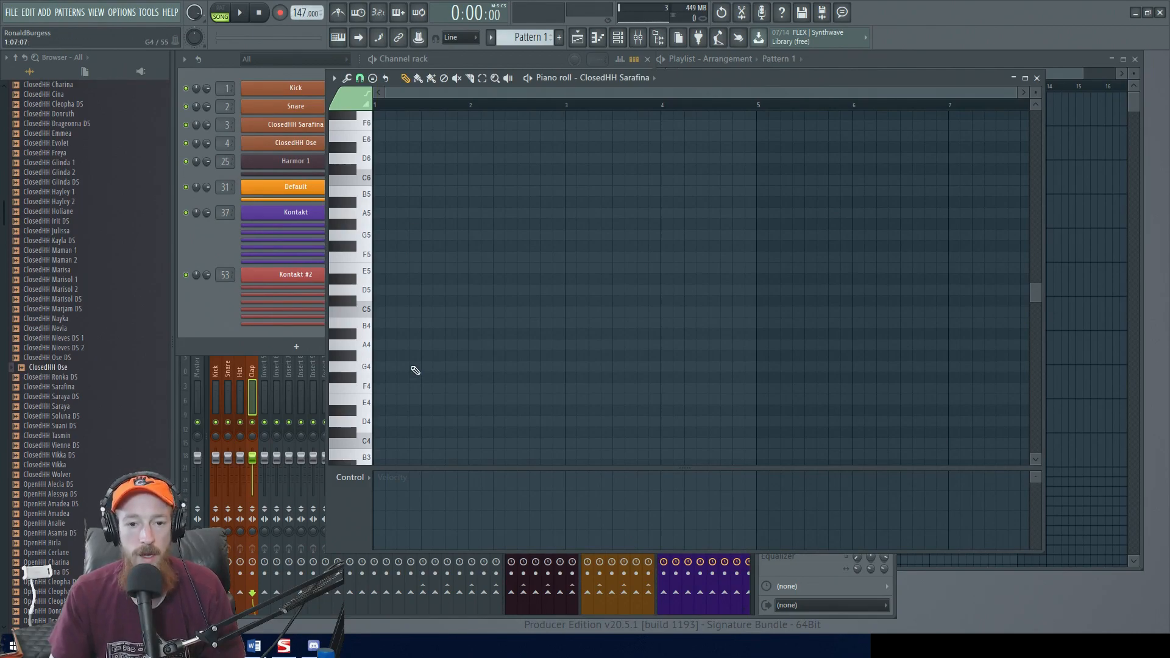
click(380, 313)
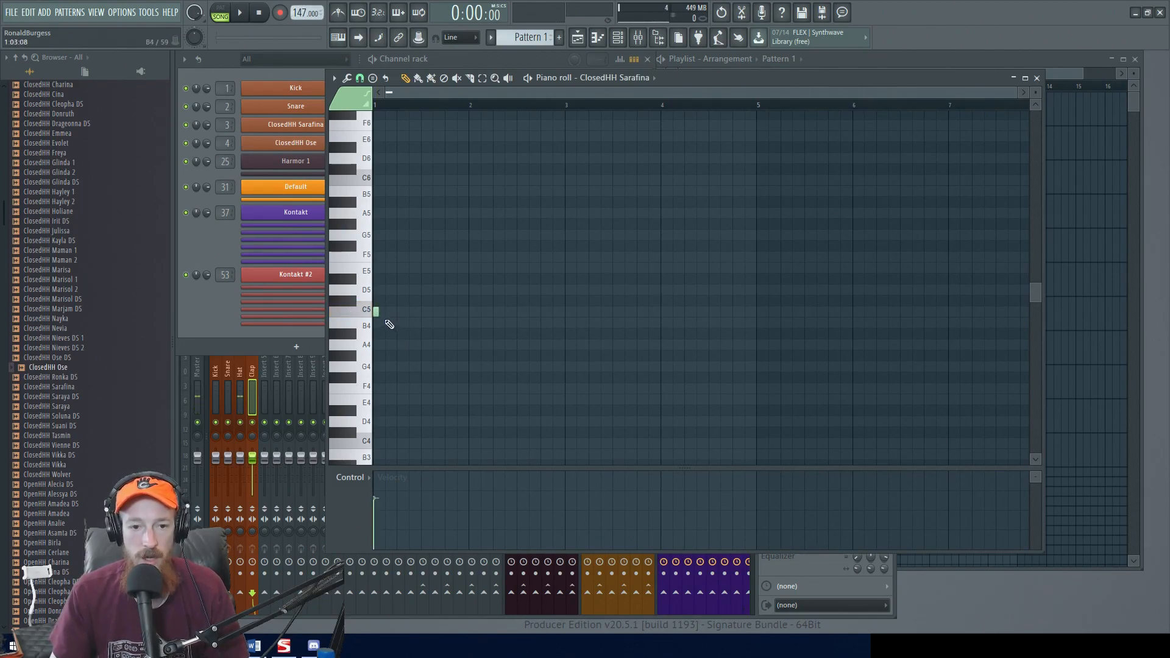
- Duplicate the C5 hi-hat note seven times to fill bar 1 with eight notes
scroll(388, 324, up, 3)
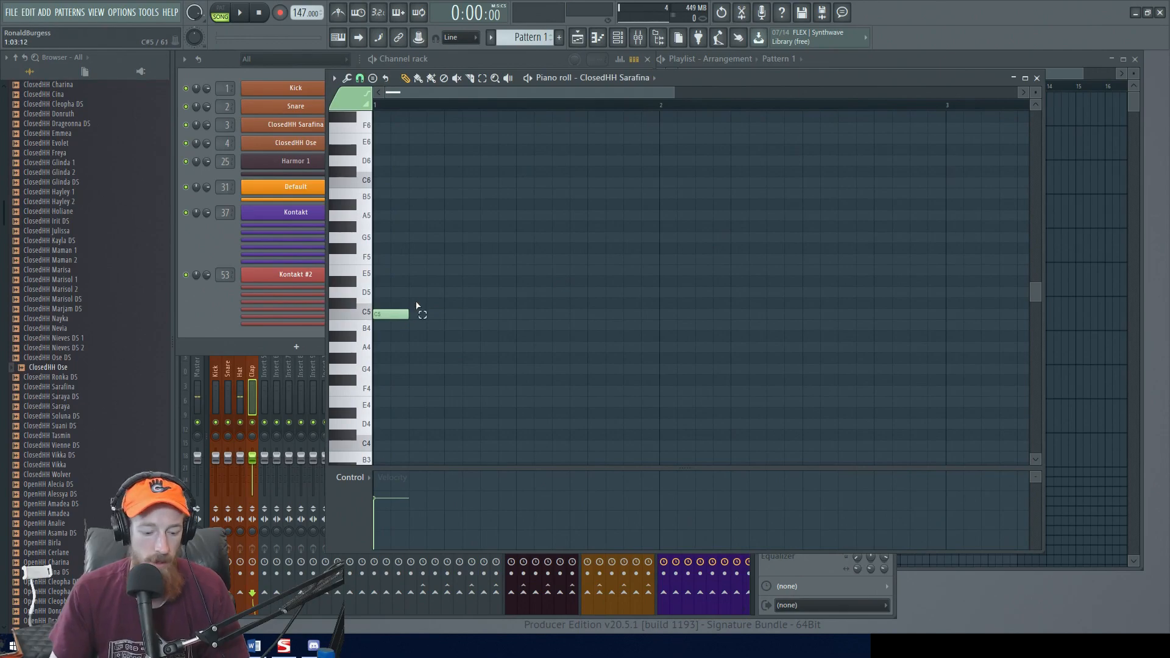
key(ctrl+b)
key(ctrl+b)
key(ctrl+b)
key(ctrl+b)
key(ctrl+b)
key(ctrl+b)
key(ctrl+b)
scroll(432, 408, down, 2)
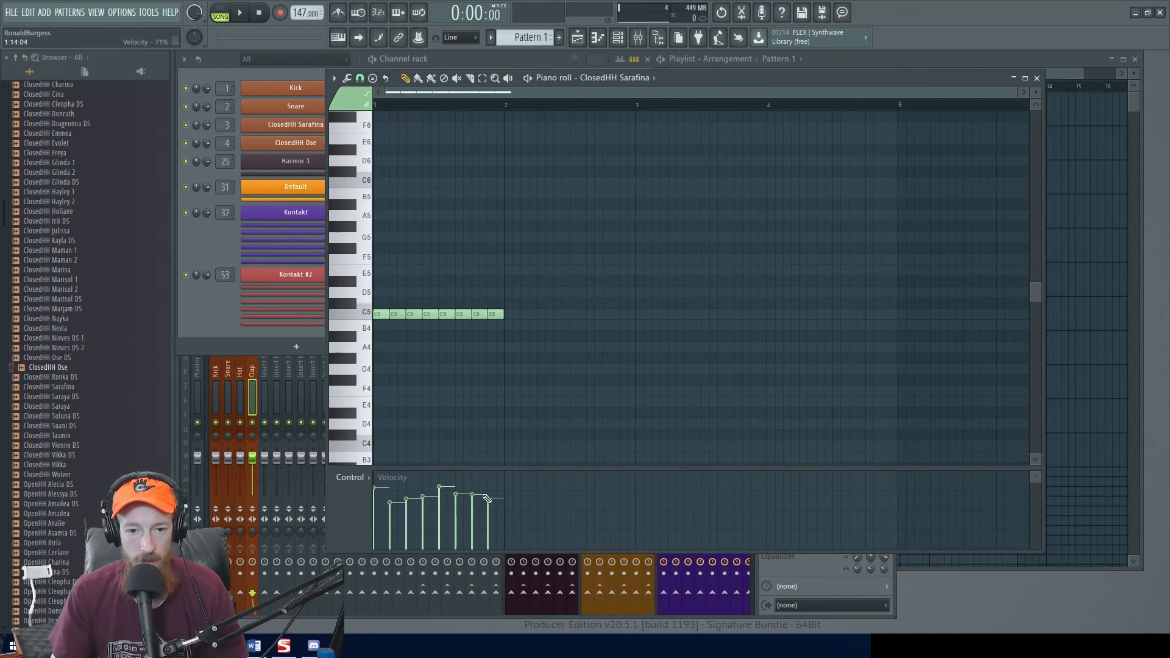
- Duplicate the whole bar of hi-hat notes three times to fill four bars and play back the pattern
key(ctrl+a)
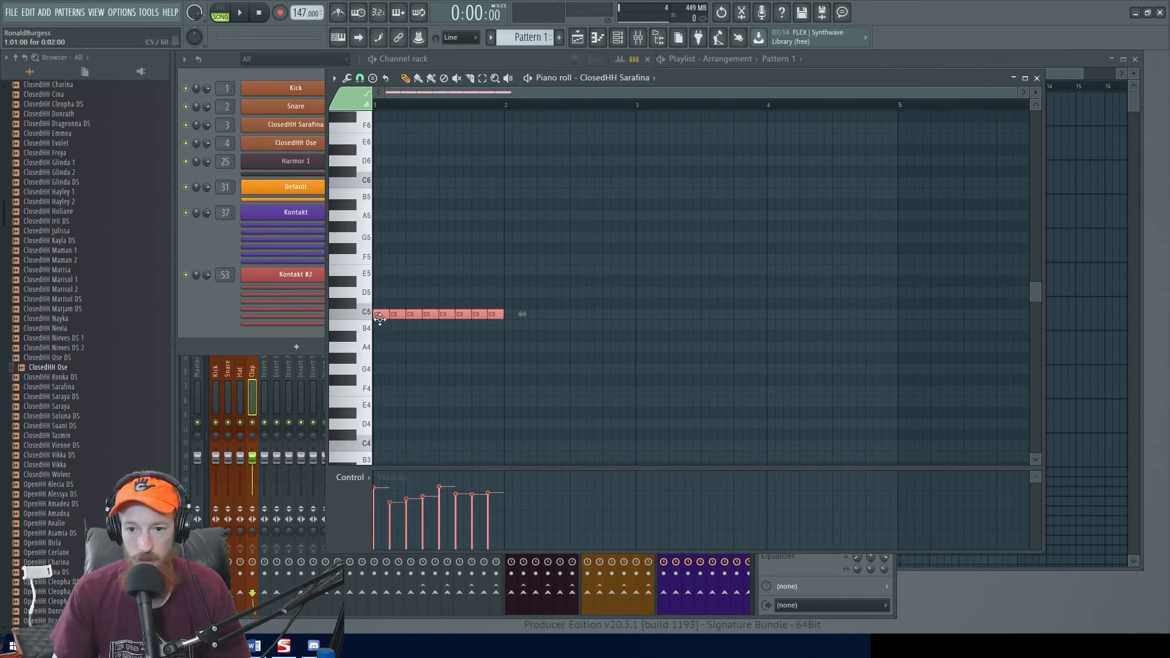
key(ctrl+b)
key(ctrl+b)
key(ctrl+b)
ctrl+click(454, 262)
scroll(460, 314, up, 3)
scroll(625, 324, down, 3)
key(space)
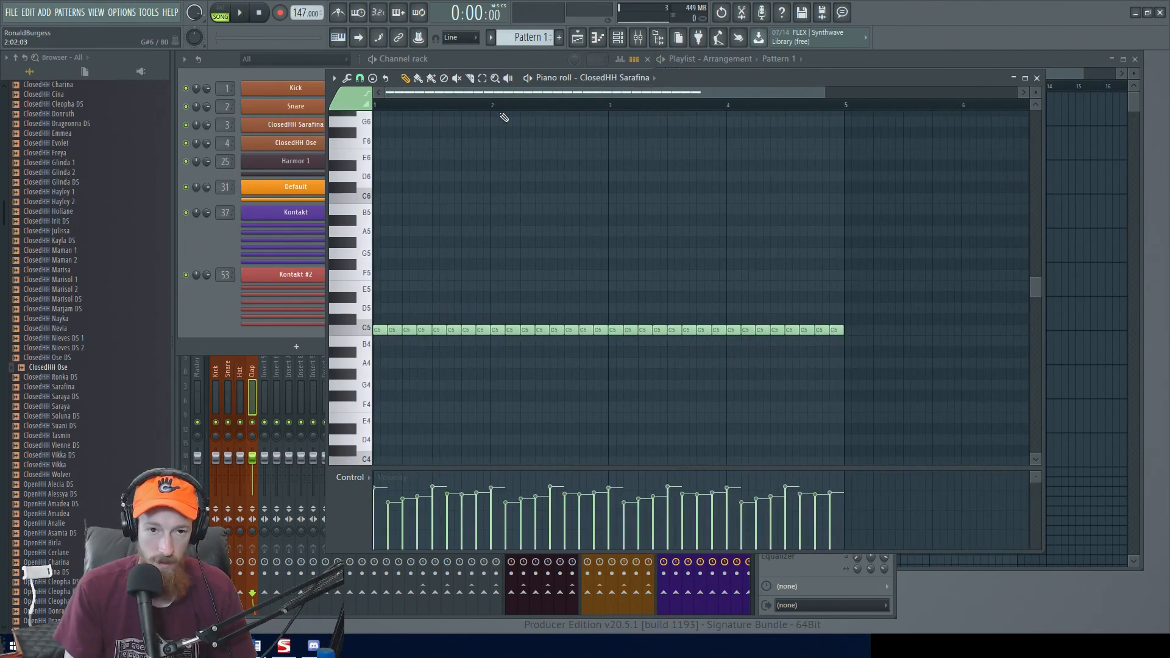
key(space)
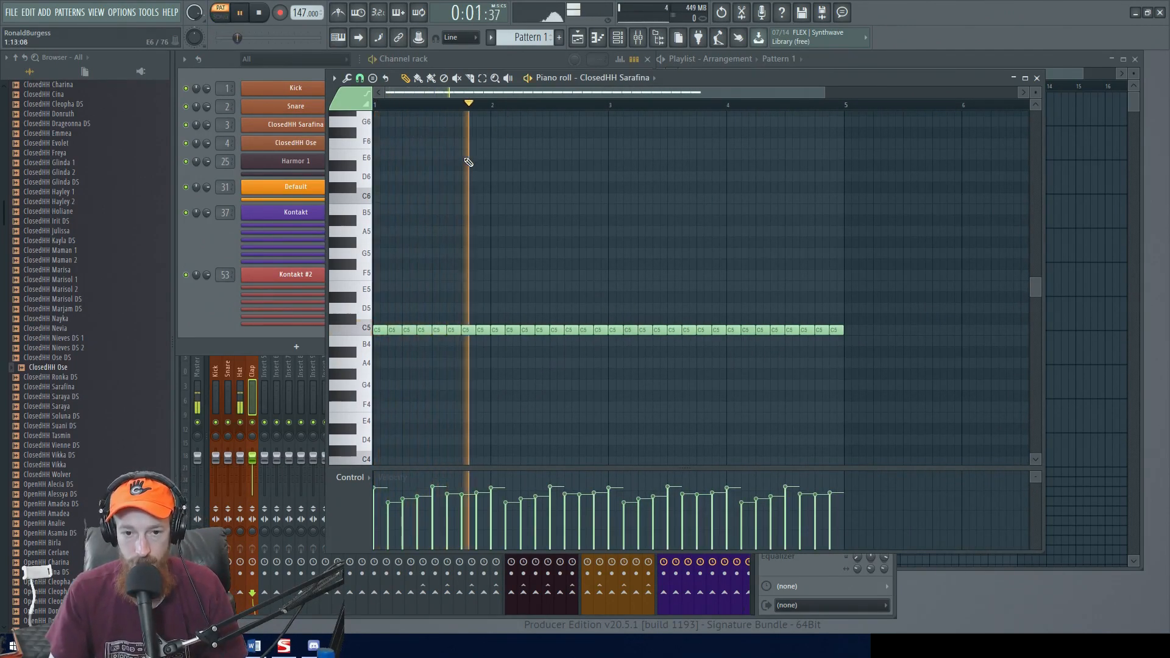
- Lower the two half-length hi-hat notes in bar 2 from the C5 row to A#4
scroll(530, 304, up, 2)
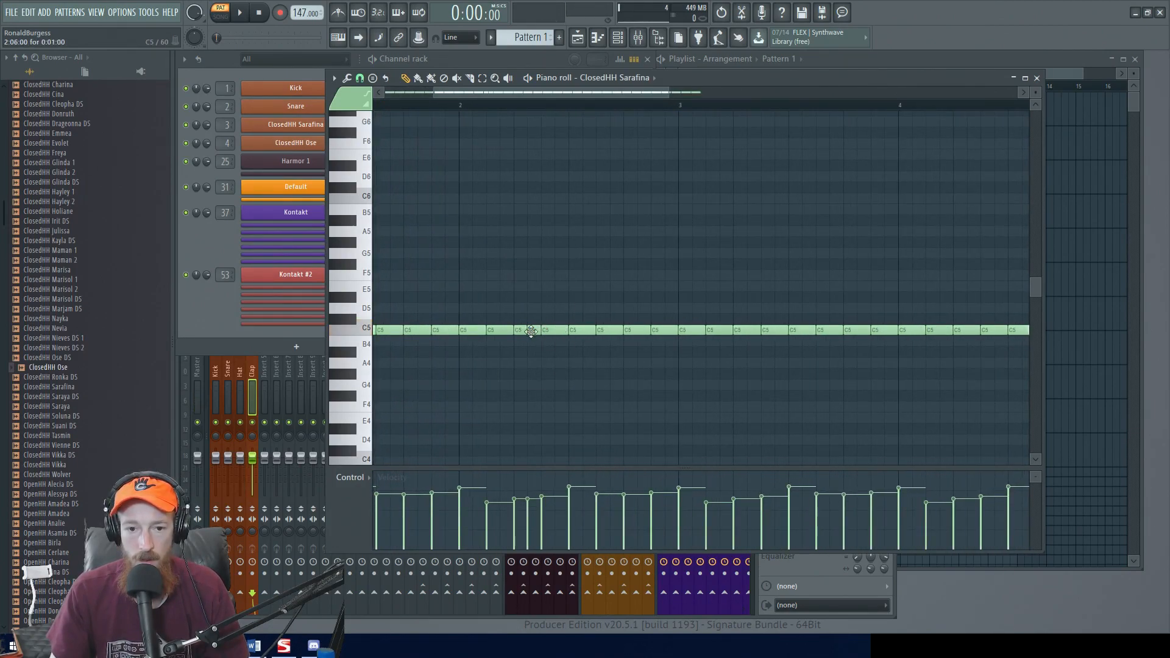
mouse_move(532, 334)
mouse_down()
mouse_move(533, 318)
mouse_move(532, 351)
mouse_up()
scroll(553, 314, right, 3)
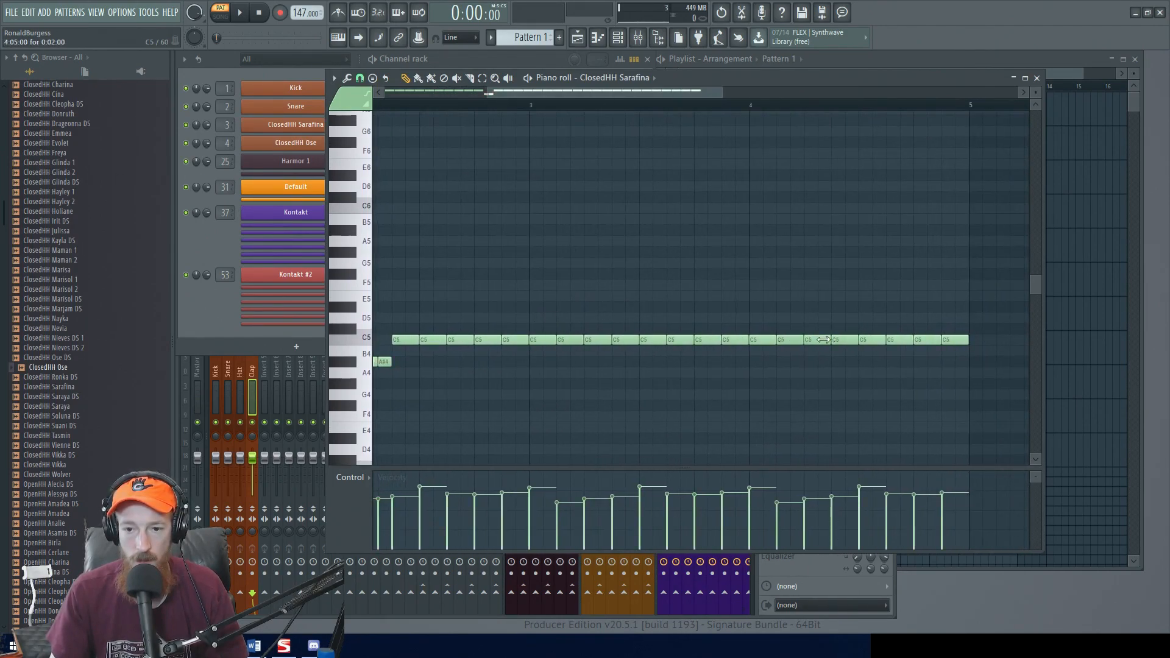
- Split a hi-hat note early in bar 4 into a pair raised to D5, and play back the pattern
drag(812, 340, 822, 317)
scroll(805, 307, down, 2)
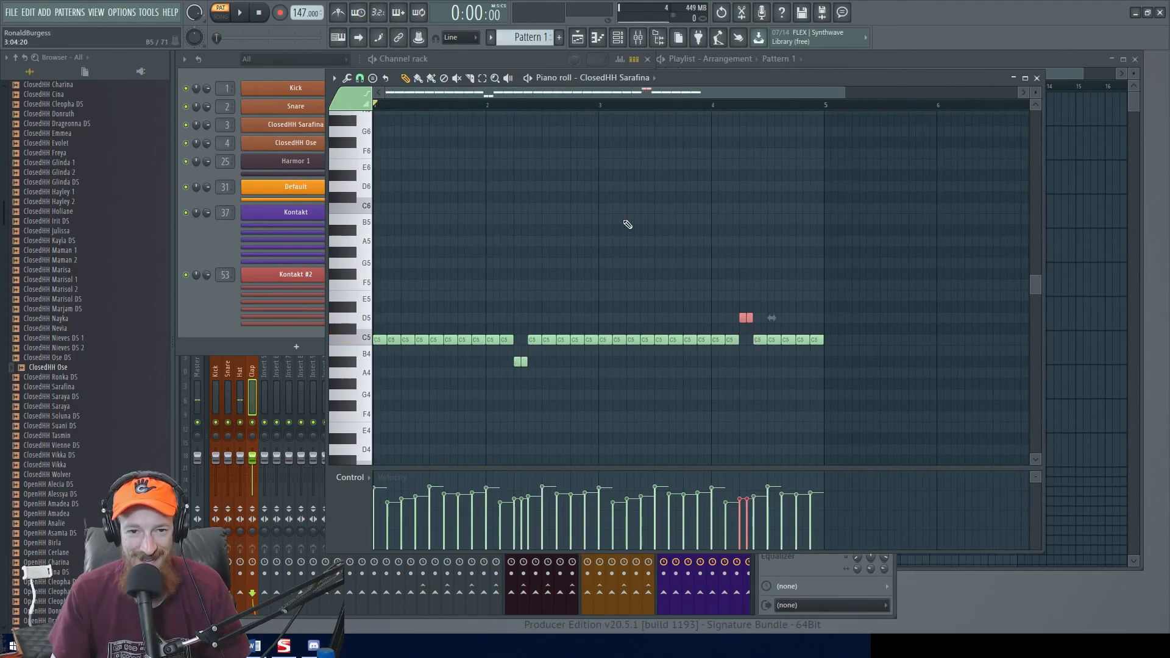
key(space)
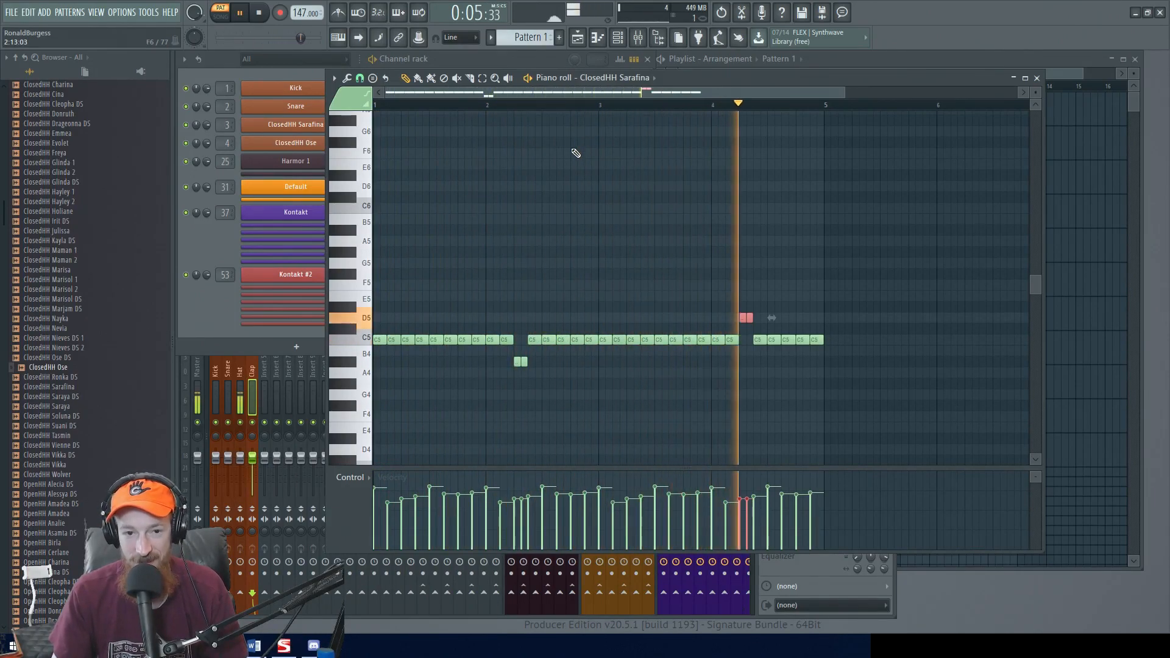
key(space)
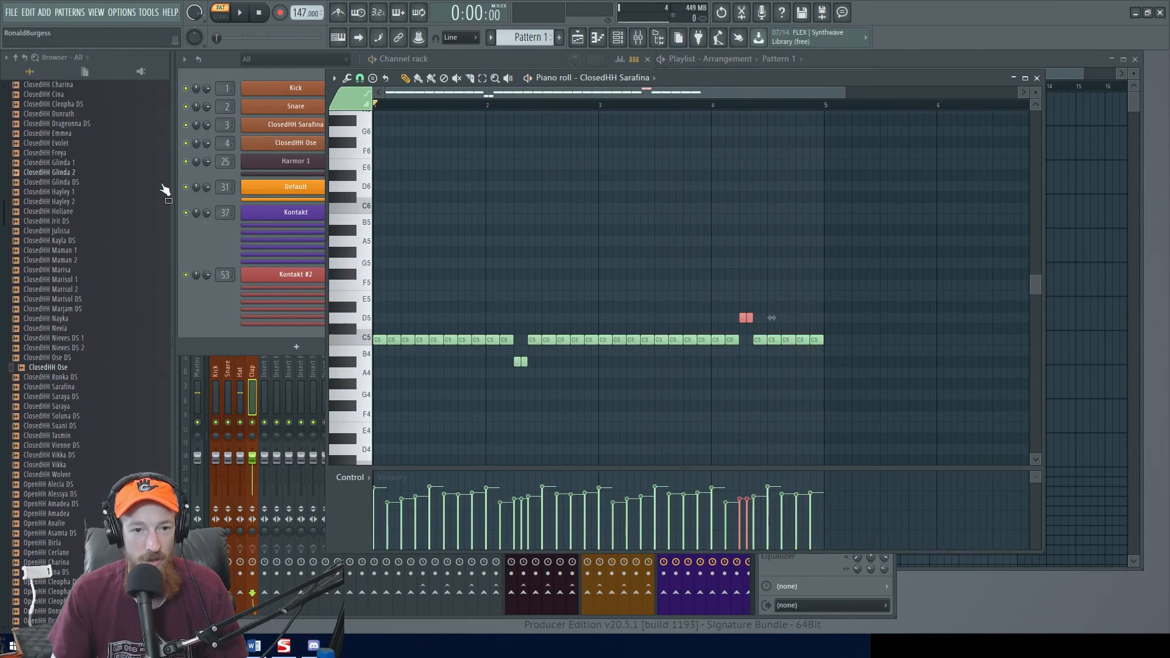
- Set the ClosedHH Sarafina sample's fade-out to 24% and normalize it in the sampler settings
click(198, 245)
click(322, 125)
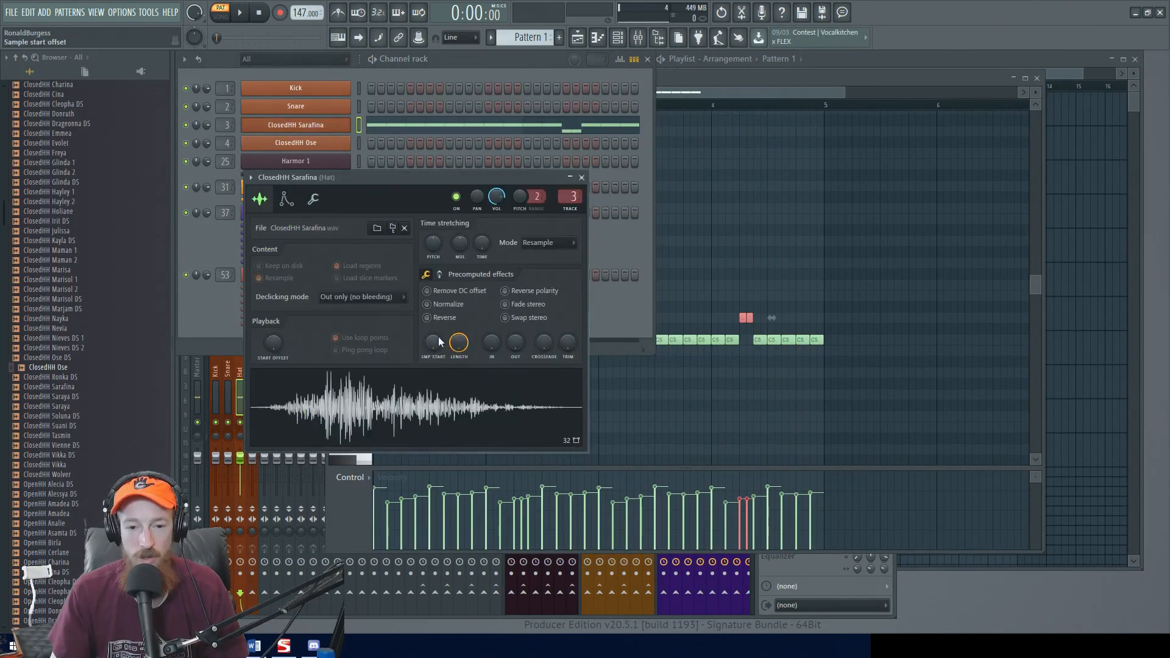
mouse_move(511, 349)
mouse_down()
mouse_move(511, 323)
mouse_move(511, 338)
mouse_up()
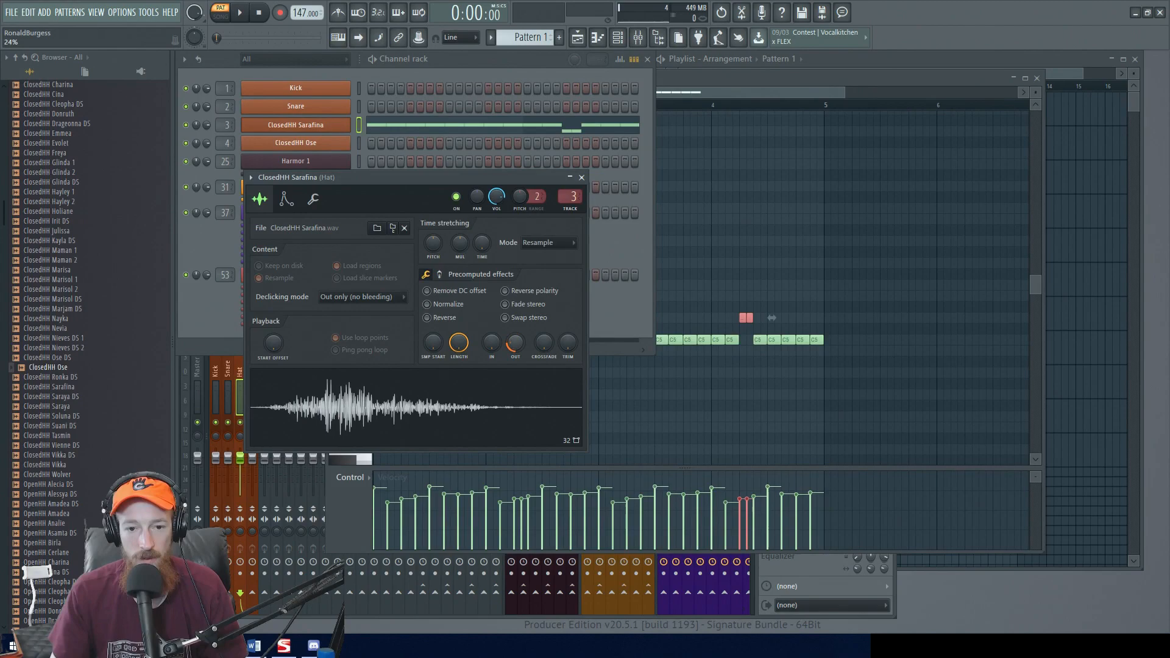
click(449, 308)
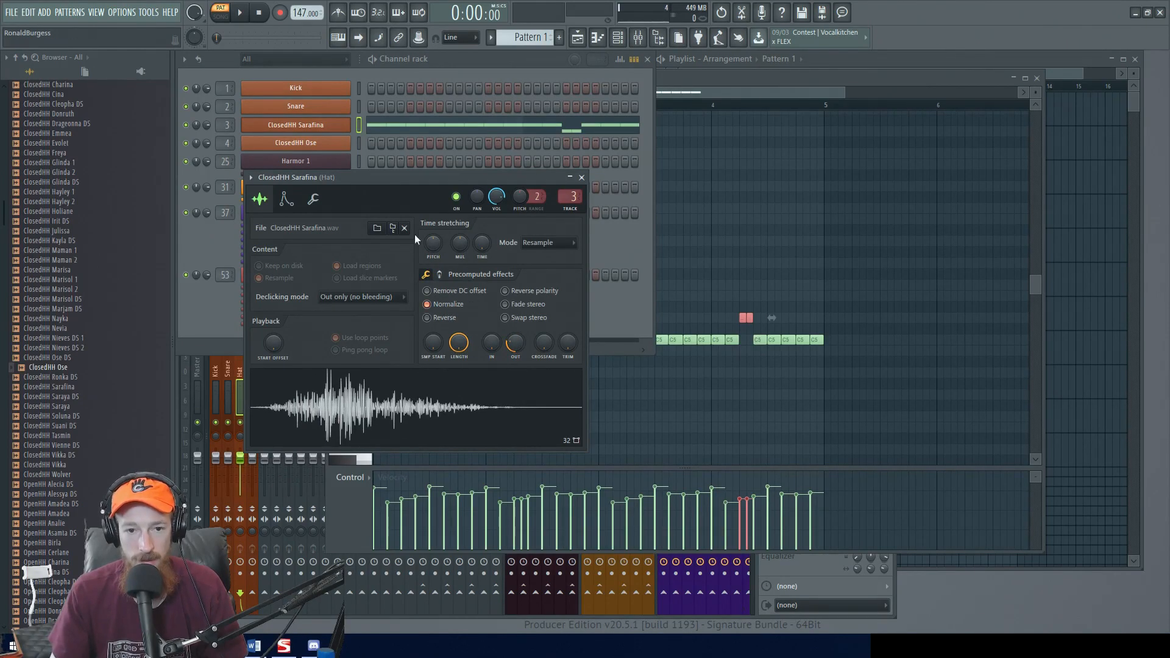
key(space)
click(581, 177)
key(space)
- Place a Pattern 1 clip at bar 1 of the first playlist track
click(1004, 62)
click(767, 125)
drag(786, 115, 673, 112)
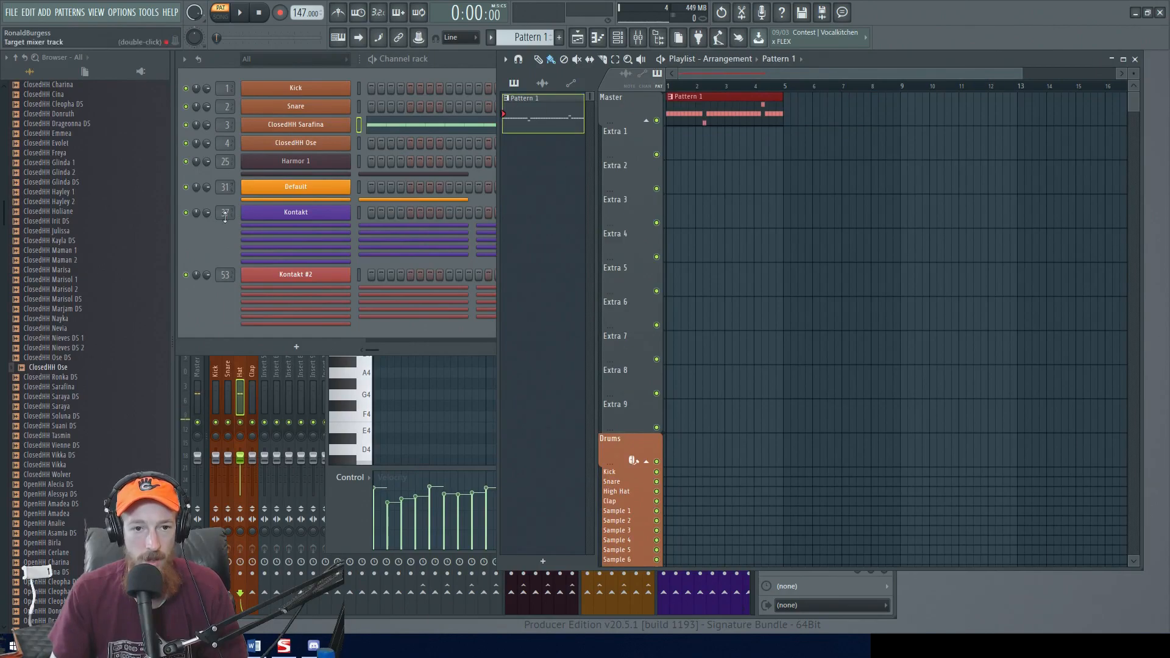
- Add six quieter, scattered C5 accents across the four bars for ClosedHH Ose and play back the pattern
click(201, 244)
right_click(321, 143)
click(368, 140)
scroll(459, 364, down, 1)
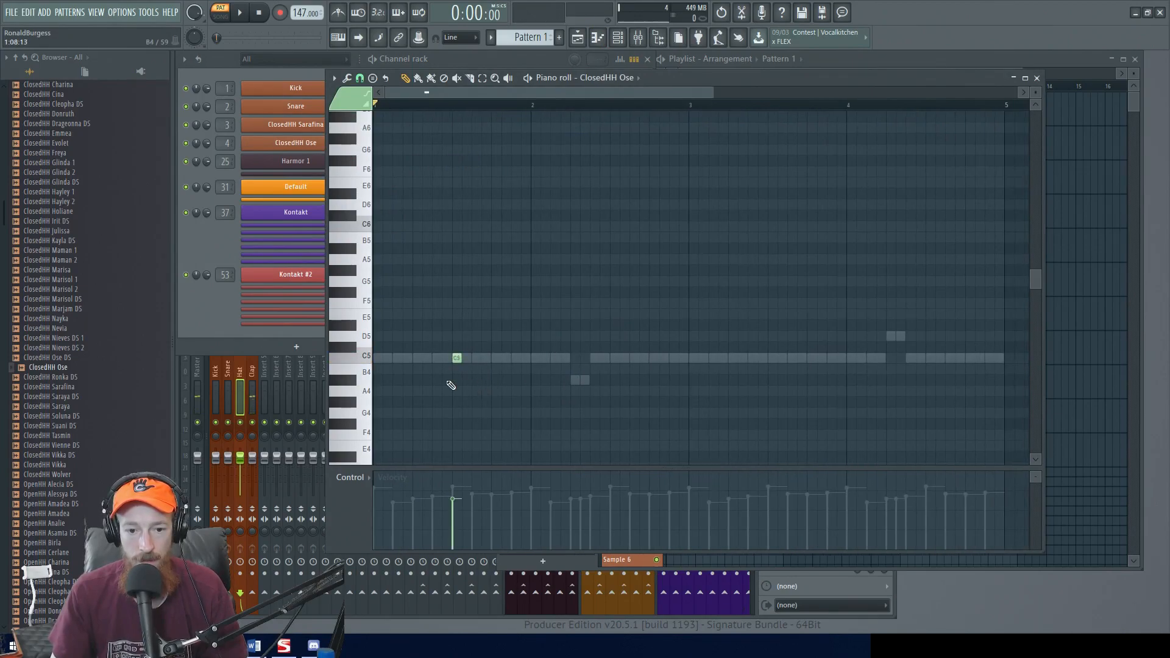
scroll(452, 369, up, 1)
key(space)
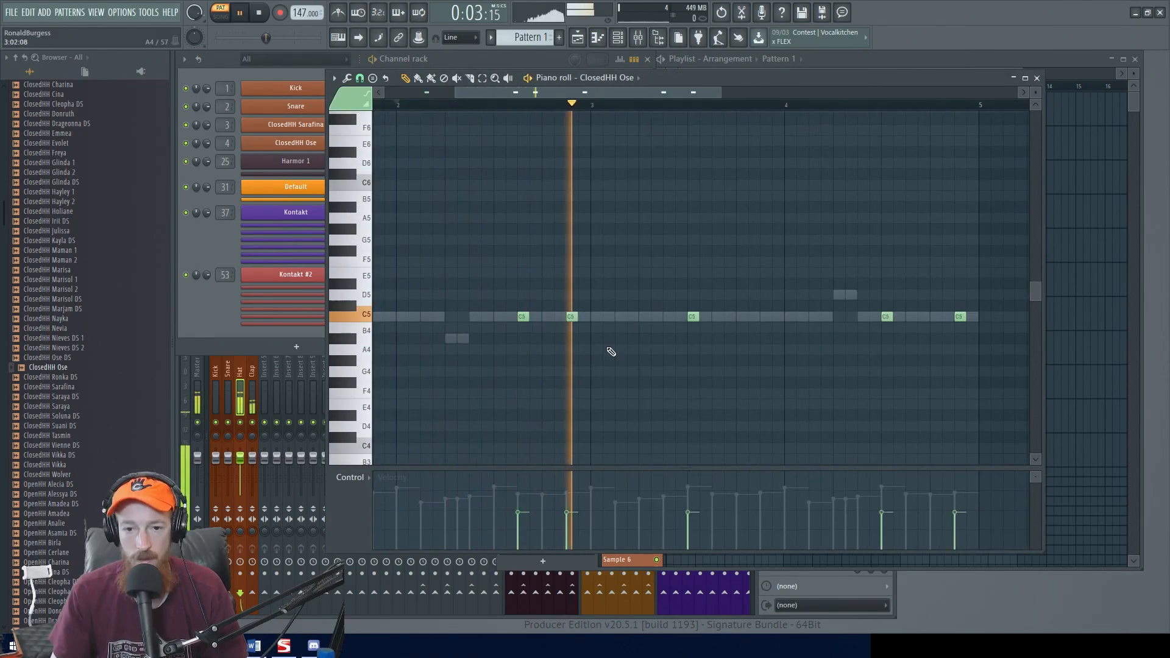
scroll(639, 349, down, 1)
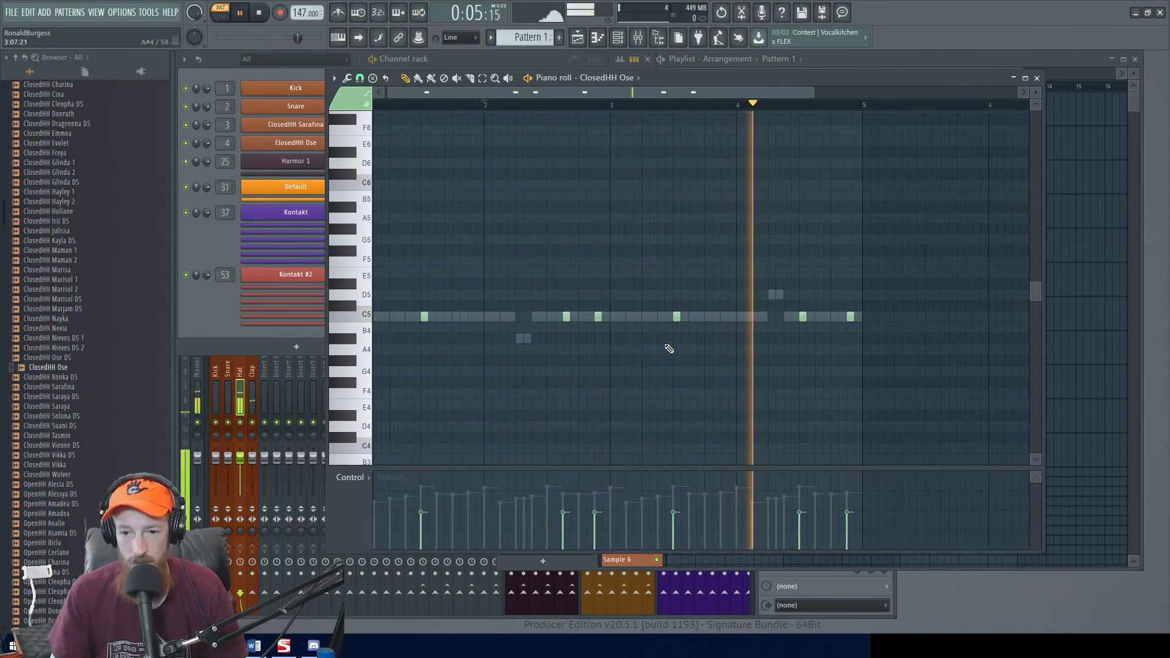
scroll(668, 349, down, 1)
key(space)
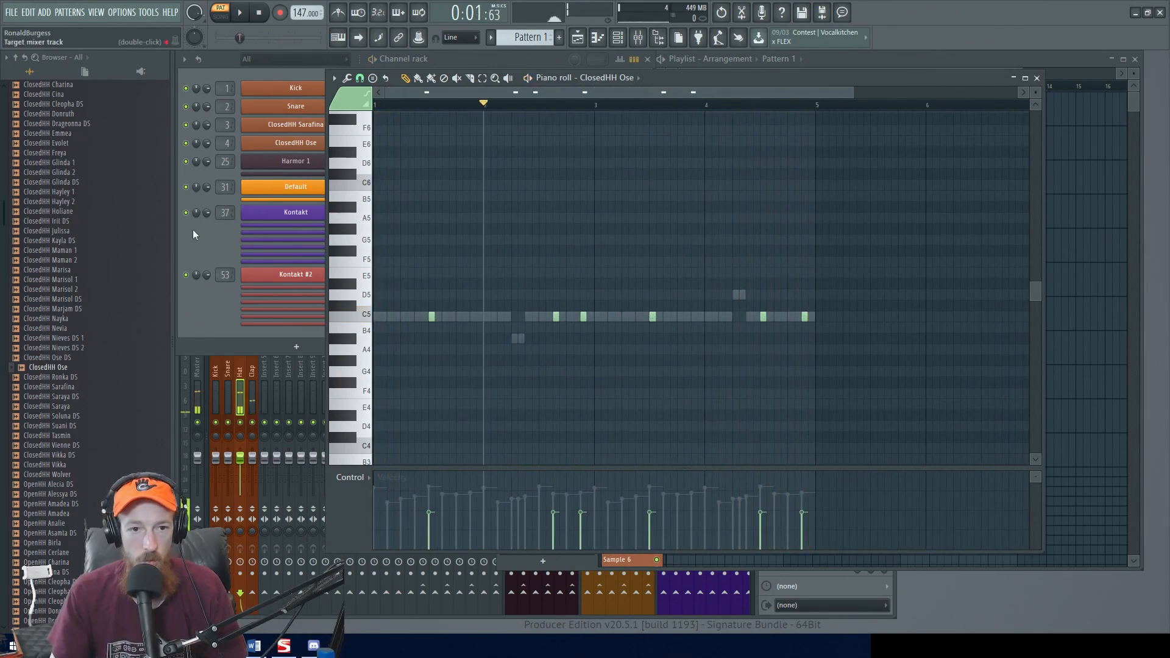
- Review the ClosedHH Ose sampler settings while the pattern plays, and close them along with the piano roll
click(218, 235)
click(306, 144)
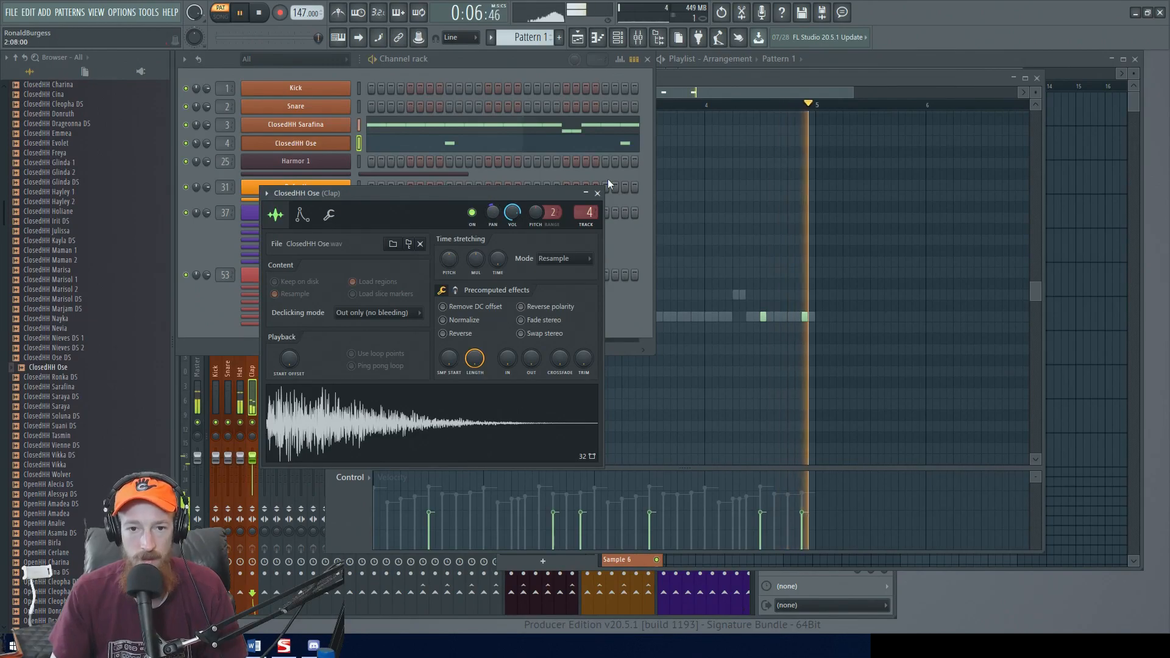
key(space)
click(597, 193)
click(770, 83)
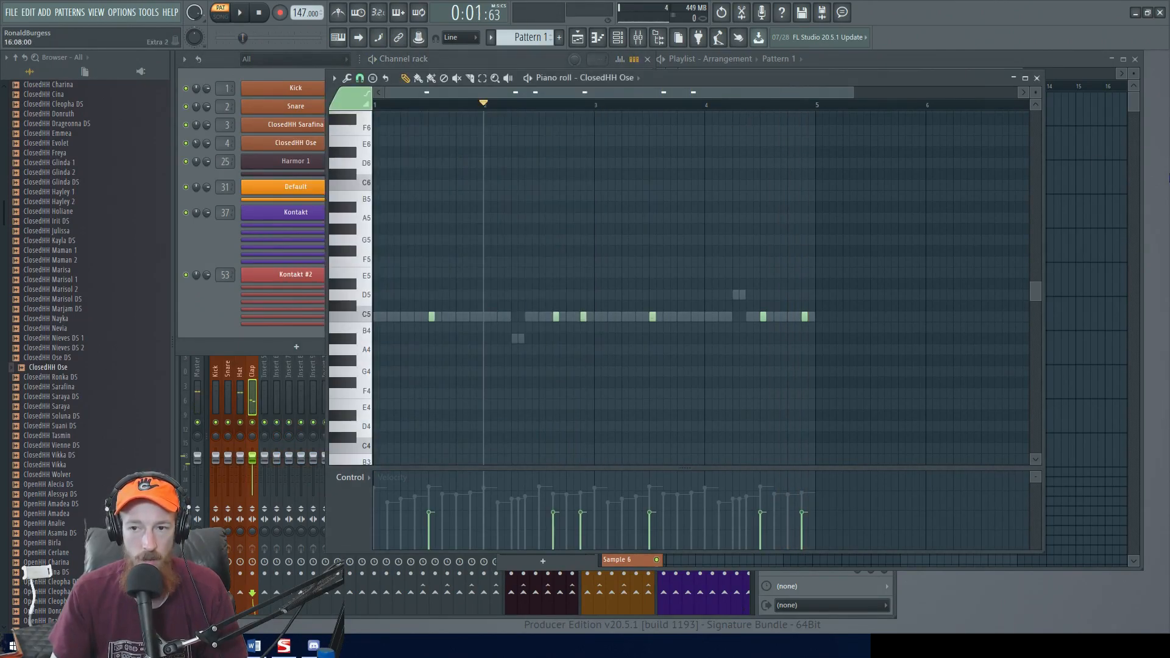
click(1036, 79)
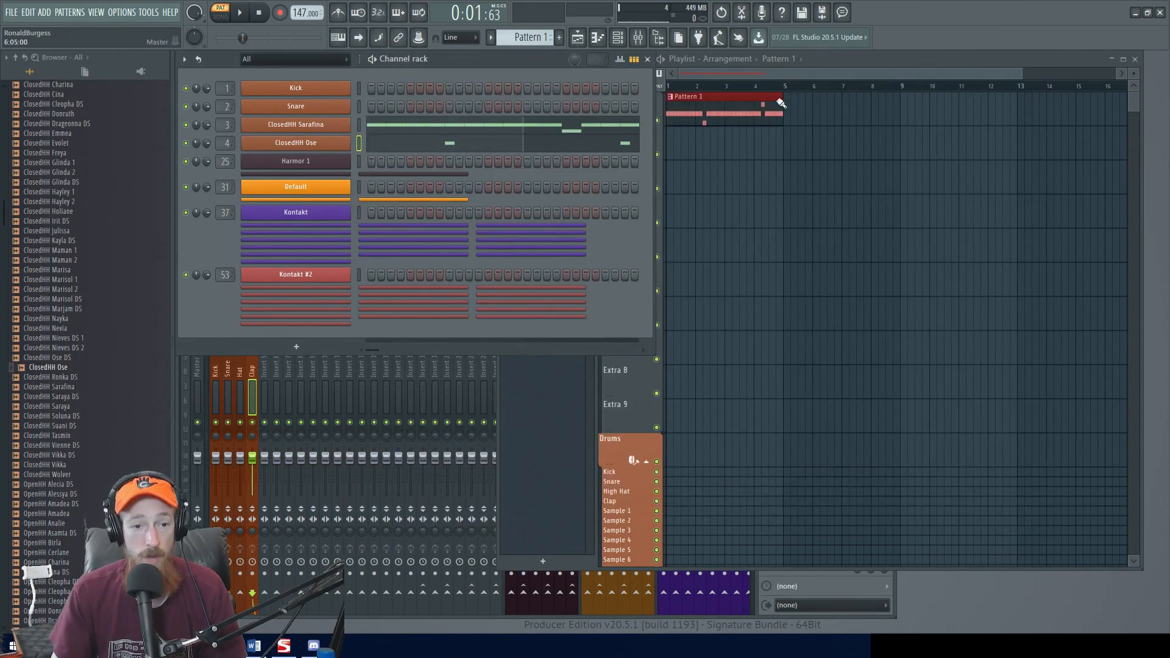
- Find Snare Angela 1 in the Deep Matter Snare sample folder and load it onto the Snare channel
scroll(56, 311, up, 8)
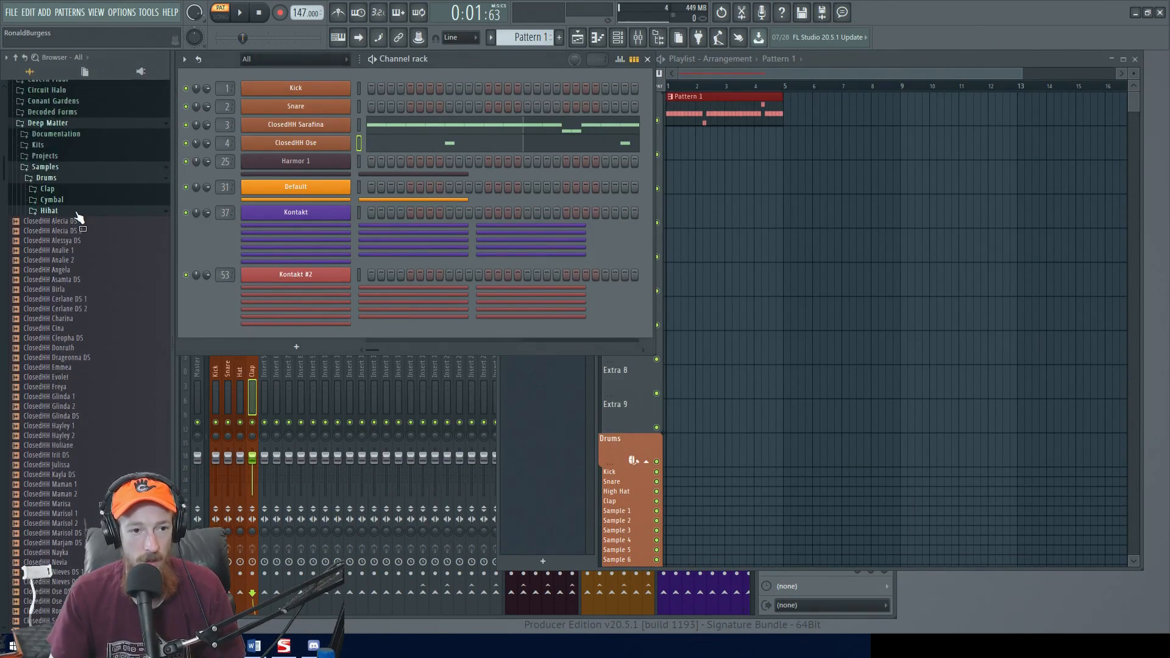
click(71, 211)
click(82, 255)
click(41, 210)
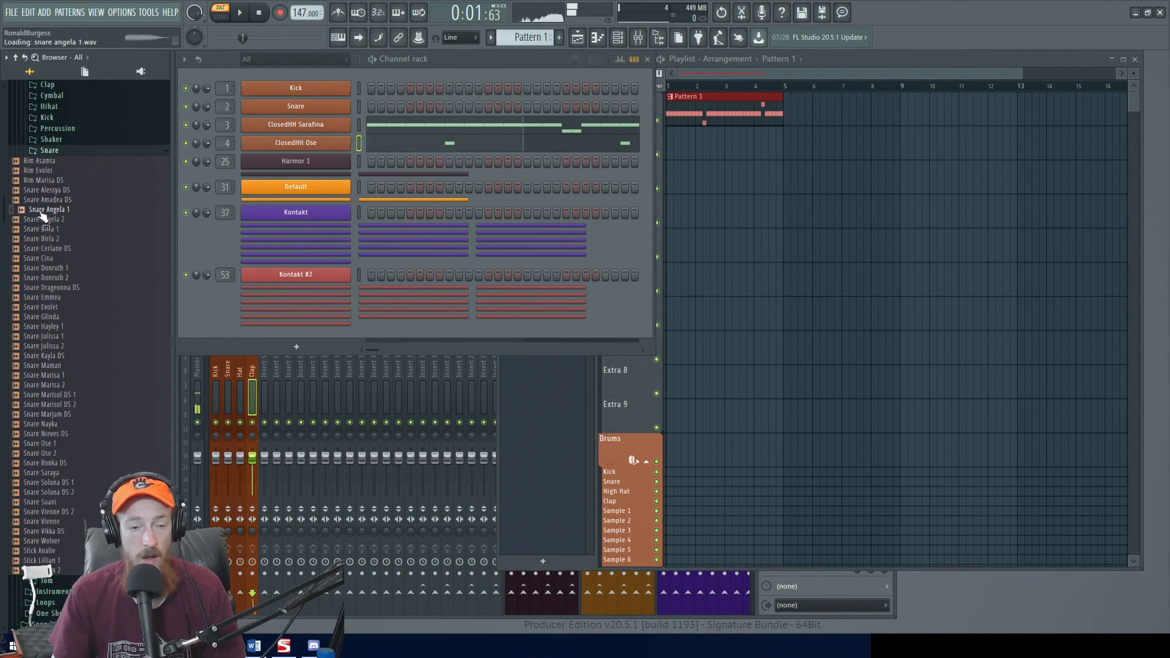
drag(36, 214, 295, 106)
- Add four C5 snare hits and a descending roll from A5 to C5 in bar 4, and play back the pattern
key(F7)
scroll(693, 311, up, 2)
click(420, 335)
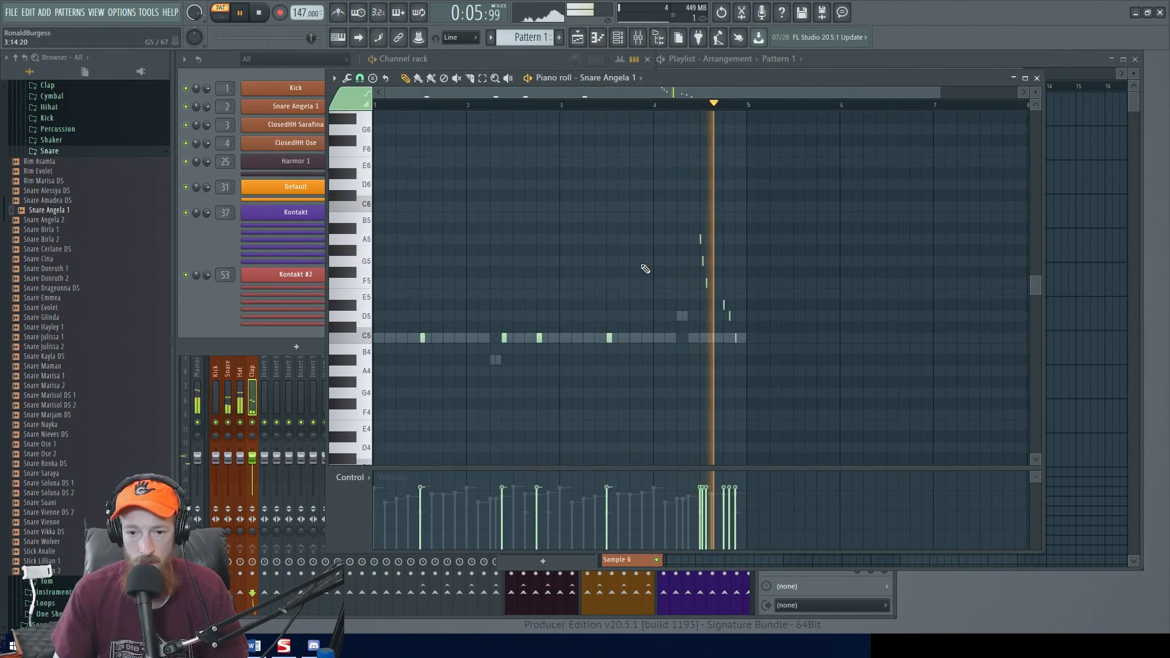
key(space)
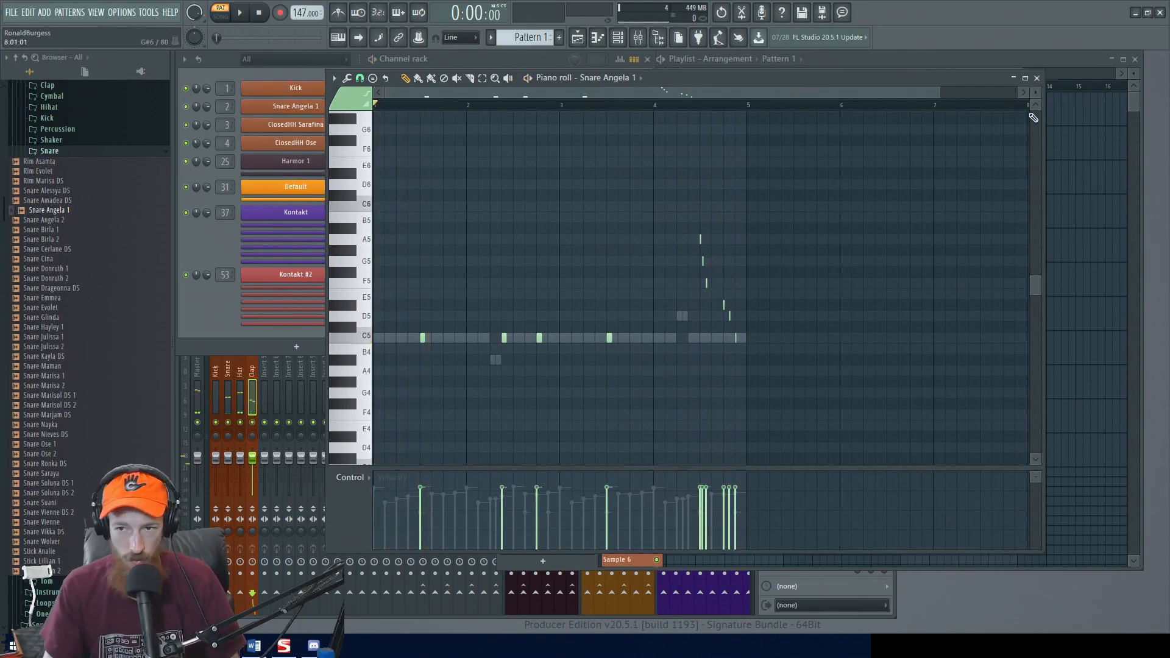
- Play back Pattern 1 from the playlist and close the Snare Angela 1 piano roll
click(1087, 59)
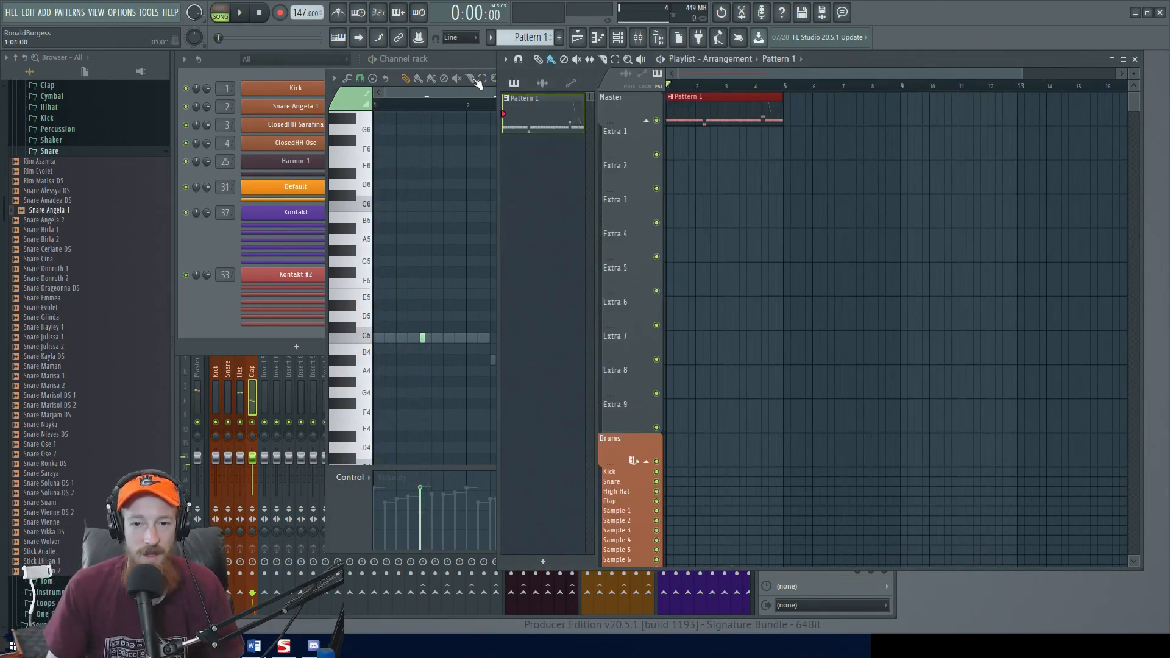
key(space)
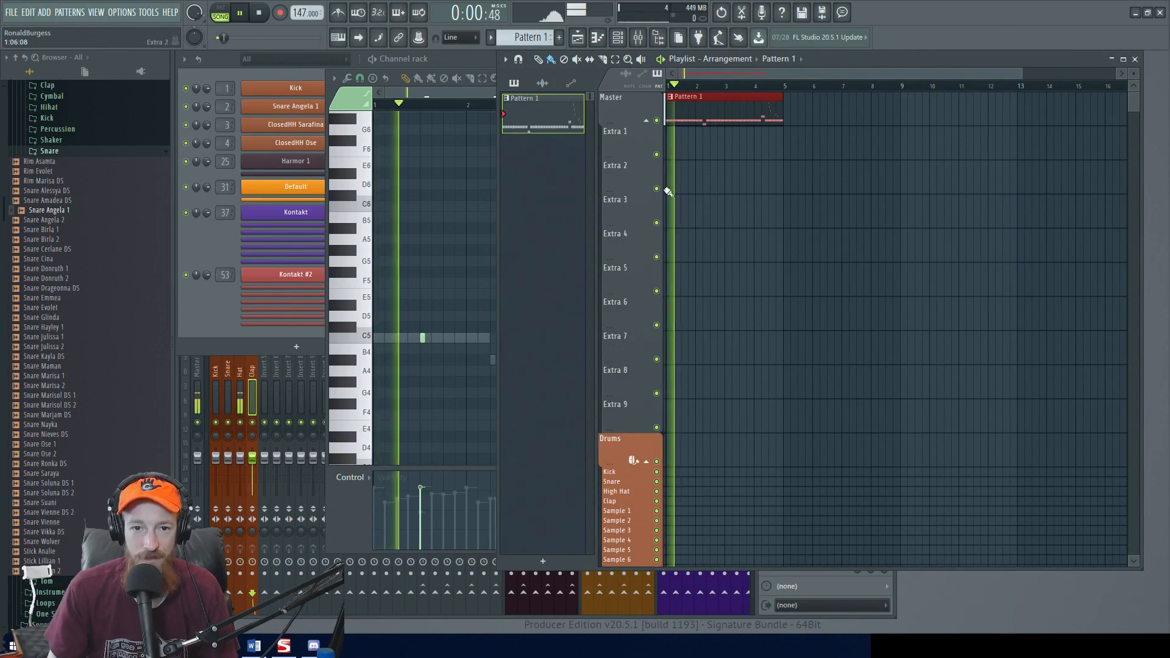
click(478, 90)
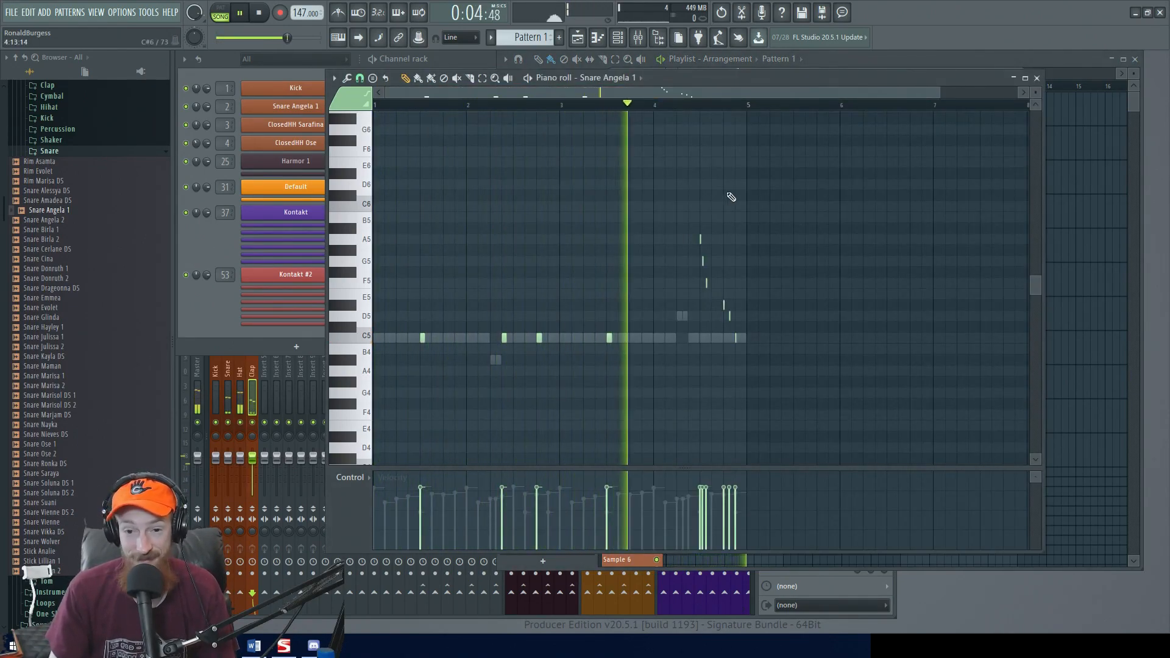
key(space)
click(1036, 78)
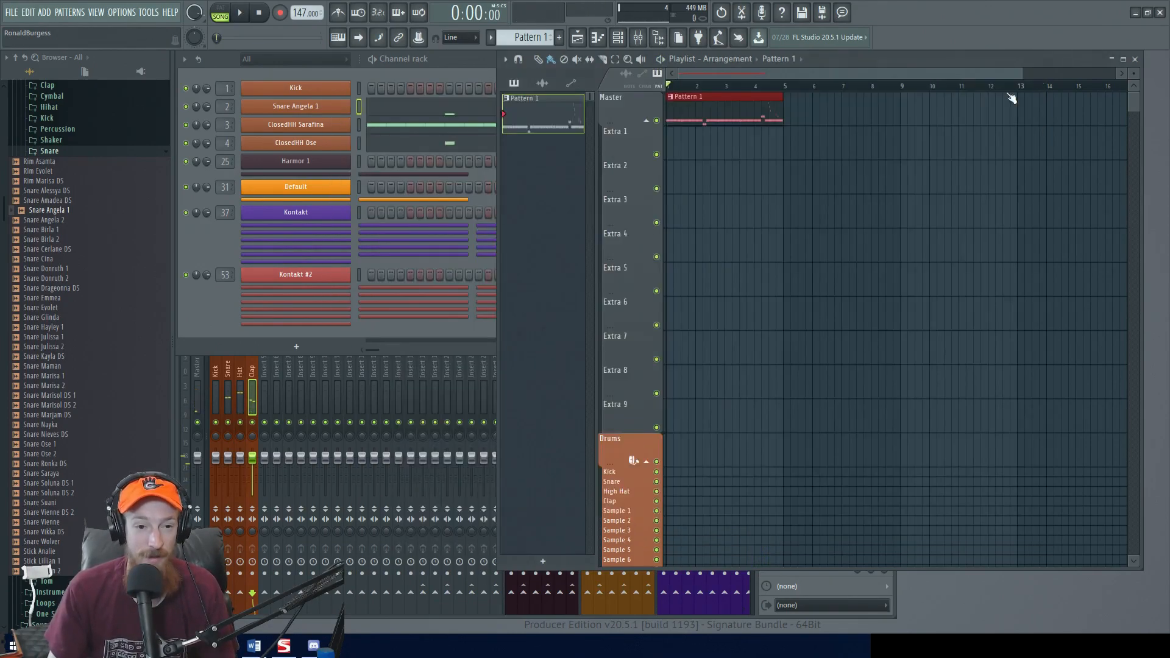
- Add a SubLab instrument channel and load its 808 Nascar preset
click(202, 309)
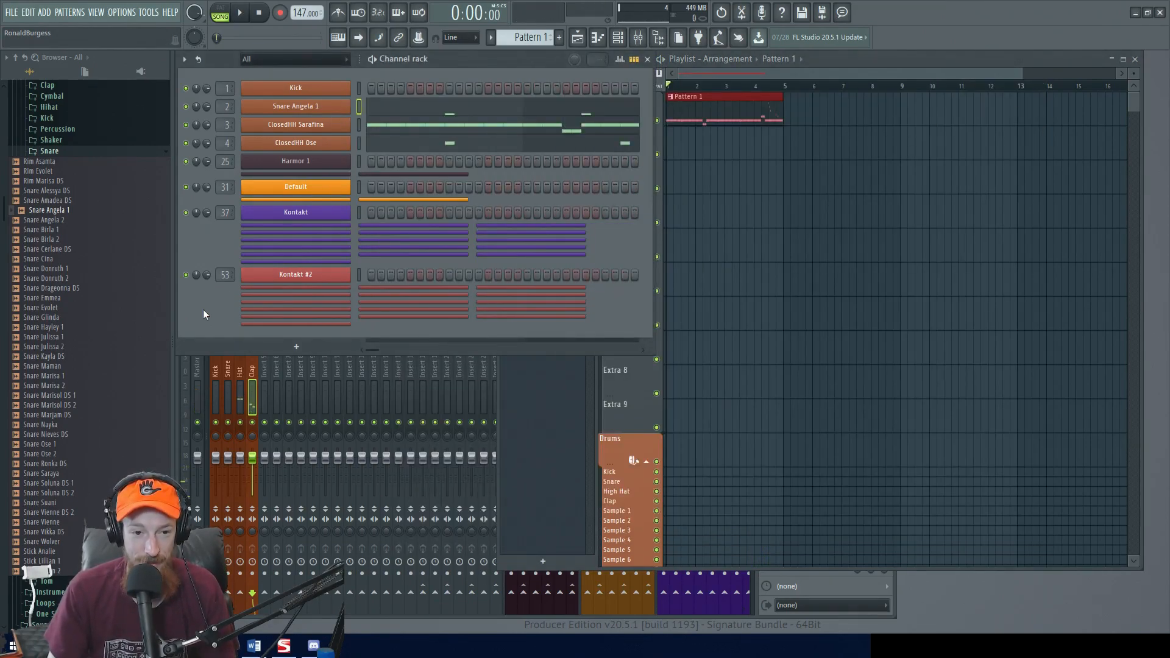
right_click(309, 351)
text(subla)
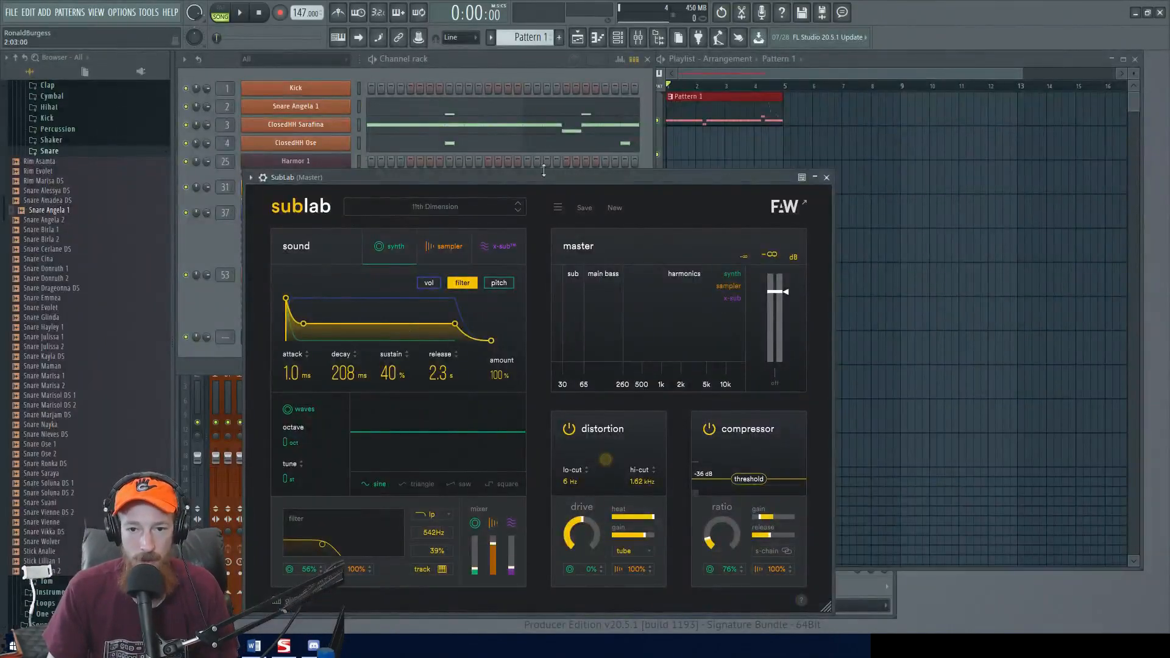
drag(547, 175, 611, 129)
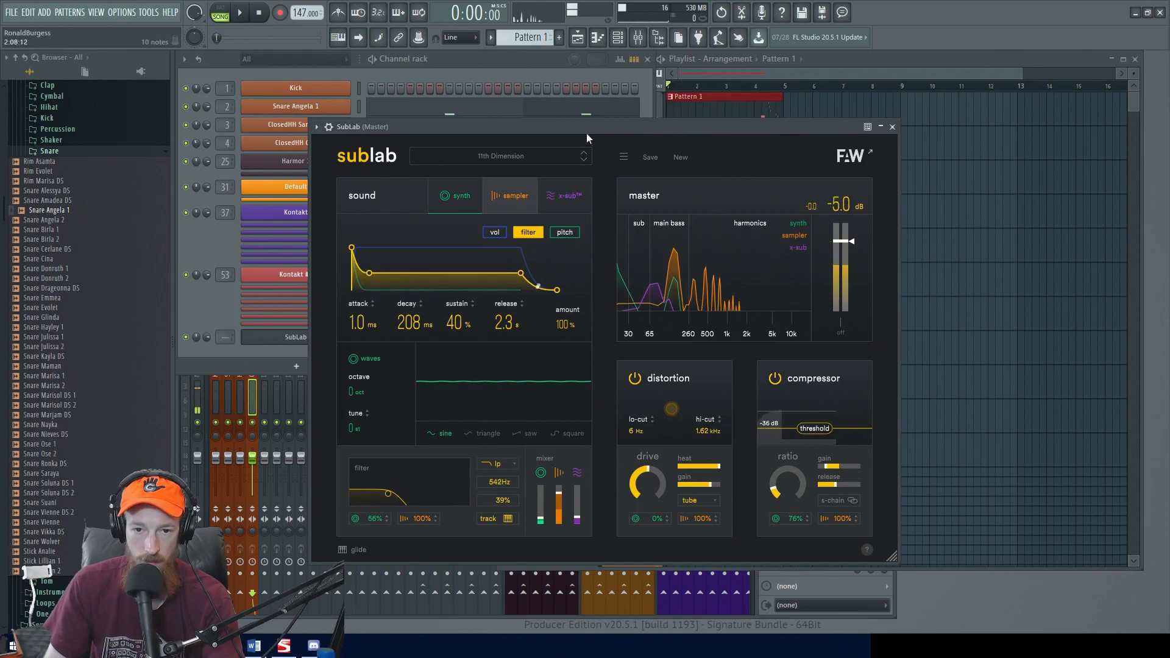
click(584, 162)
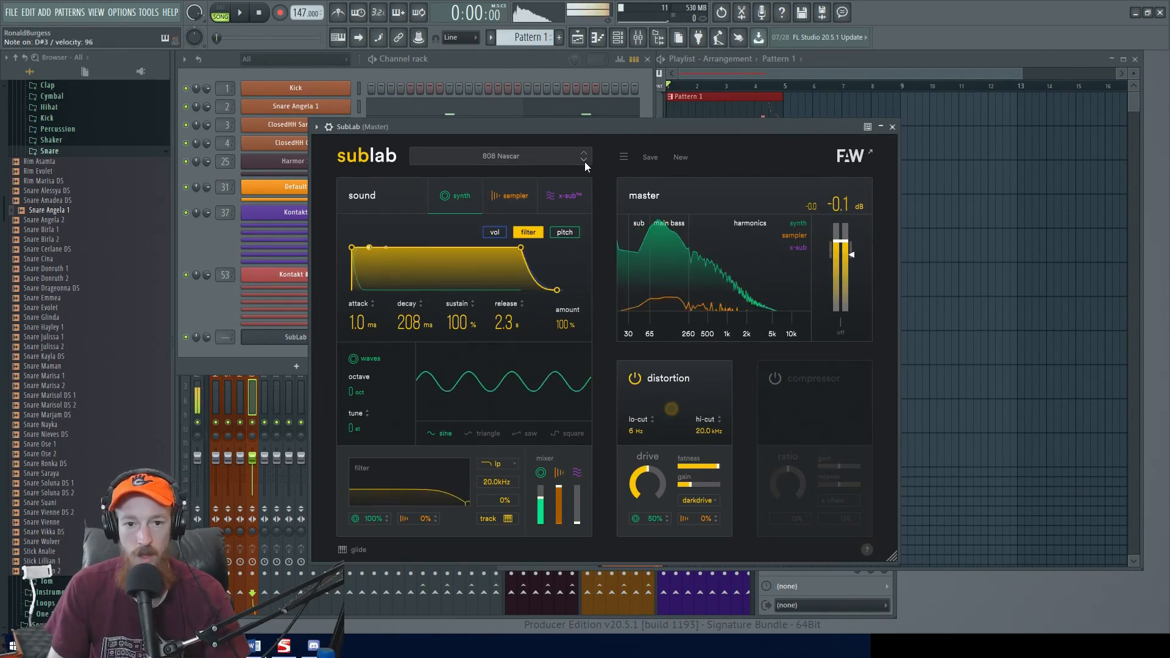
- Open the SubLab piano roll, place a short C3 note at the start of bar 1, and play back the pattern
click(220, 305)
right_click(359, 334)
click(361, 335)
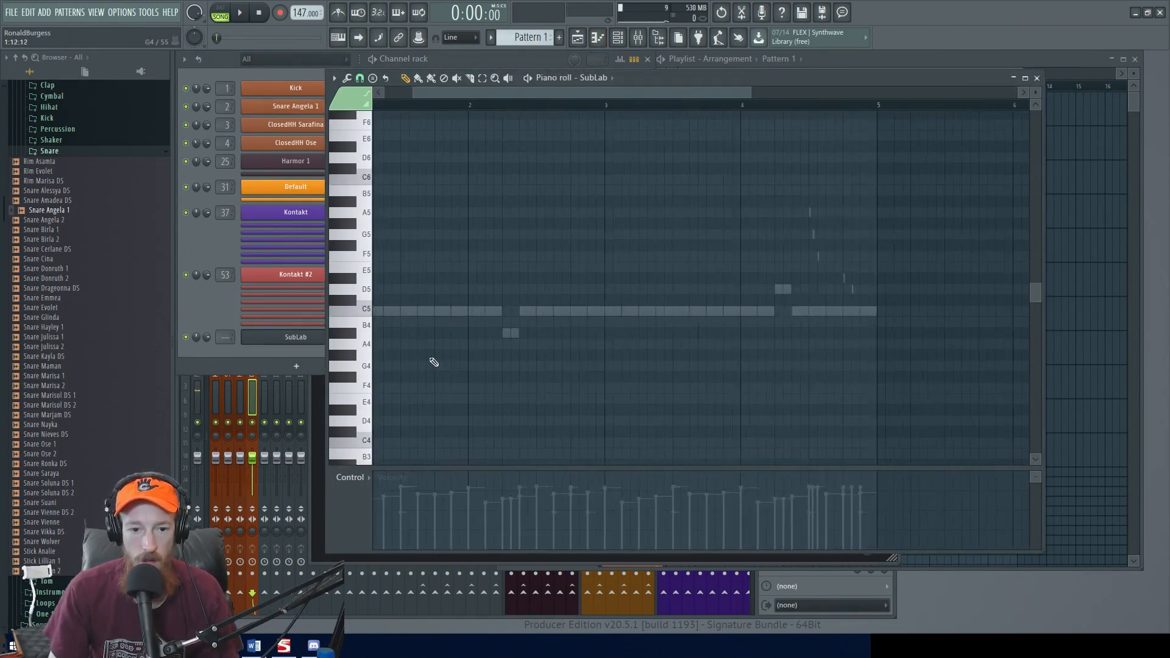
scroll(364, 421, down, 3)
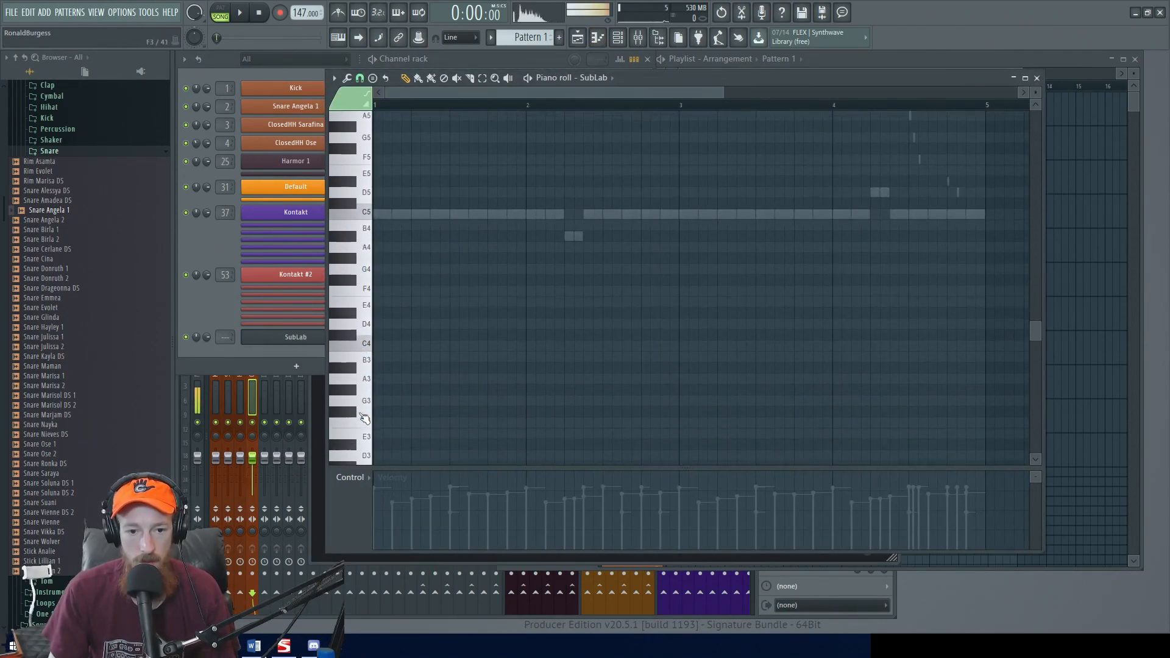
scroll(423, 428, up, 3)
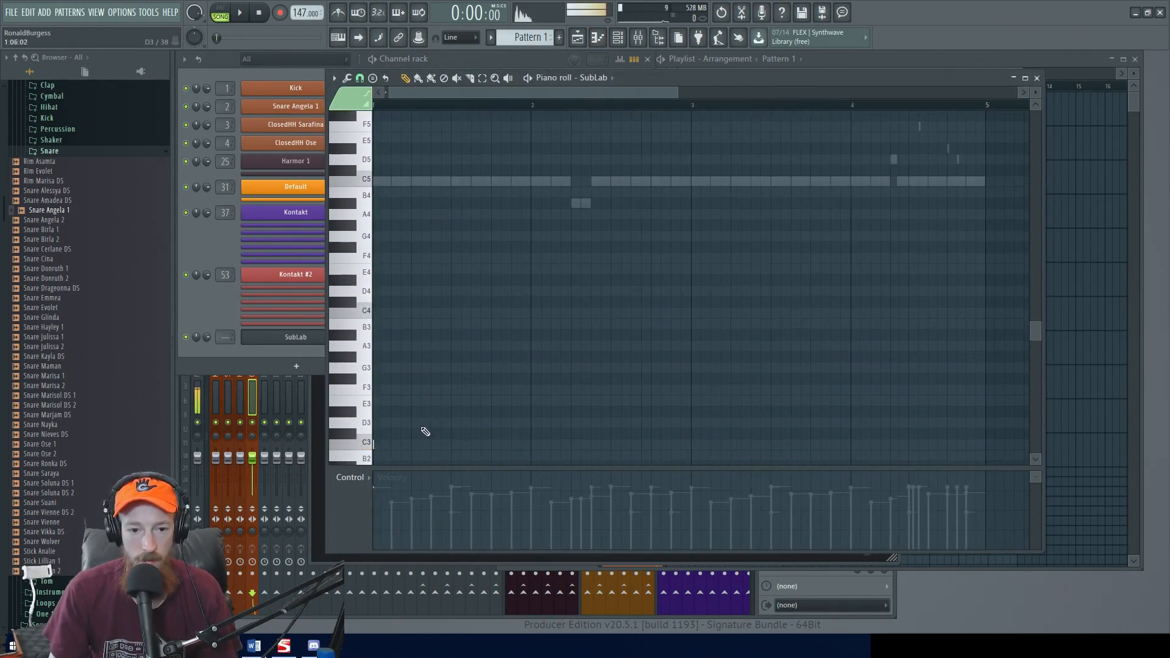
scroll(444, 449, down, 2)
scroll(396, 420, down, 3)
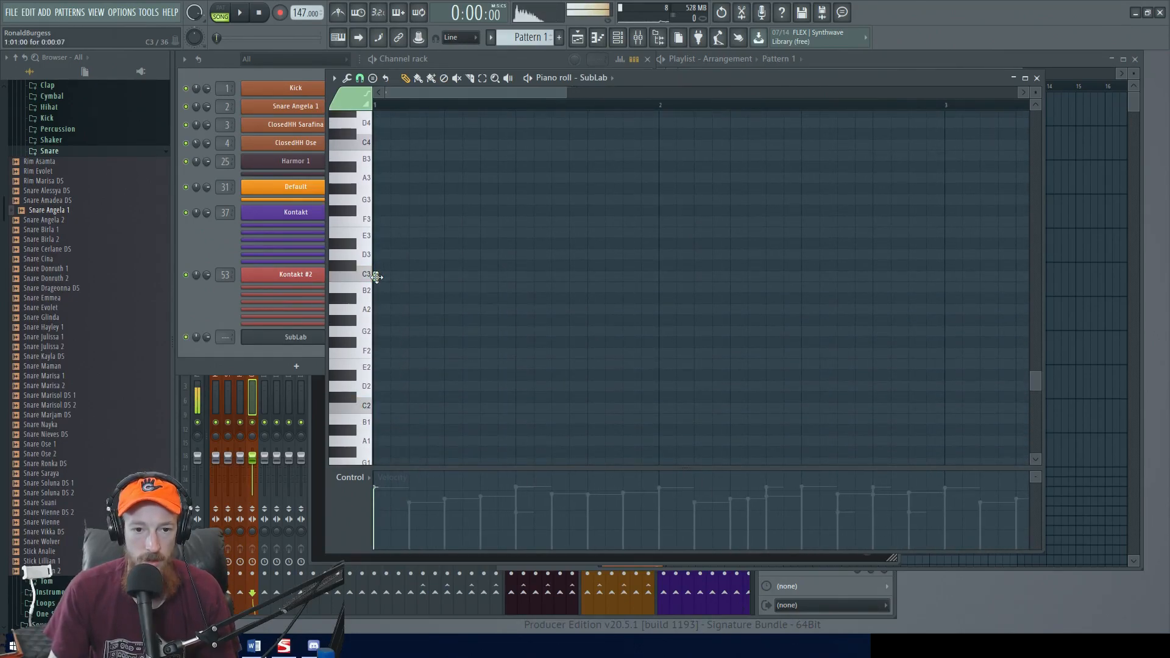
scroll(437, 276, down, 3)
key(space)
drag(400, 277, 389, 281)
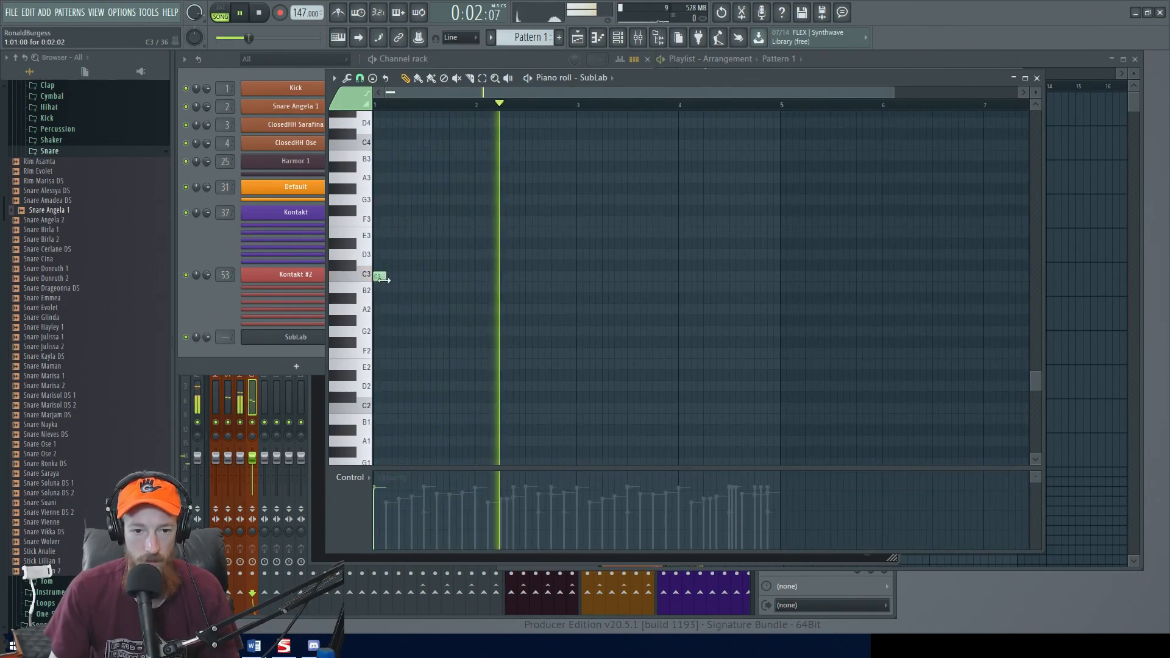
- Set the bass notes to C2 in bar 1, two G2 in bar 2, C2 at bar 3, and D3, A#2, G#2, D3 in bar 4
click(558, 334)
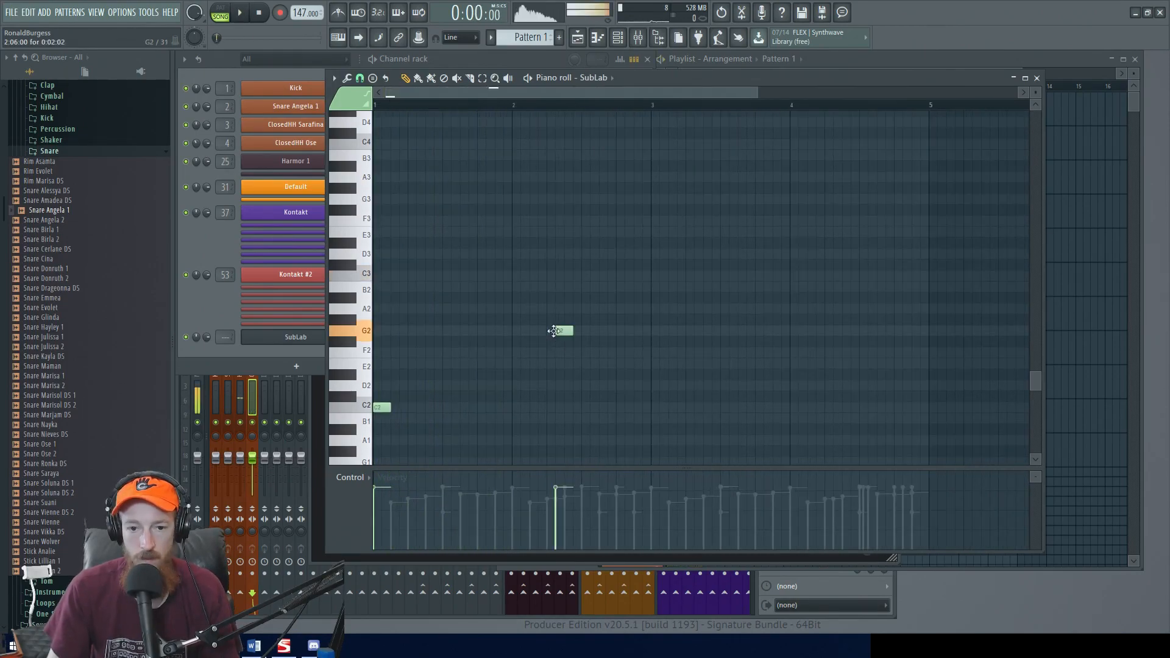
drag(562, 333, 555, 334)
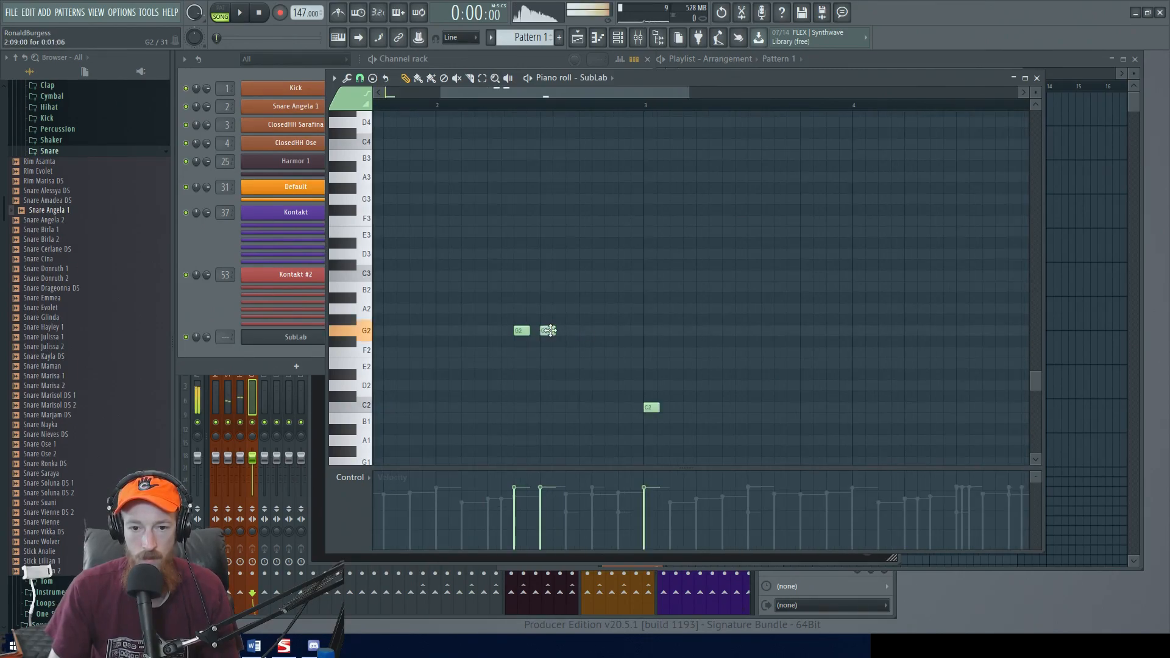
click(559, 331)
click(598, 331)
key(space)
scroll(573, 353, down, 3)
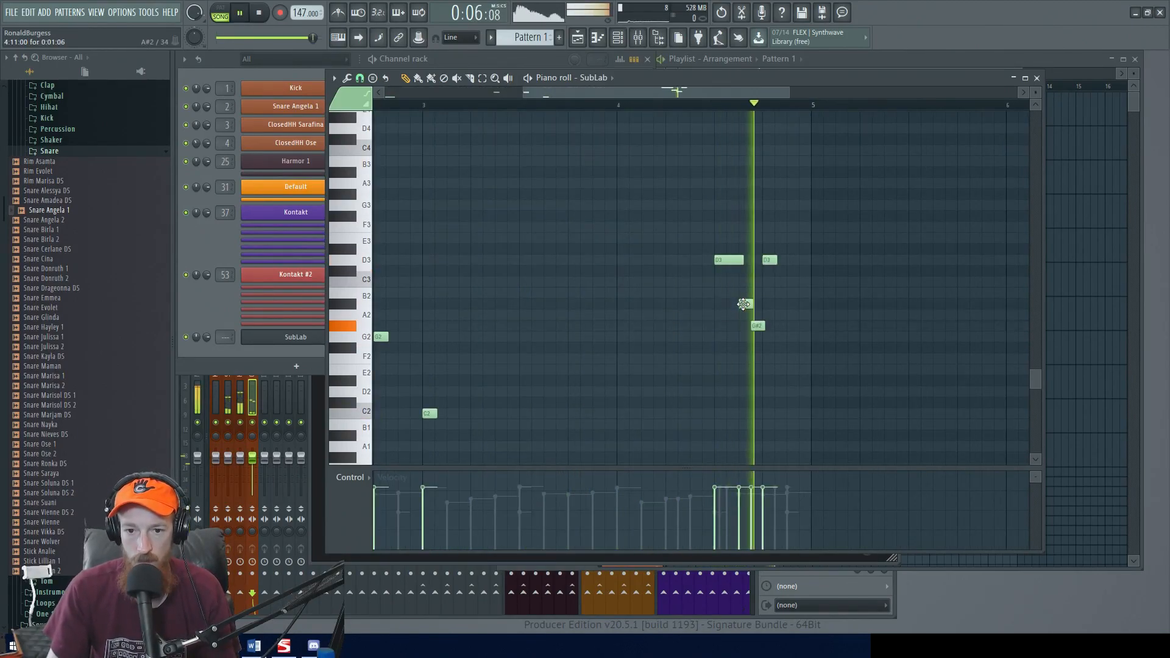
- Raise the G#2 note in bar 4 to A3, move the last D3 later and down to D2, and play back the pattern
key(space)
drag(754, 324, 754, 182)
key(space)
key(space)
drag(764, 263, 797, 402)
key(space)
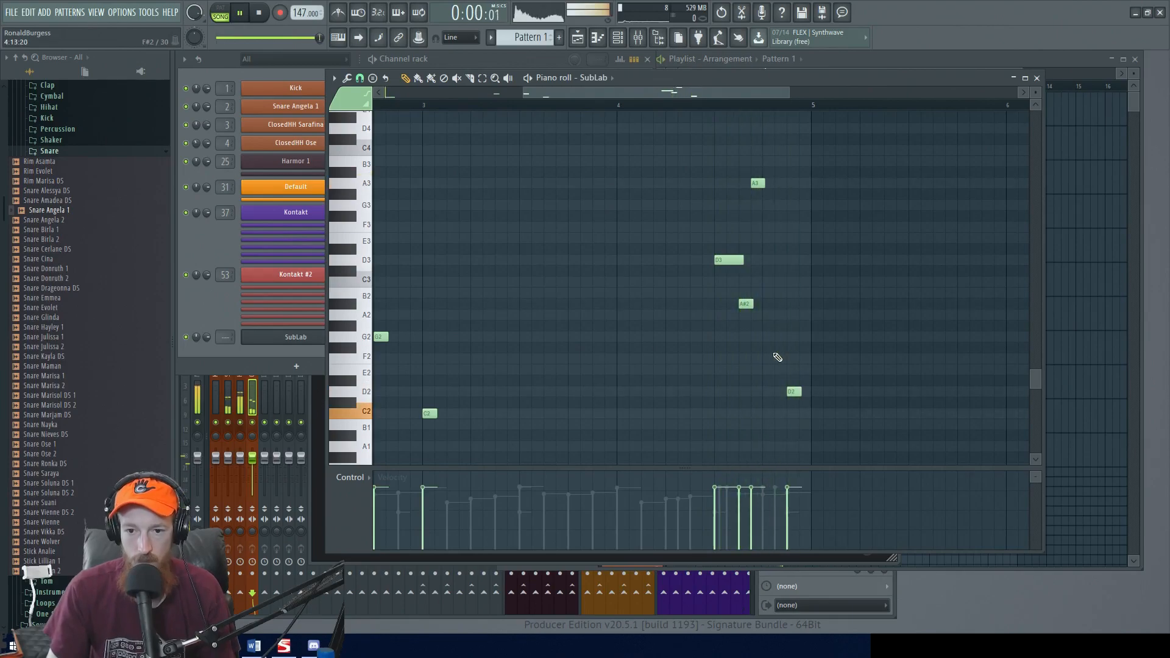
key(space)
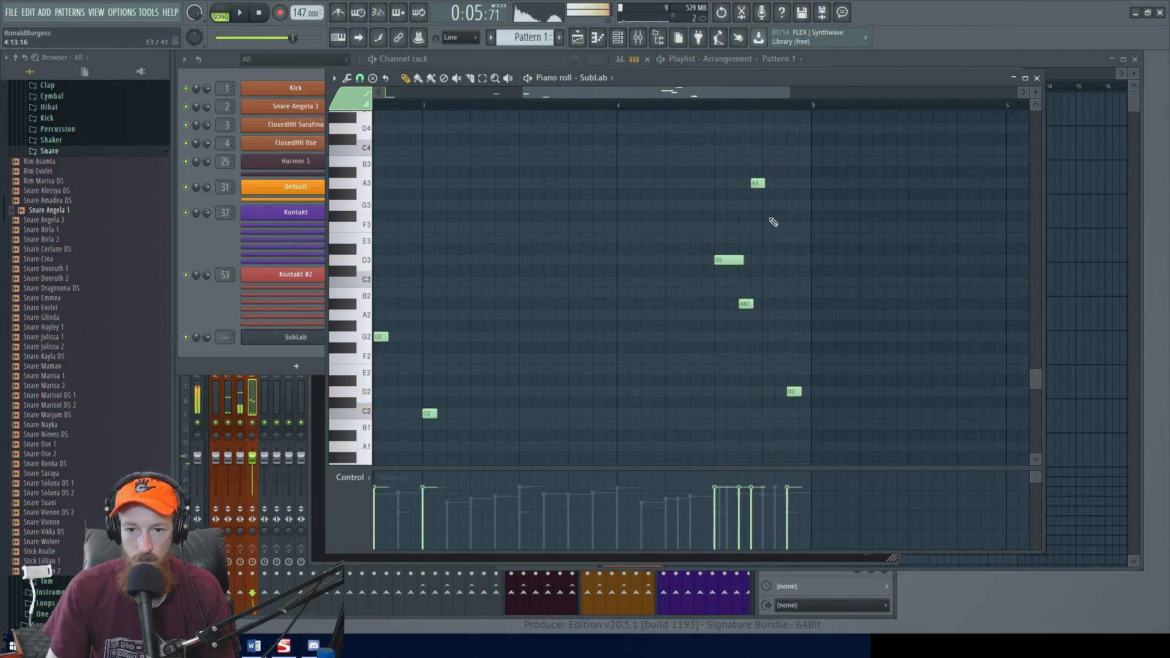
- Lower the A3 note in bar 4 to G3 and the A#2 note to G2, and play back the bass line
drag(758, 183, 758, 205)
drag(746, 304, 747, 342)
key(space)
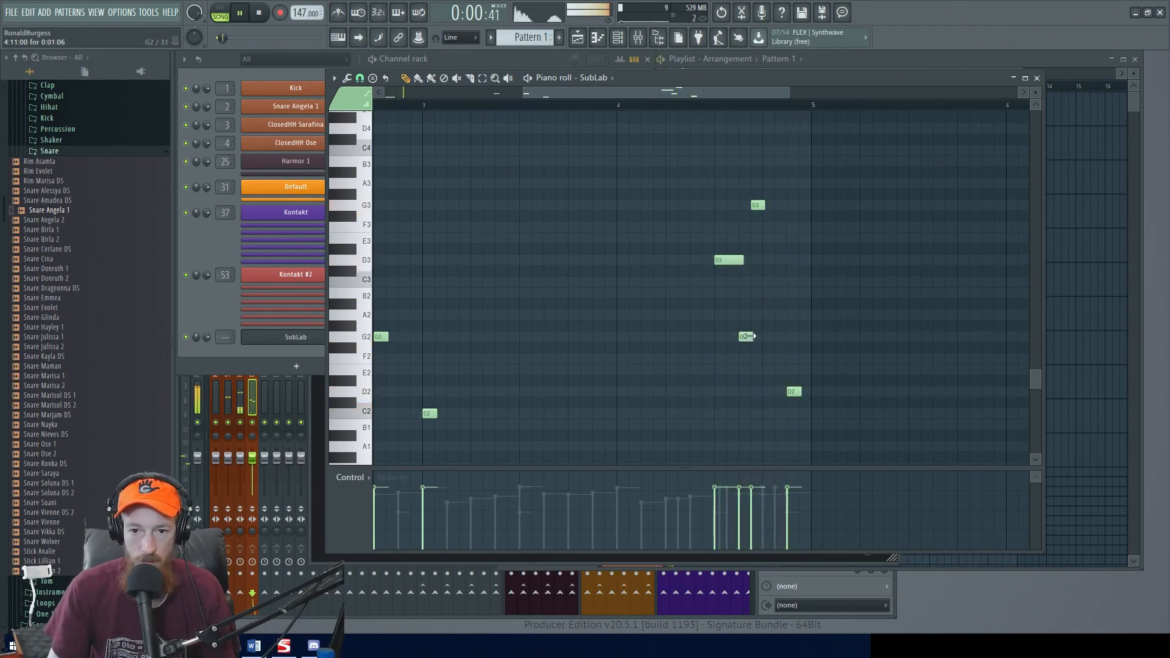
scroll(760, 336, down, 4)
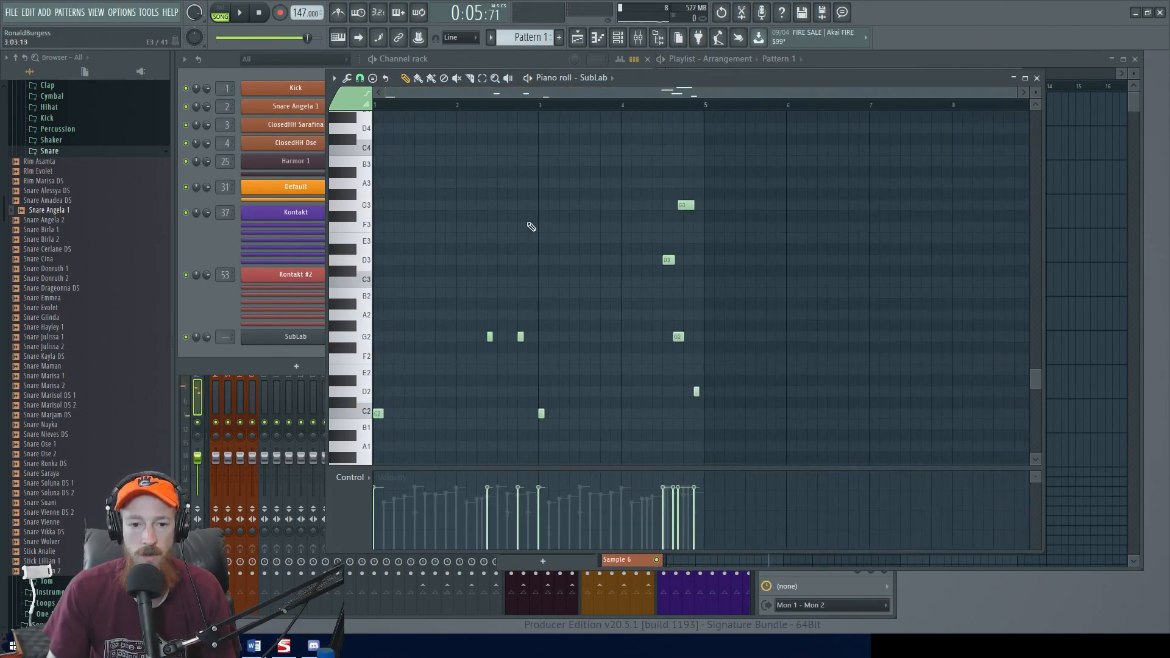
key(space)
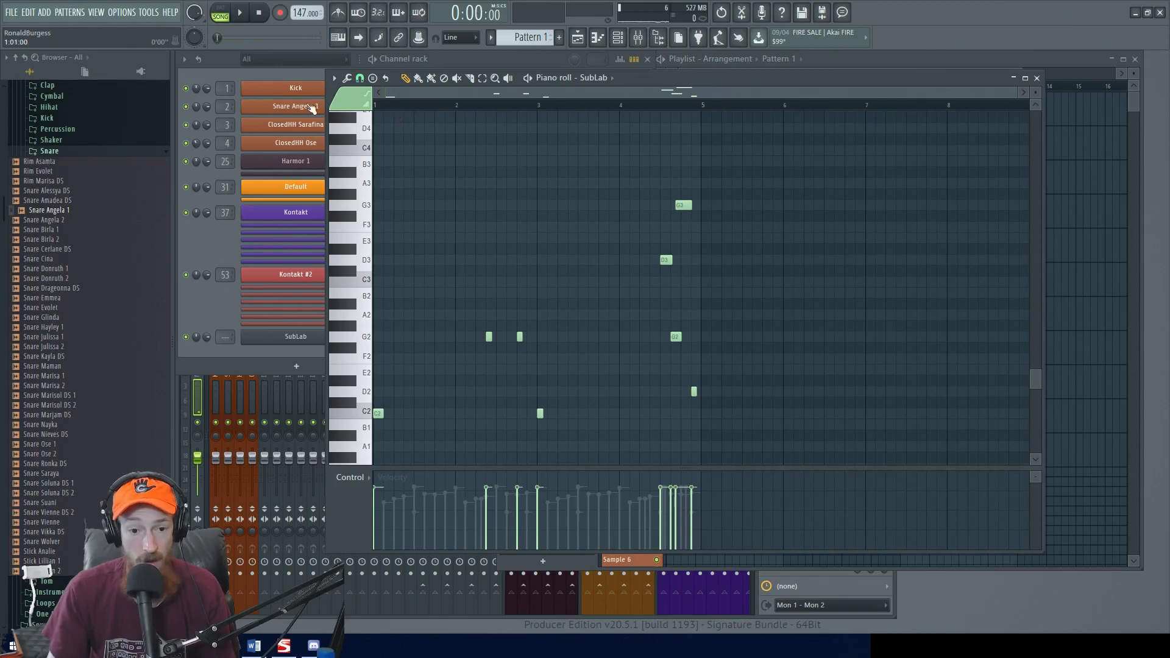
key(space)
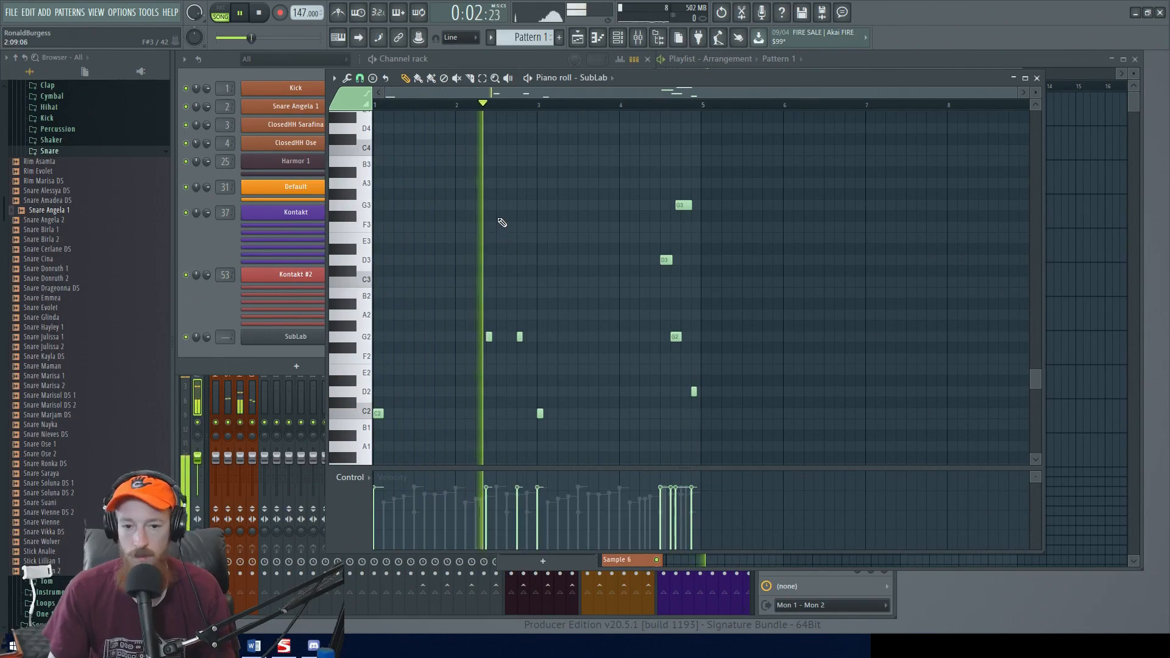
key(space)
- Duplicate the Pattern 1 clip to bar 5 in the playlist and make the copy unique
click(903, 56)
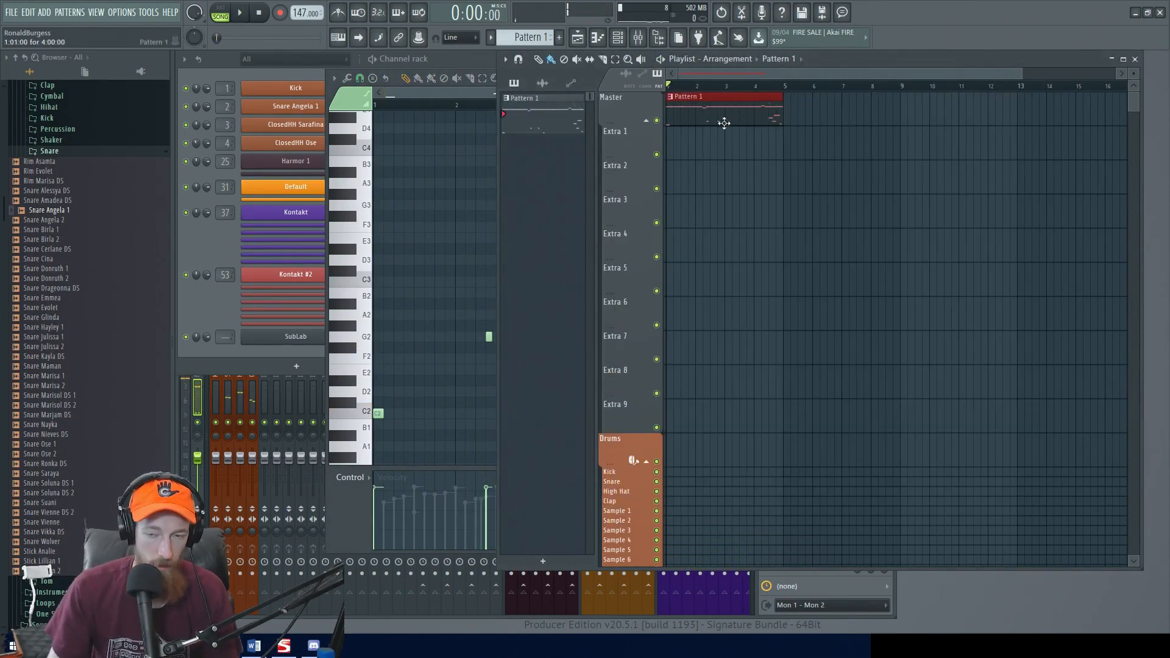
key(ctrl+b)
click(787, 96)
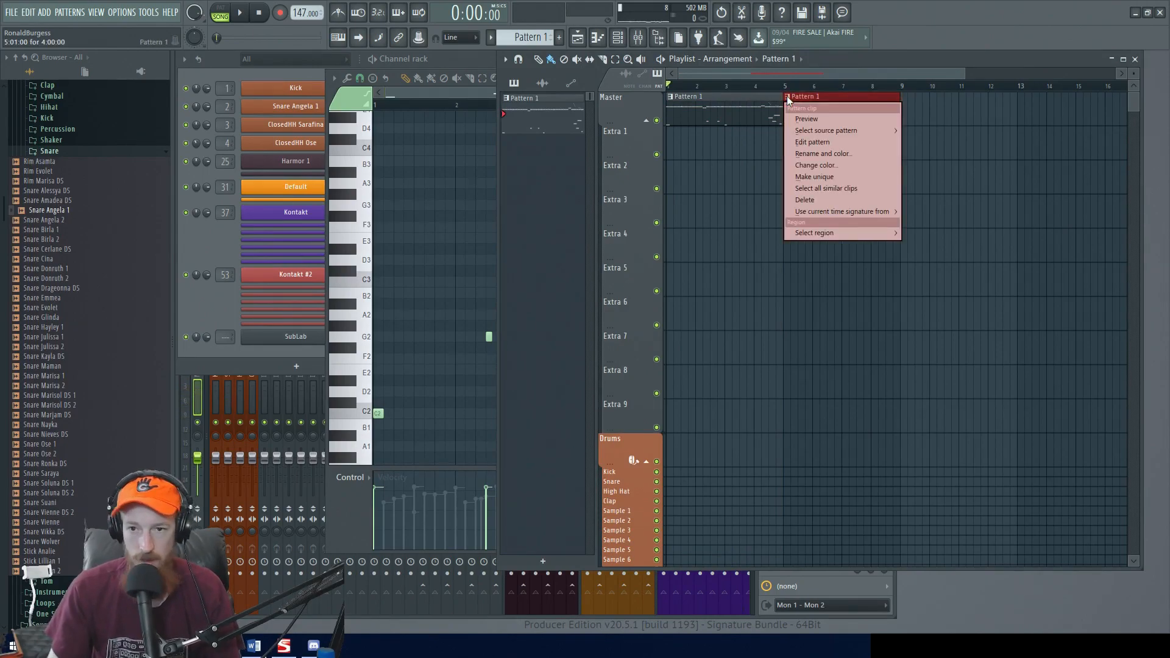
click(814, 178)
- Vary the SubLab bass line in Pattern 2 with D2 at bar 3 and G3, D4 and G2 in bar 4
double_click(839, 112)
scroll(667, 352, left, 2)
scroll(668, 352, down, 2)
right_click(542, 360)
right_click(541, 361)
scroll(559, 360, up, 2)
scroll(564, 378, up, 1)
drag(546, 359, 544, 335)
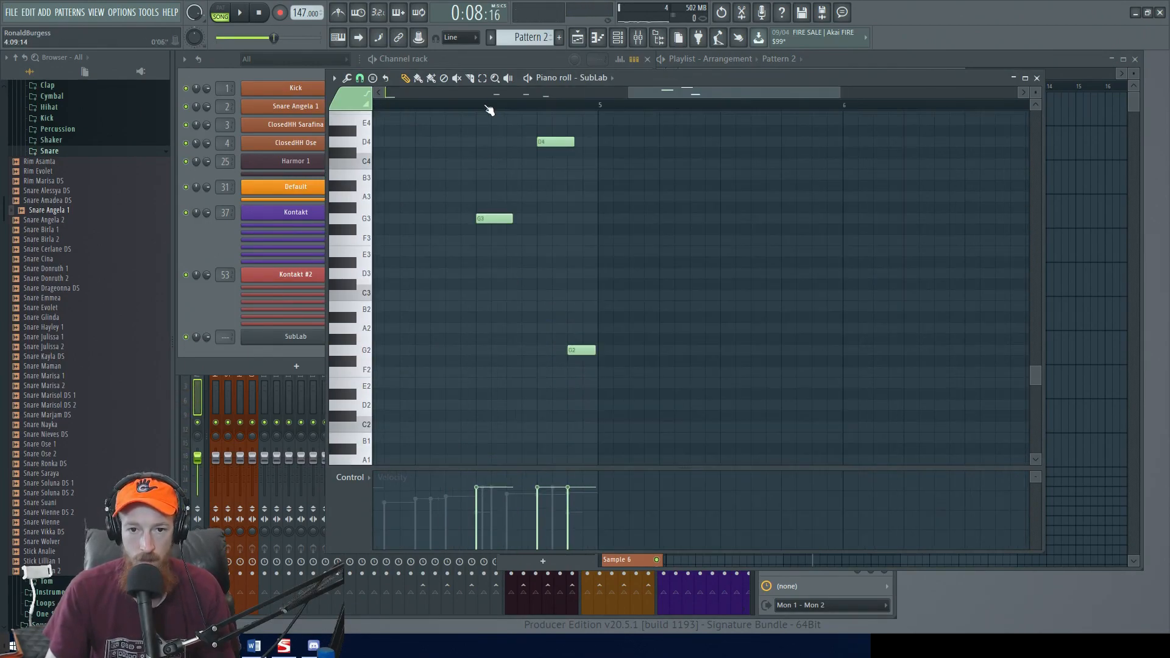
- Play back the varied Pattern 2 bass line and close the SubLab piano roll
click(487, 106)
key(space)
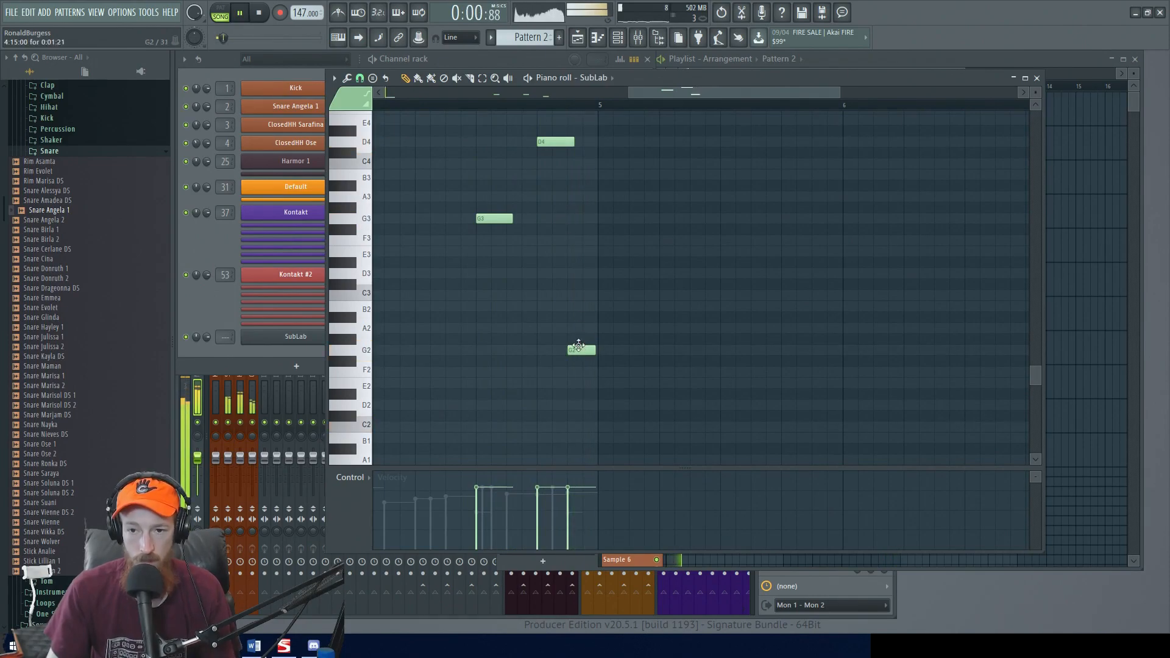
scroll(707, 263, down, 3)
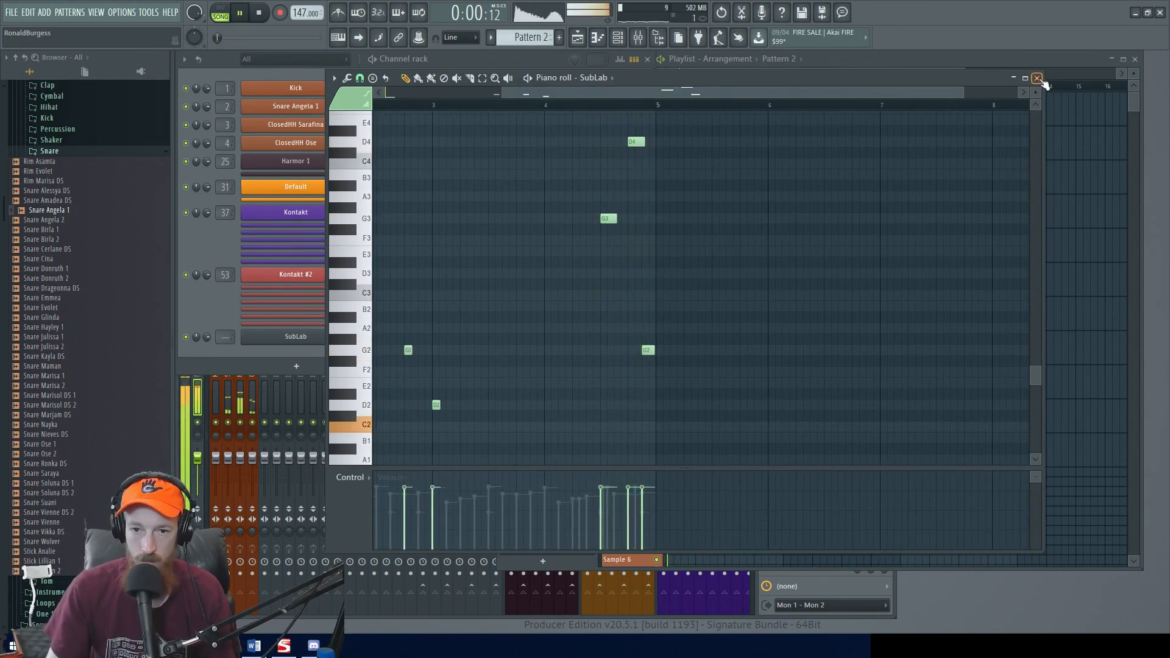
click(1037, 78)
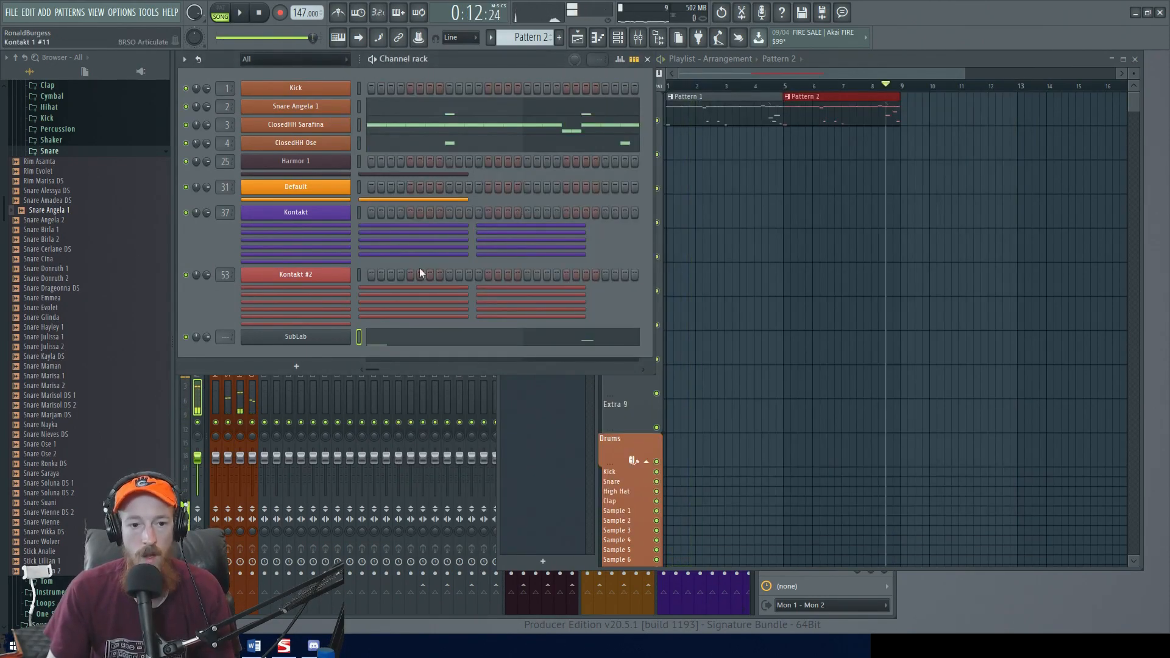
- Set SubLab's glide time to 1/16 and close the plugin window
click(310, 343)
click(352, 548)
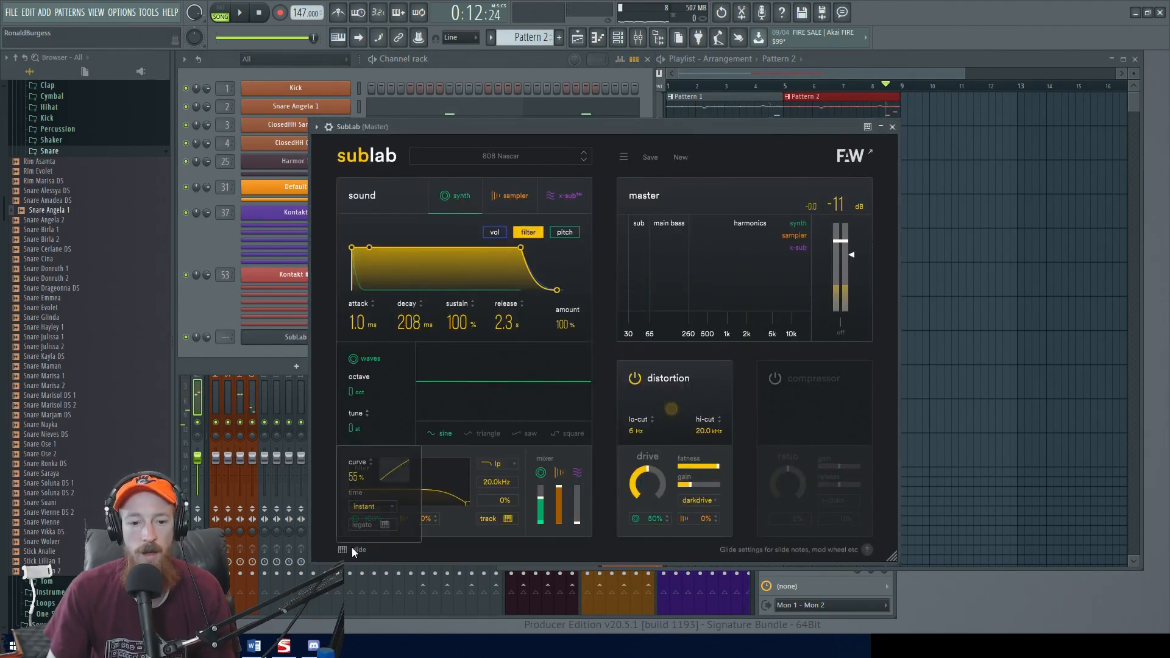
click(382, 507)
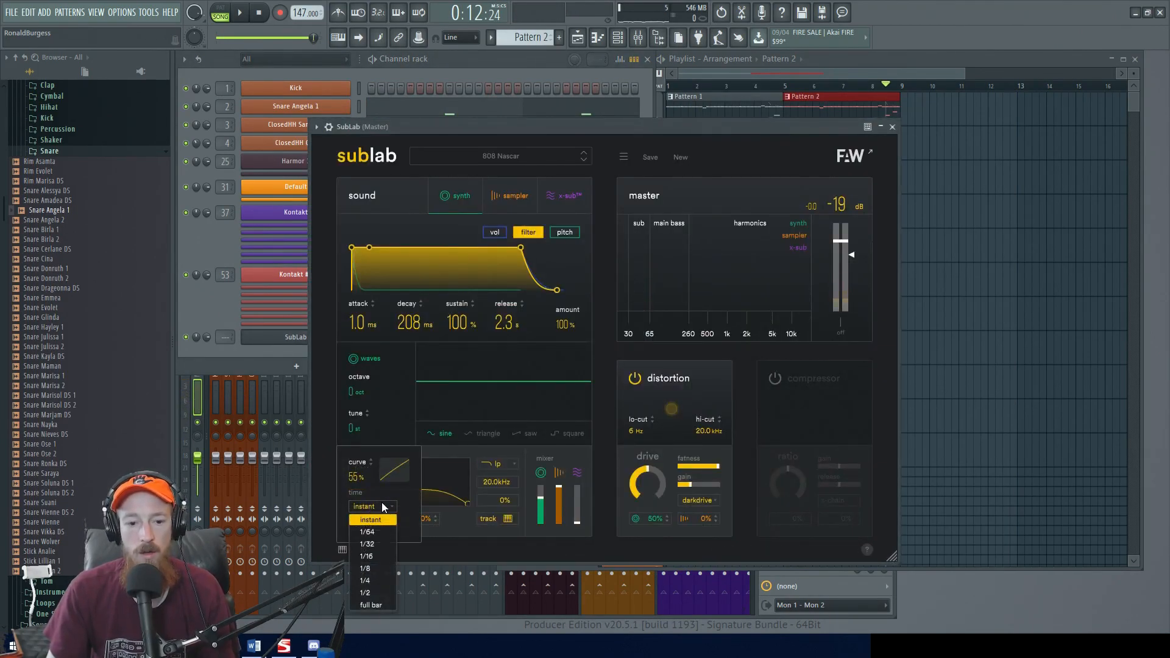
click(378, 555)
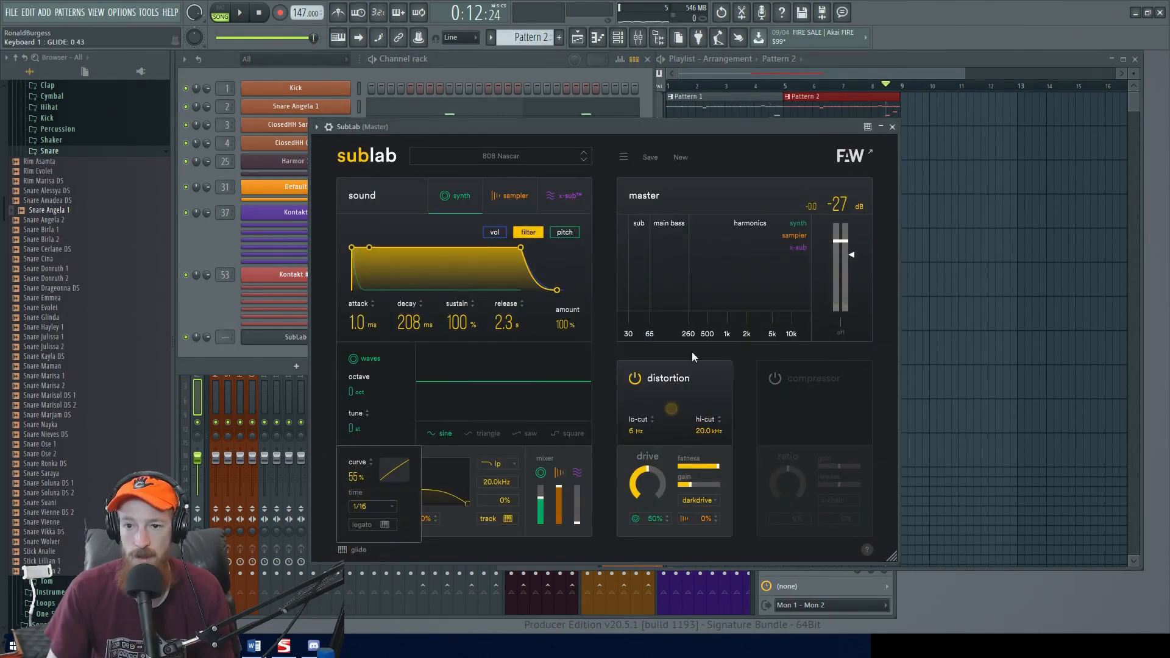
click(892, 127)
- Reopen Pattern 2's SubLab notes, listen to the end of the bass line with the glide setting, and close the piano roll
double_click(865, 112)
drag(614, 269, 1086, 376)
mouse_move(876, 280)
mouse_down()
mouse_move(849, 370)
mouse_move(748, 324)
mouse_up()
double_click(724, 331)
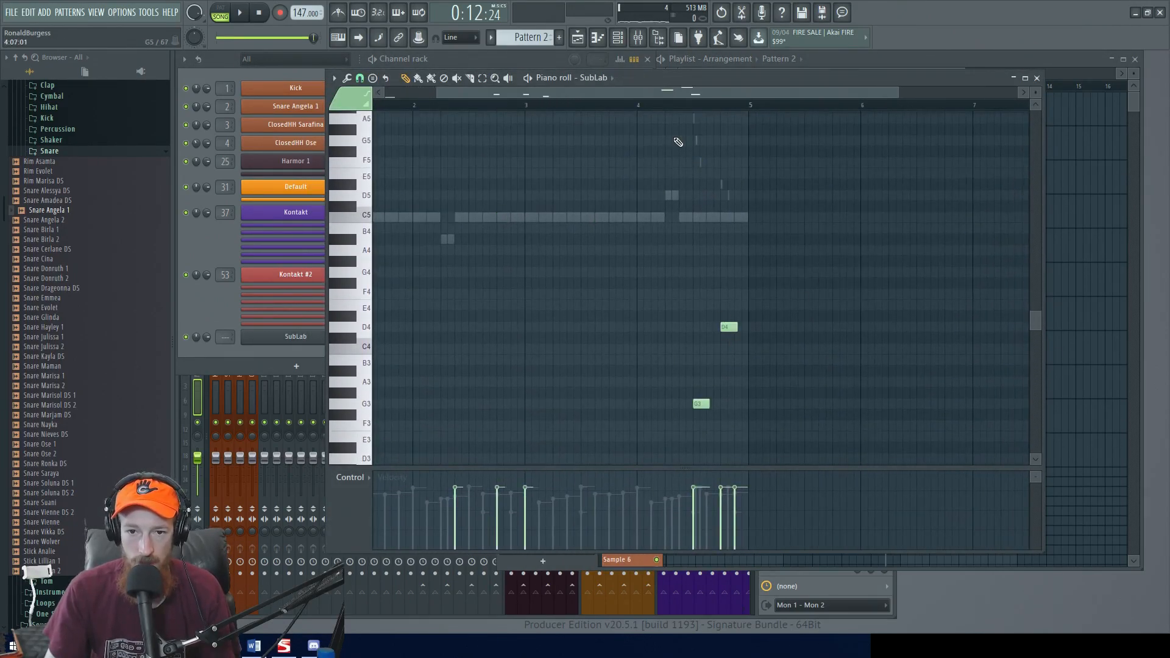
click(644, 108)
key(space)
scroll(836, 363, down, 4)
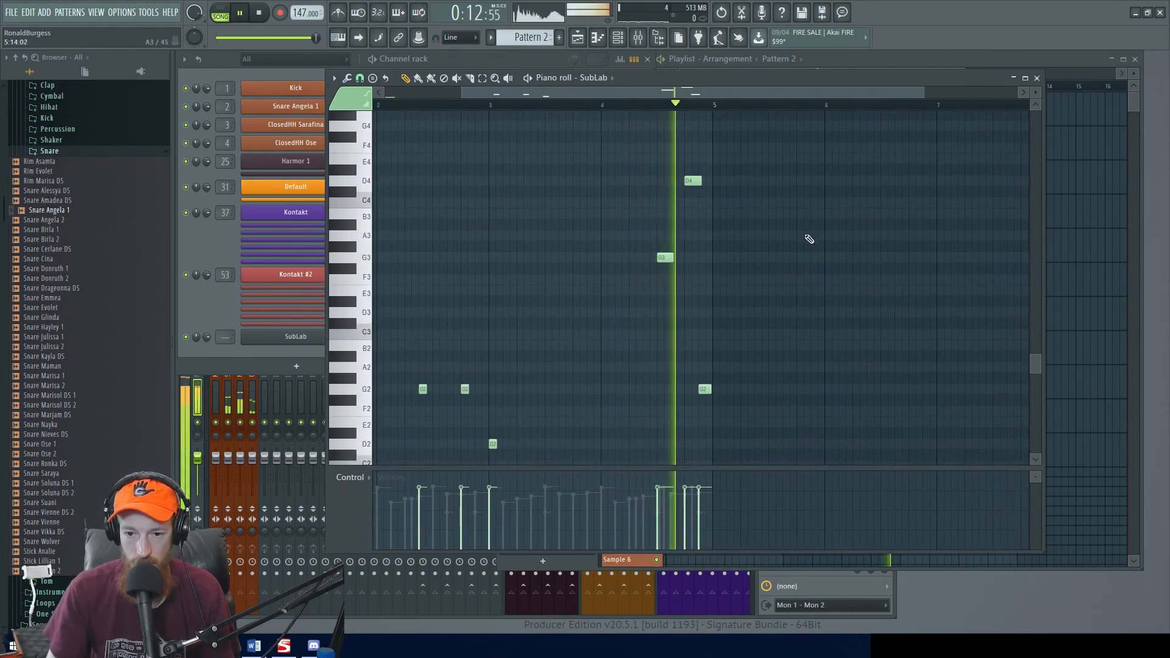
key(space)
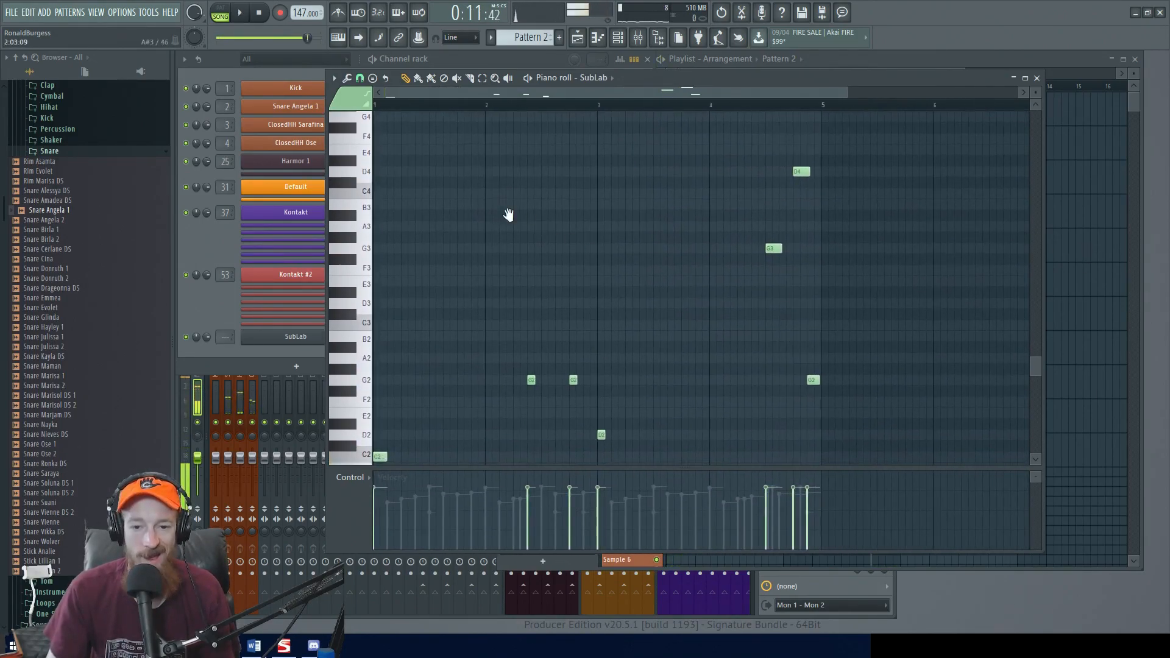
scroll(628, 247, down, 3)
scroll(629, 247, down, 2)
click(1036, 79)
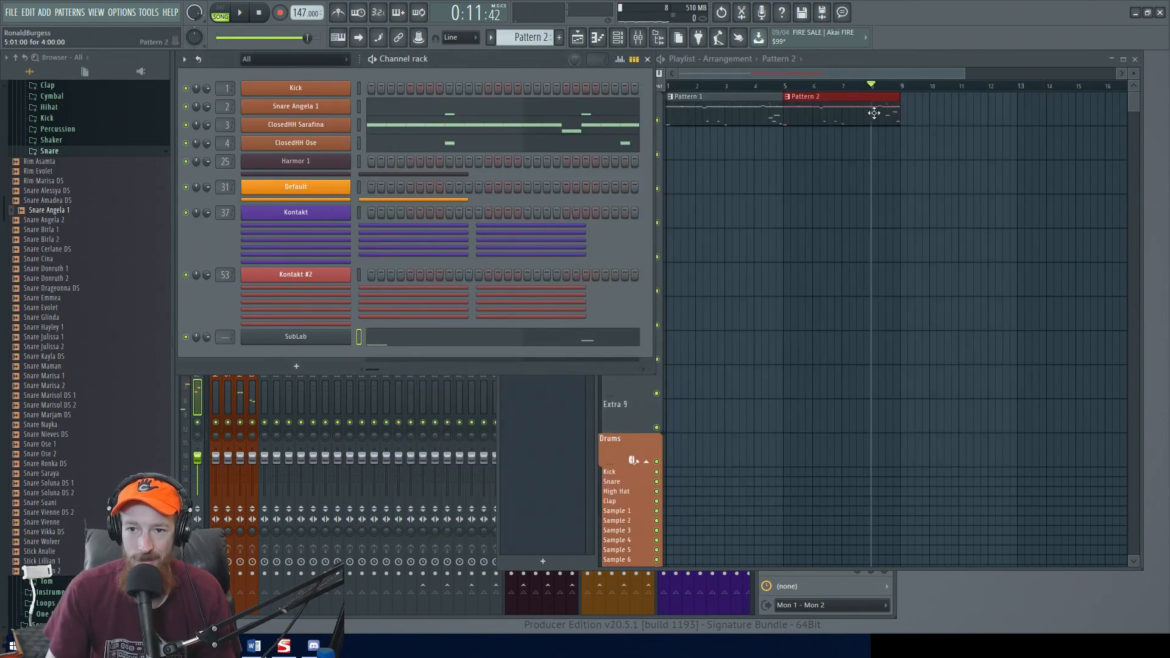
- Add a Kontakt channel loaded with Orchestral Swarm's Strings High instrument and start an empty Pattern 3
click(879, 73)
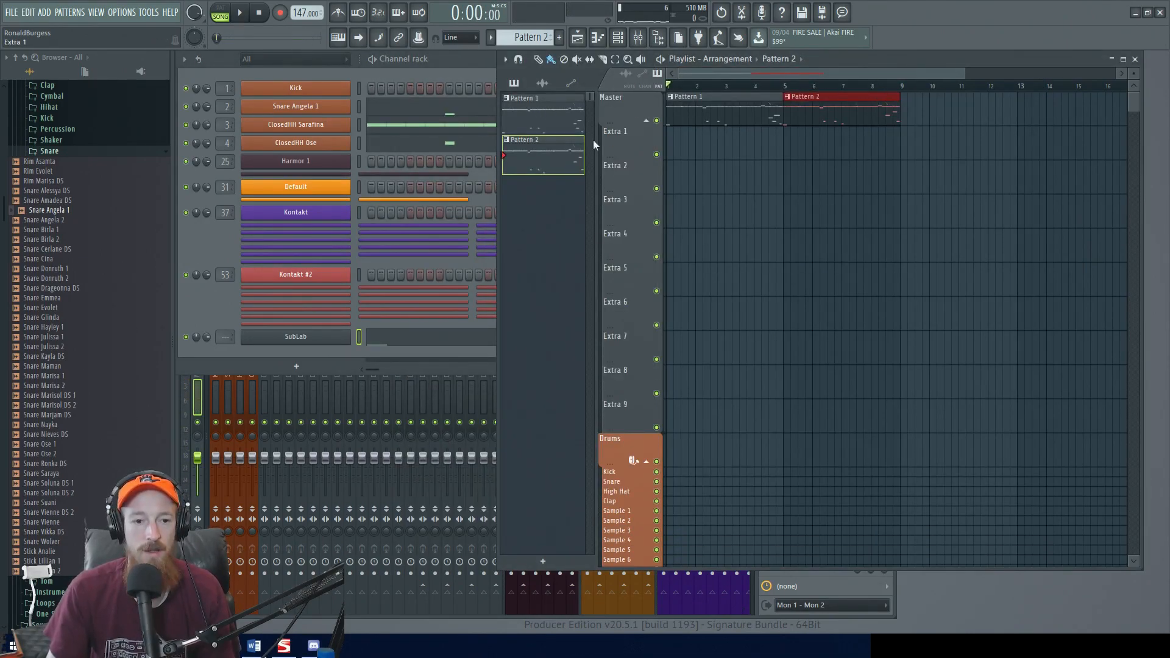
click(222, 313)
click(722, 115)
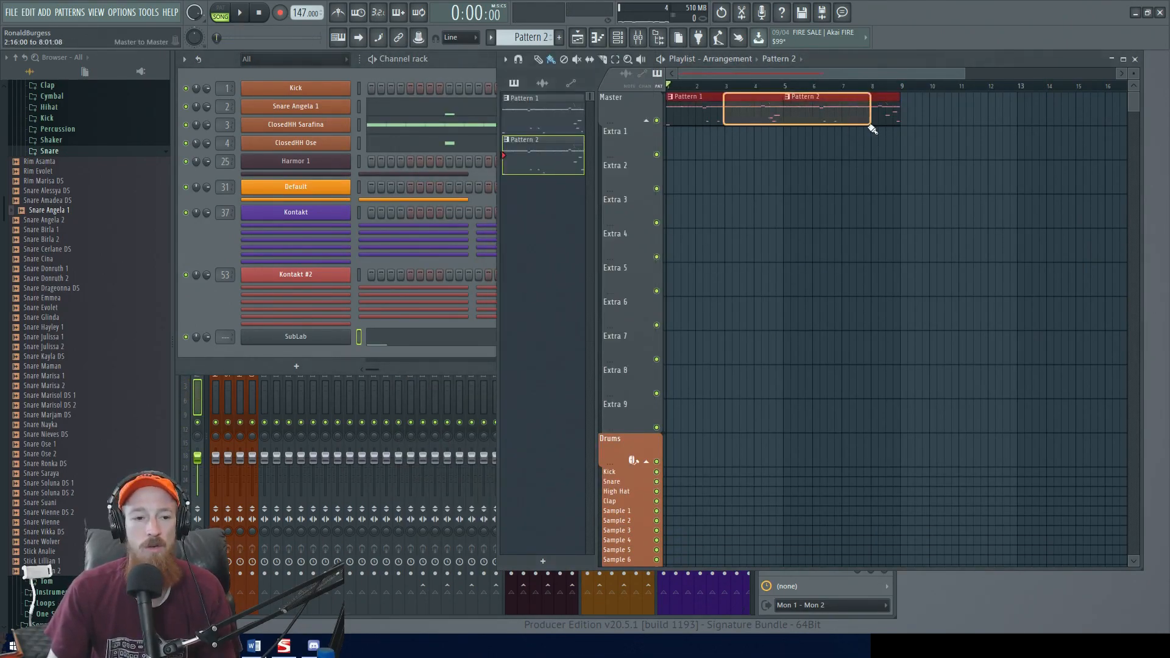
click(213, 315)
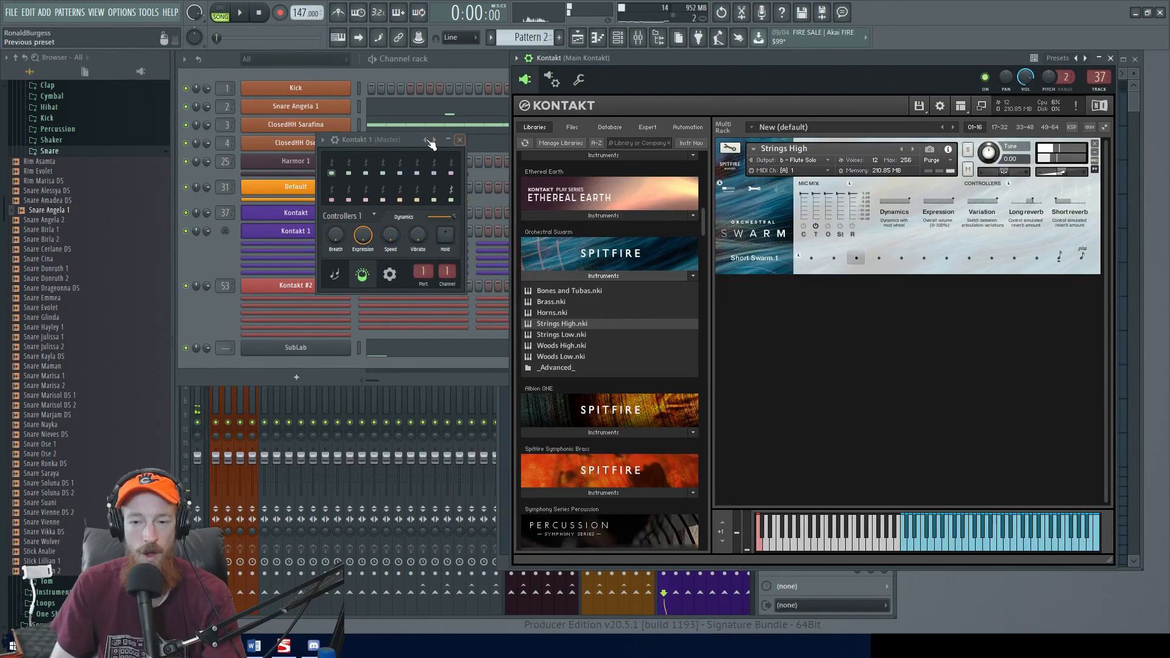
drag(418, 141, 463, 148)
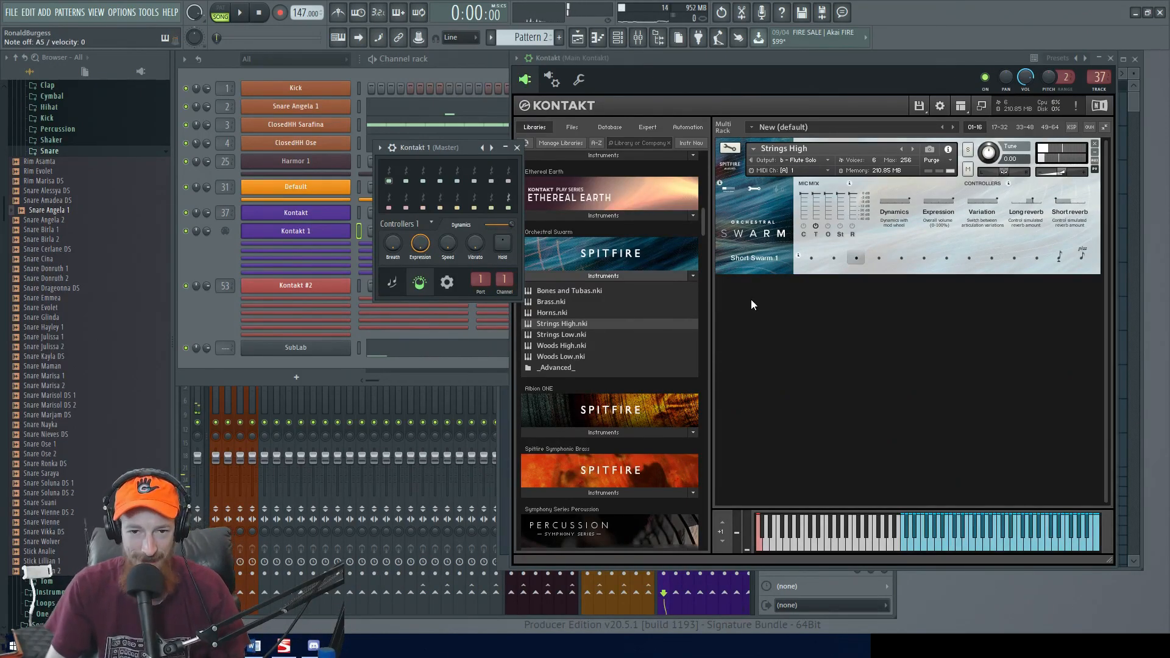
click(517, 149)
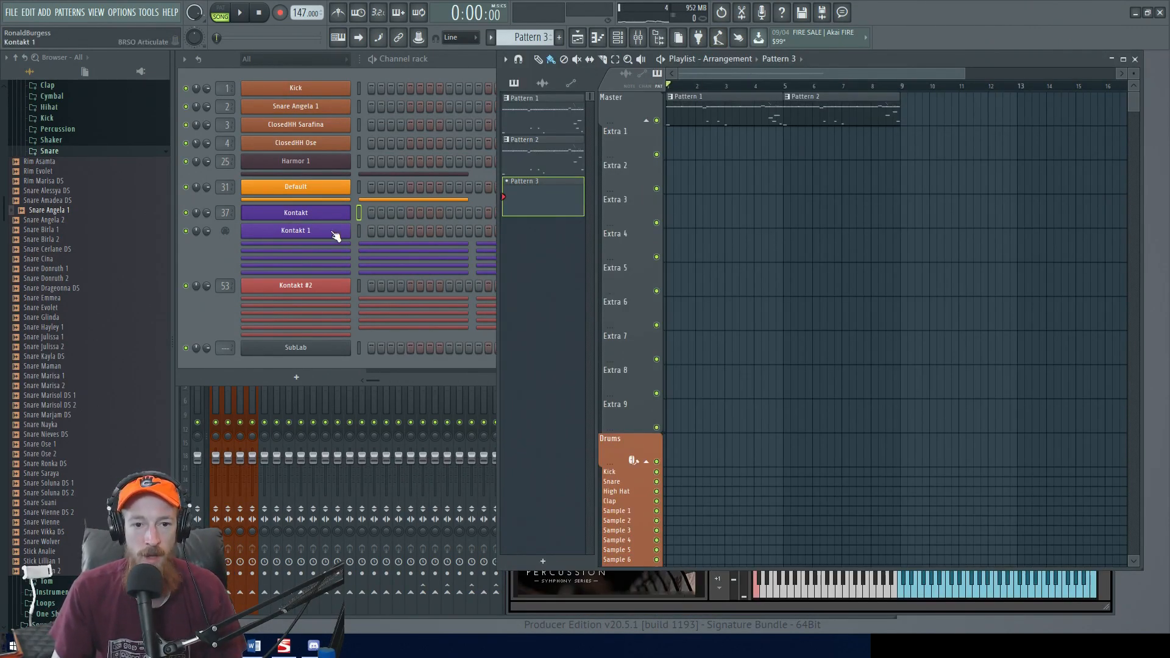
- Rename the new Kontakt 1 channel to Swarm Strings
middle_click(333, 232)
text(Swarm String)
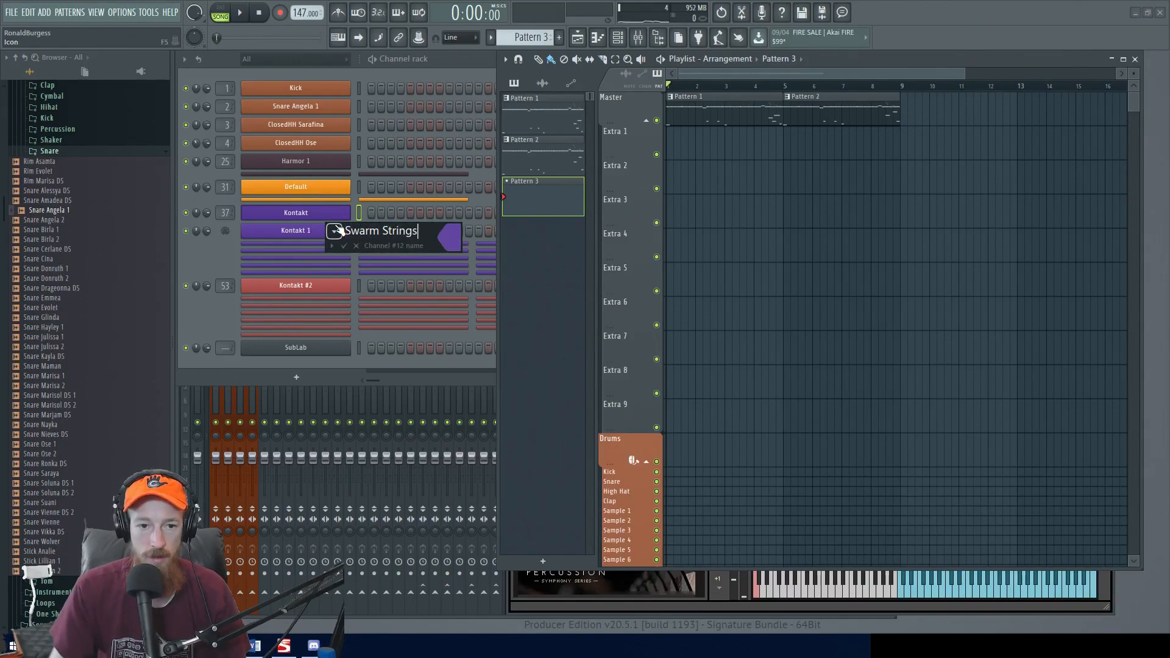
text(s)
key(Return)
- Open the Swarm Strings piano roll for Pattern 3 and stack C6 and G6 at the start of bar 1
click(340, 232)
right_click(342, 232)
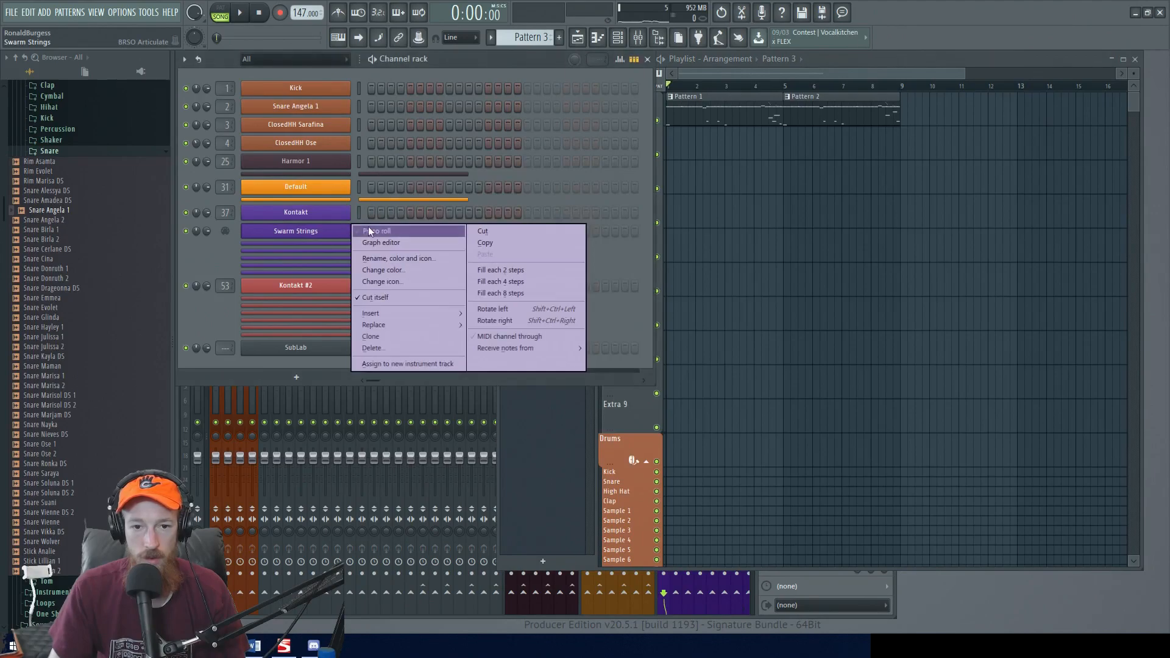
click(371, 225)
scroll(366, 291, up, 2)
scroll(368, 268, down, 5)
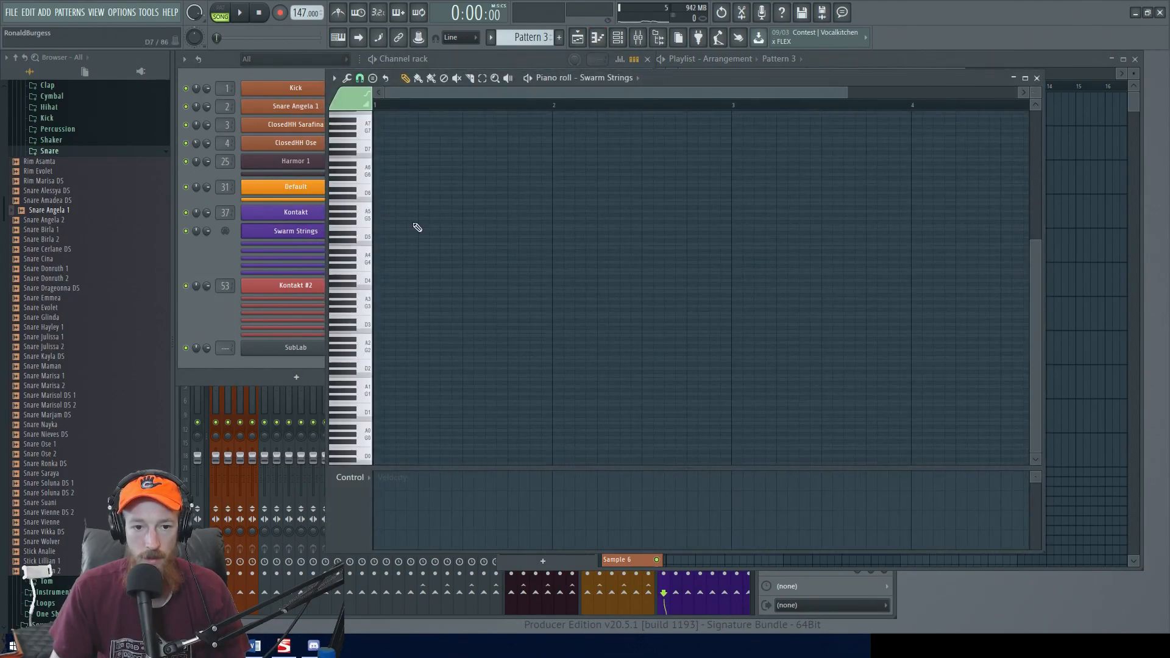
scroll(350, 280, up, 3)
click(382, 396)
drag(399, 398, 383, 168)
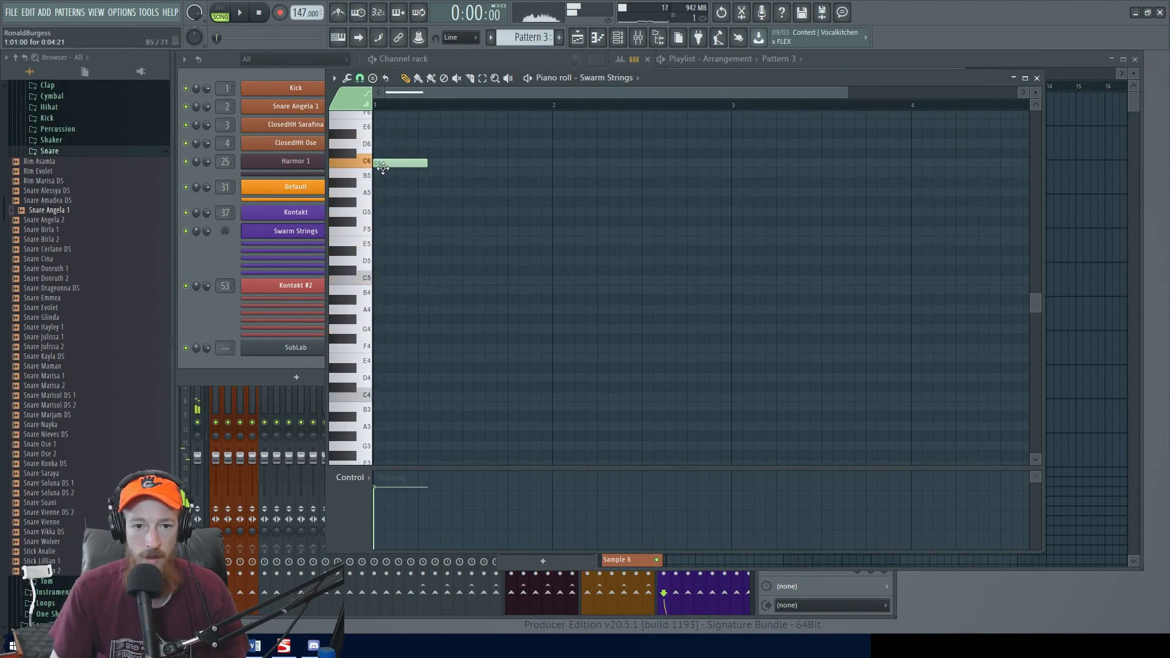
scroll(405, 237, up, 2)
scroll(376, 255, up, 3)
click(378, 217)
- Place Pattern 3 at the start of the Extra 1 track and play it back against the beat
key(F5)
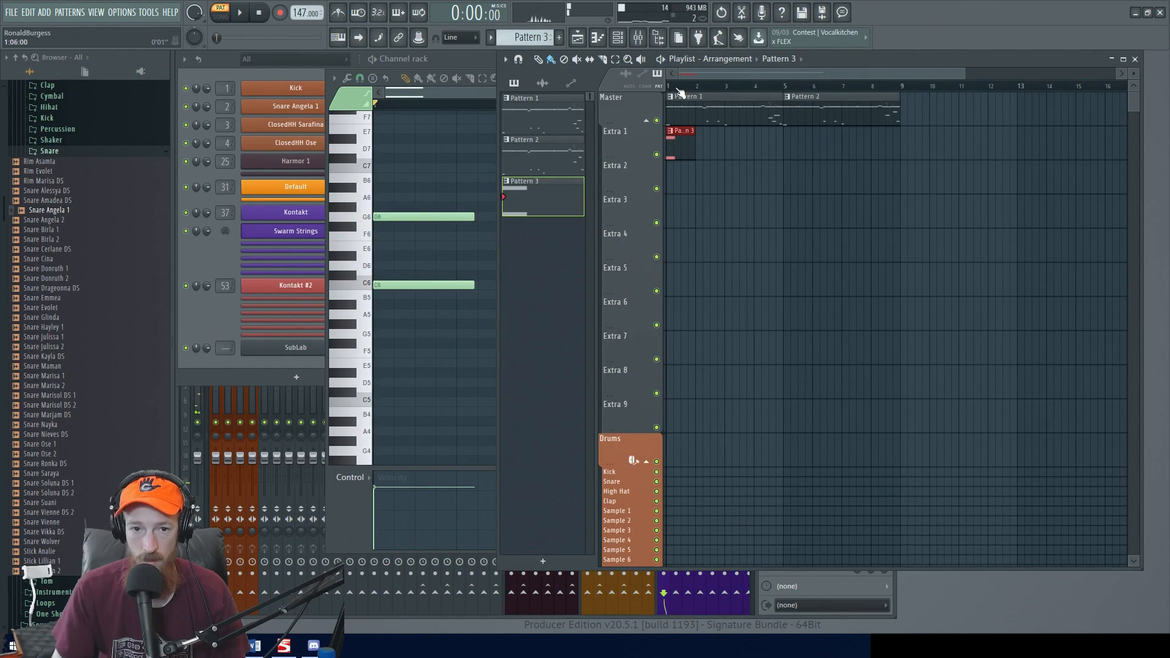
key(space)
click(480, 98)
scroll(487, 121, down, 2)
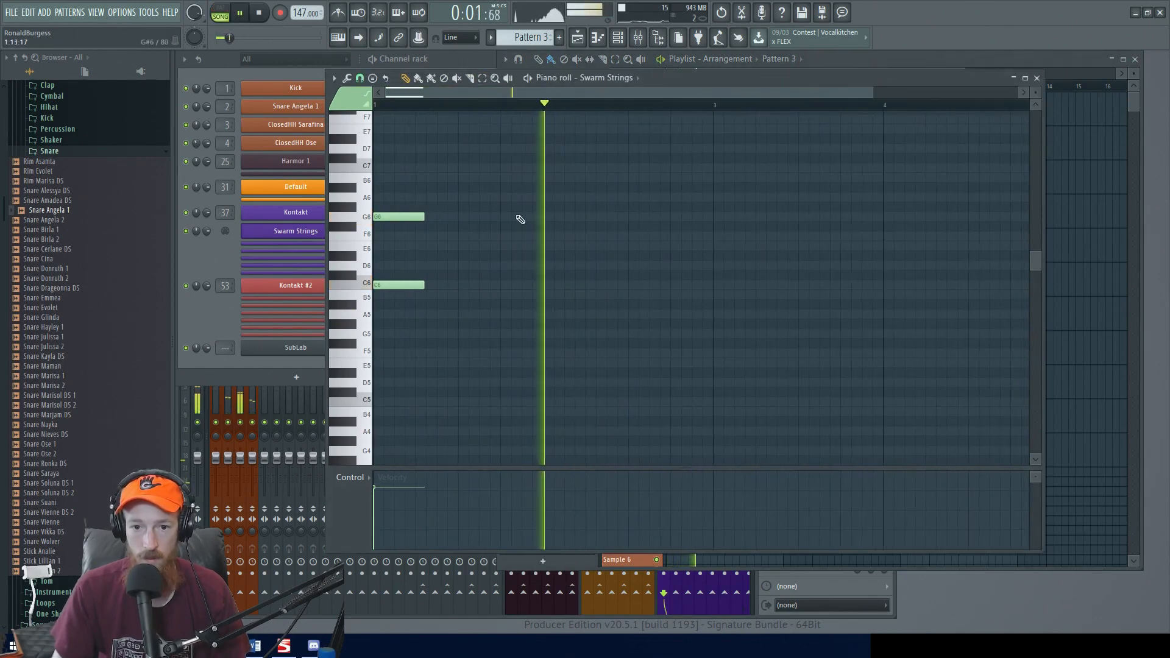
scroll(567, 262, up, 1)
key(space)
- Add a D#6 and G6 chord in the middle of bar 2 of the Swarm Strings part
click(630, 319)
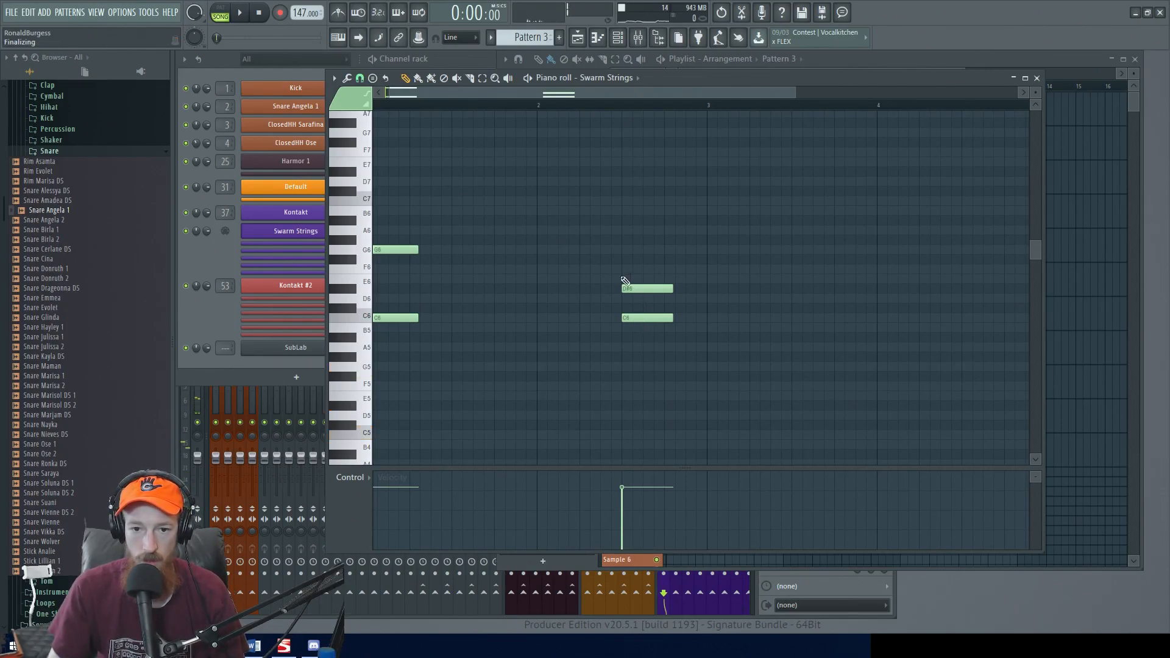
right_click(624, 317)
drag(555, 250, 638, 250)
scroll(762, 120, down, 2)
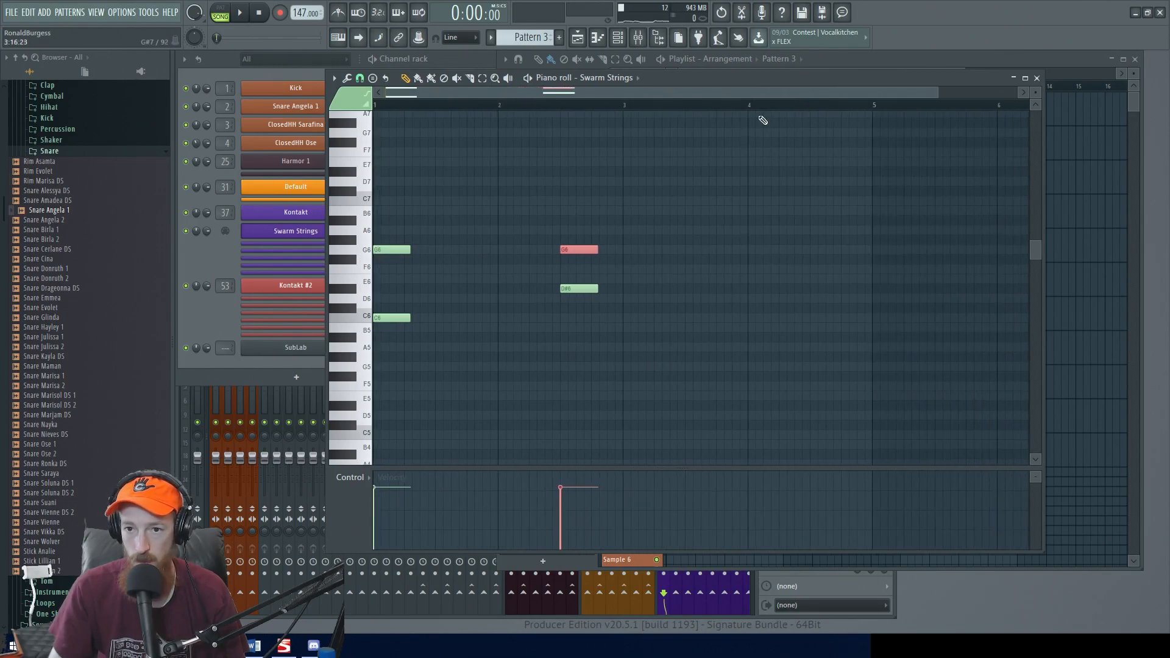
- Play the arrangement from the start to hear the two string chords over the beat
click(861, 64)
key(space)
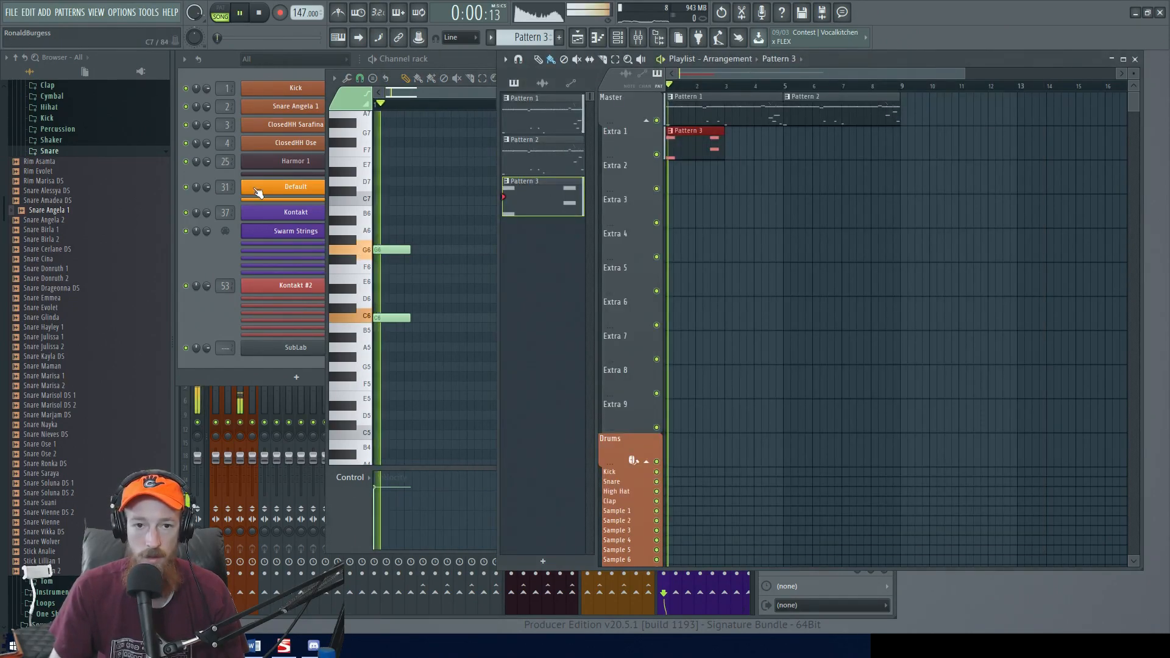
click(433, 93)
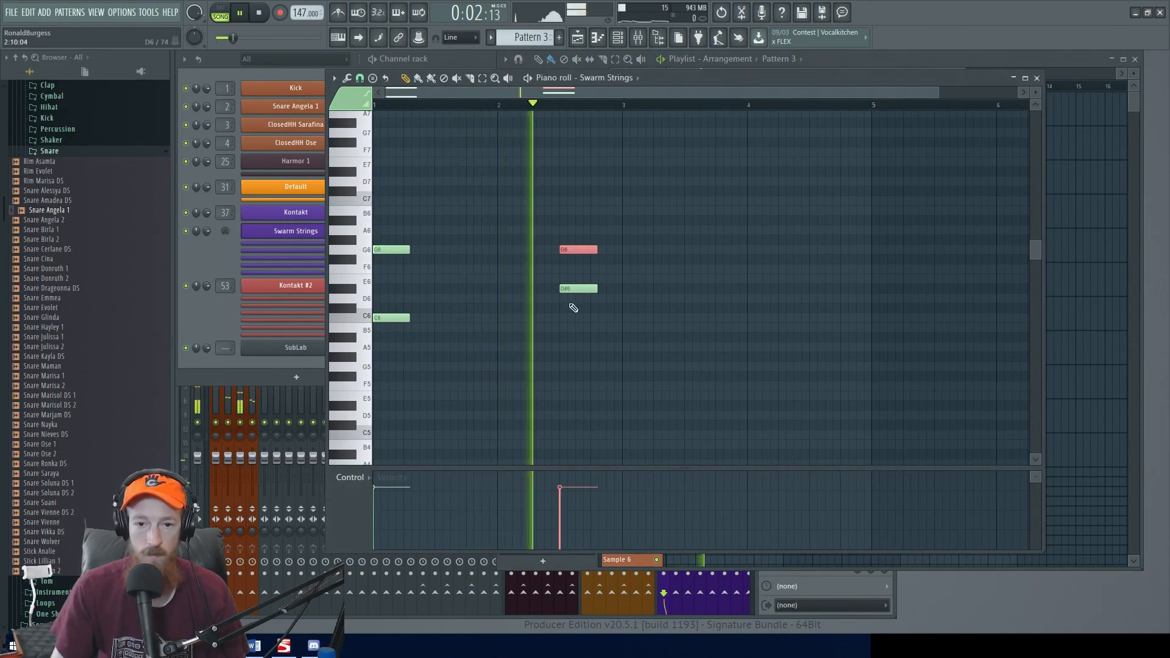
key(space)
- Copy the C6 and G6 chord from bar 1 to the start of bar 3 and listen to it
mouse_move(399, 246)
mouse_down()
mouse_move(384, 351)
mouse_move(663, 314)
mouse_move(638, 317)
mouse_up()
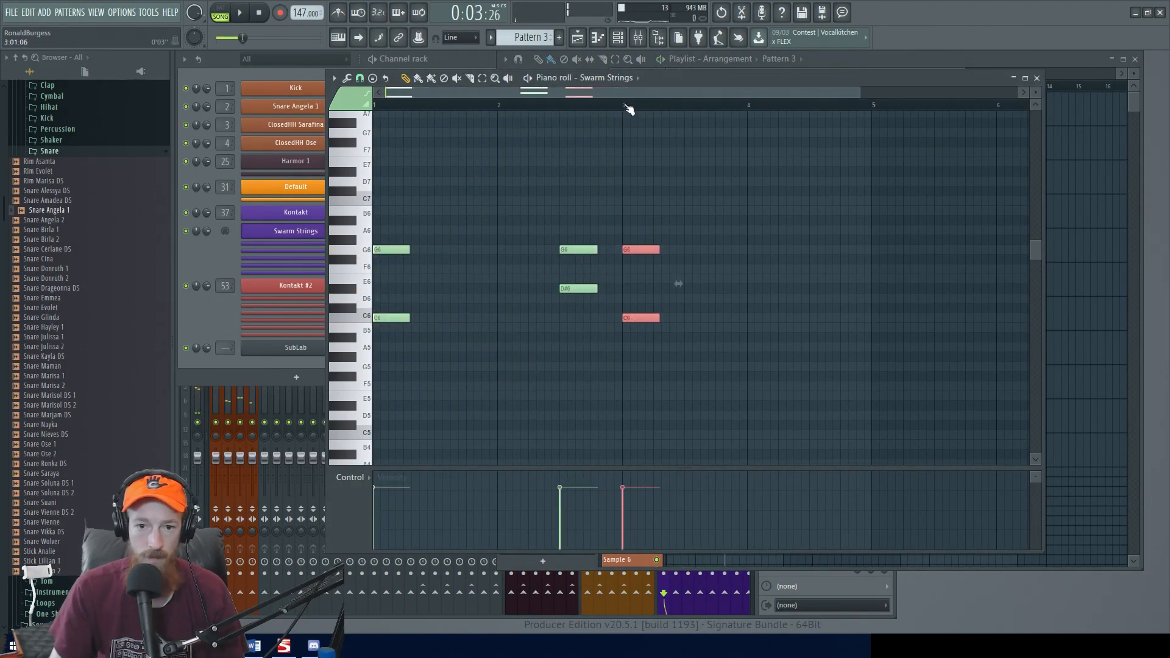
key(space)
scroll(713, 235, down, 1)
drag(725, 245, 670, 250)
key(space)
- Copy the D#6 and G6 chord to the middle of bar 4 and change its notes to F6 and G#6
mouse_move(506, 243)
mouse_down()
mouse_move(481, 299)
mouse_move(655, 294)
mouse_up()
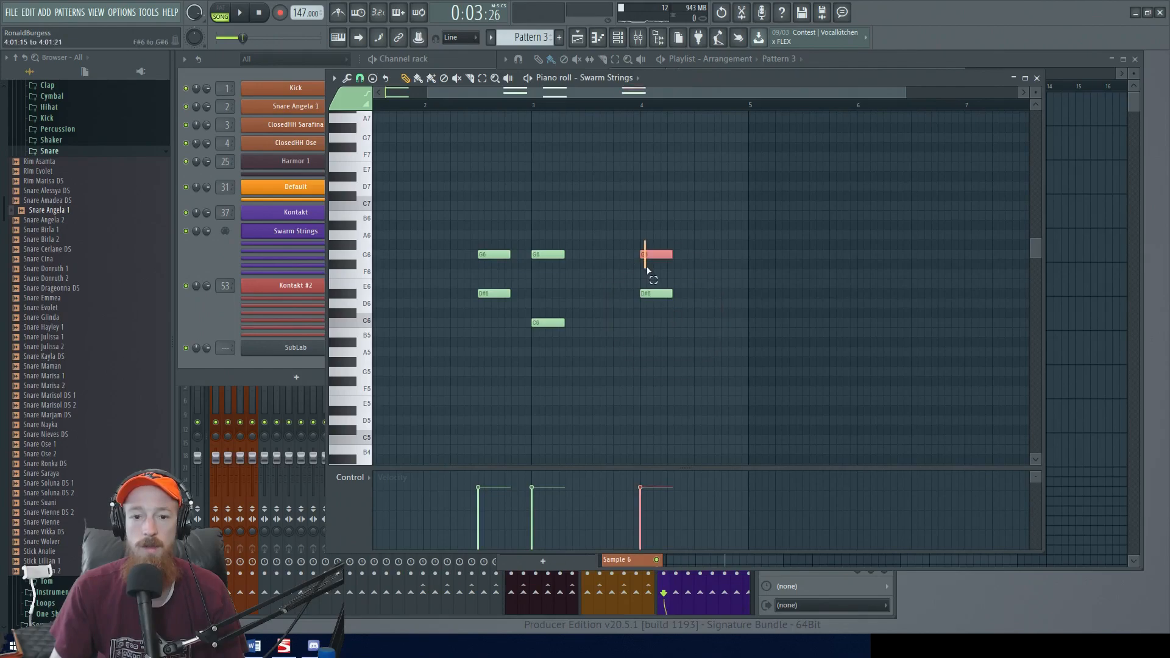
drag(651, 291, 705, 291)
ctrl+click(713, 320)
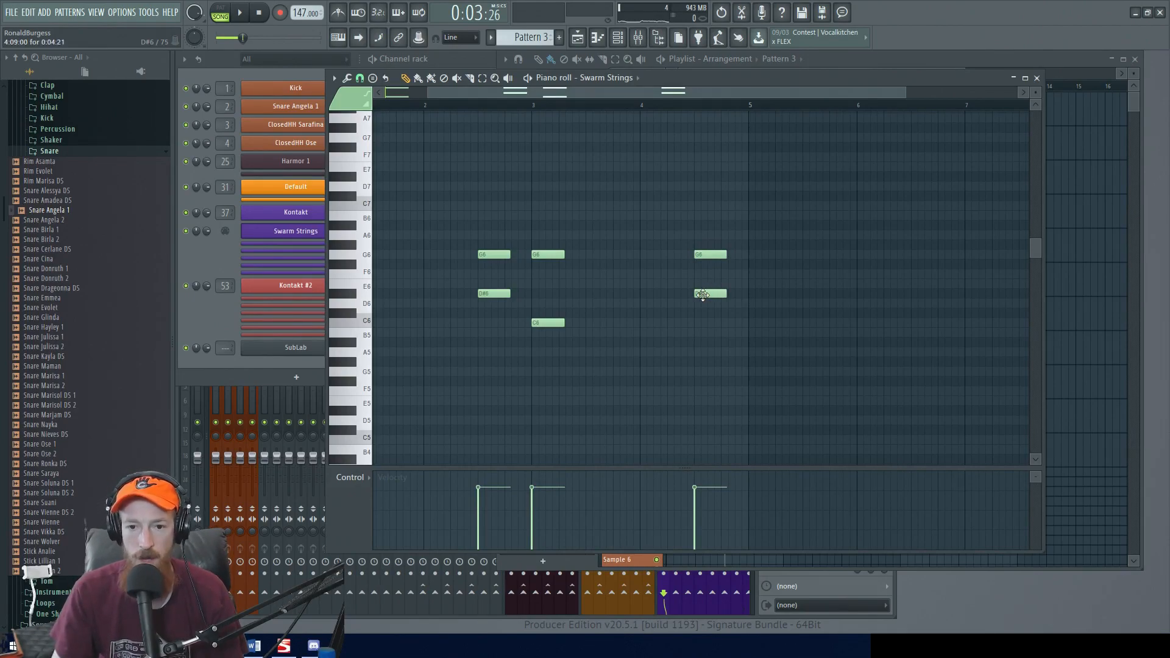
drag(710, 295, 710, 245)
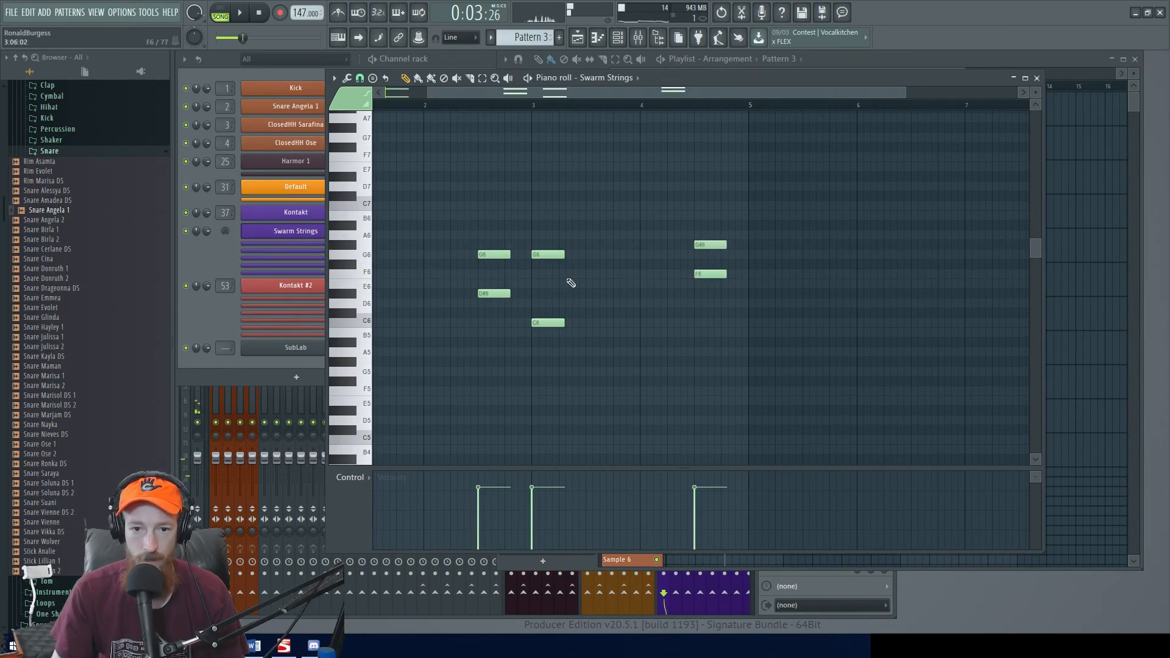
- Copy the bar 1 chord to the start of bar 5 and raise its lower note to D#6
scroll(529, 263, down, 2)
drag(375, 245, 414, 332)
drag(682, 228, 676, 292)
drag(392, 343, 380, 253)
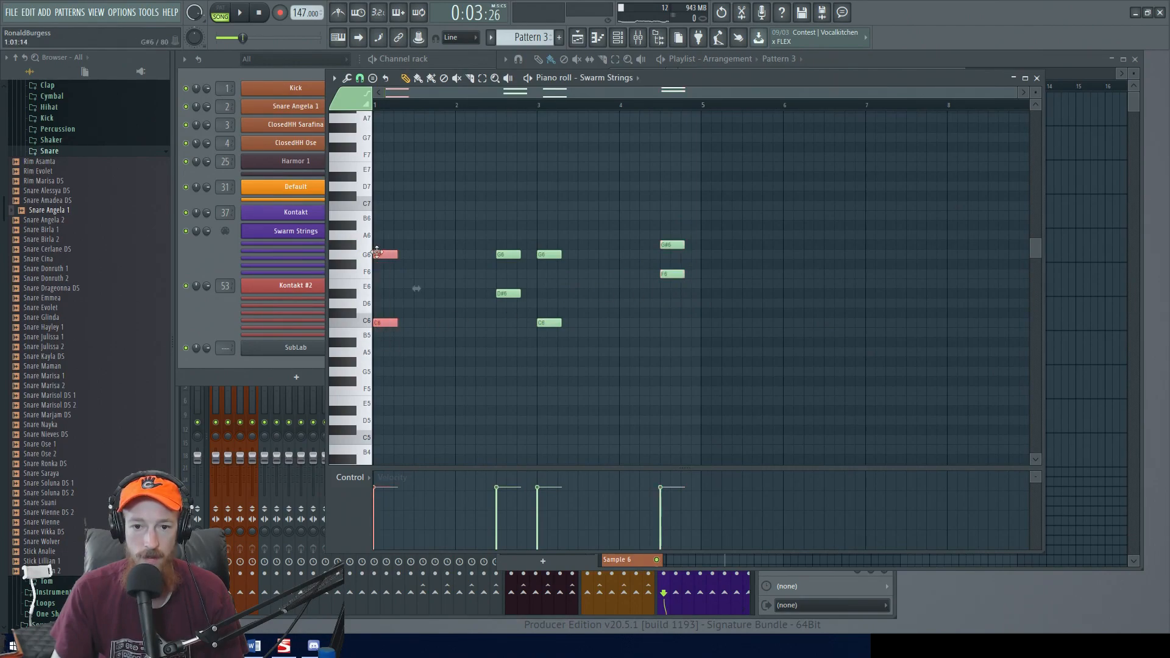
drag(390, 320, 710, 291)
click(707, 343)
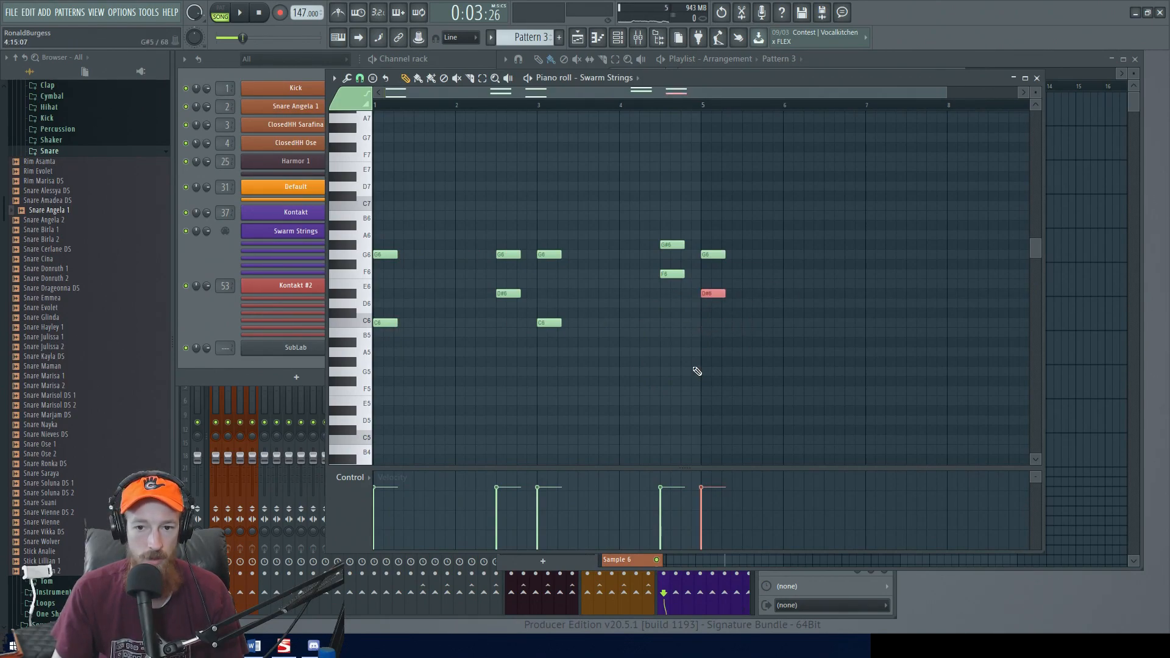
- Add a C7 note on top of the D#6 and G6 chord at bar 5
drag(726, 236, 723, 365)
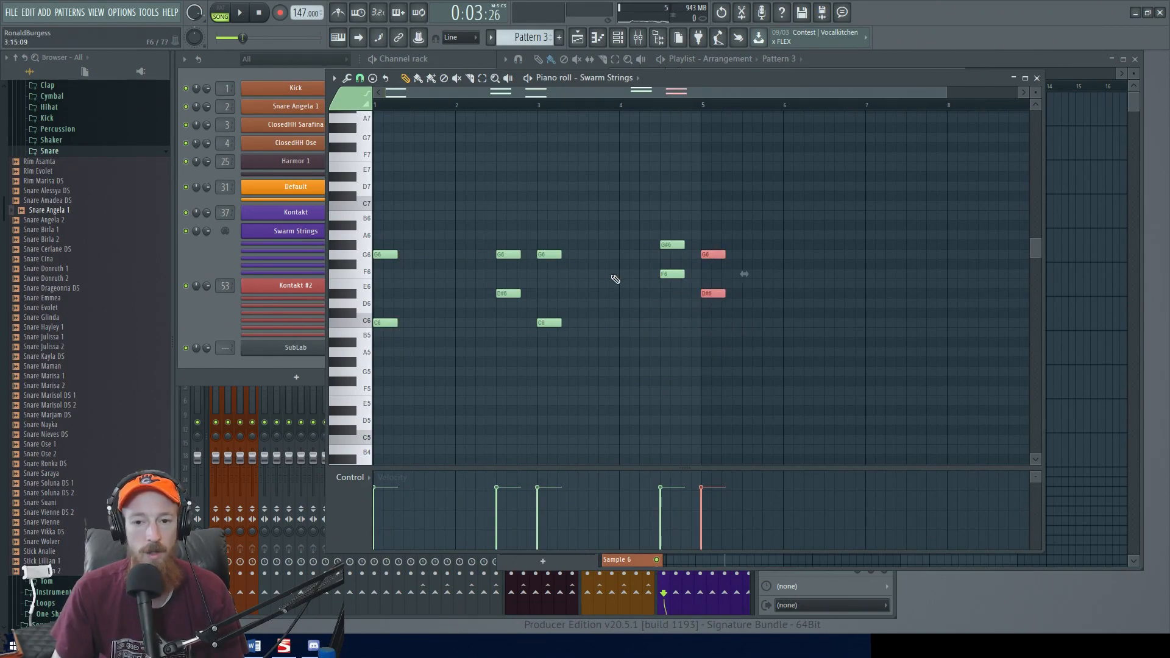
click(711, 318)
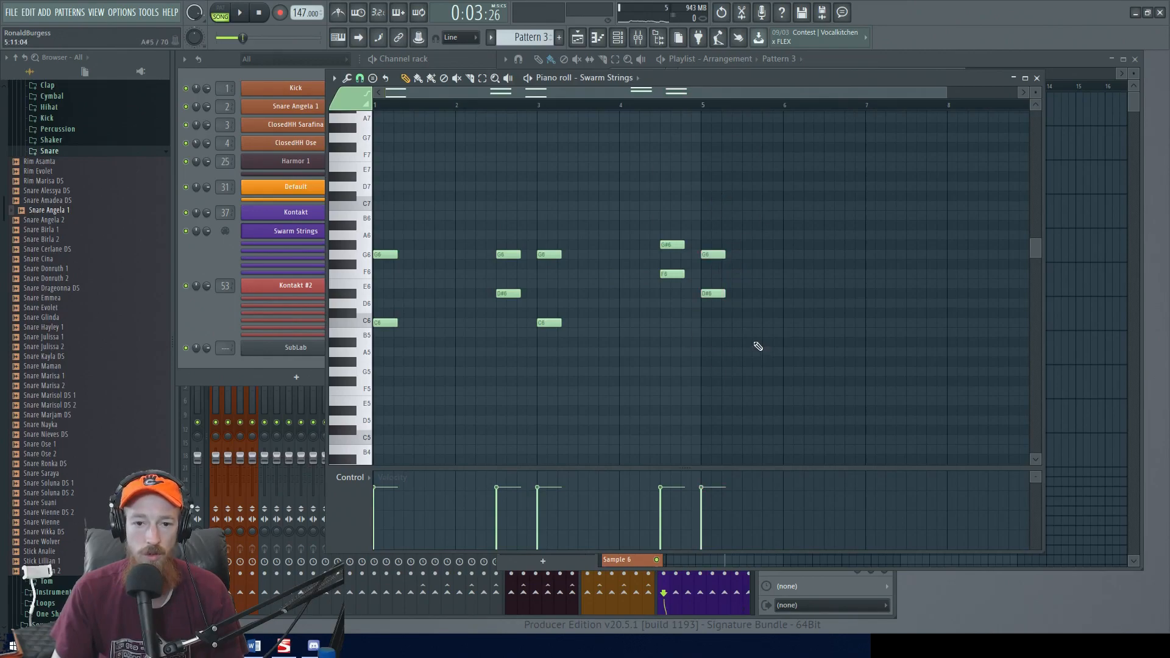
drag(688, 293, 706, 251)
drag(513, 240, 514, 337)
ctrl+click(868, 244)
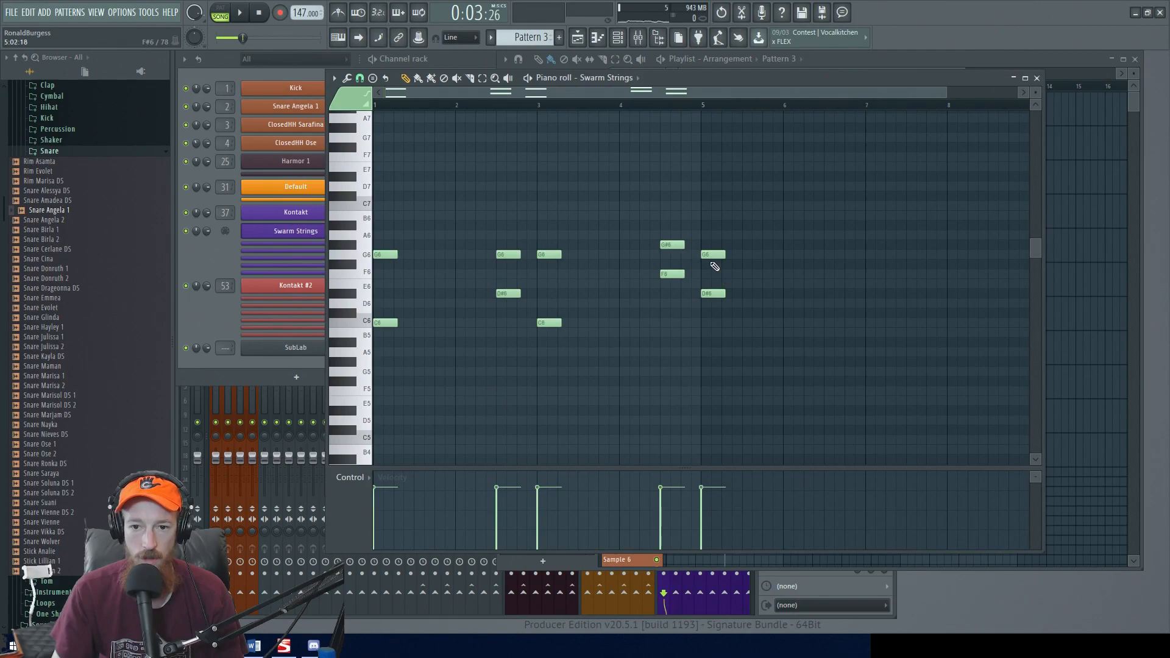
click(711, 207)
ctrl+click(713, 209)
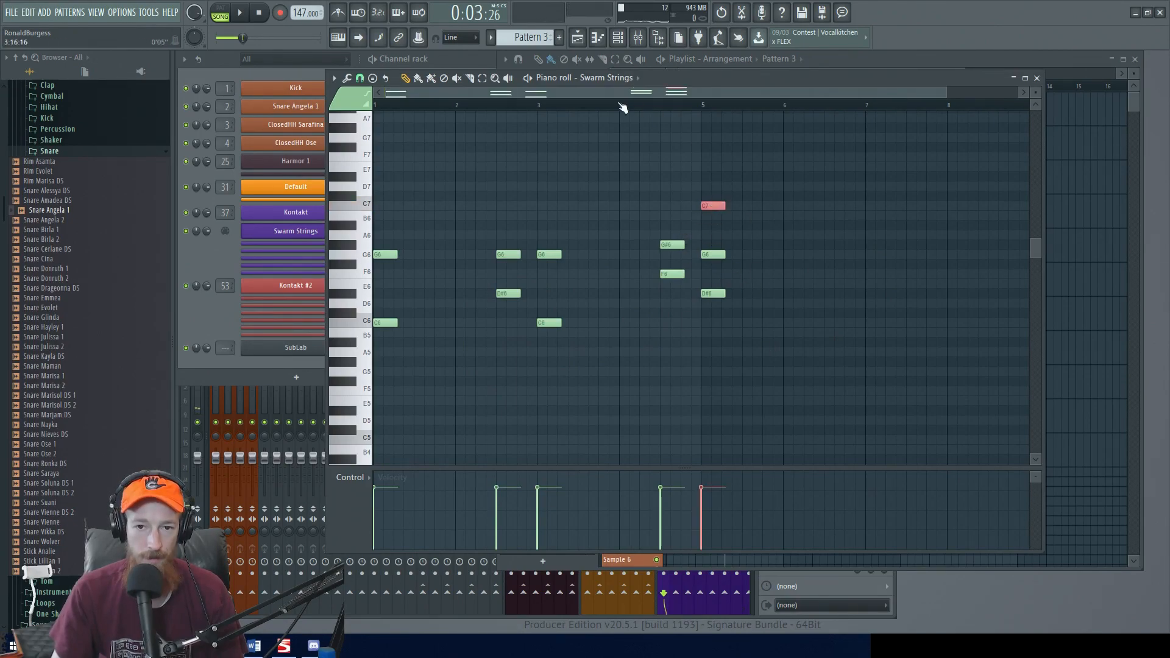
- Play the arrangement from the start to check the string chords through bar 5
key(space)
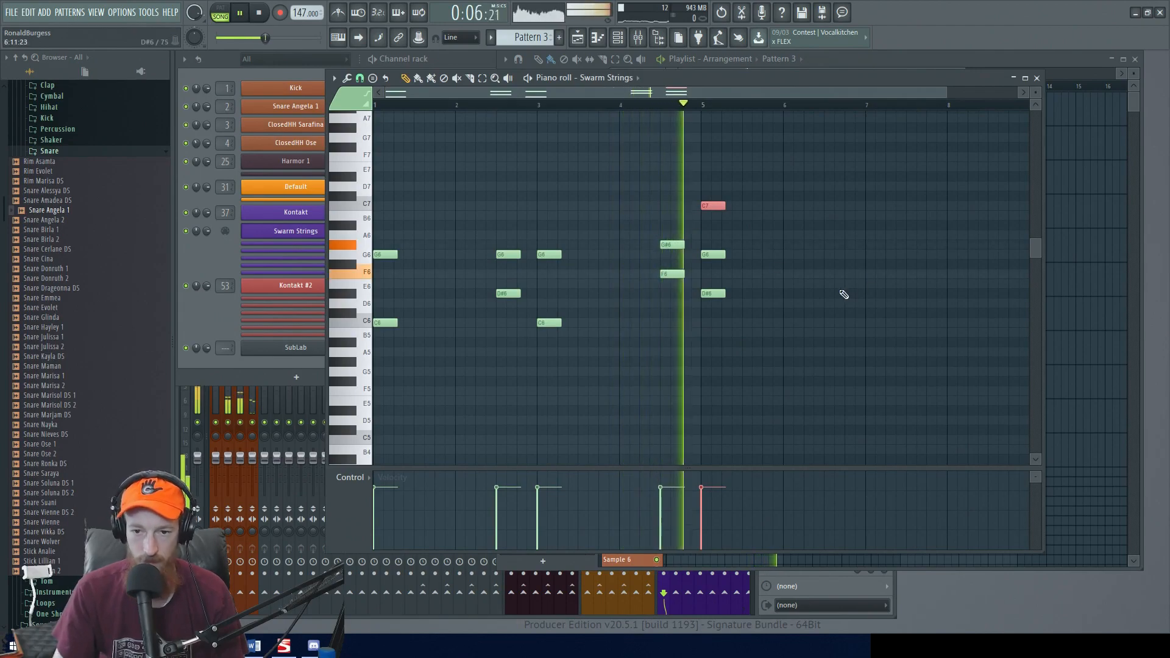
key(space)
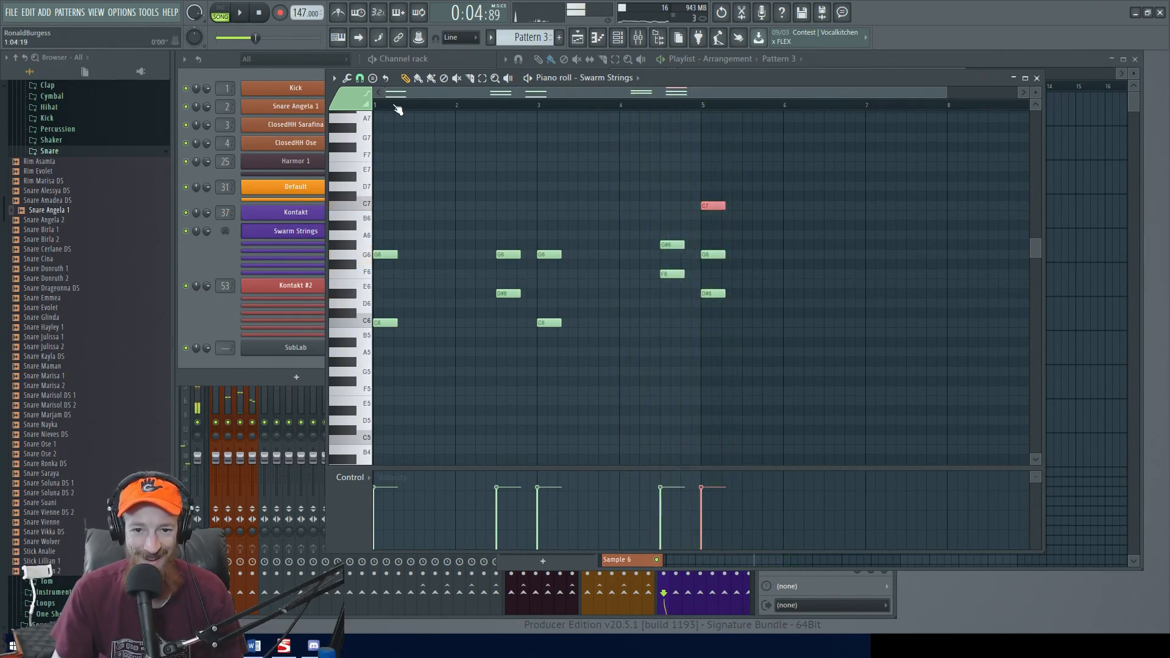
key(space)
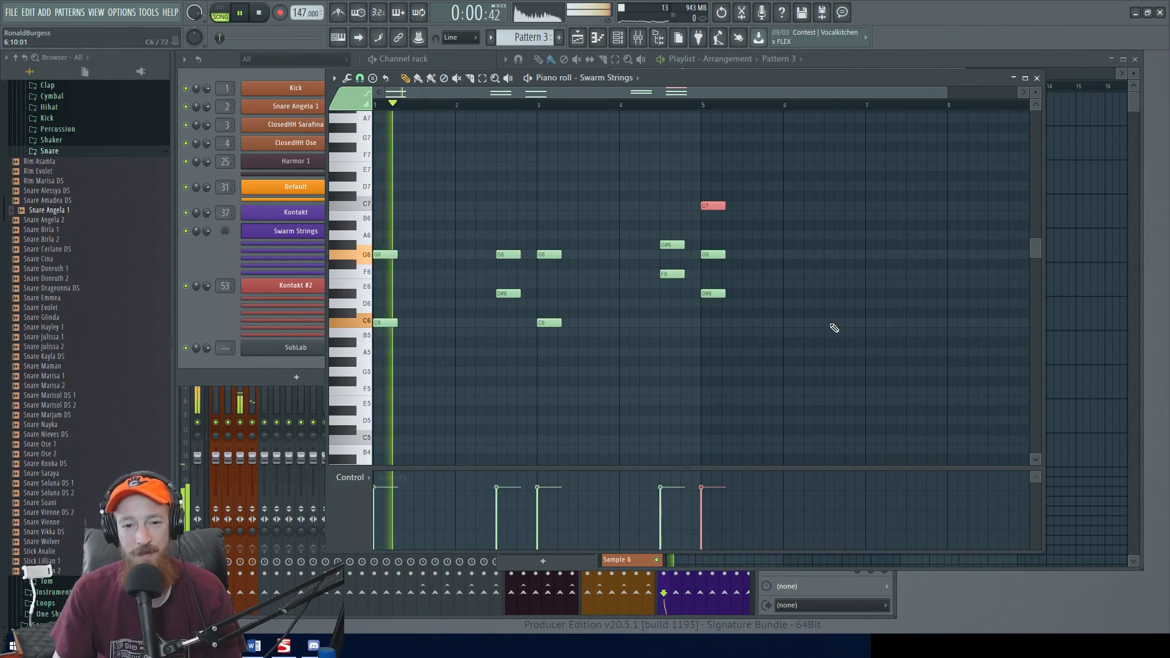
ctrl+scroll(701, 332, down, 1)
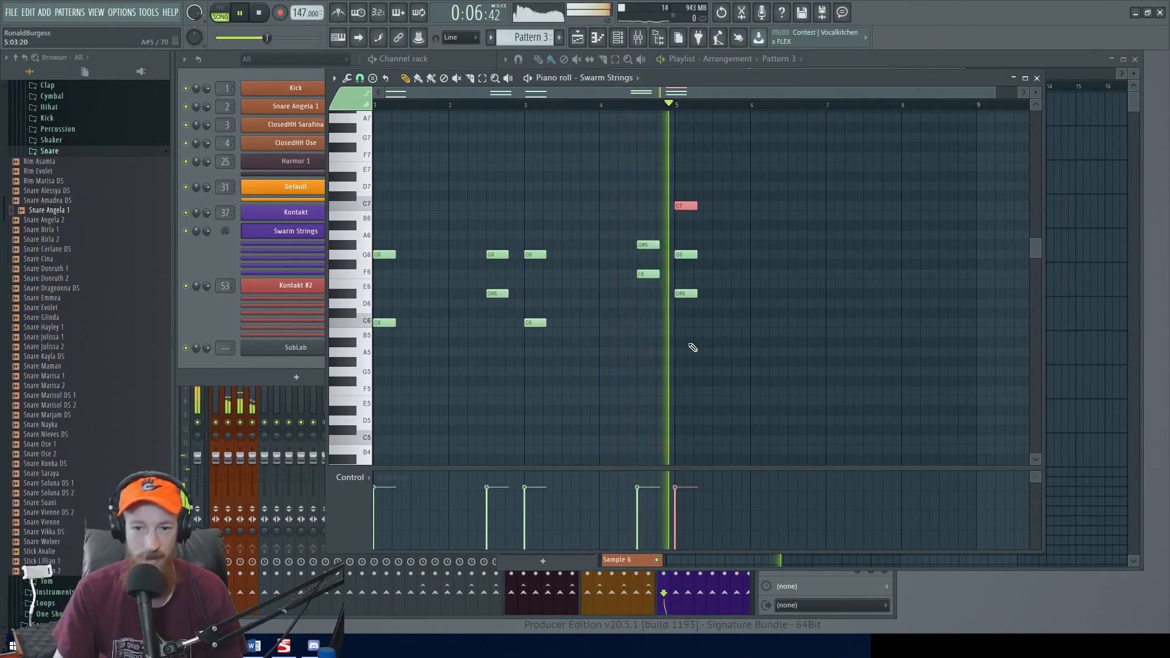
scroll(671, 331, up, 2)
key(space)
- Copy the D#6 and G6 chord to the middle of bar 6 and add A#6 on top
scroll(774, 305, down, 2)
drag(487, 245, 791, 295)
click(783, 275)
scroll(721, 340, up, 2)
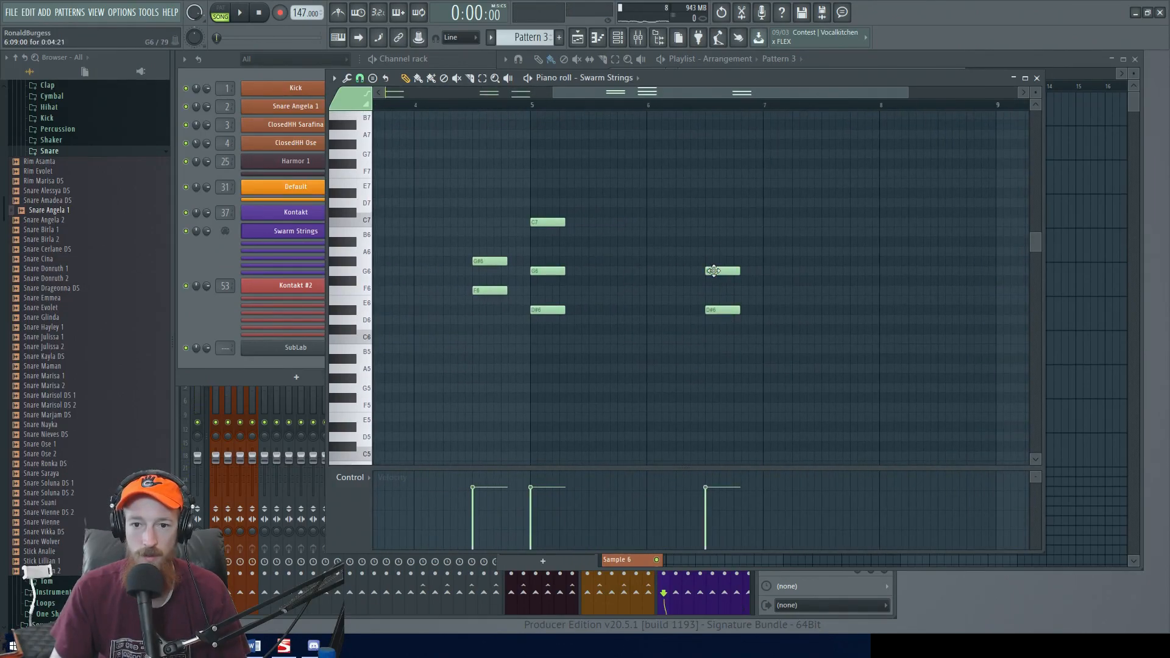
scroll(648, 327, down, 3)
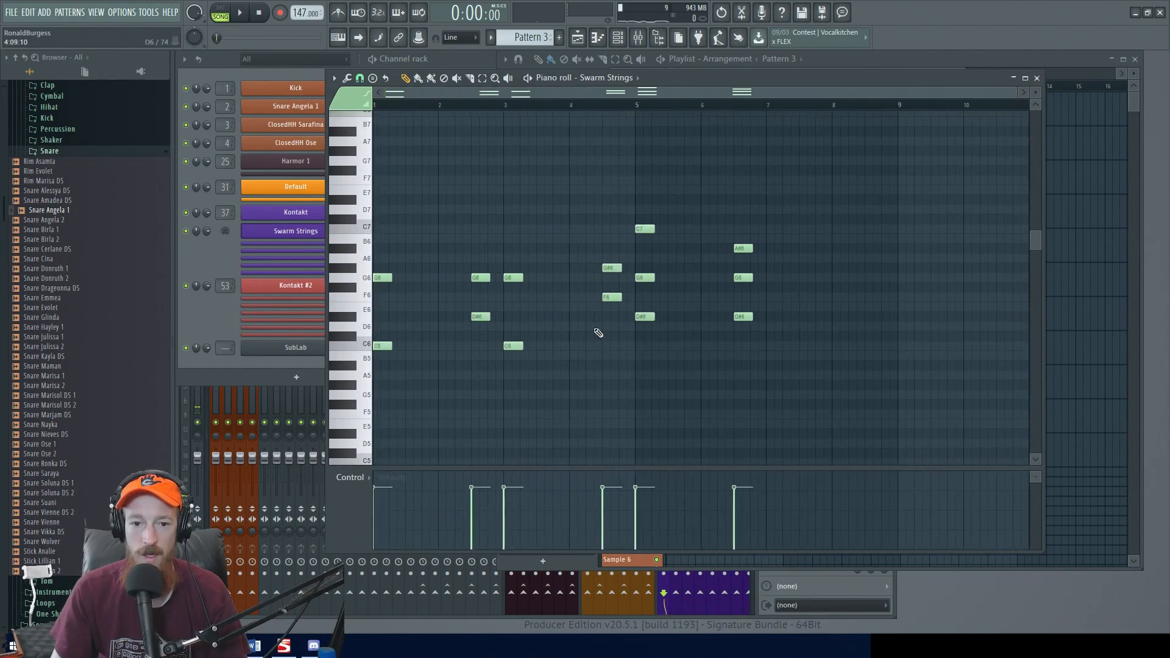
- Build a D6, G6 and A#6 chord at the start of bar 7
scroll(779, 329, up, 1)
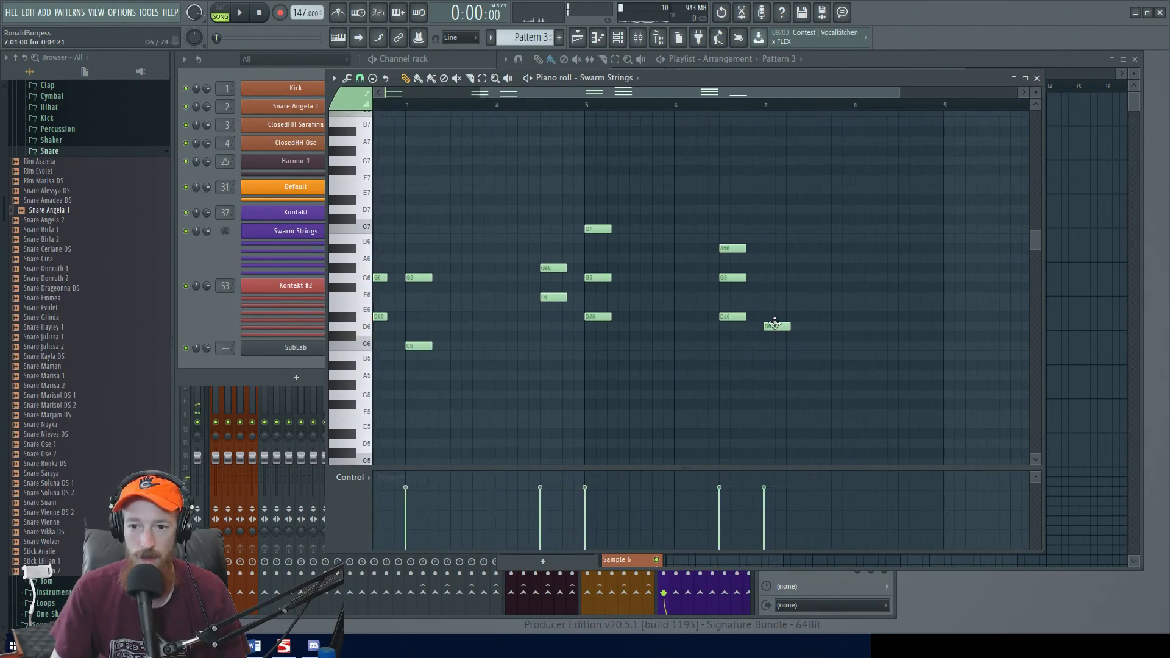
right_click(774, 325)
click(775, 326)
click(774, 278)
click(769, 249)
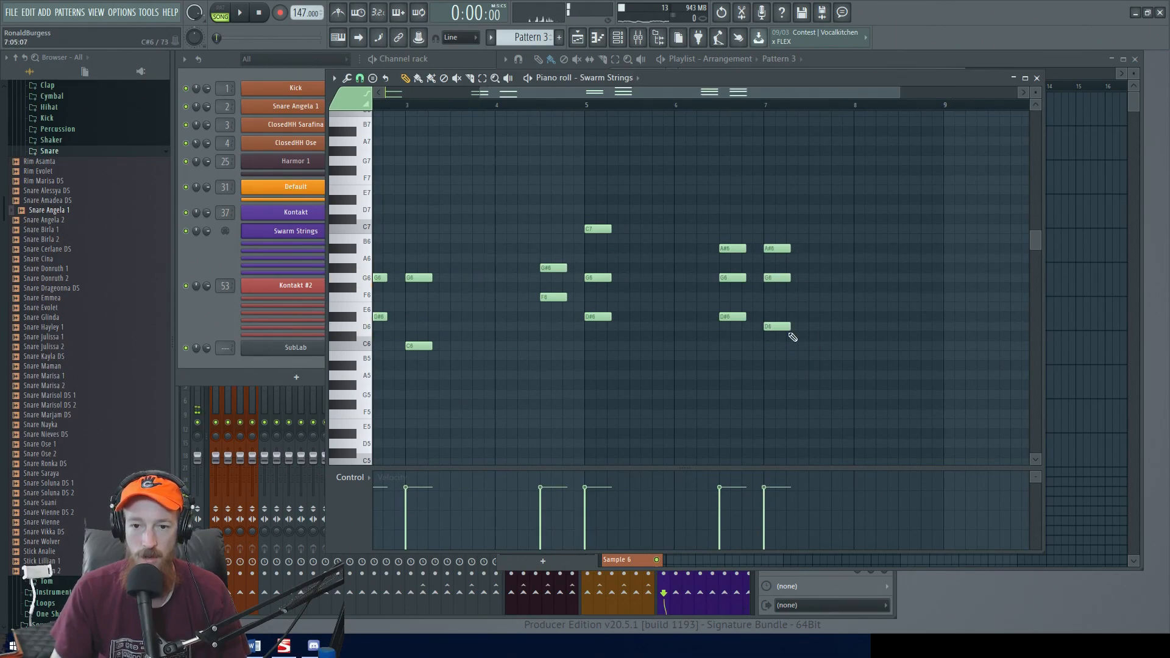
- Copy the D6, G6 and A#6 chord to the middle of bar 8 and play back the string part
scroll(752, 335, down, 3)
drag(746, 290, 842, 325)
scroll(832, 330, down, 1)
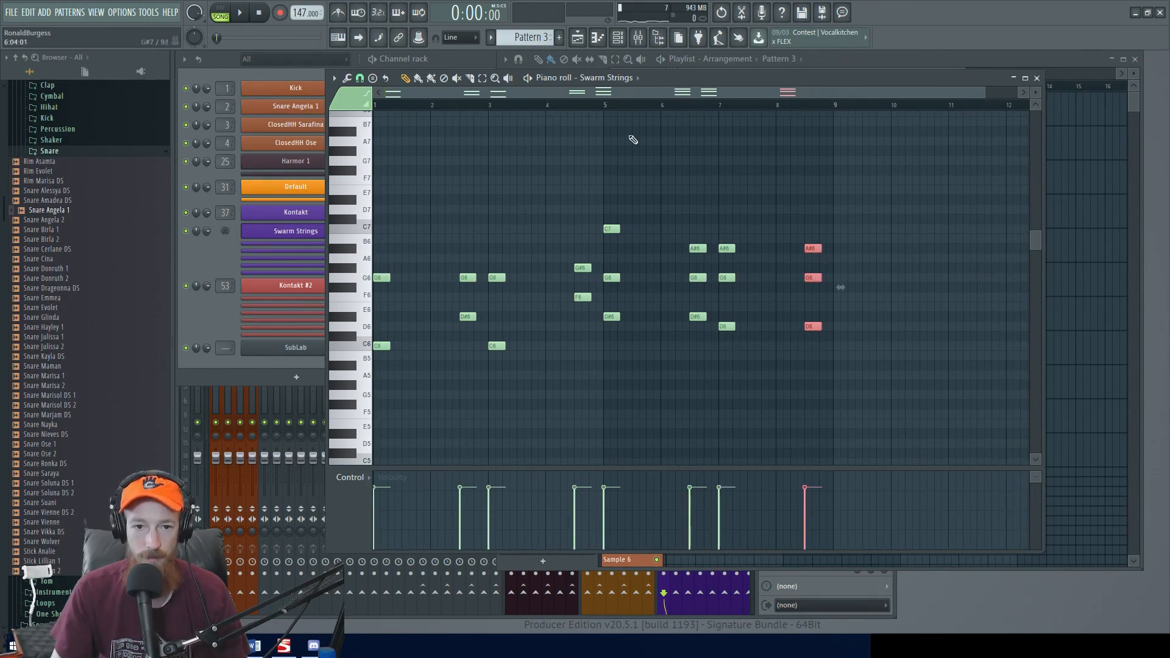
key(space)
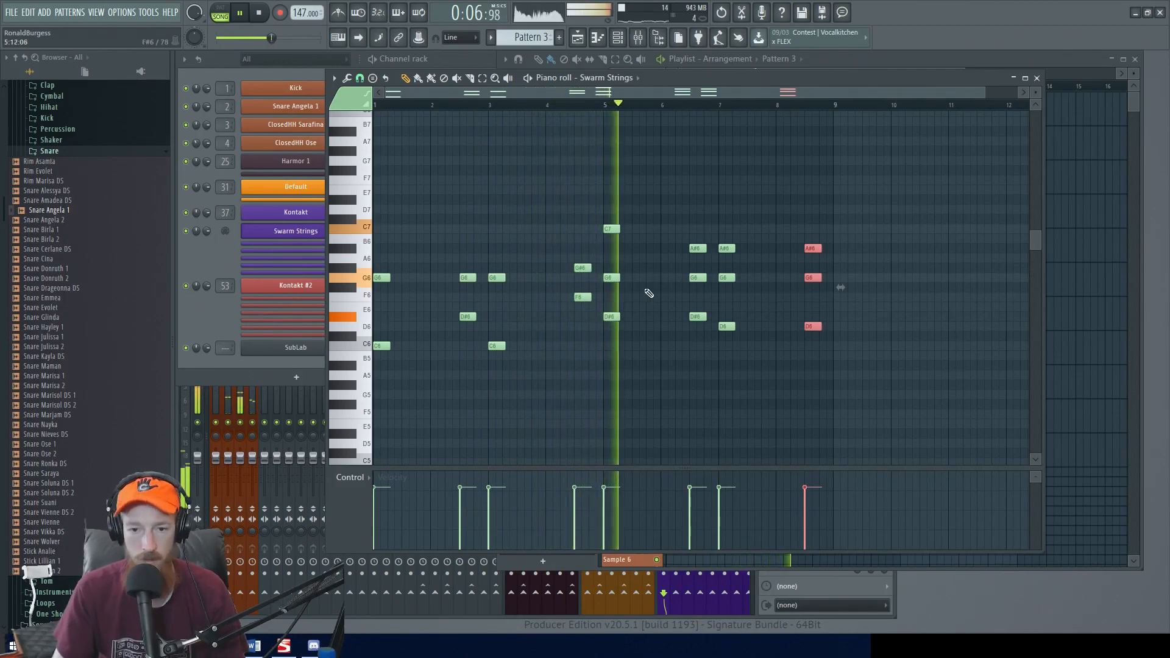
- Listen to the string chords through bar 8, stop playback and close the piano roll
scroll(662, 296, up, 1)
drag(707, 288, 631, 303)
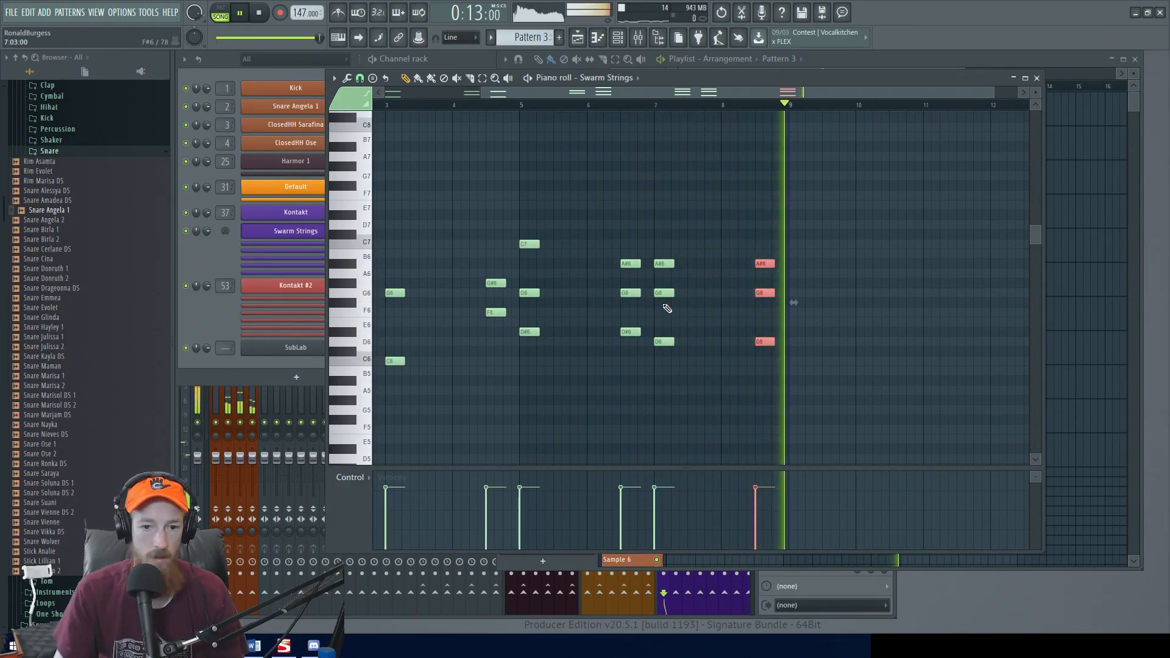
key(space)
click(1036, 78)
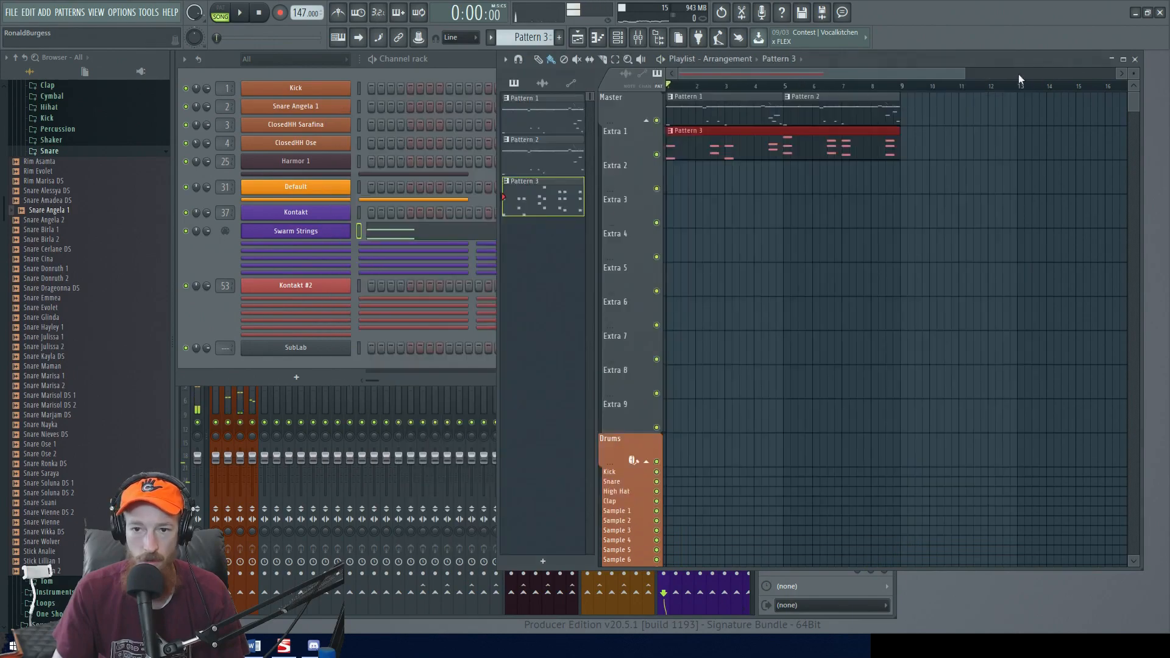
- Duplicate all the arrangement's clips into bars 9 to 16 and select both Pattern 3 clips
key(ctrl+a)
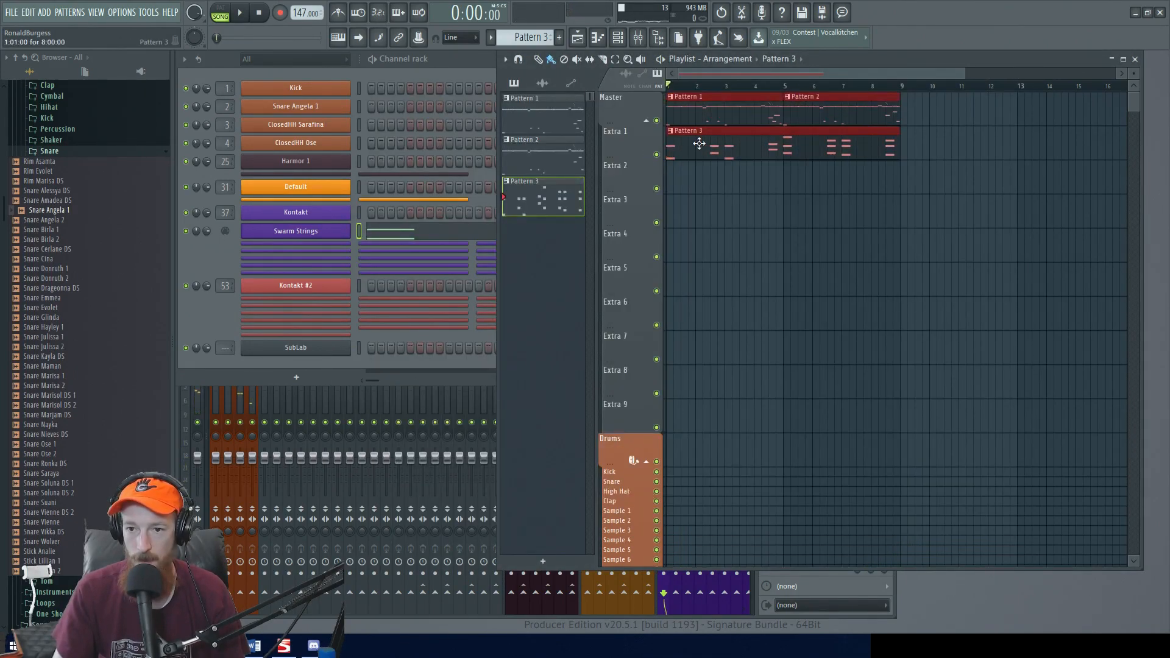
key(ctrl+b)
scroll(934, 152, down, 3)
click(893, 180)
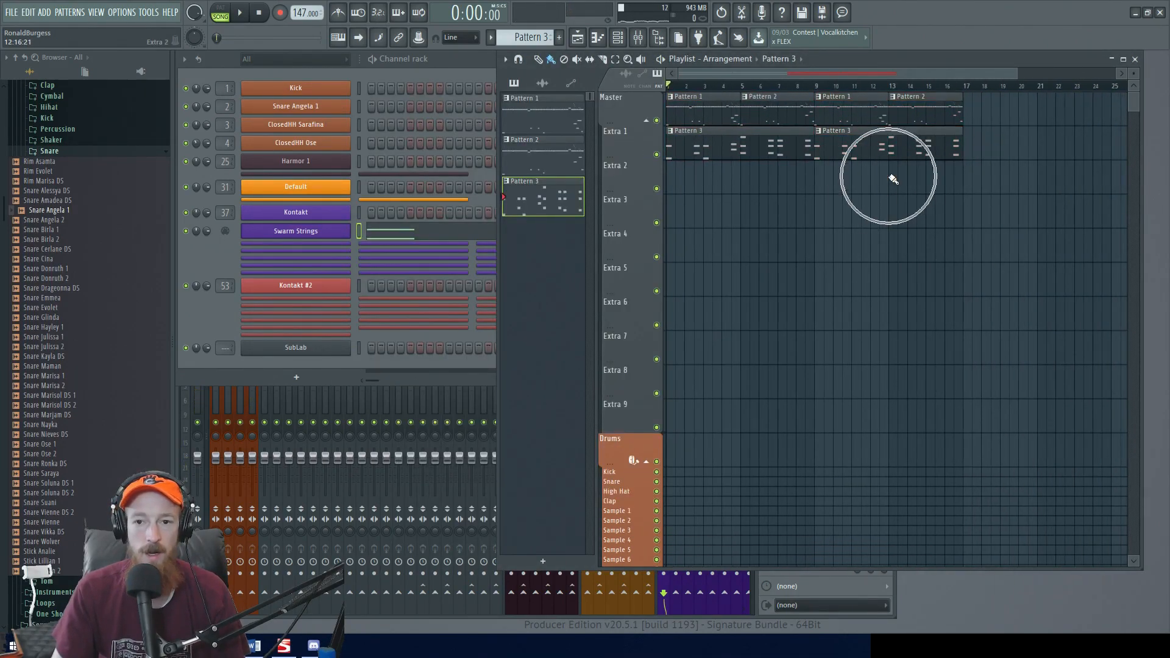
drag(767, 156, 905, 146)
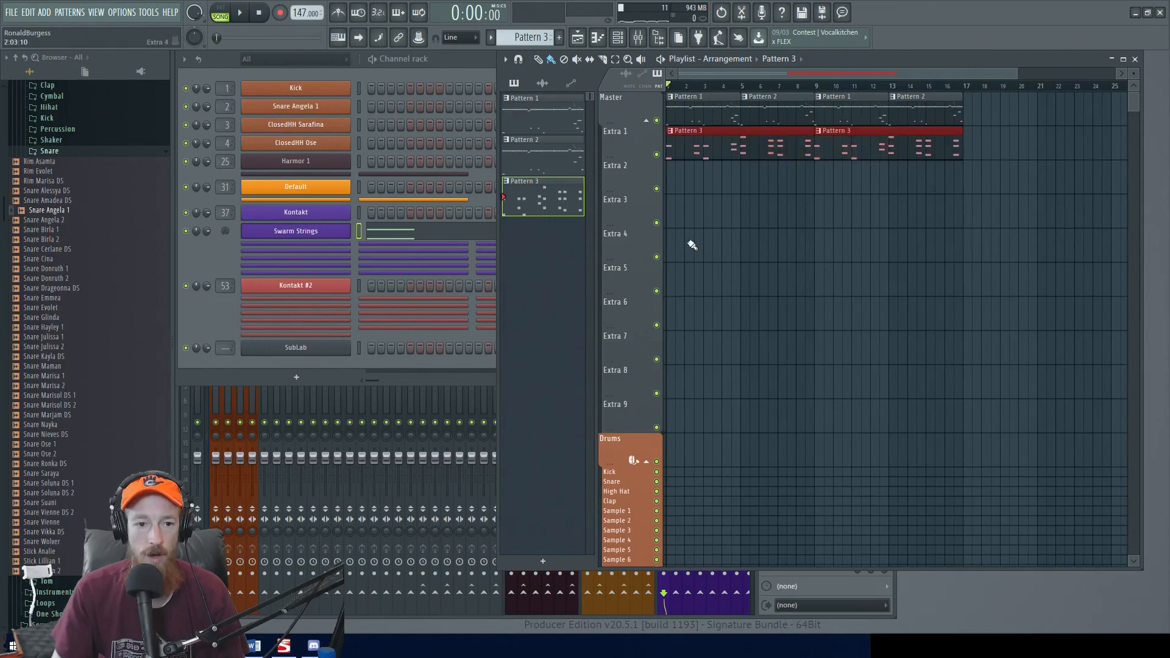
- Find the Kontakt Factory Library with "fac", load Celesta from its VSL Percussion set below Strings High, and collapse Strings High
click(207, 323)
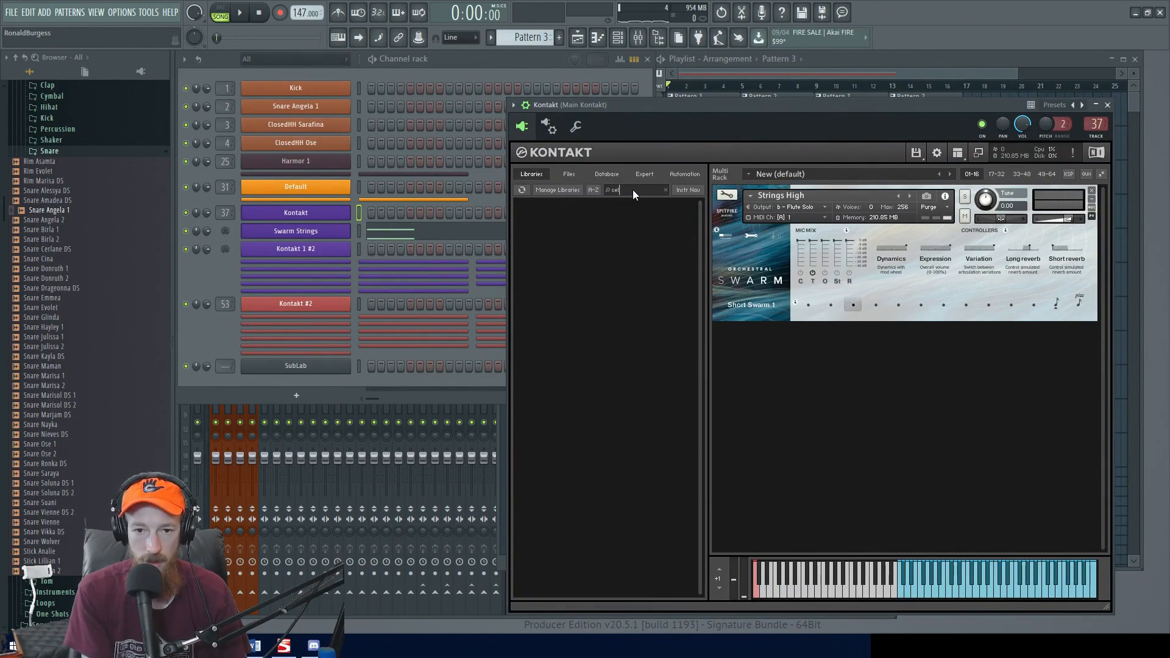
text(fac)
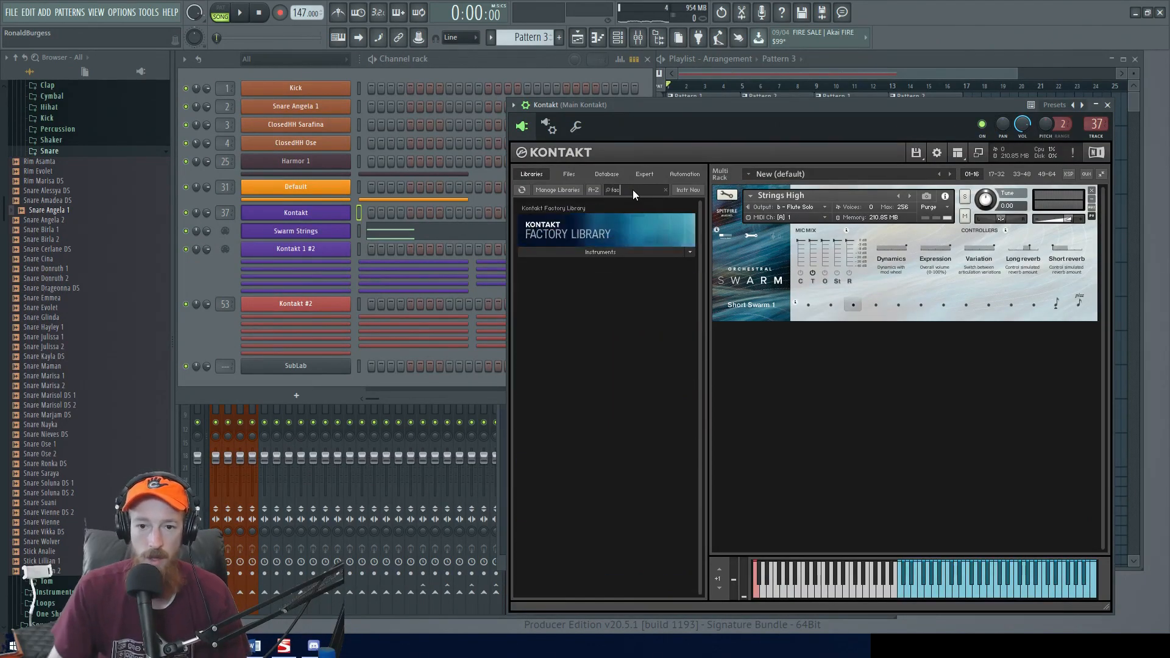
click(605, 252)
click(544, 290)
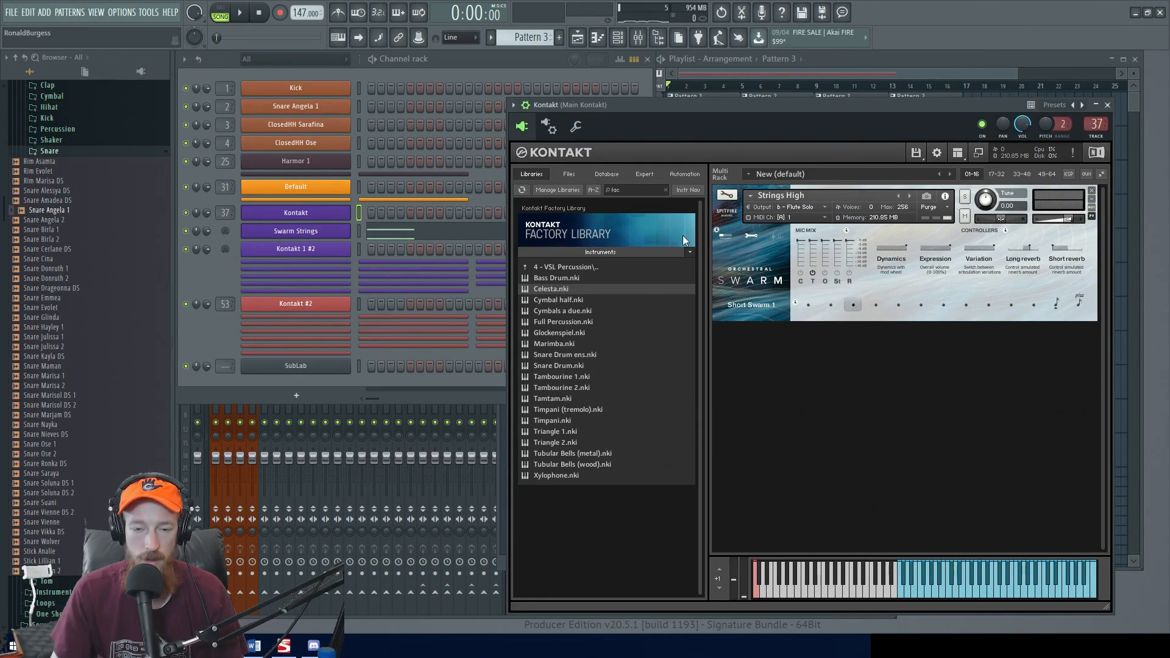
drag(545, 290, 730, 213)
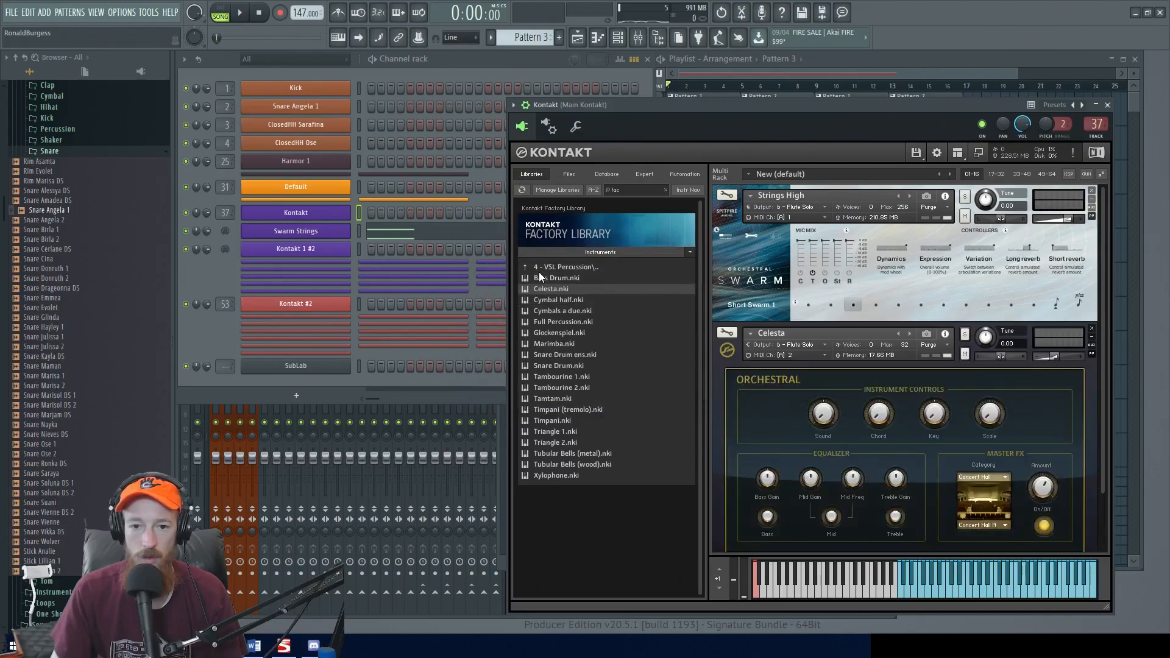
click(722, 212)
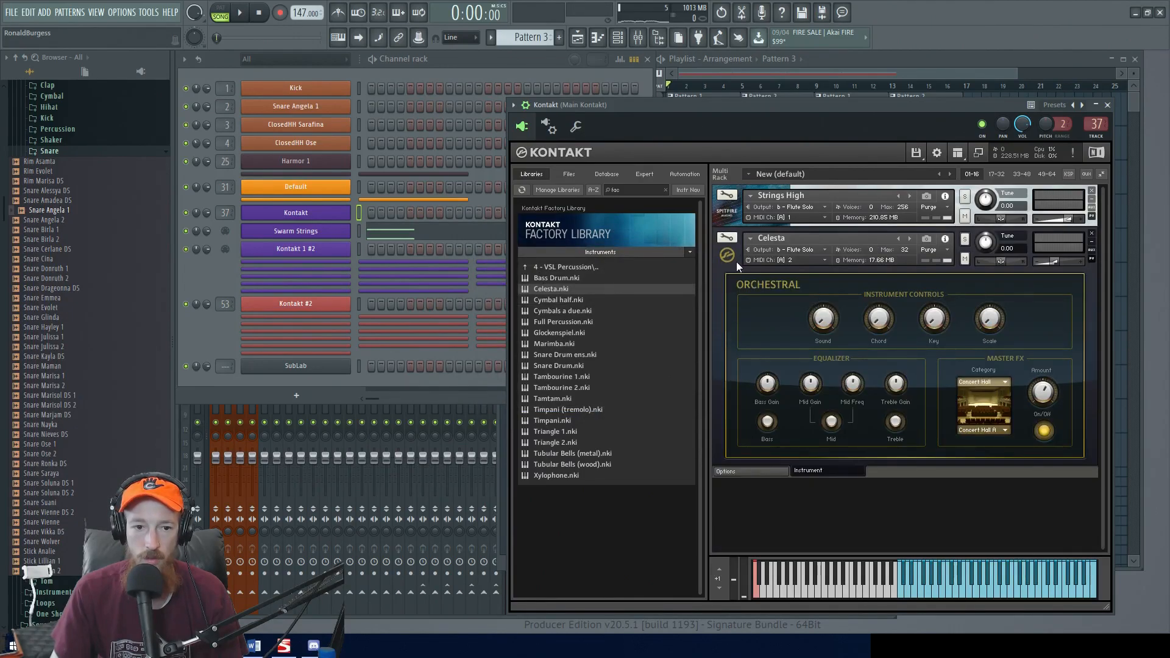
- Write C4, G4, C5, F#4, C4, G4, C5, D5 at quarter-bar spacing for Kontakt 1 #2, repeat it in bars 3 and 4, and audition it
right_click(315, 252)
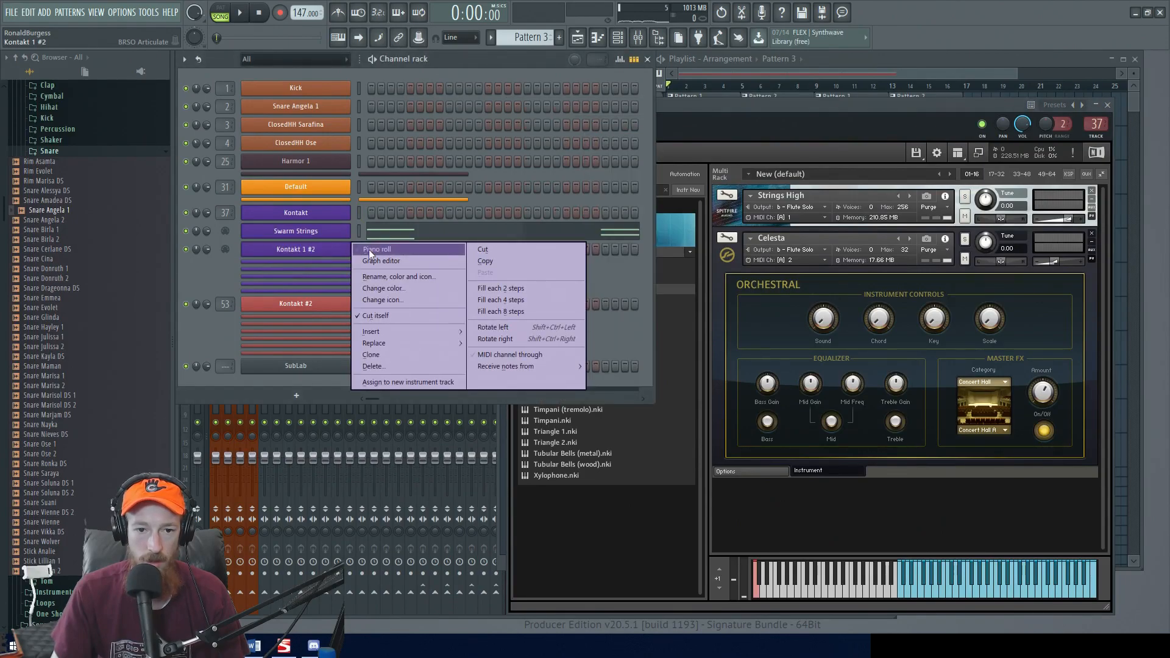
click(396, 250)
click(391, 371)
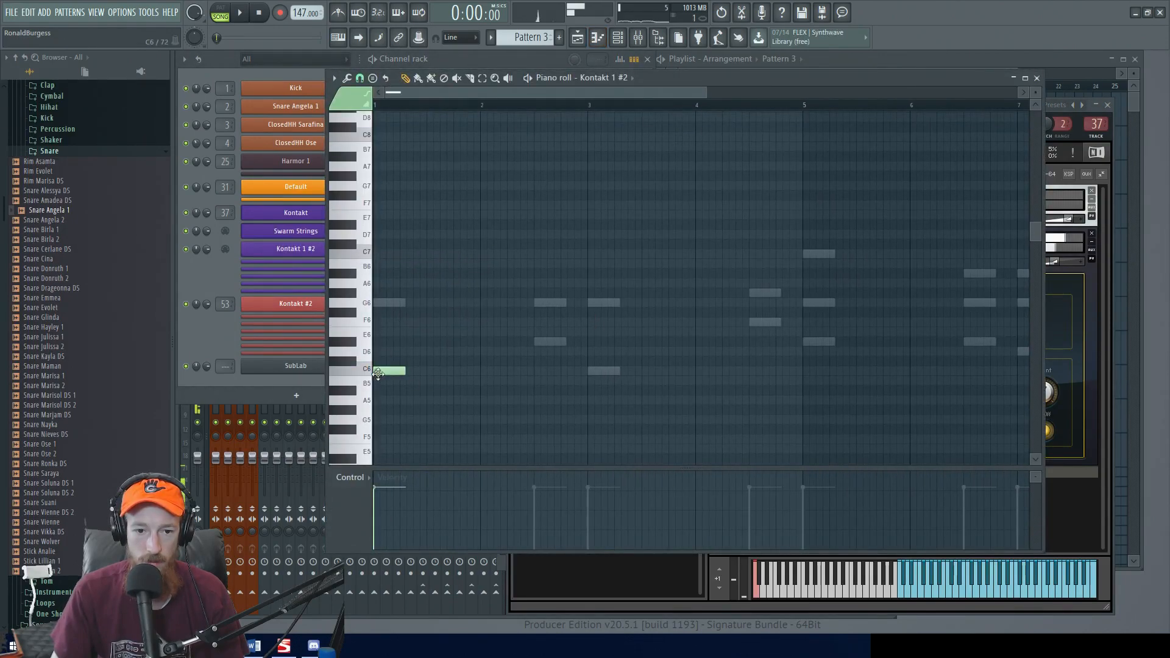
scroll(561, 347, up, 3)
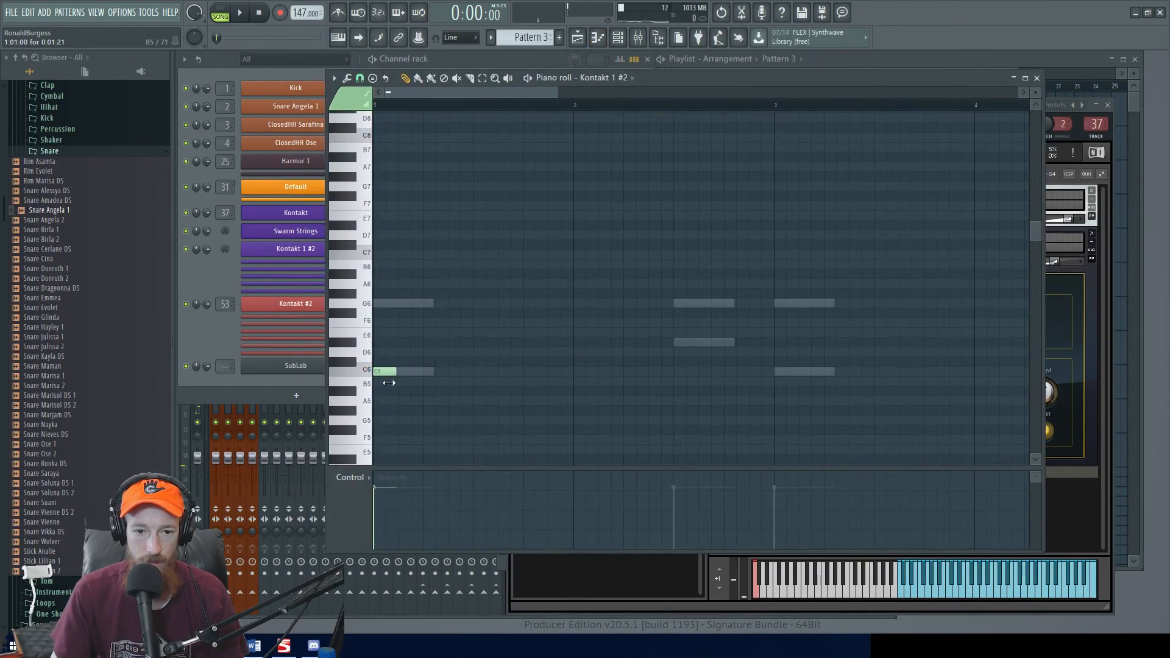
scroll(416, 334, down, 3)
drag(386, 282, 379, 219)
key(space)
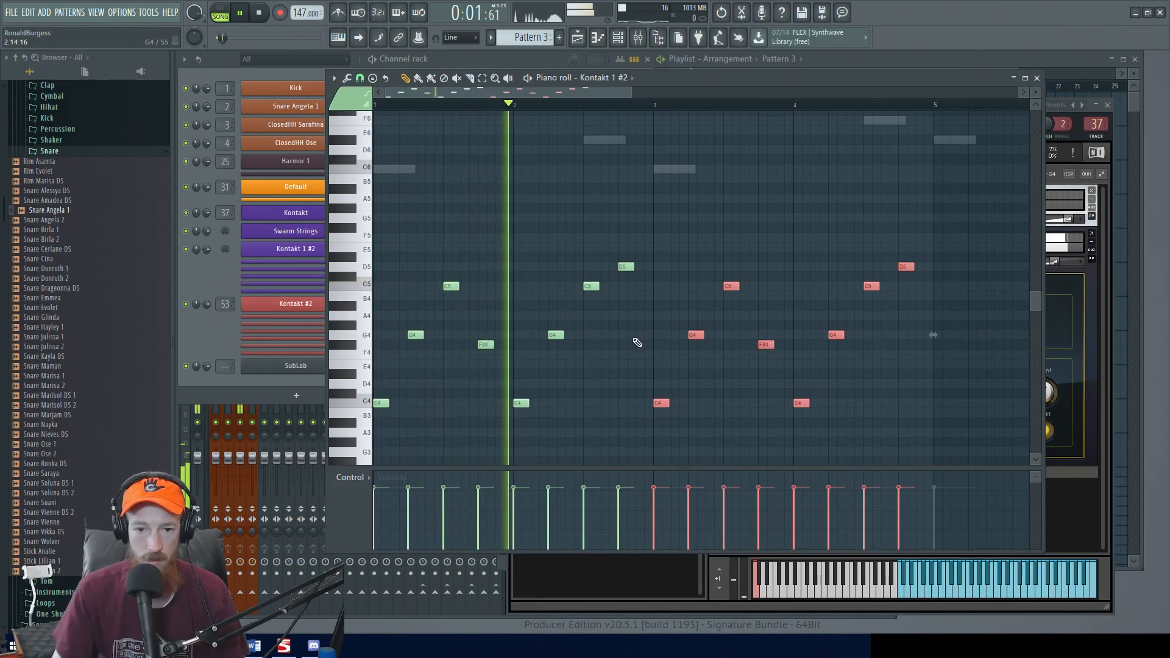
key(space)
- Respace the eight-note Celesta phrase to half-bar intervals across bars 1 to 4 without the repeat, and play it back
click(523, 402)
right_click(516, 403)
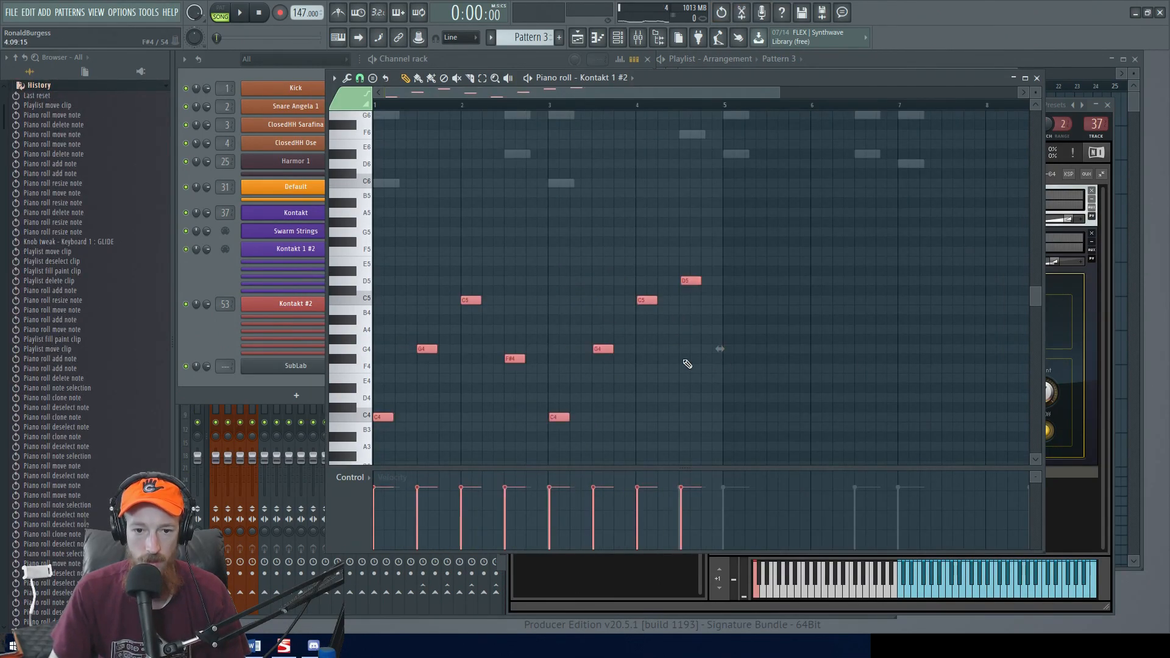
ctrl+click(616, 254)
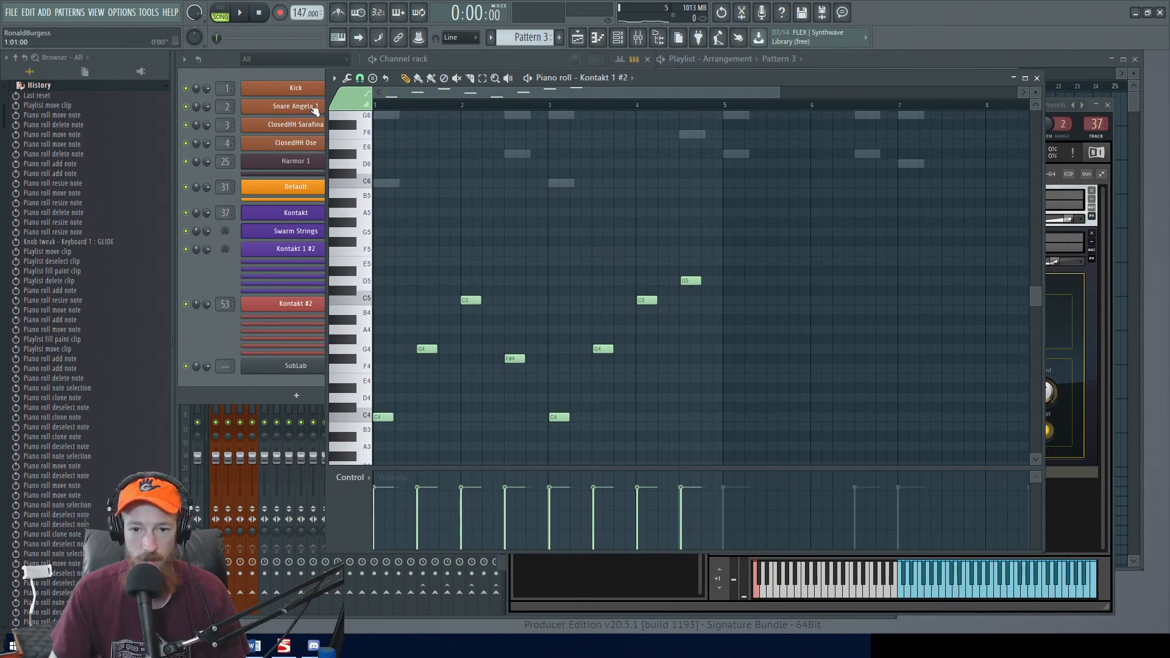
key(space)
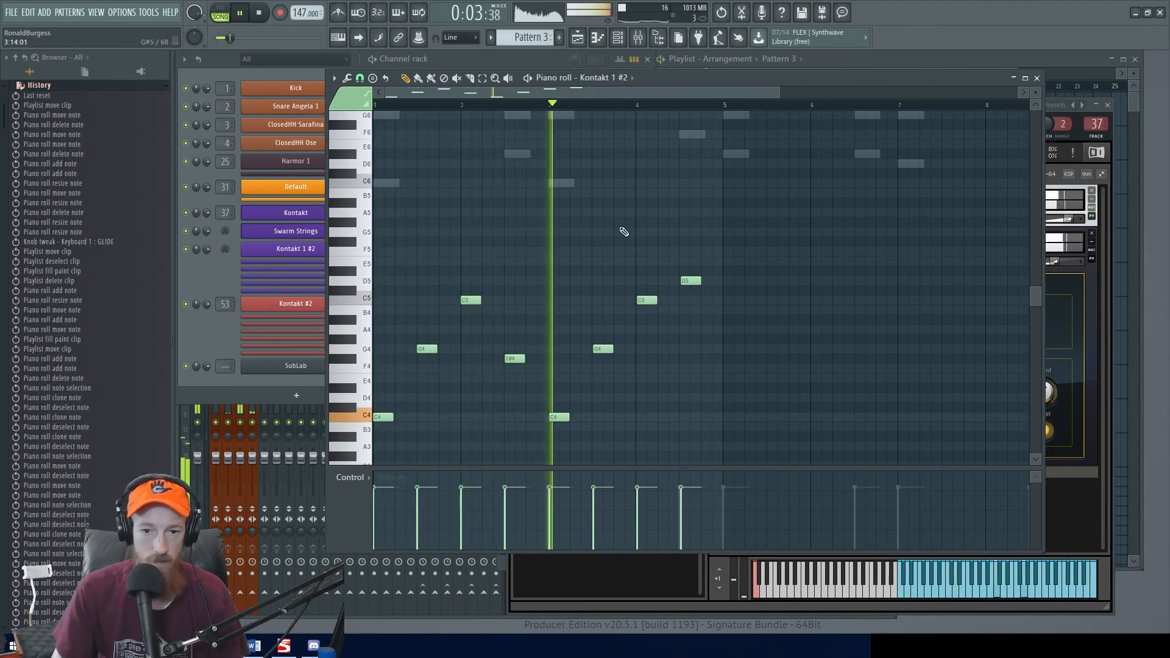
scroll(657, 245, down, 2)
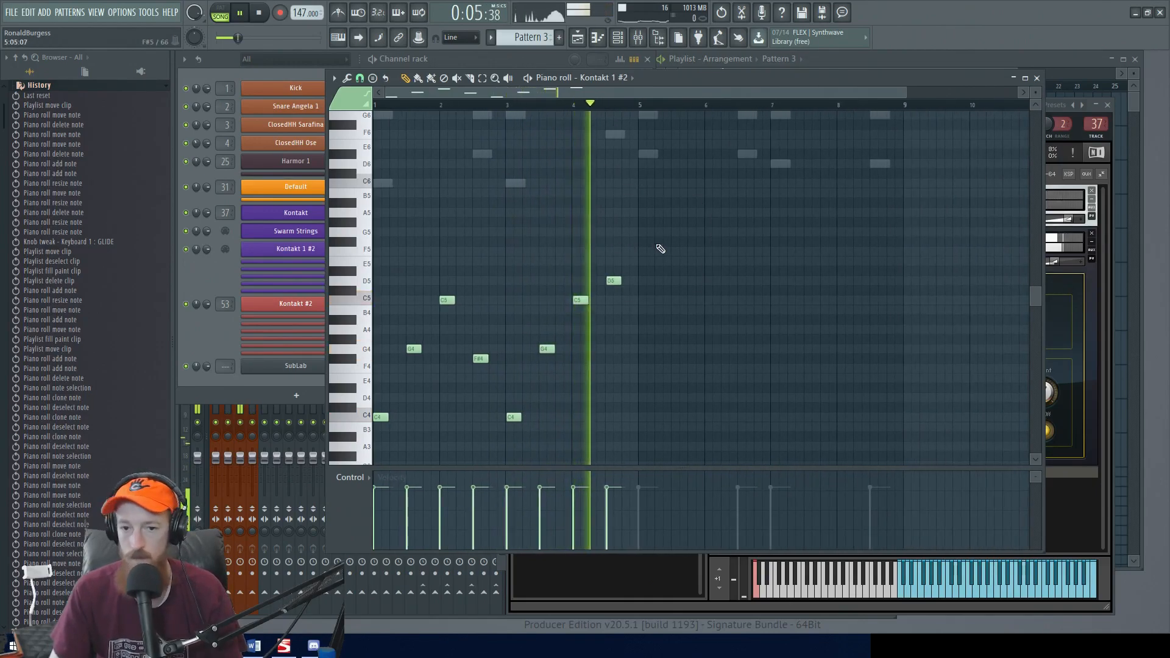
key(space)
- Duplicate the four-bar Celesta phrase into bars 5 to 8 and clear the note selection
mouse_move(619, 256)
mouse_down()
mouse_move(374, 463)
mouse_move(401, 414)
mouse_move(645, 400)
mouse_up()
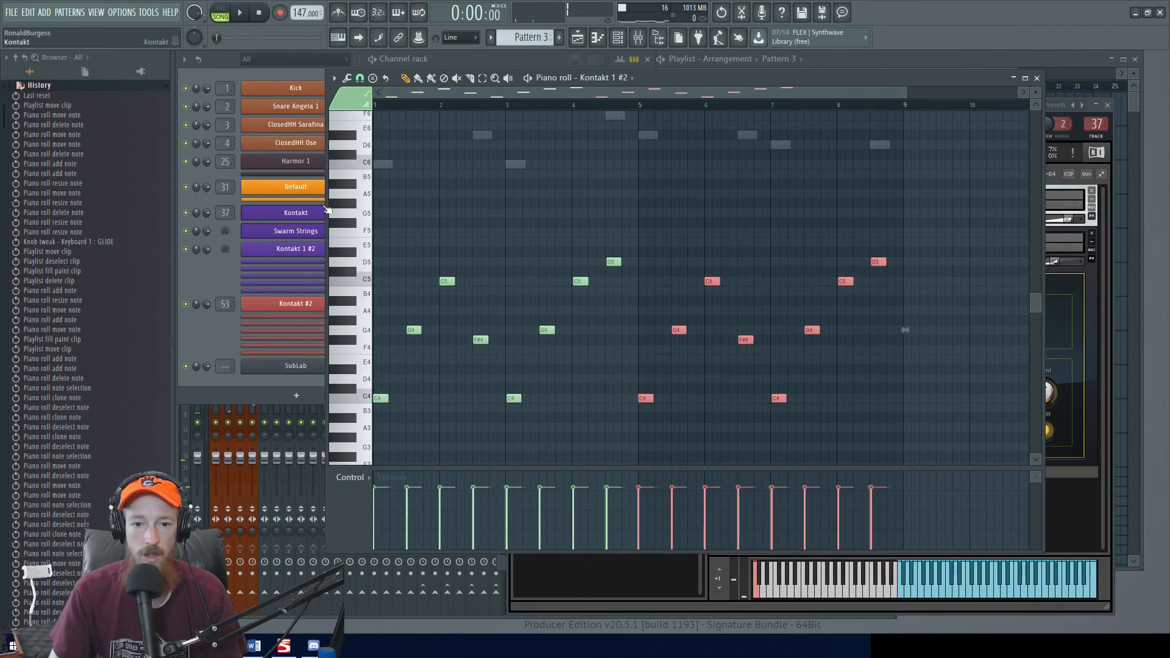
drag(370, 230, 369, 378)
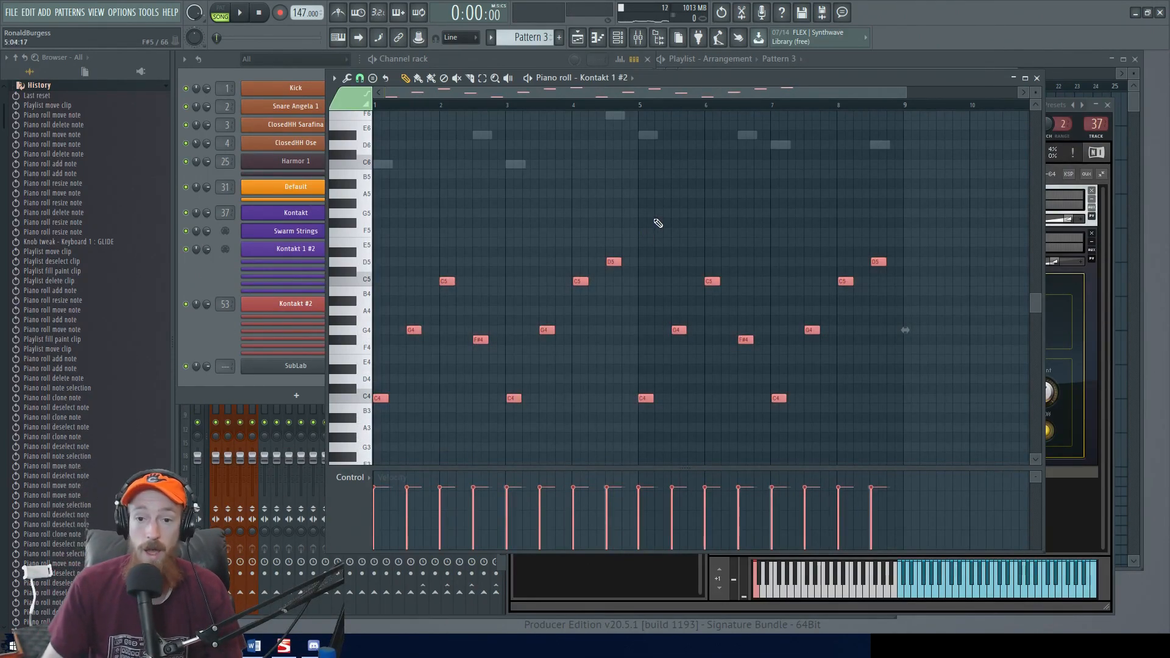
ctrl+click(664, 202)
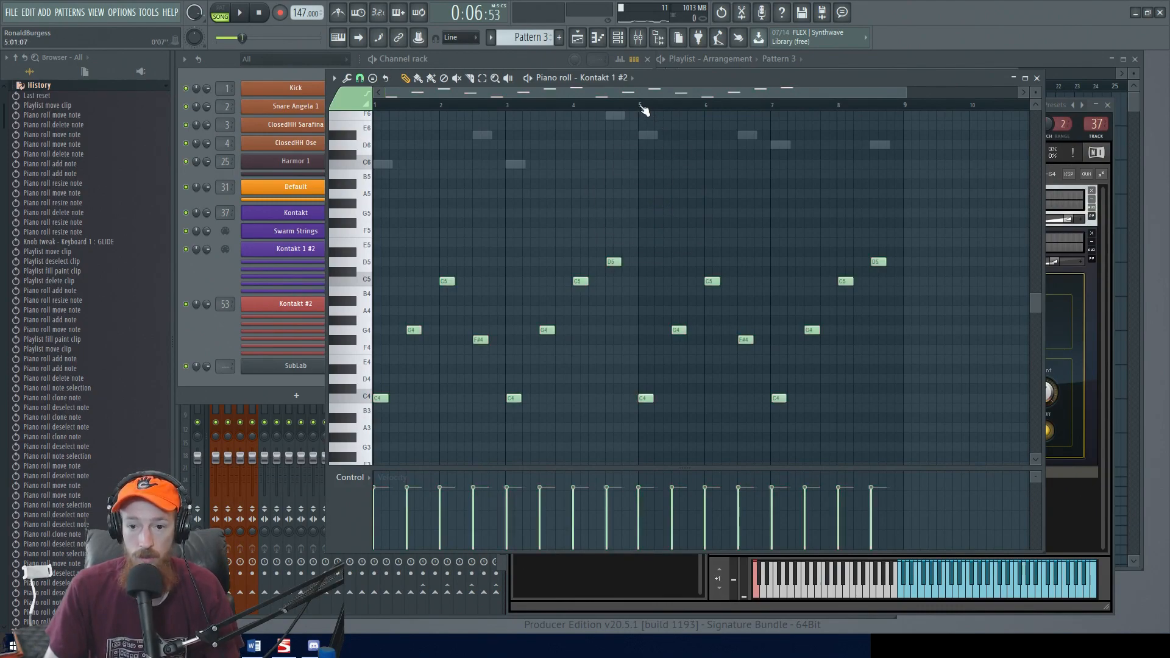
- Change the Celesta note starting bar 7 to D4 and the one starting bar 8 to A#4, and select the last four notes
drag(776, 398, 775, 378)
right_click(842, 280)
click(844, 291)
right_click(847, 293)
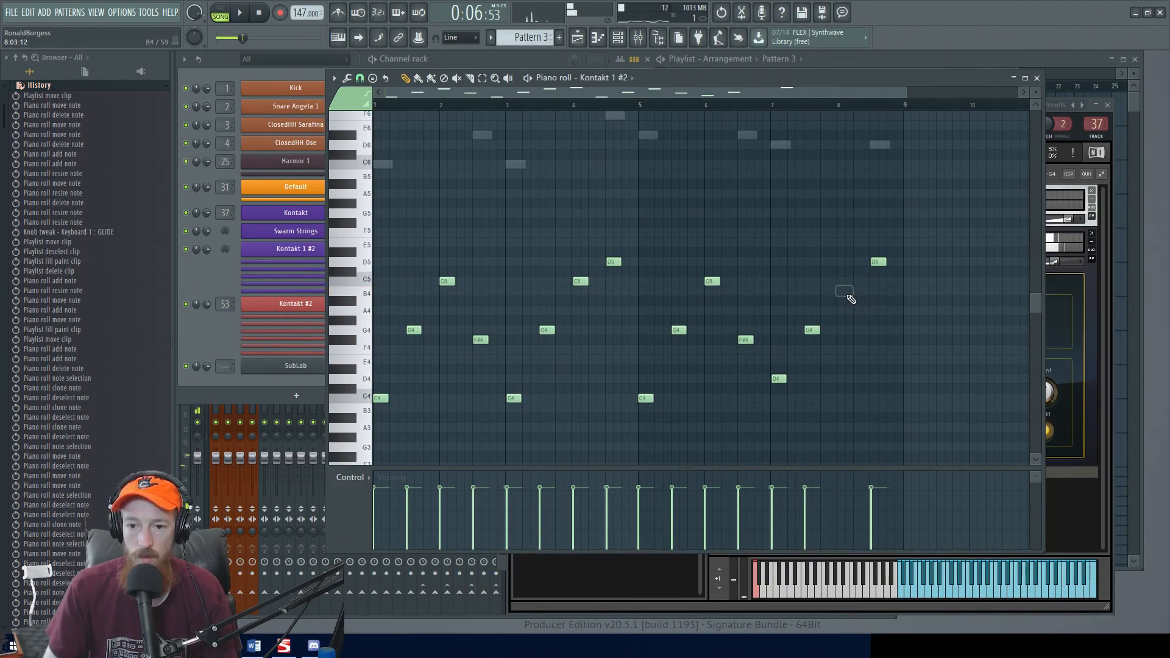
click(843, 301)
scroll(791, 275, down, 1)
drag(727, 395, 856, 229)
drag(329, 109, 120, 123)
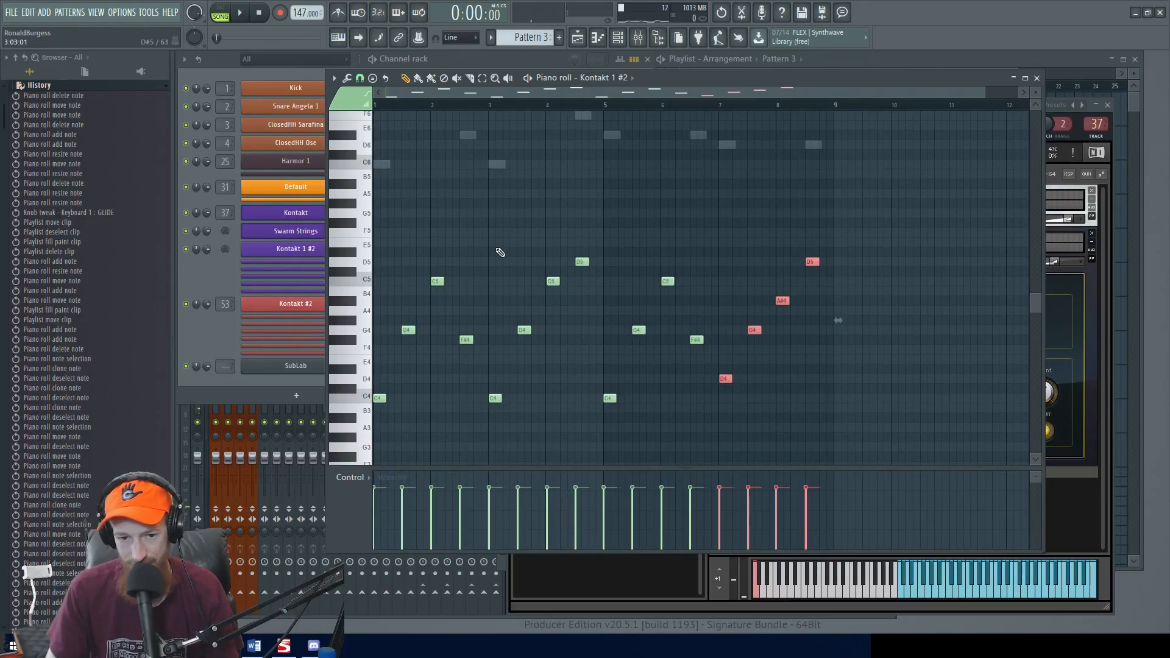
- Play the arrangement from the start to check the Celesta melody, viewing the Kontakt instrument during playback
key(space)
scroll(525, 249, down, 1)
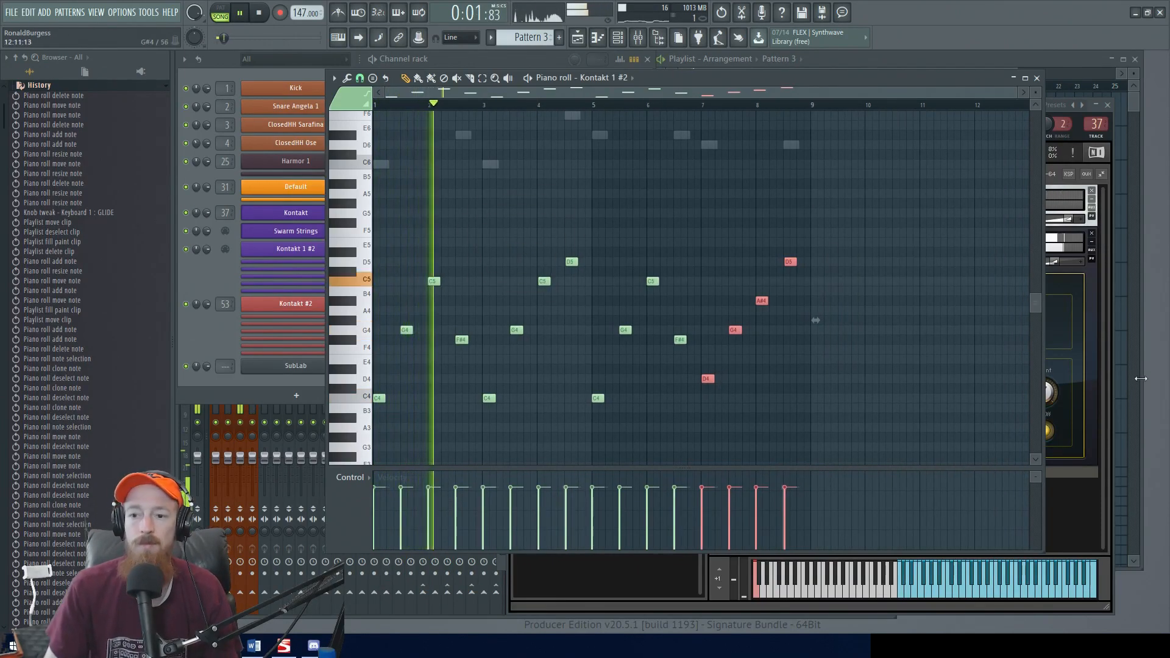
click(1092, 342)
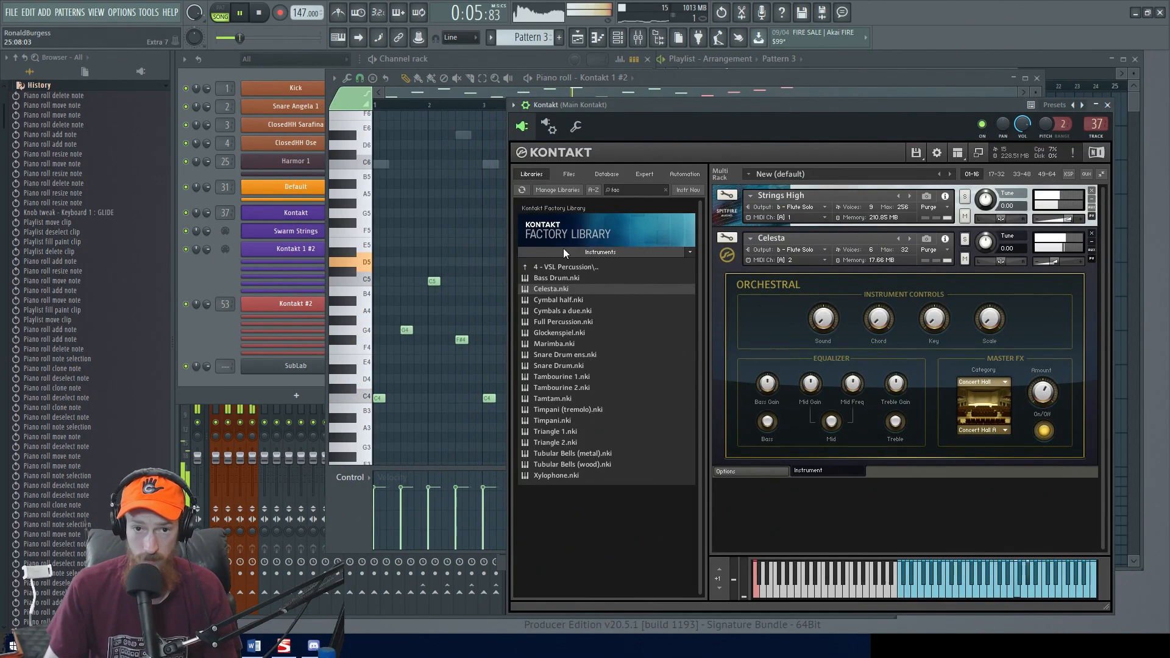
click(466, 96)
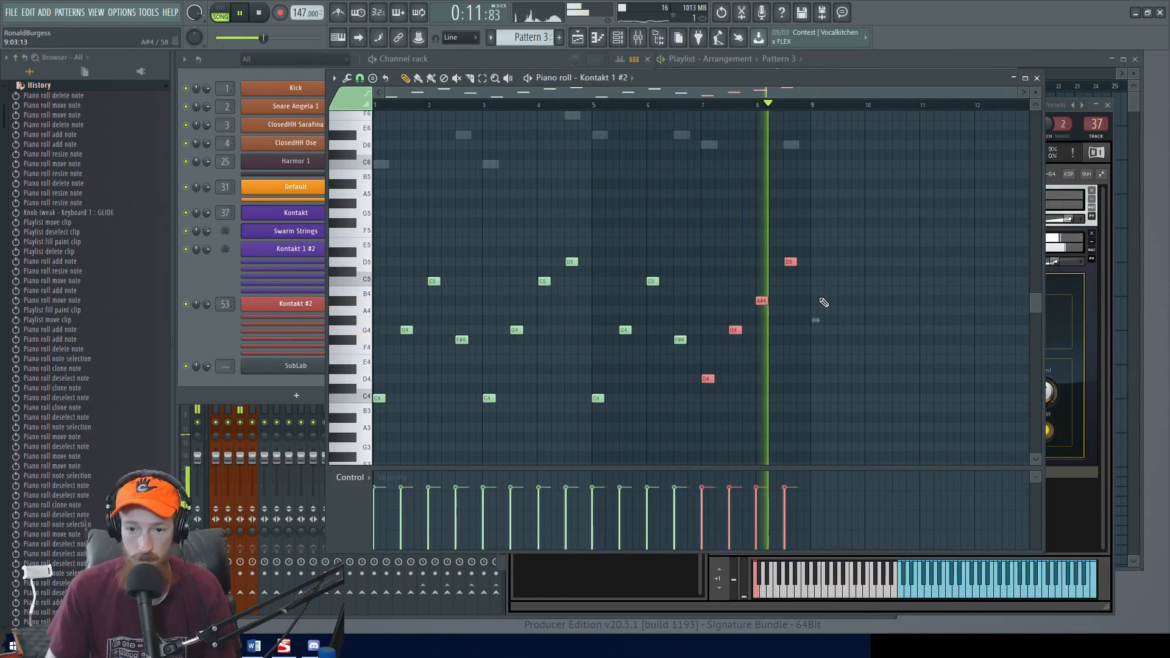
key(space)
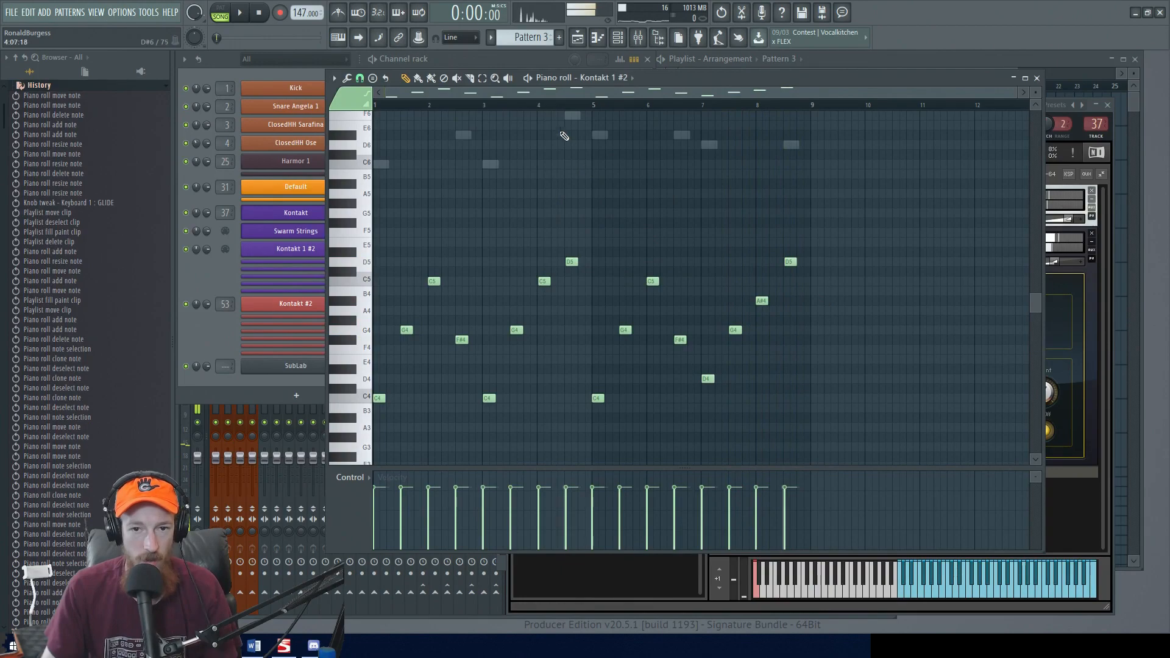
- Rework Celesta bars 5 to 8 to D#5, A#4, G5, D5, D5, G4, G#5, G5 and play the melody back
drag(610, 429, 695, 277)
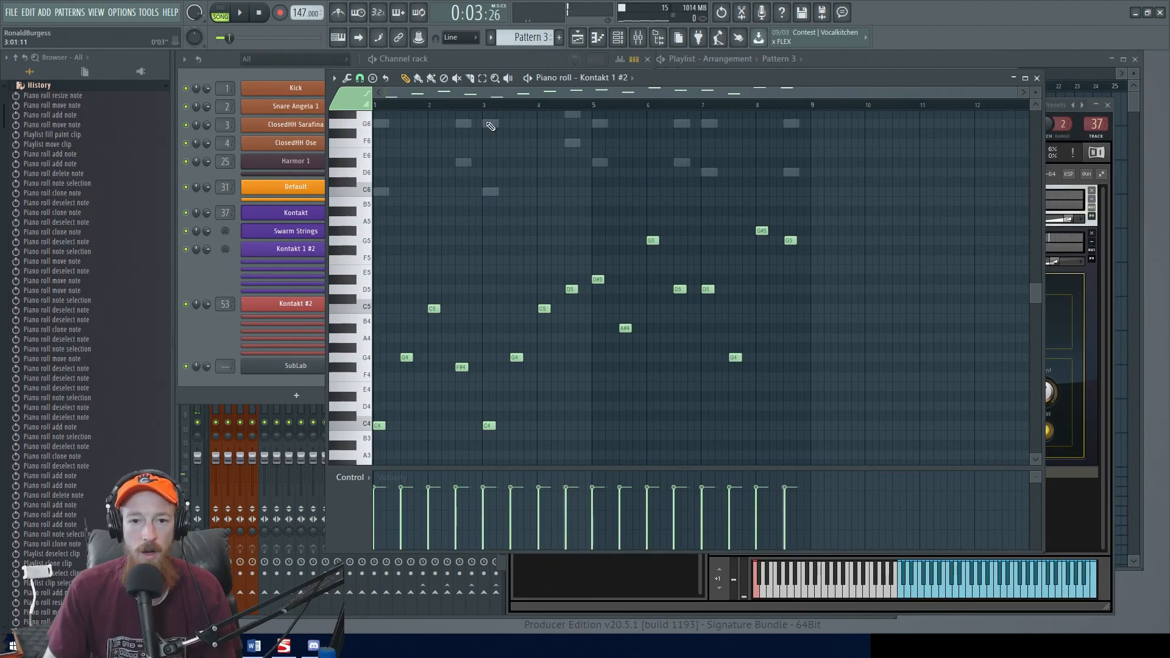
key(space)
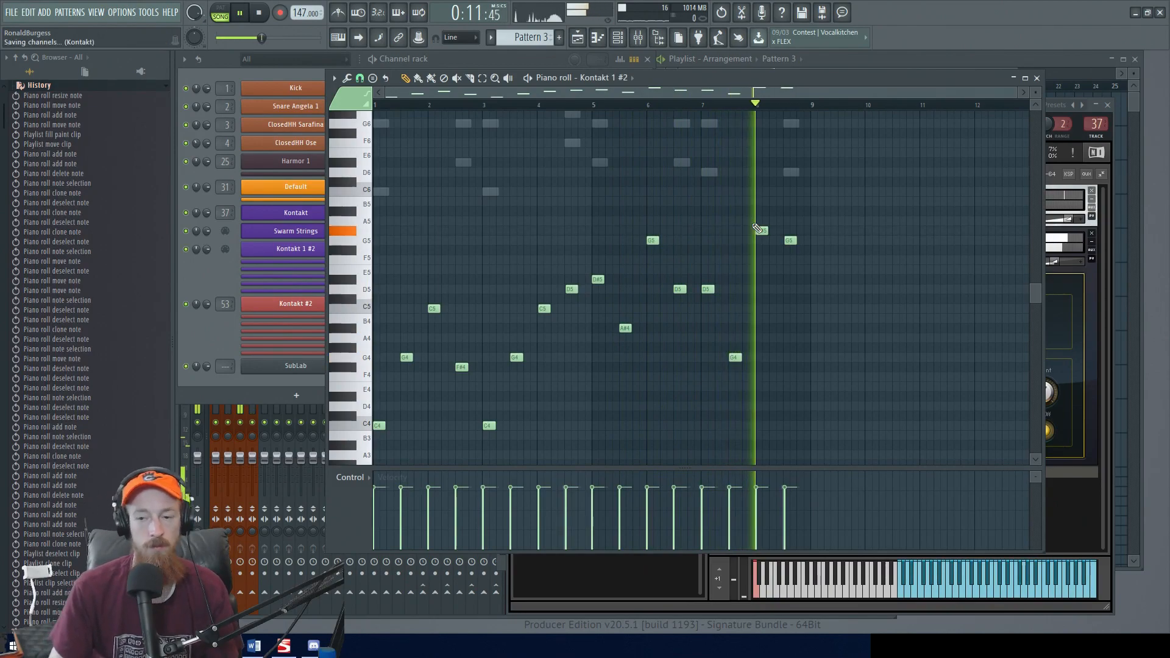
key(space)
- Collapse Celesta, clear the library search, and load Tubular Bells (Orch. Chimes) from LADD's Tonal Percussion as a third Kontakt instrument
click(1102, 332)
click(728, 264)
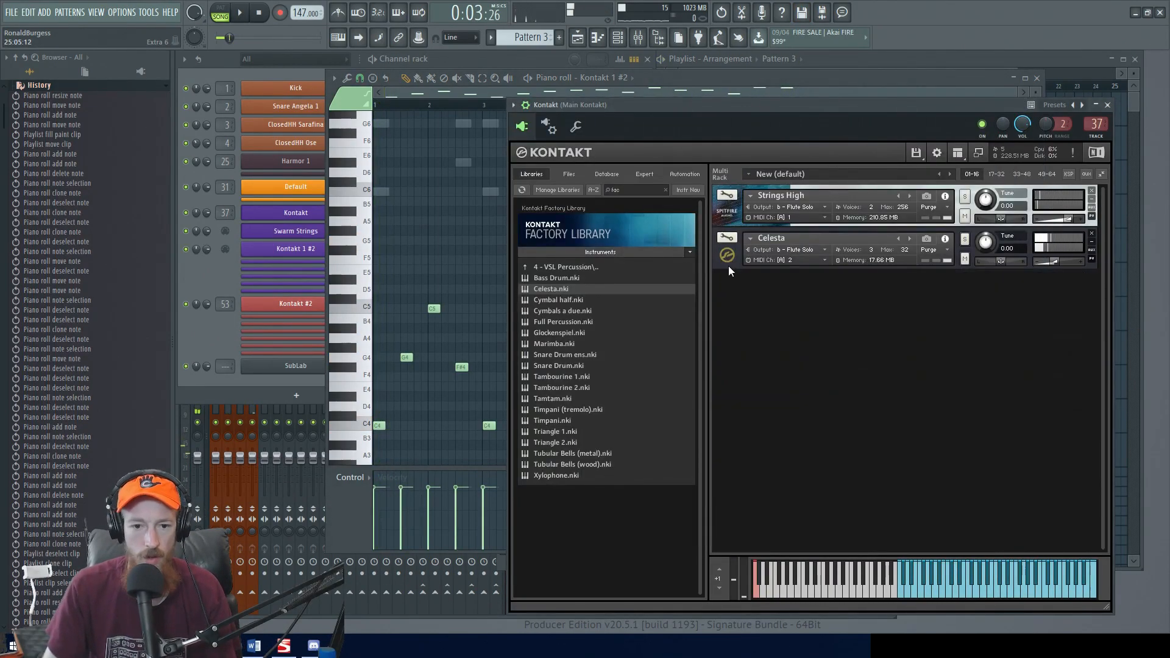
click(583, 250)
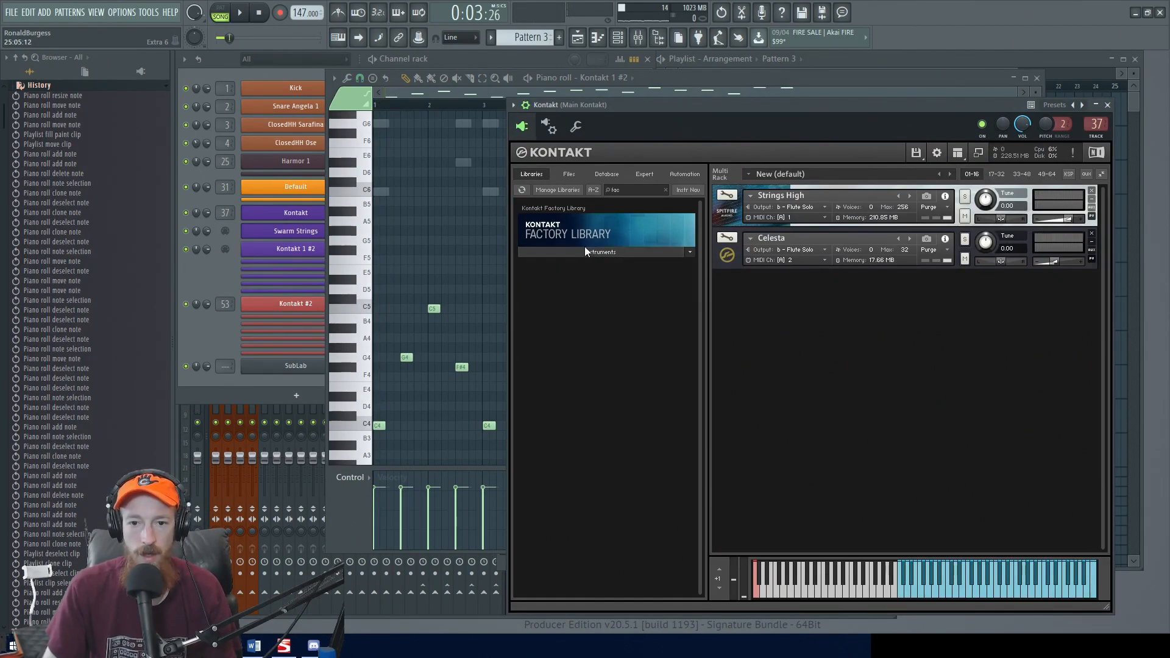
click(664, 189)
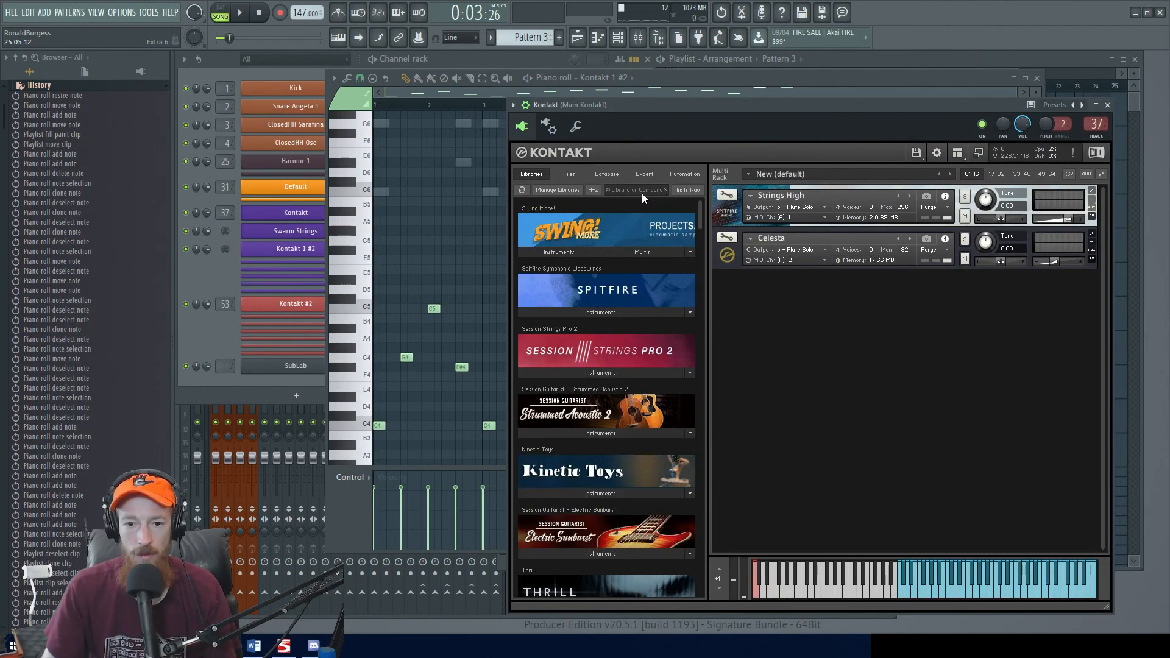
drag(703, 221, 689, 342)
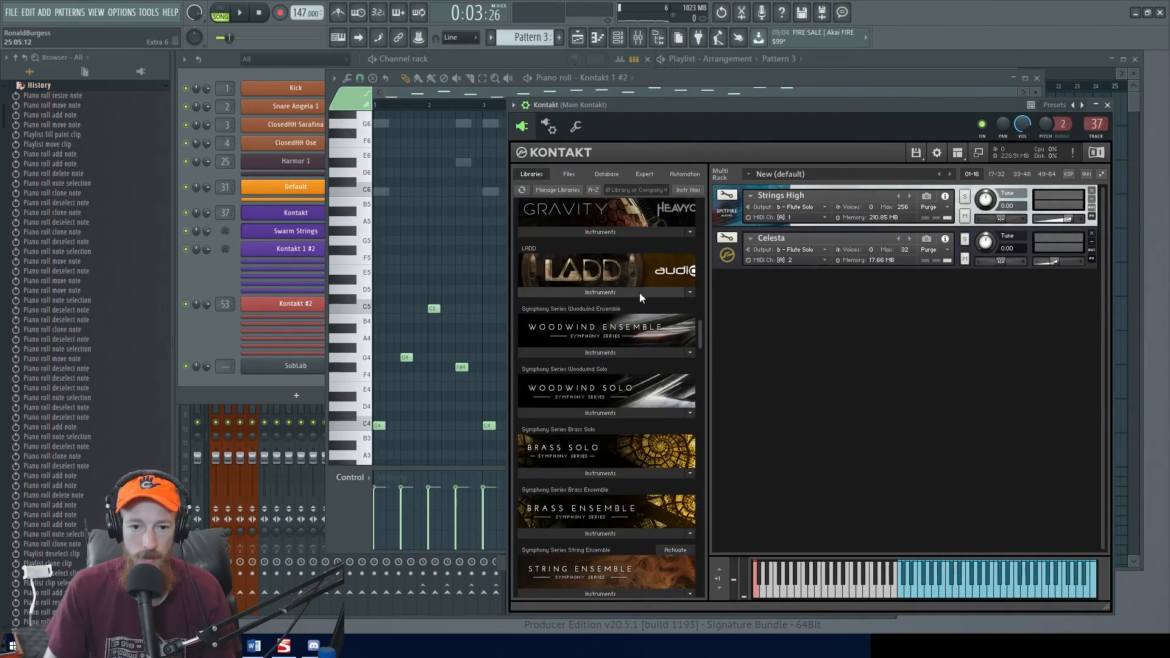
click(639, 292)
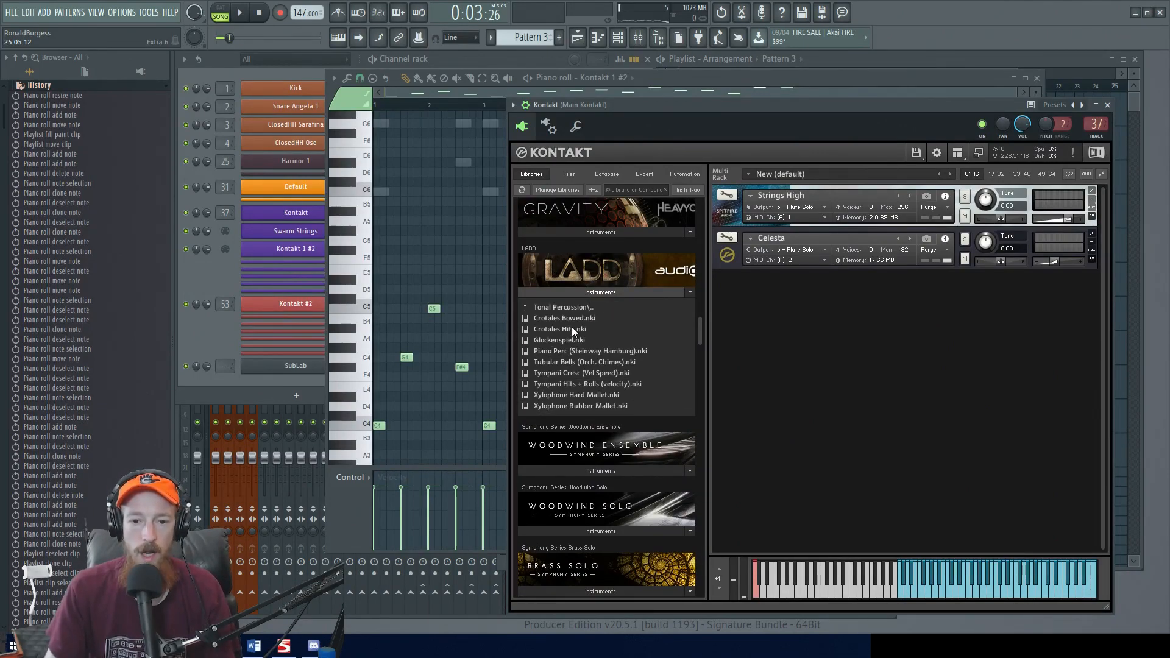
click(550, 360)
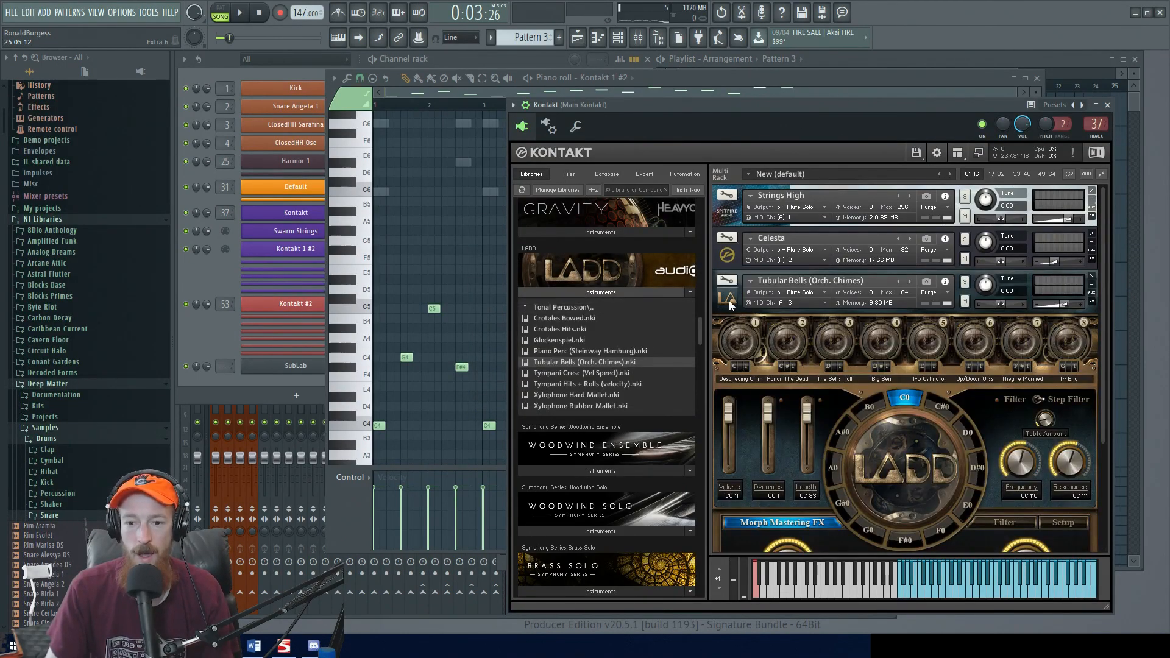
- Collapse Tubular Bells in the Kontakt rack, clone the Celesta melody's channel, and name the clone Chimes
click(732, 301)
click(186, 281)
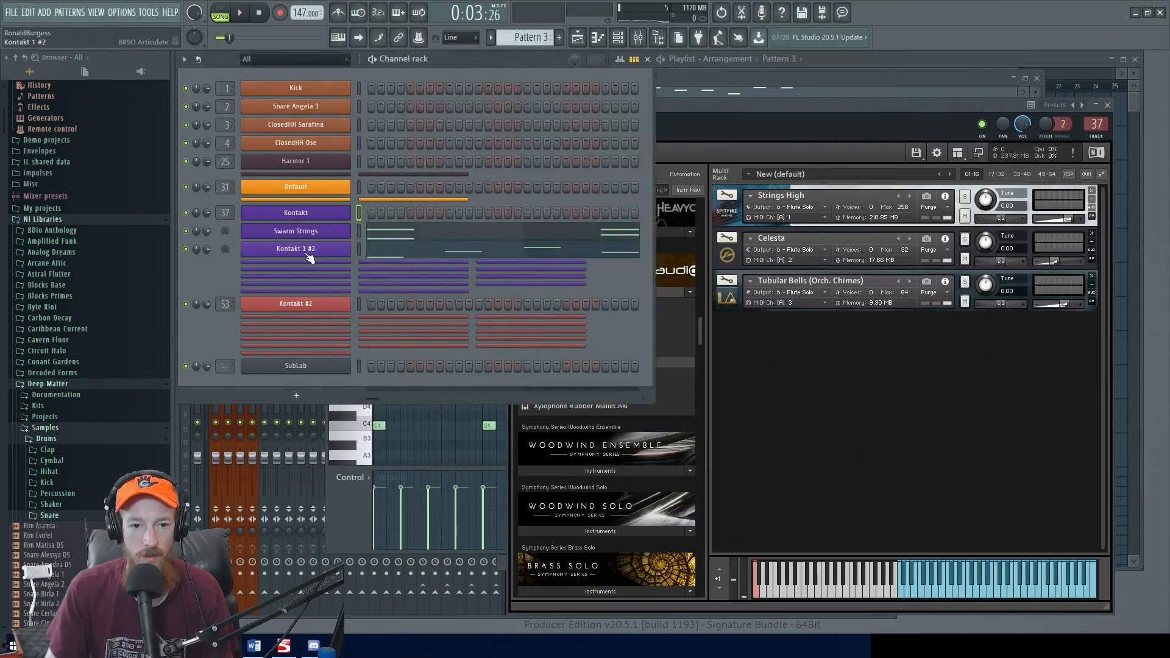
key(alt+c)
shift+click(313, 268)
text(Chimes)
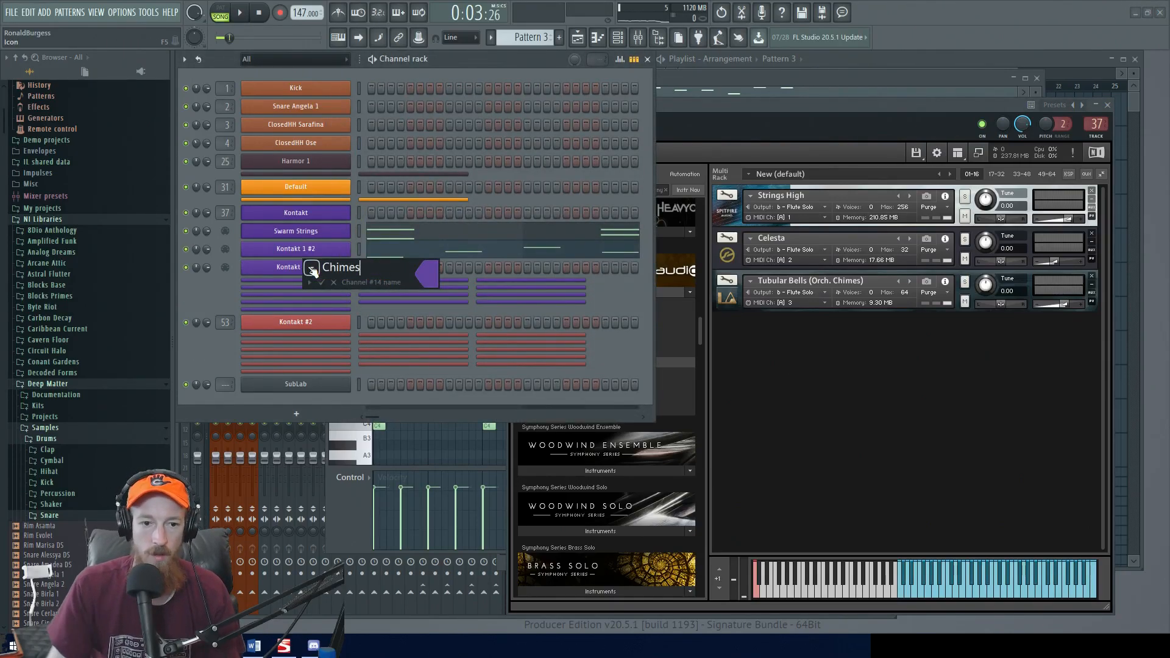
key(Return)
- Open the Chimes piano roll, place one-bar notes C6 in bar 1, D#6 in bar 5 and D6 in bar 8, and play them
right_click(344, 263)
click(385, 266)
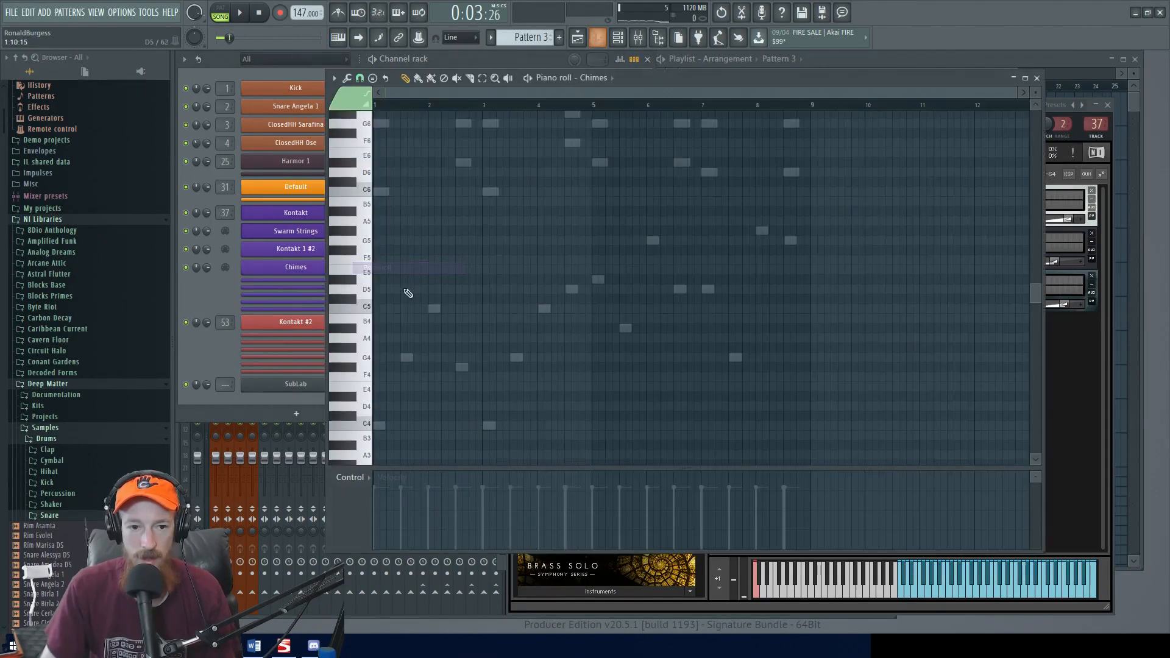
scroll(375, 256, up, 3)
click(380, 250)
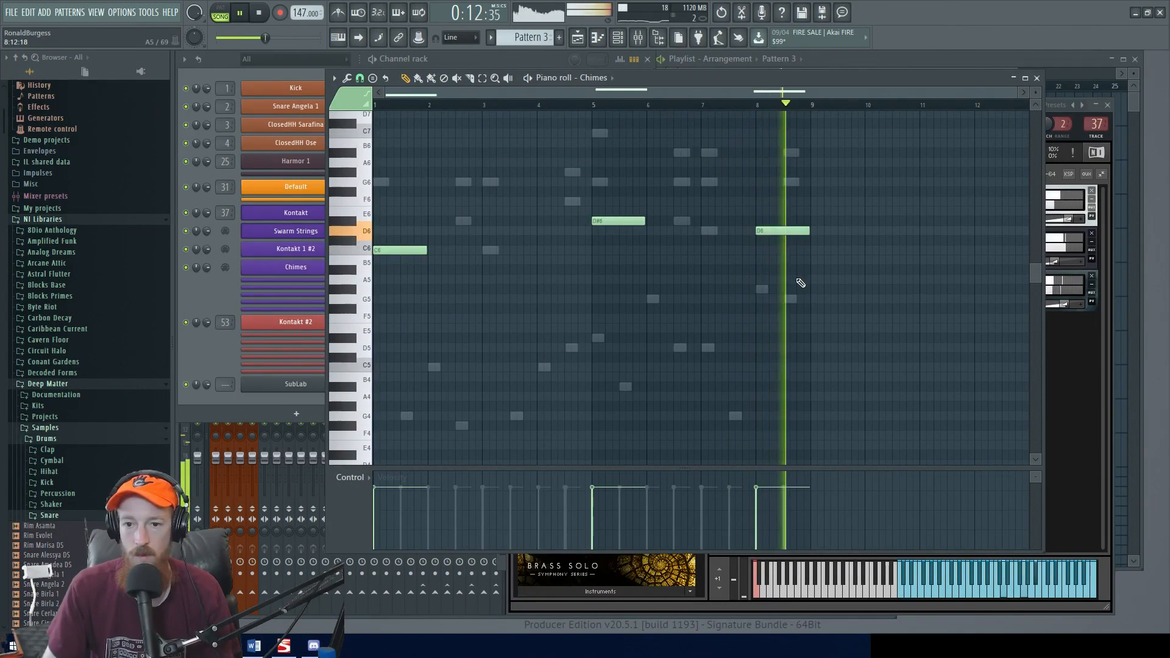
key(space)
- Delete the chime note in bar 8 and lower the one in bar 5 to C6
right_click(782, 238)
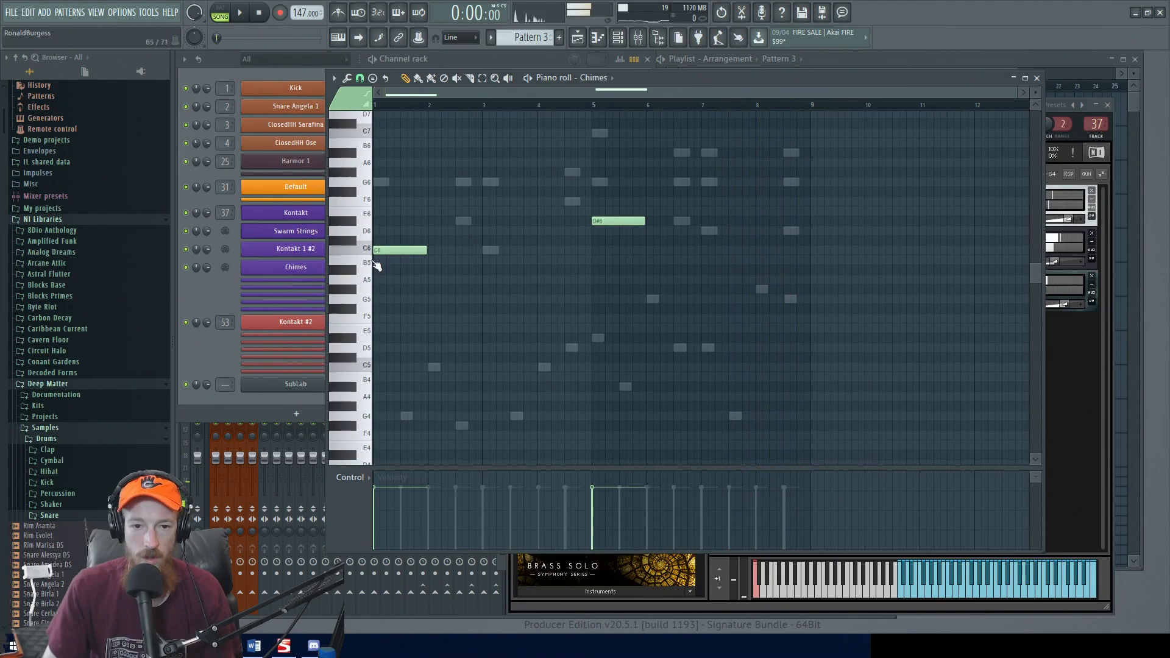
drag(376, 243, 408, 281)
click(627, 221)
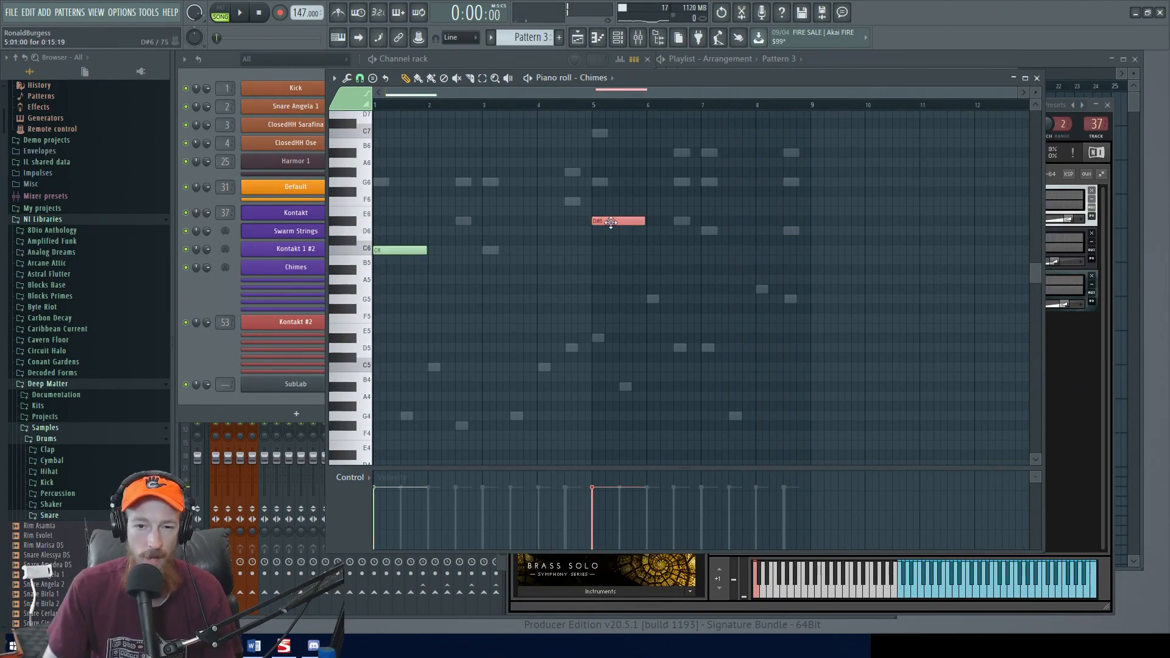
drag(607, 225, 608, 254)
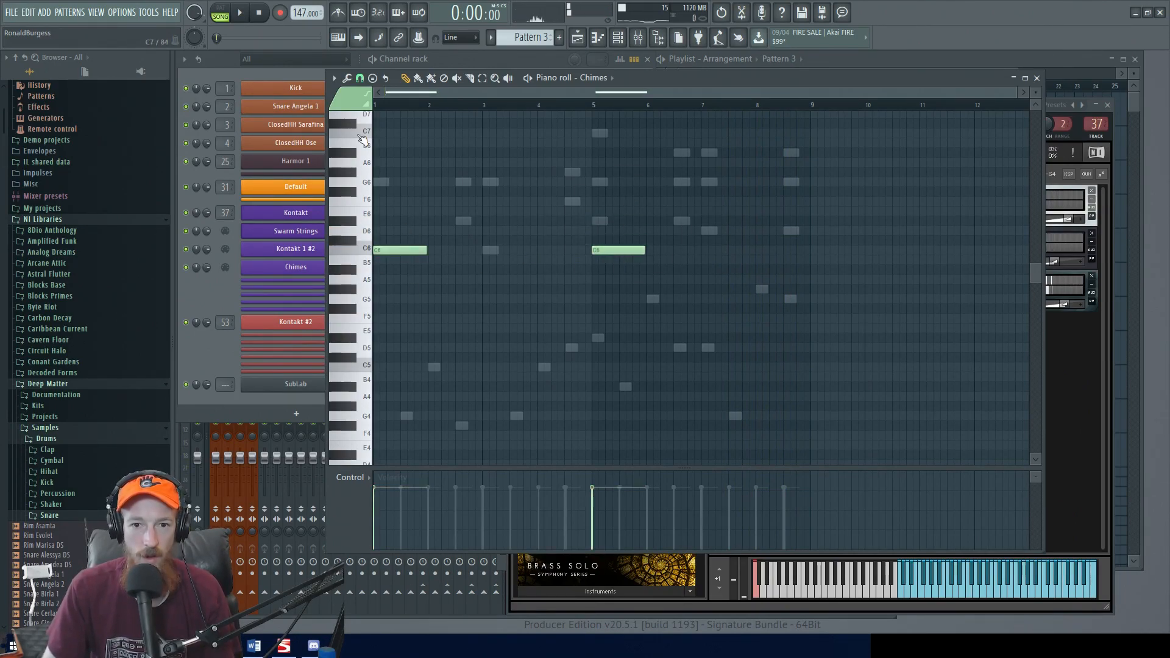
- Add a C7 chime in bar 2, audition it extended to bar 5, trim it back to one bar, and reduce its velocity
click(441, 134)
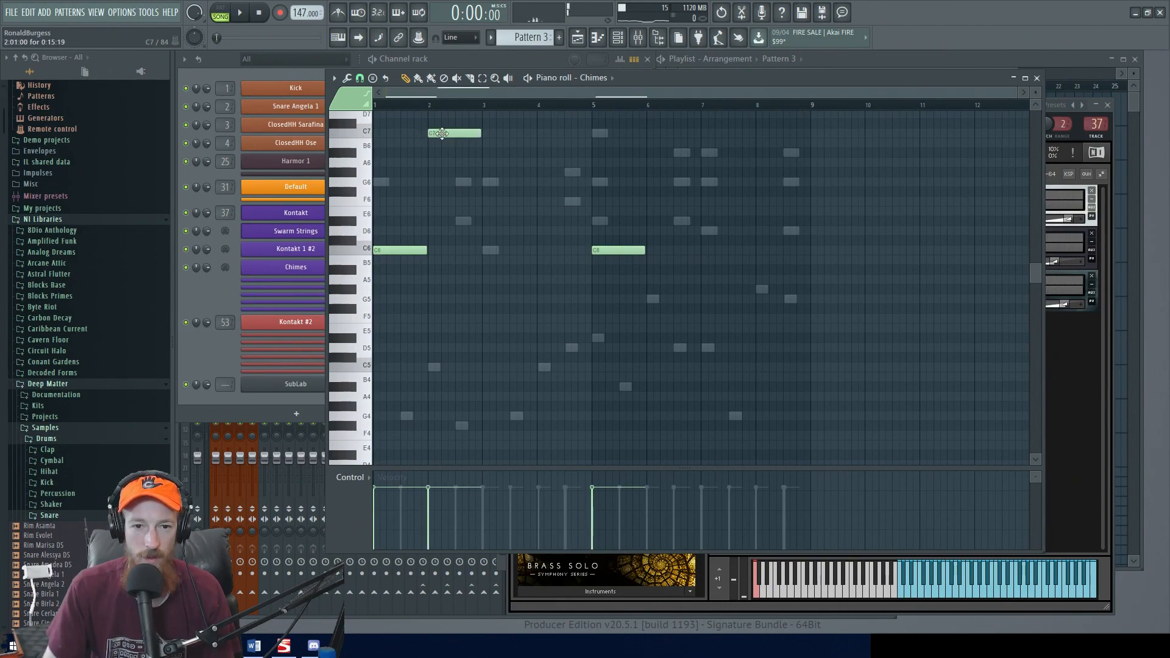
drag(521, 139, 589, 138)
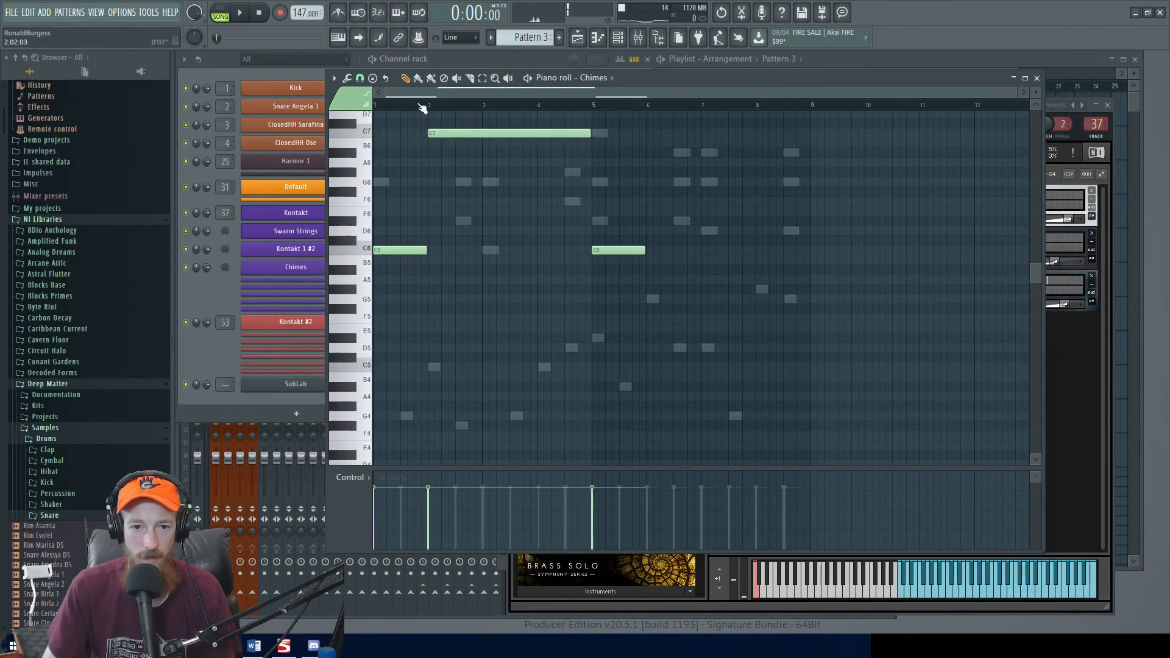
key(space)
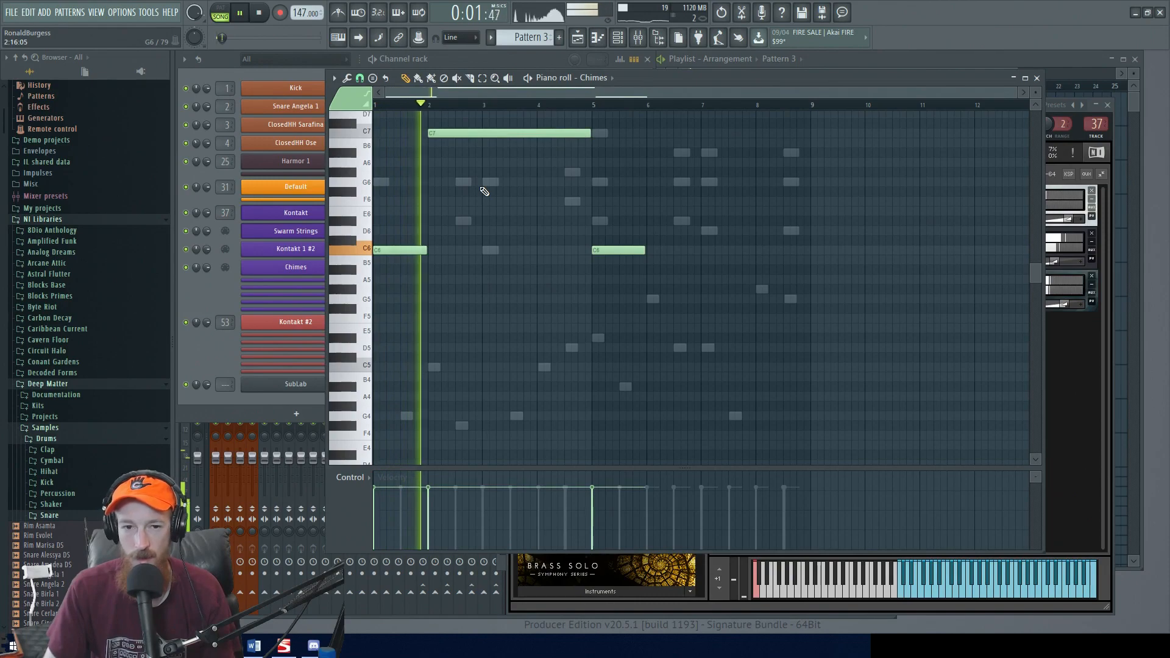
key(space)
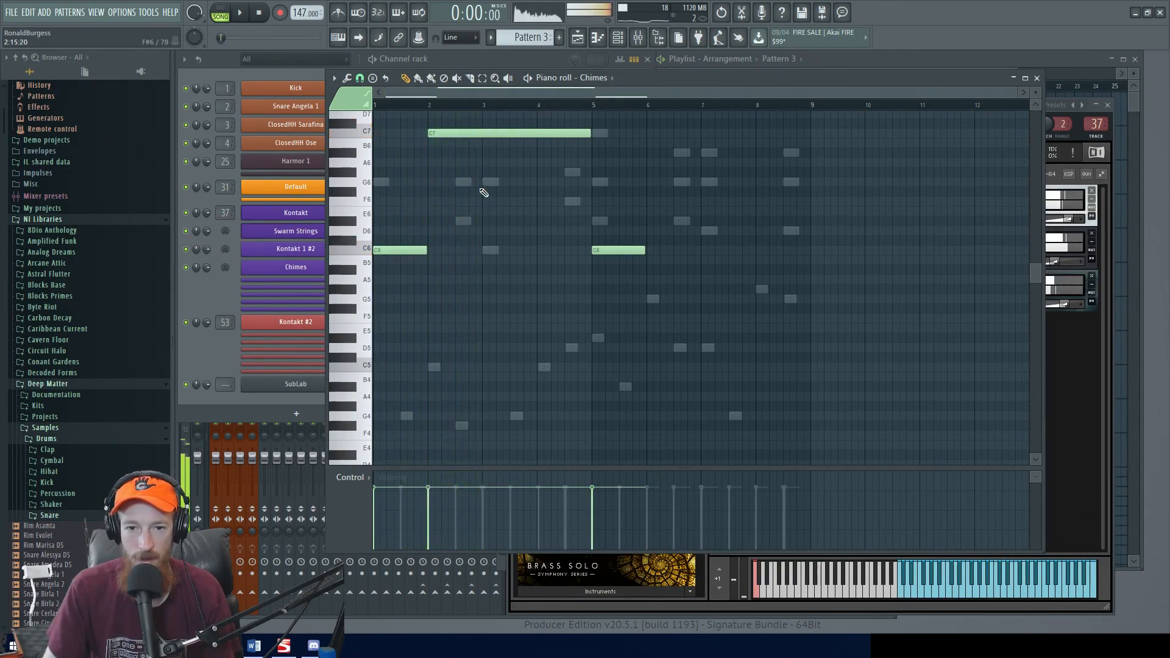
drag(592, 131, 471, 145)
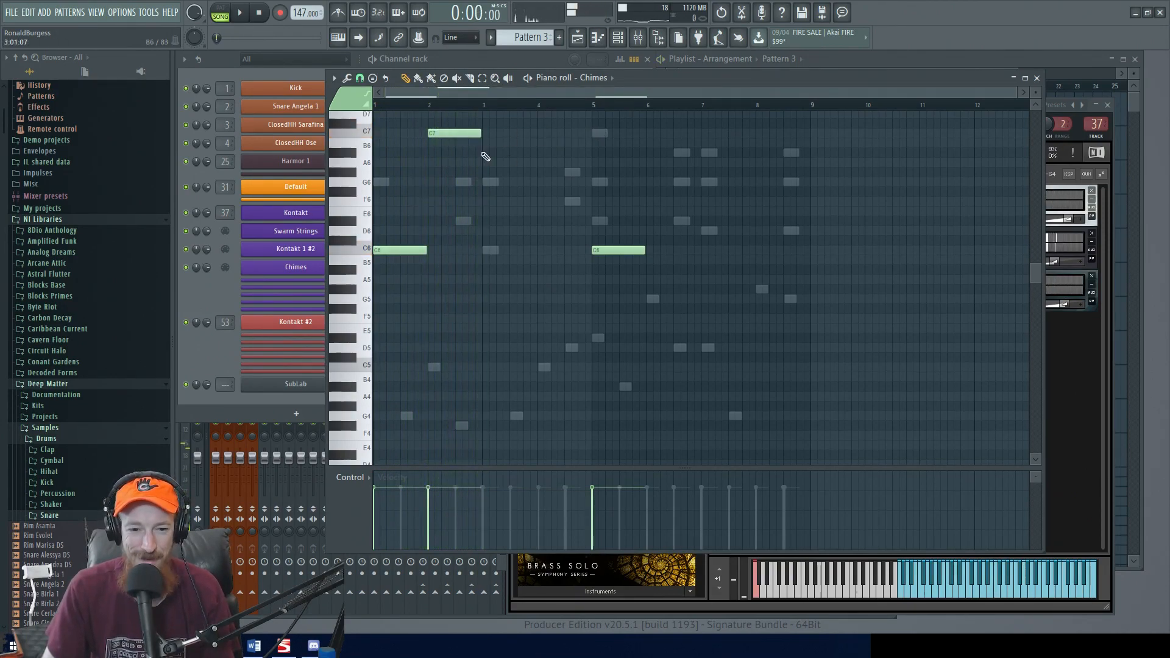
mouse_move(438, 515)
mouse_down()
mouse_move(436, 530)
mouse_move(433, 505)
mouse_up()
- Play the chimes back and add a one-bar C6 note in bar 3 with slightly reduced velocity
key(space)
scroll(433, 265, up, 2)
drag(525, 239, 557, 254)
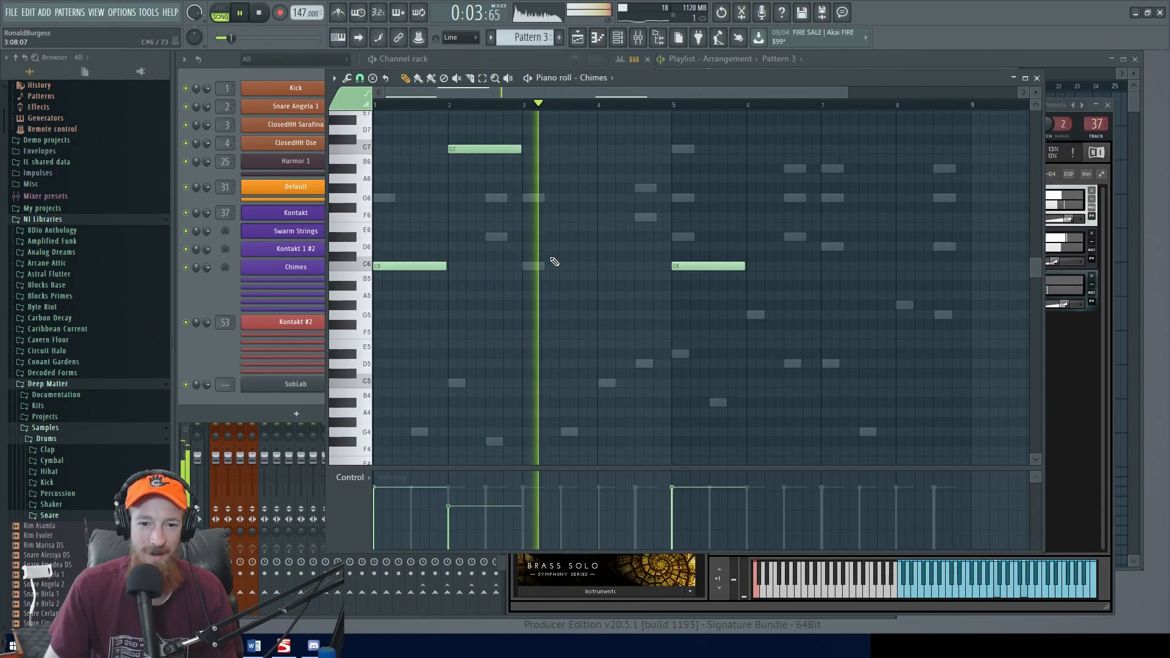
click(463, 266)
key(space)
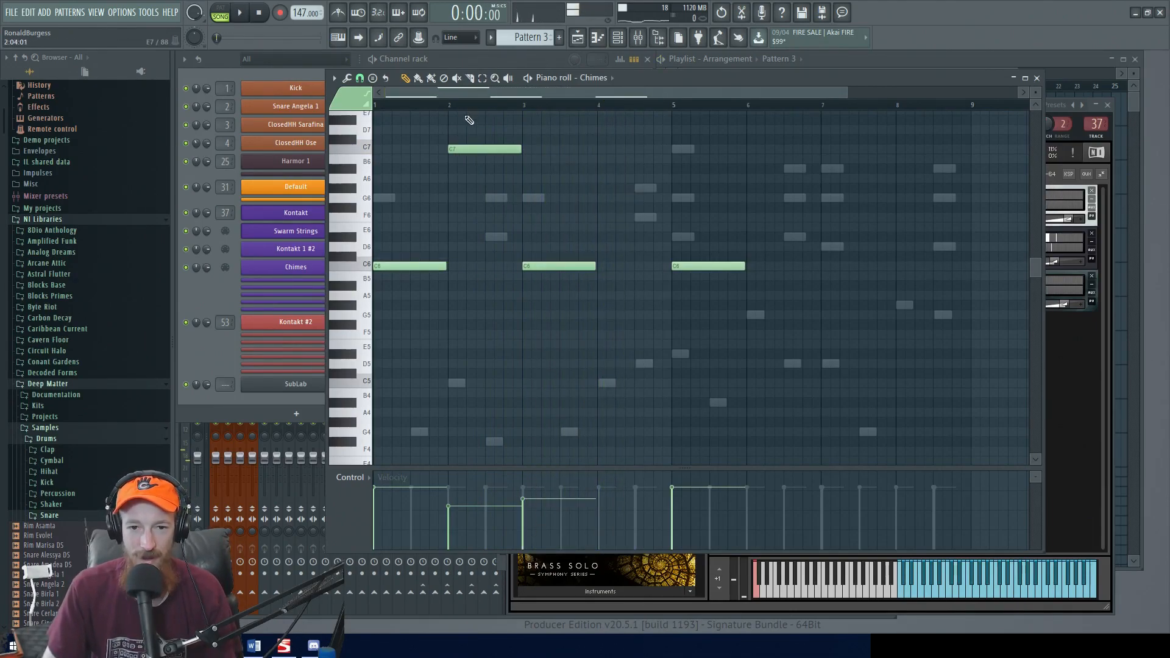
- Copy the C7 chime from bar 2 to bar 6 and the C6 from bar 3 to bar 7, and play the result
drag(495, 148, 794, 154)
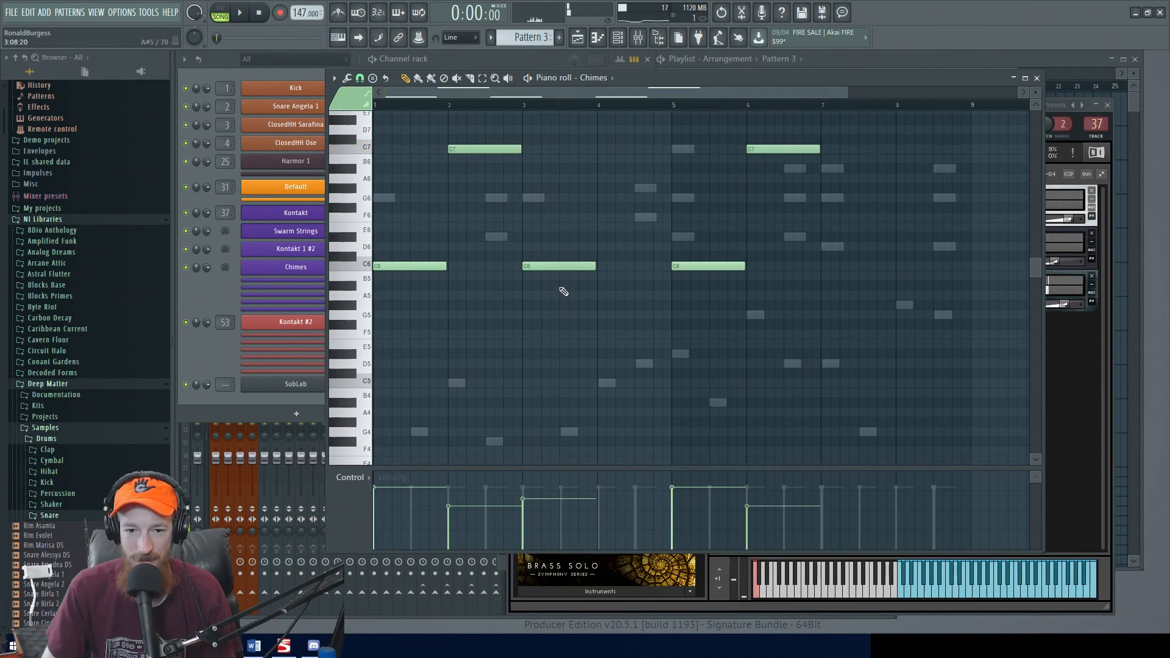
drag(559, 268, 861, 265)
ctrl+scroll(786, 286, down, 1)
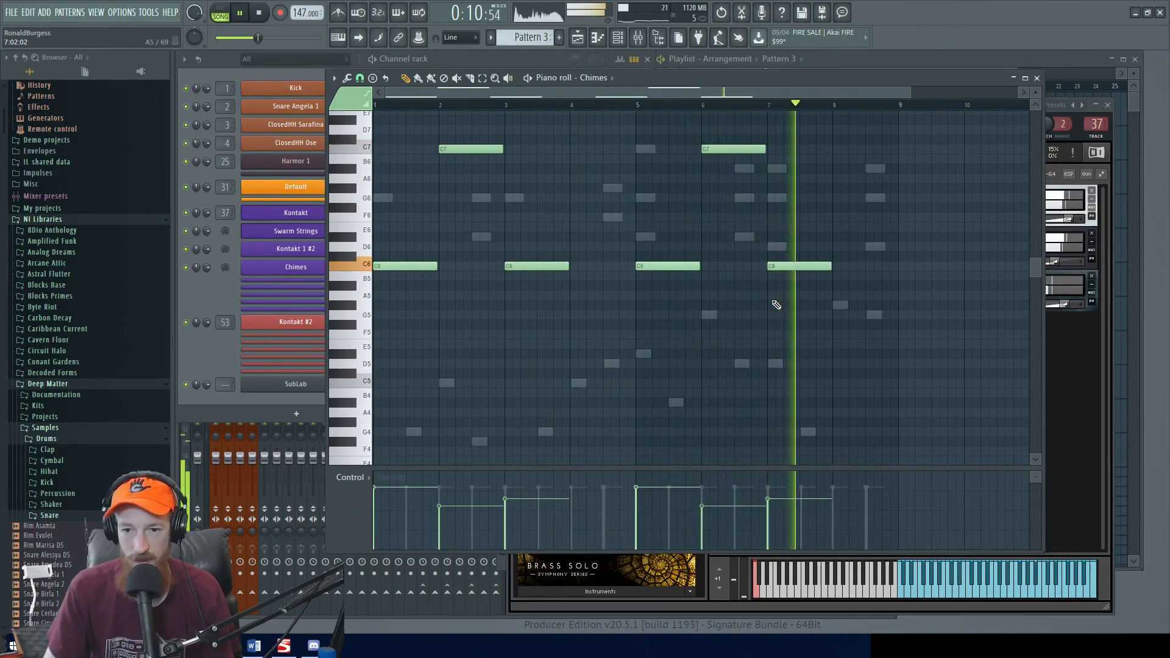
key(space)
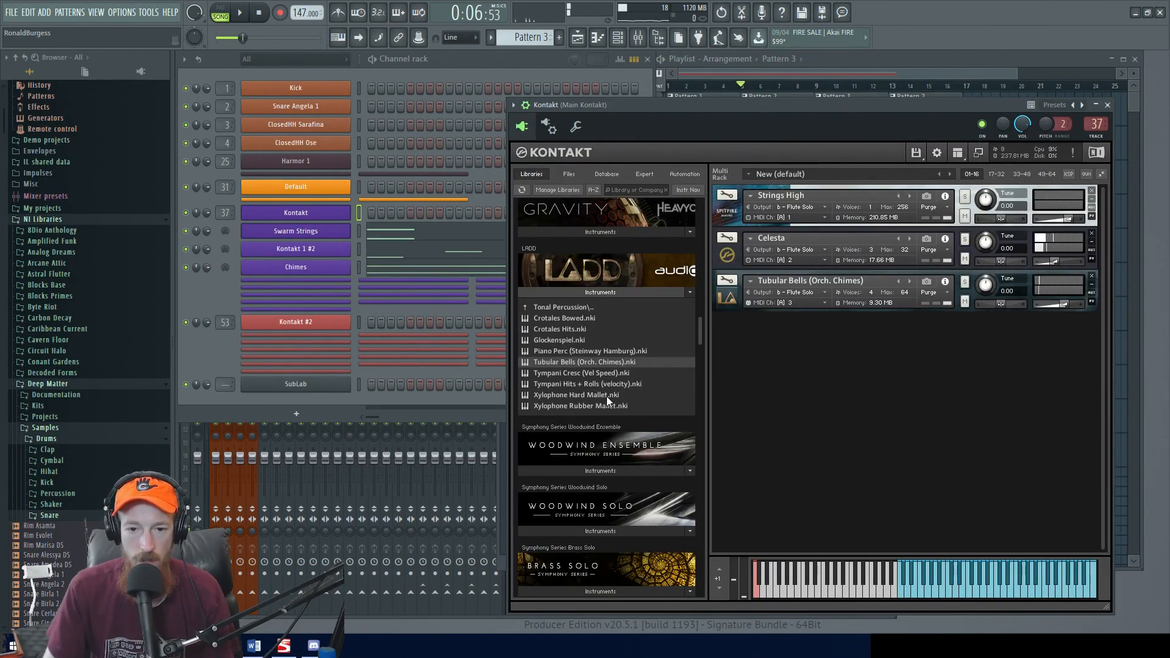
- Load Glockenspiel from LADD's Tonal Percussion as a fourth Kontakt instrument, clone the Chimes channel for it, and open the clone's piano roll
click(606, 396)
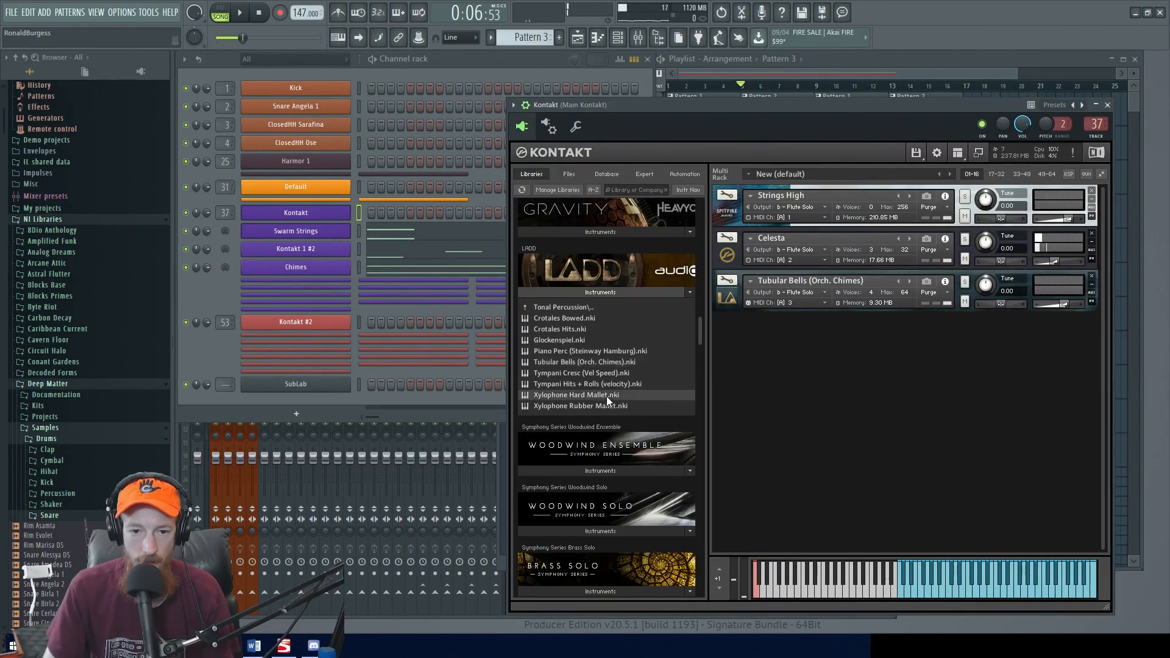
double_click(547, 341)
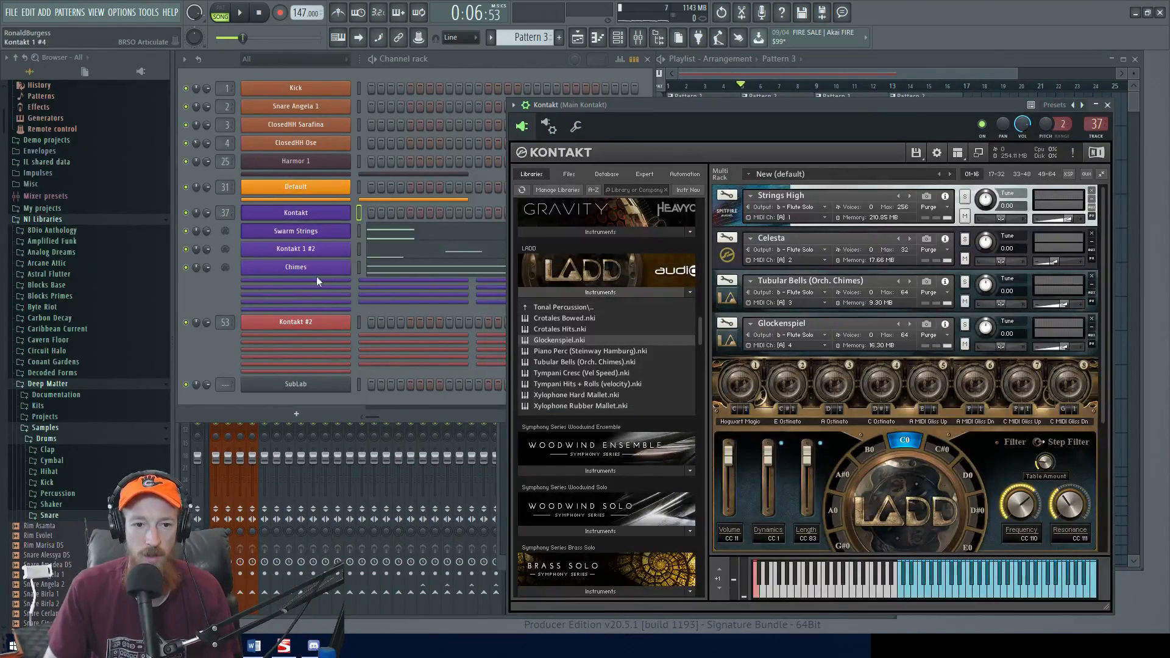
right_click(337, 291)
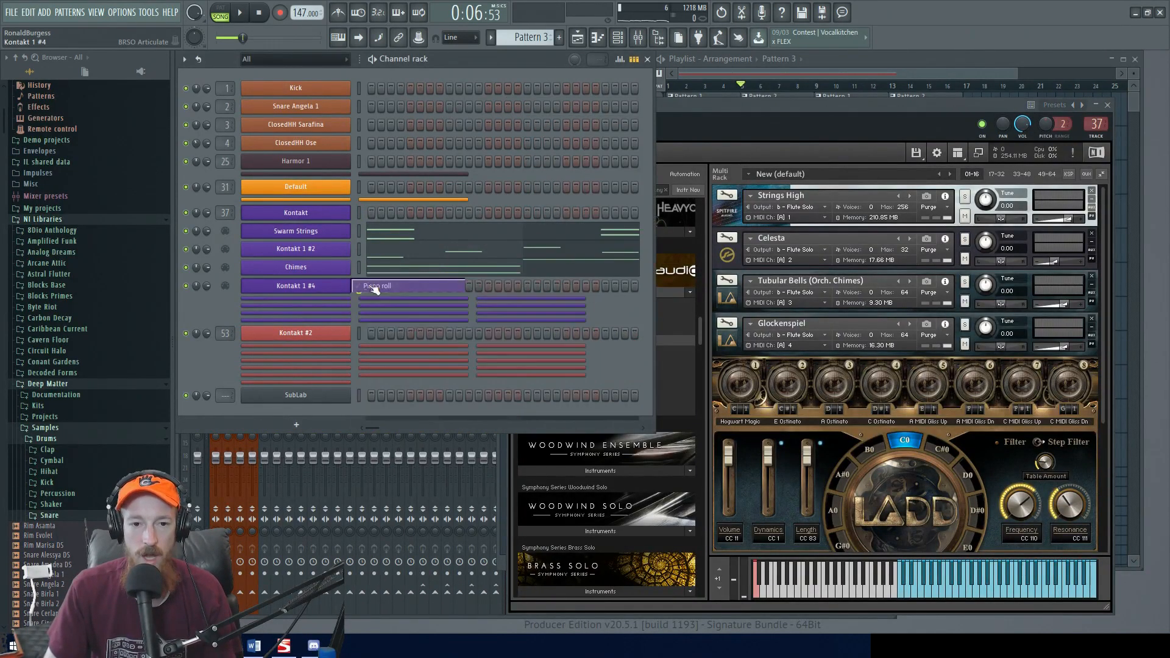
click(415, 281)
scroll(461, 288, up, 3)
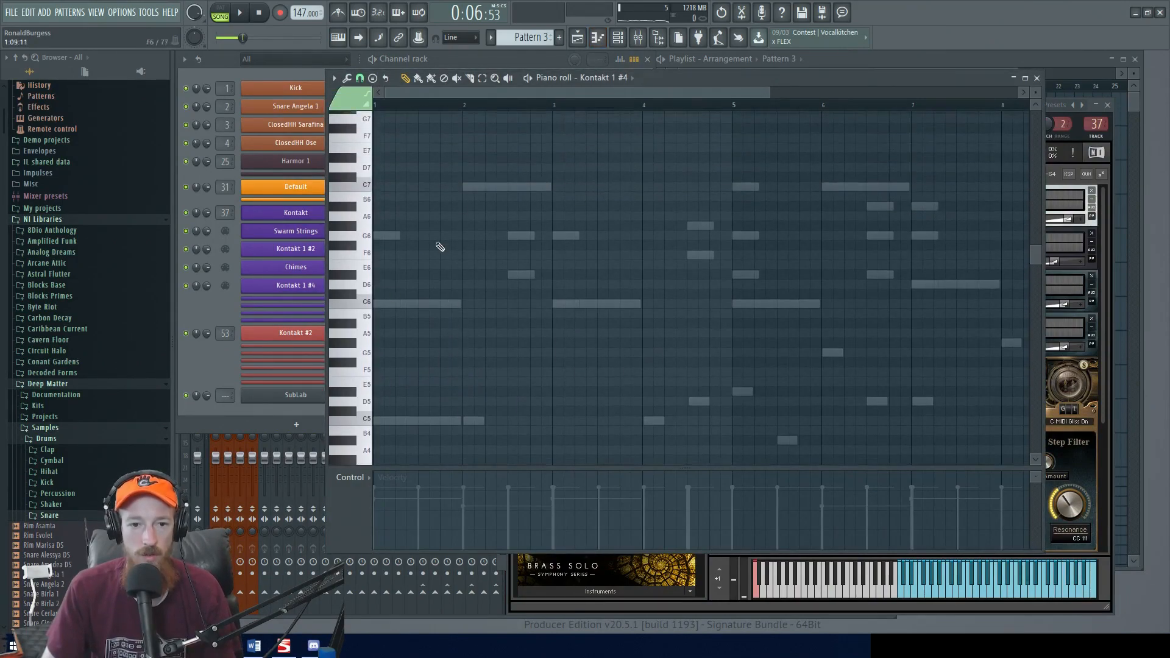
click(393, 237)
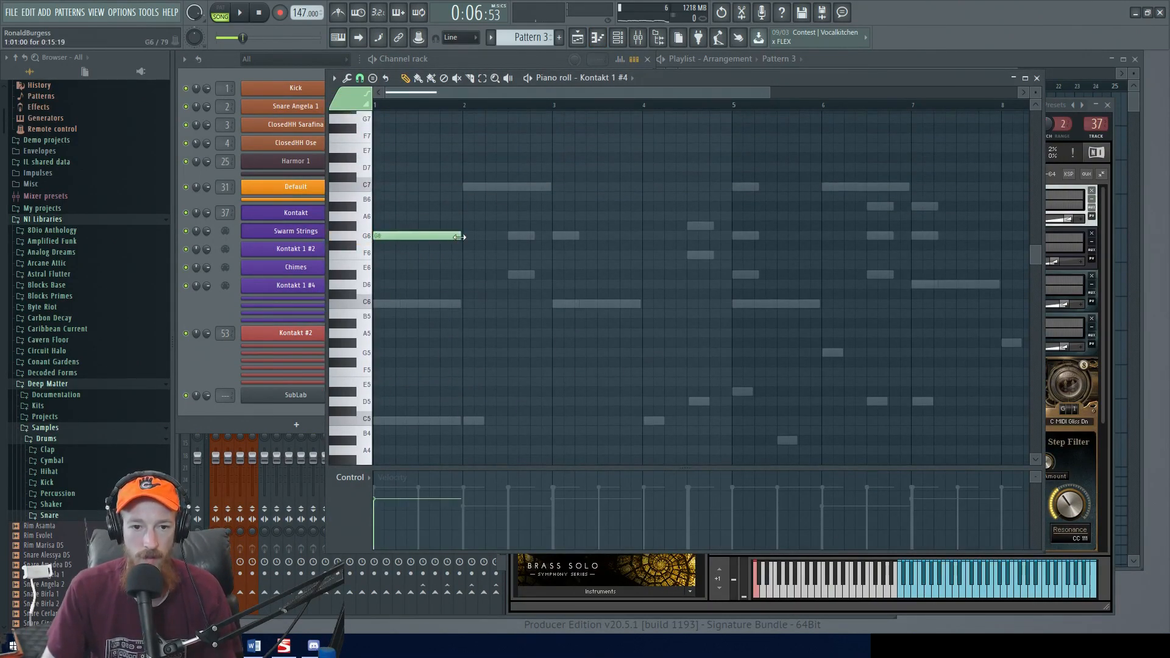
click(423, 304)
right_click(444, 306)
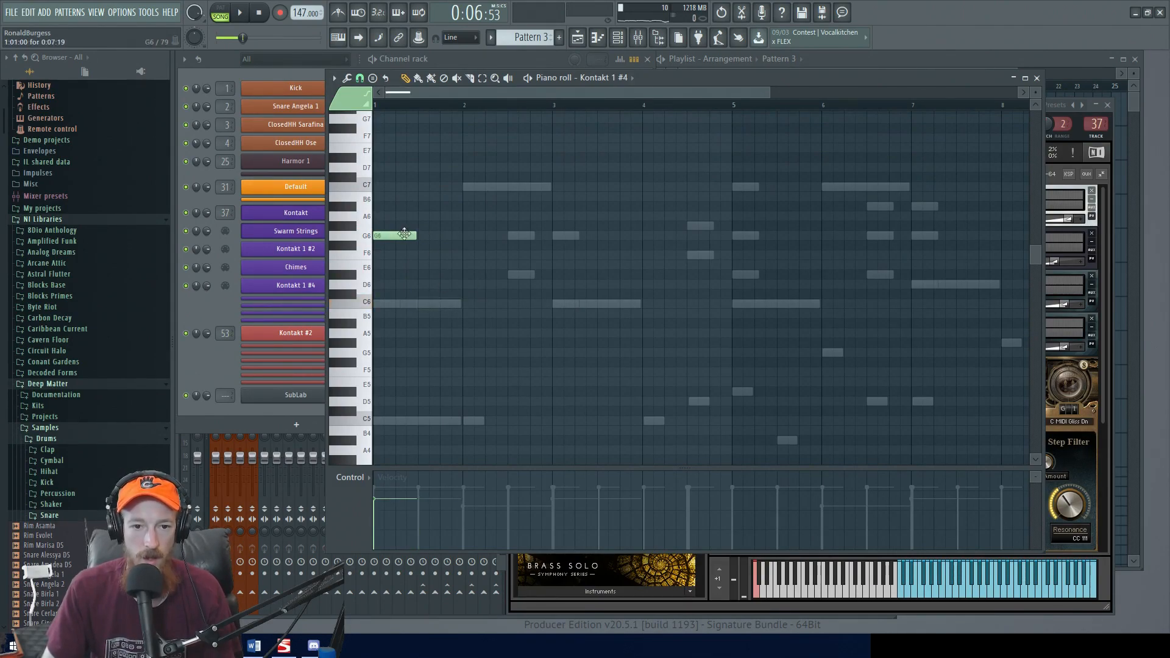
scroll(366, 280, up, 2)
right_click(379, 291)
- Place alternating half-bar D#7 and C7 glockenspiel notes through bars 1 and 2, with a G7 above each D#7
click(379, 216)
click(426, 245)
click(471, 216)
click(508, 245)
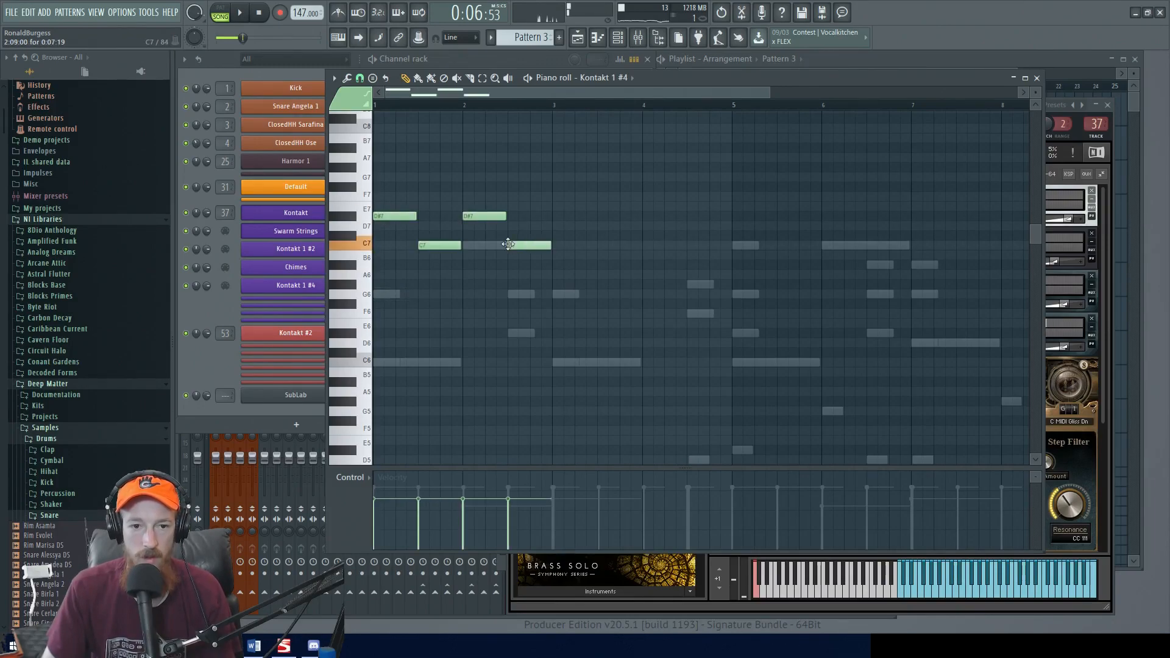
click(381, 177)
click(476, 177)
- Copy the two-bar glockenspiel figure to bars 3 and 4 and lower the two copied C7 notes to A#6
drag(376, 160, 638, 303)
drag(444, 246, 622, 249)
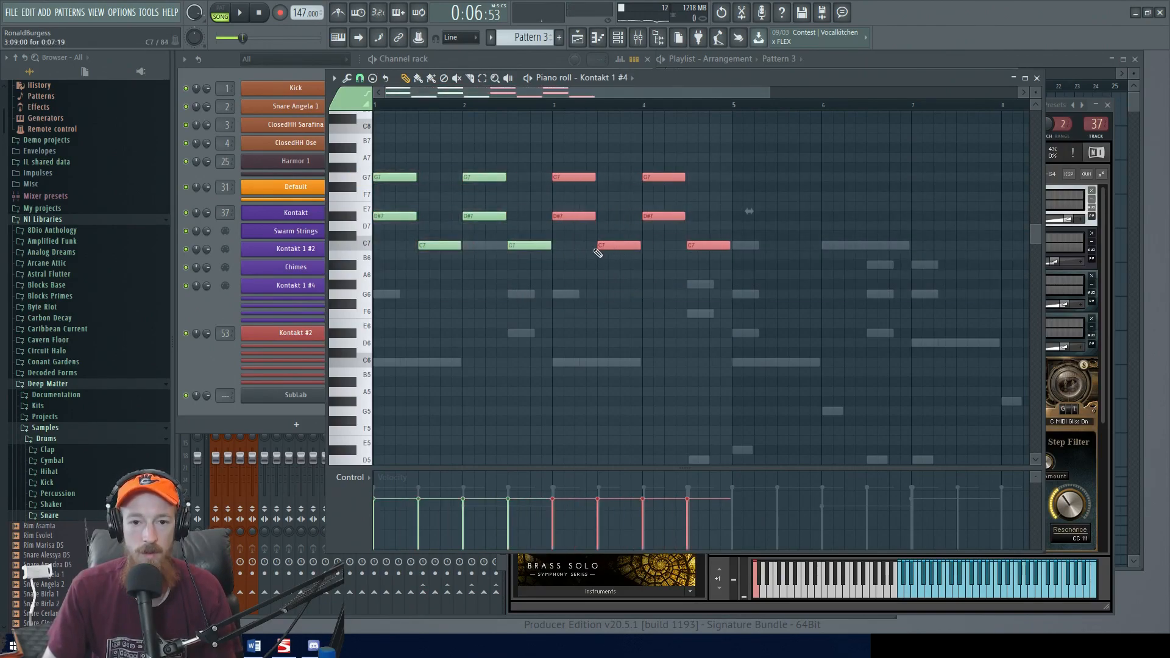
click(573, 291)
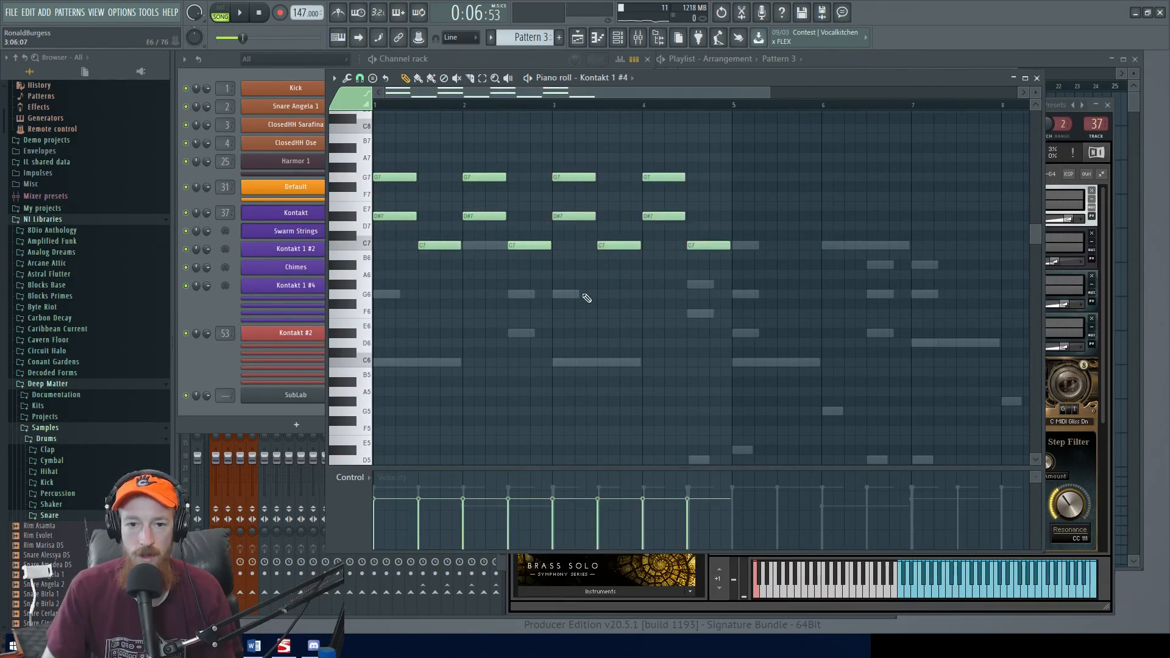
click(608, 243)
shift+click(712, 246)
mouse_move(712, 246)
mouse_down()
mouse_move(715, 277)
mouse_move(715, 264)
mouse_up()
click(606, 308)
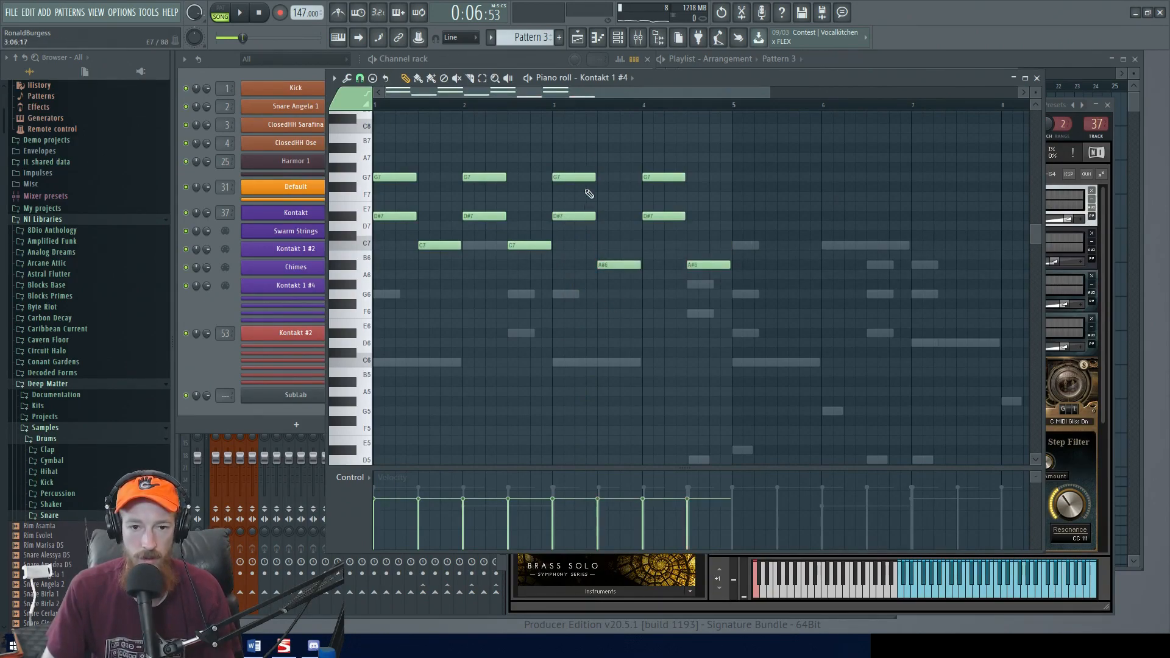
- Duplicate the four glockenspiel bars into bars 5 to 8 and lower the D#7 notes in bars 7 and 8 to D7
key(ctrl+a)
scroll(352, 156, down, 2)
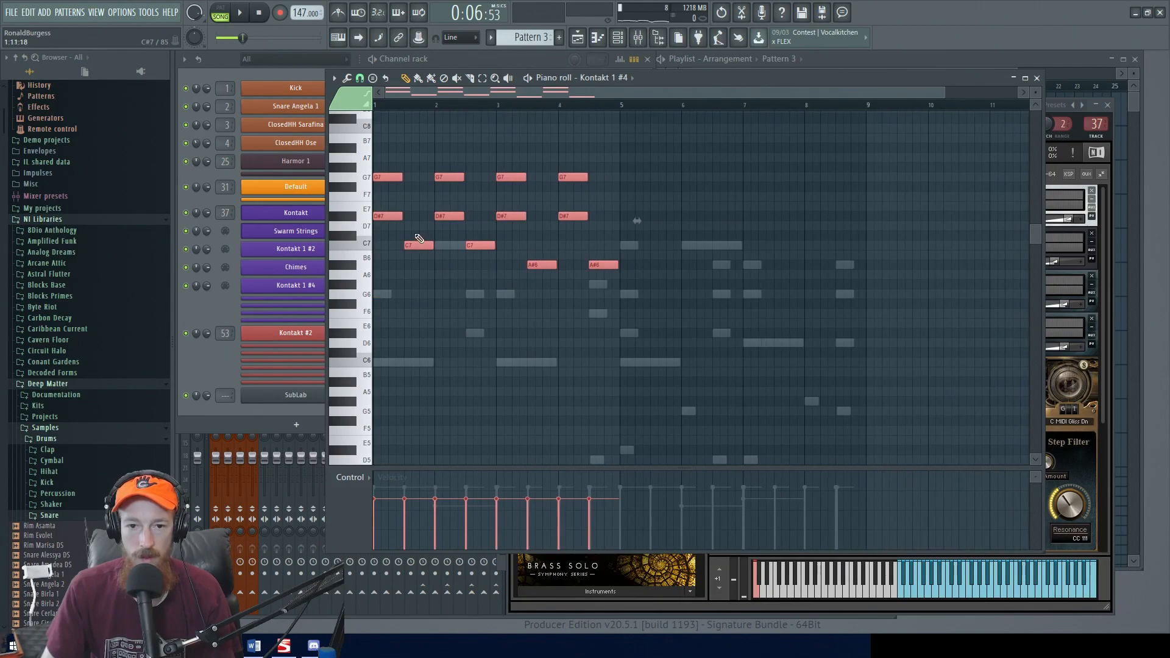
key(ctrl+b)
drag(627, 210, 634, 211)
click(775, 227)
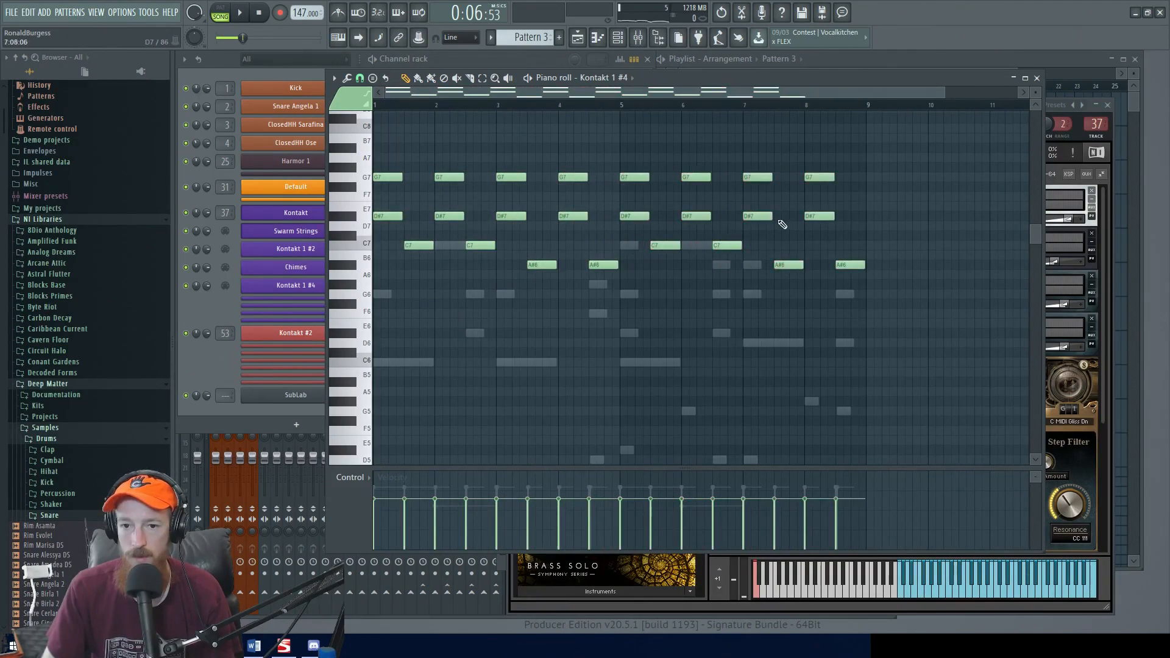
drag(761, 220, 854, 277)
- Play the glockenspiel part and raise the A#6 note in the second half of bar 4 to F7
key(space)
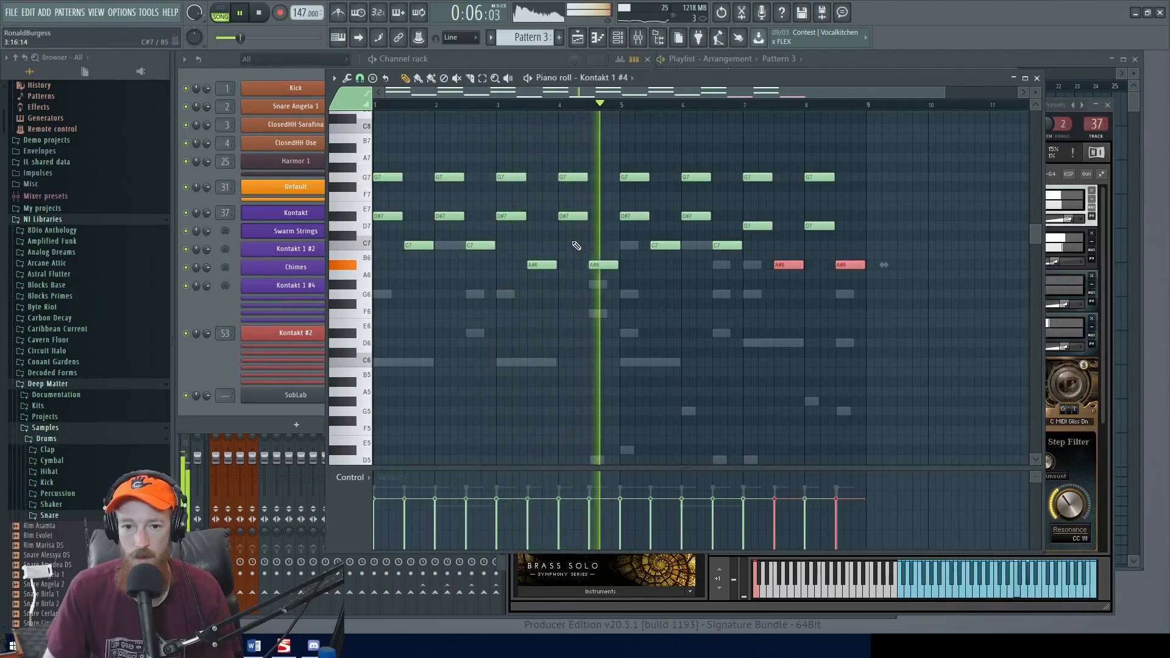
key(space)
click(603, 261)
drag(598, 264, 598, 196)
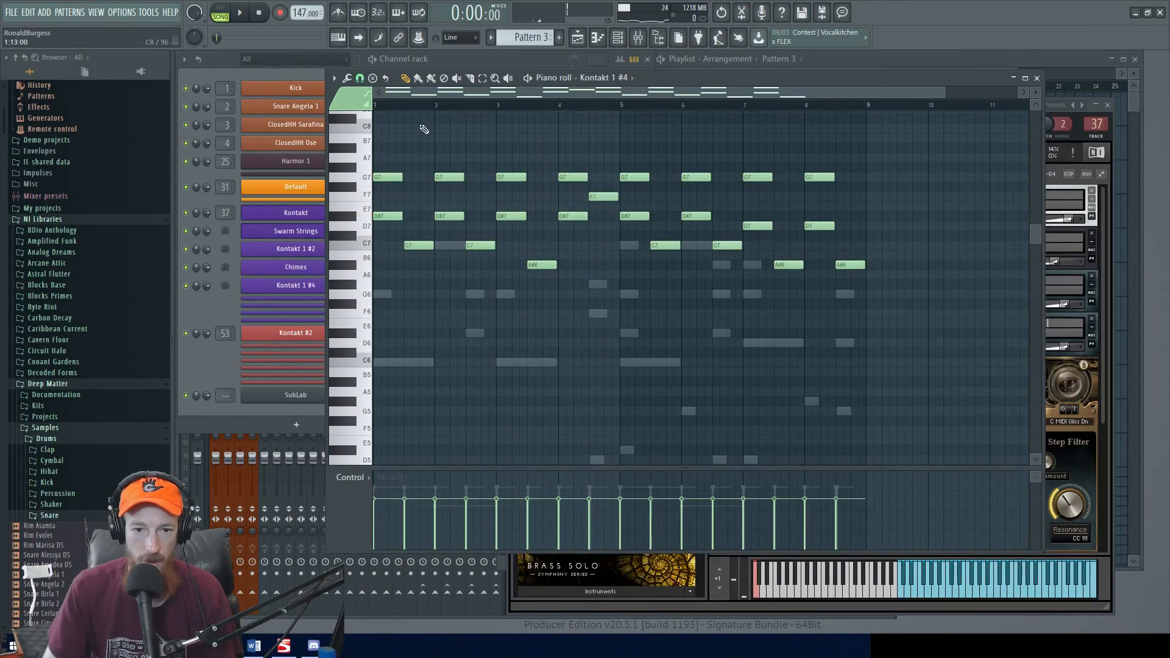
- Shorten the glockenspiel notes in bars 1 to 3 to quarter-bar lengths, repeat each figure to fill its bar, and play it back
drag(382, 172, 541, 268)
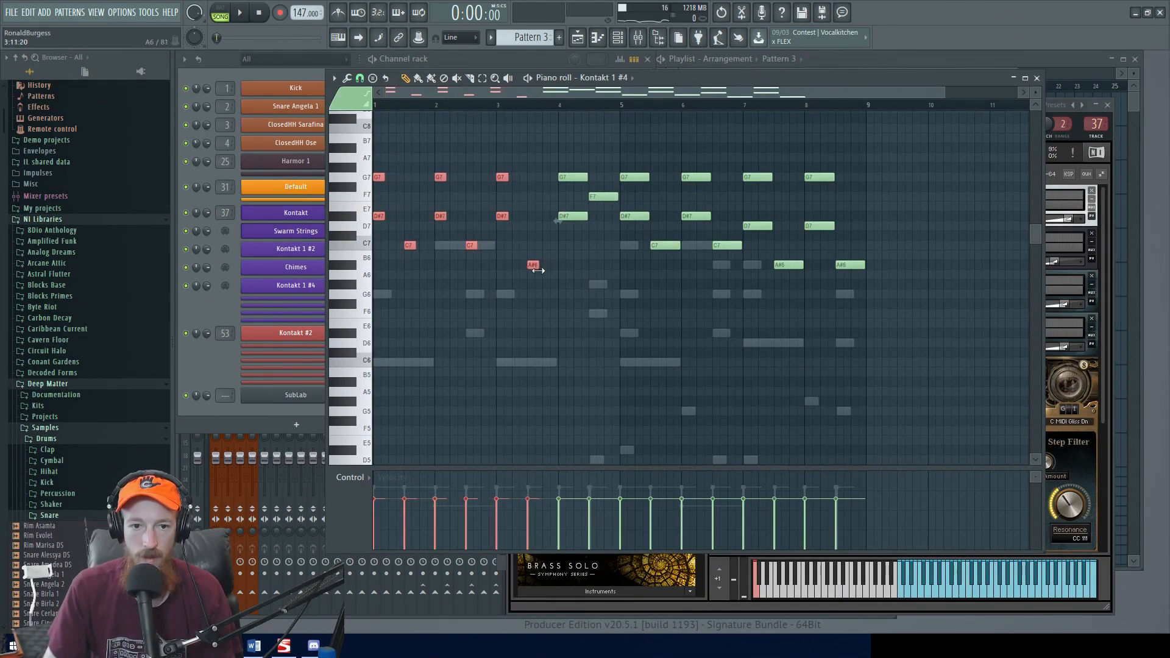
scroll(518, 287, up, 2)
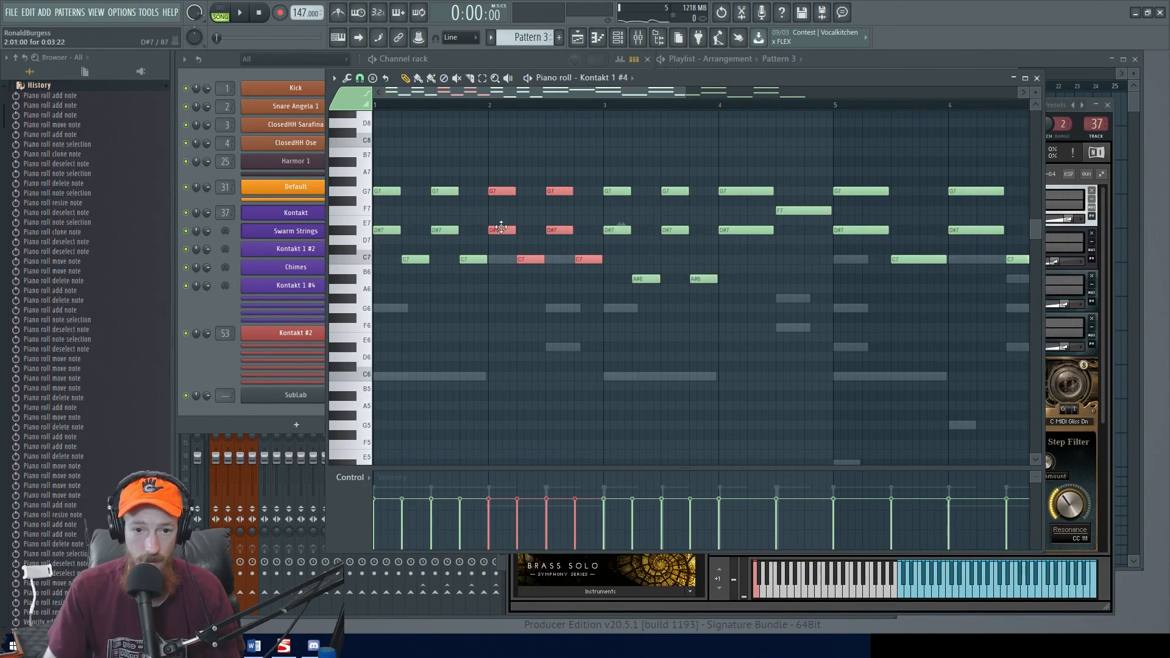
key(space)
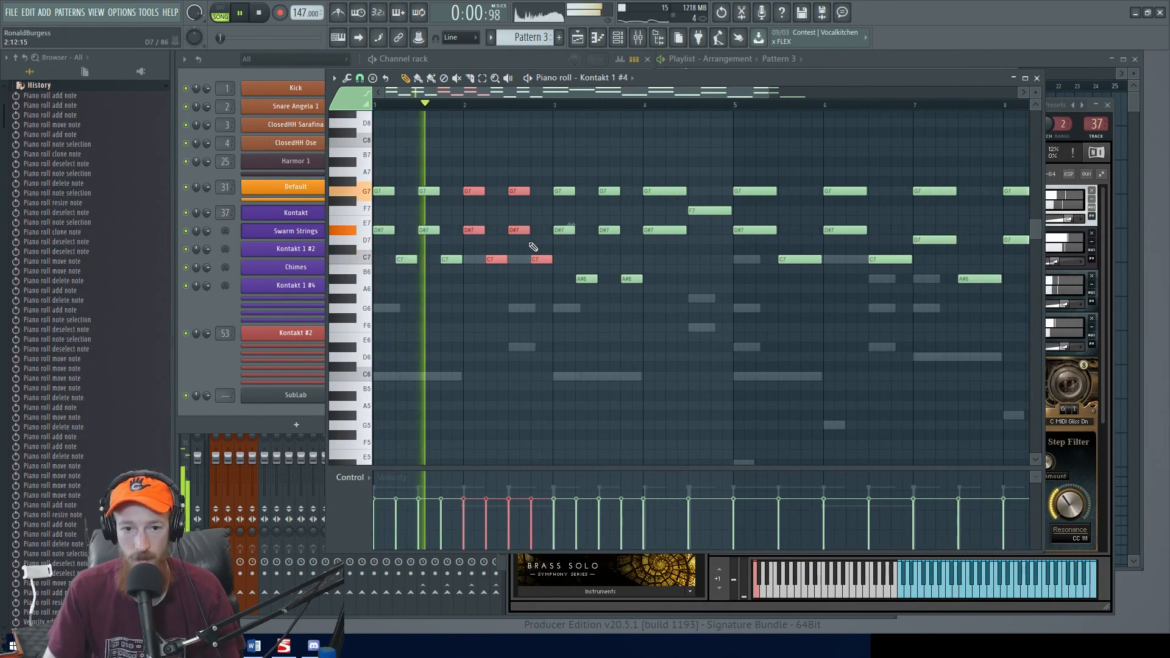
key(space)
click(485, 301)
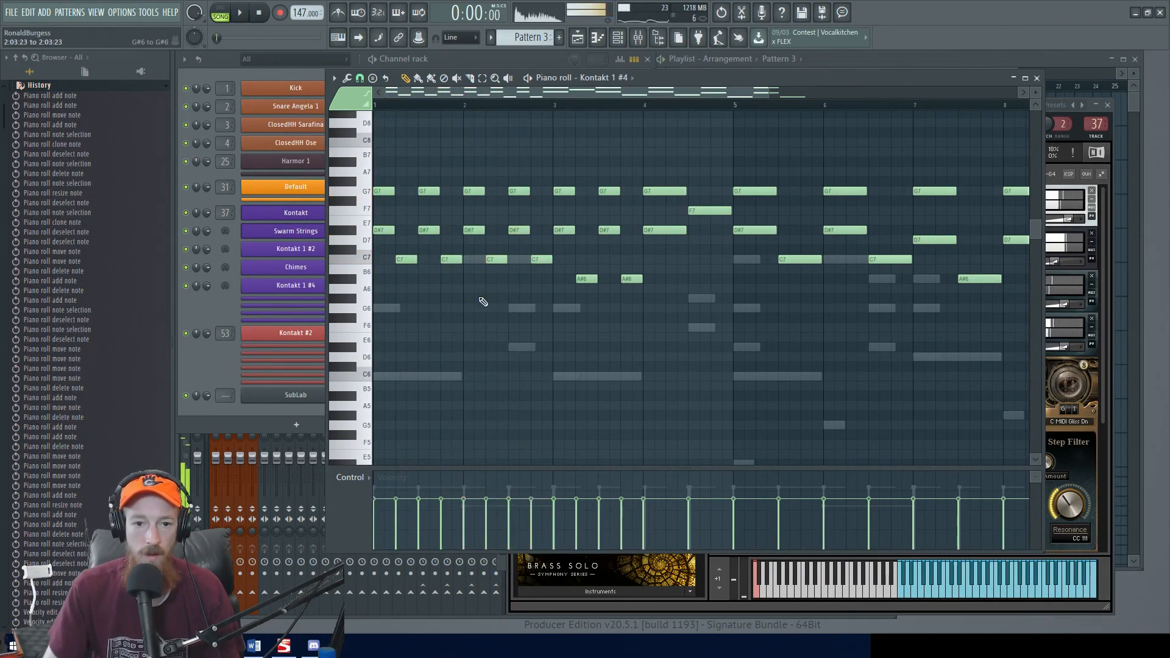
- Raise the last C7 note in bars 1 and 2 to C8 and the last A#6 note in bar 3 to A#7
click(454, 259)
key(ctrl+Up)
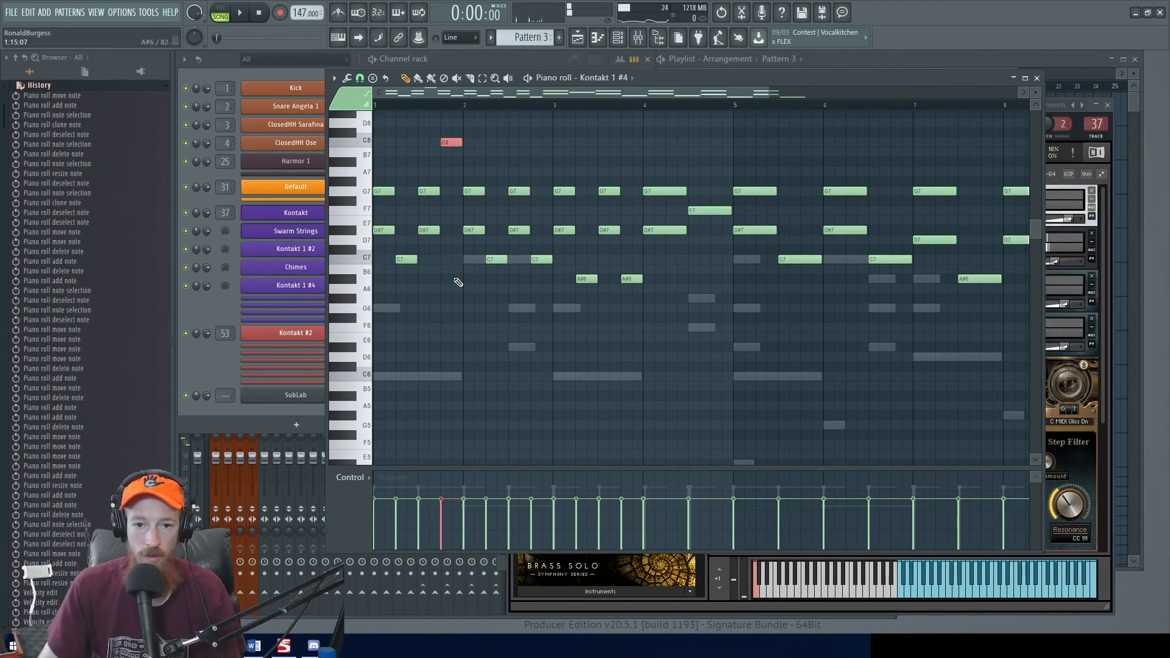
ctrl+click(536, 259)
key(ctrl+Up)
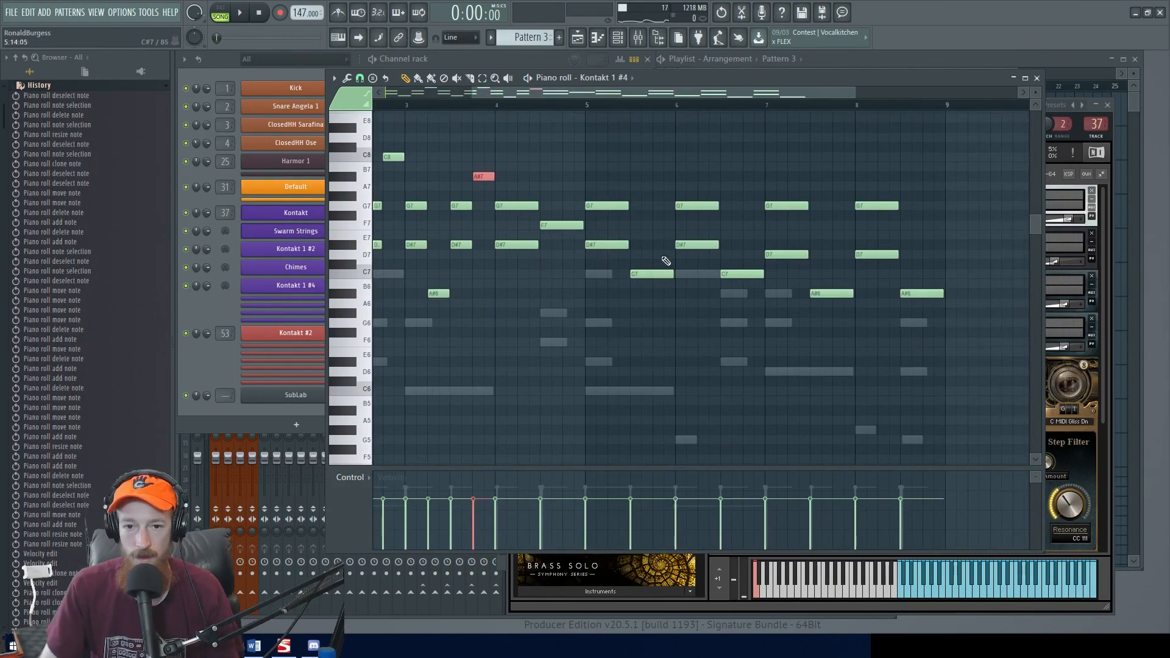
- Rework bars 5 and 6 into repeated figures of quarter-bar notes and raise the last C7 note of each bar to C8
drag(563, 216, 702, 287)
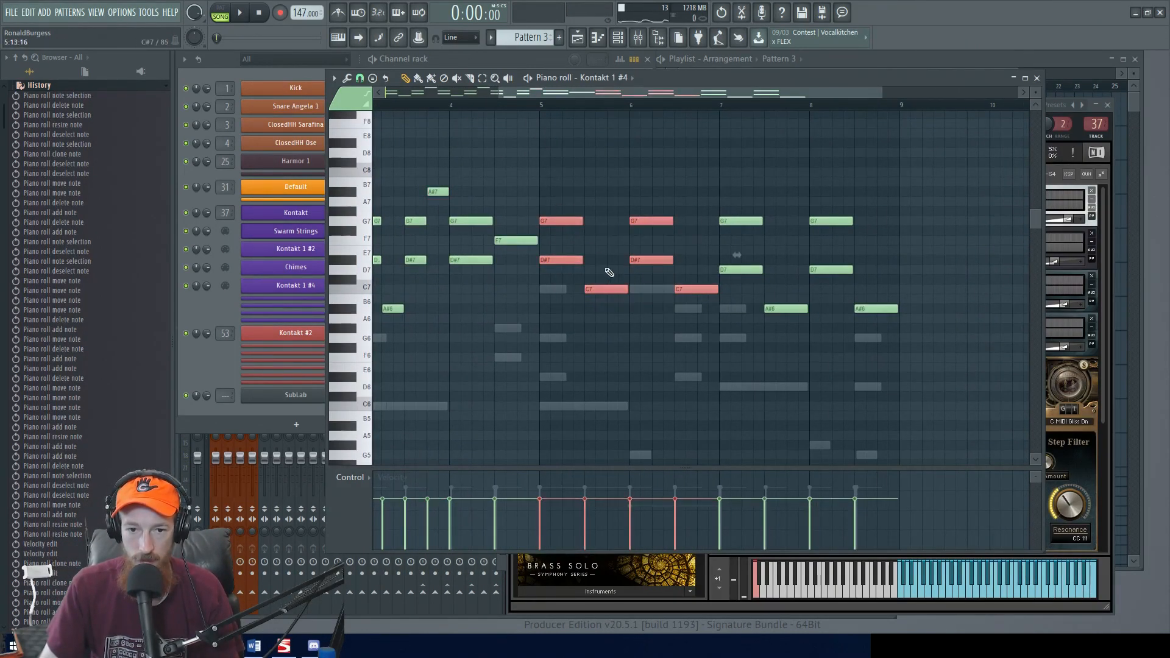
drag(558, 192, 600, 325)
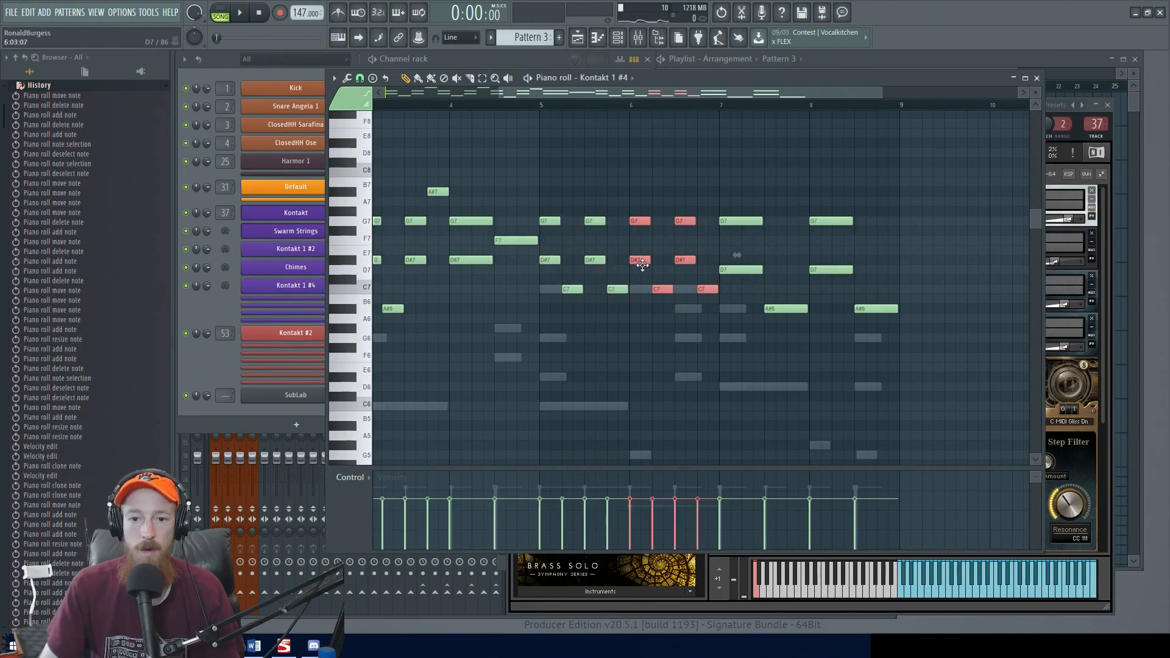
ctrl+click(610, 326)
drag(612, 277, 633, 313)
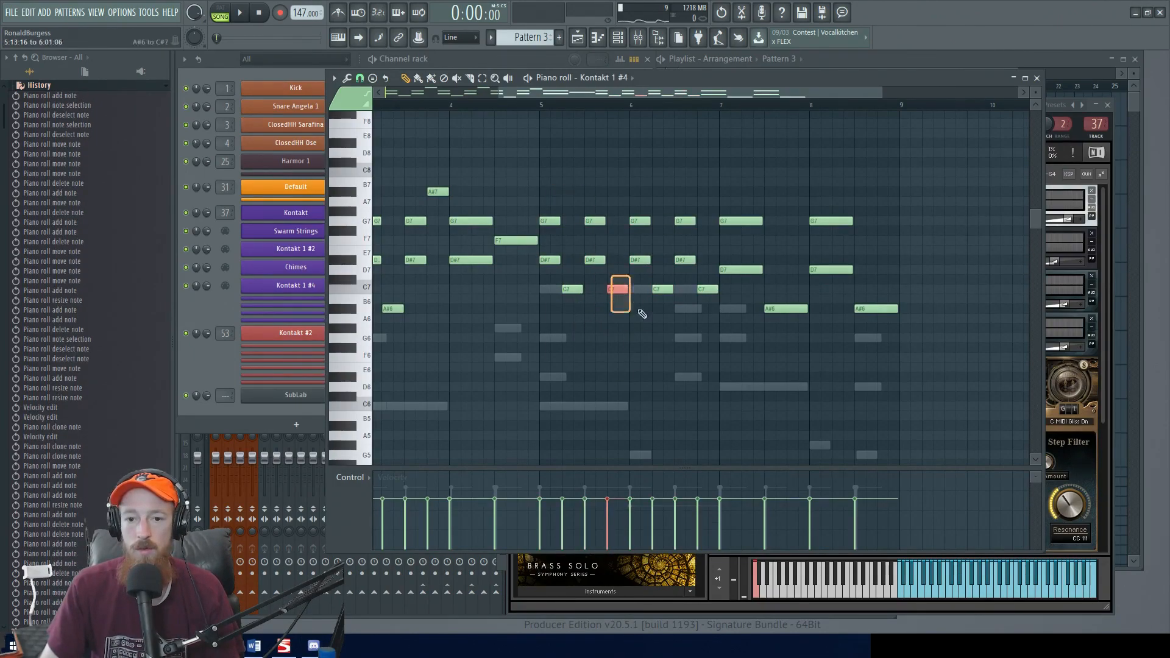
drag(701, 297, 699, 306)
key(ctrl+Up)
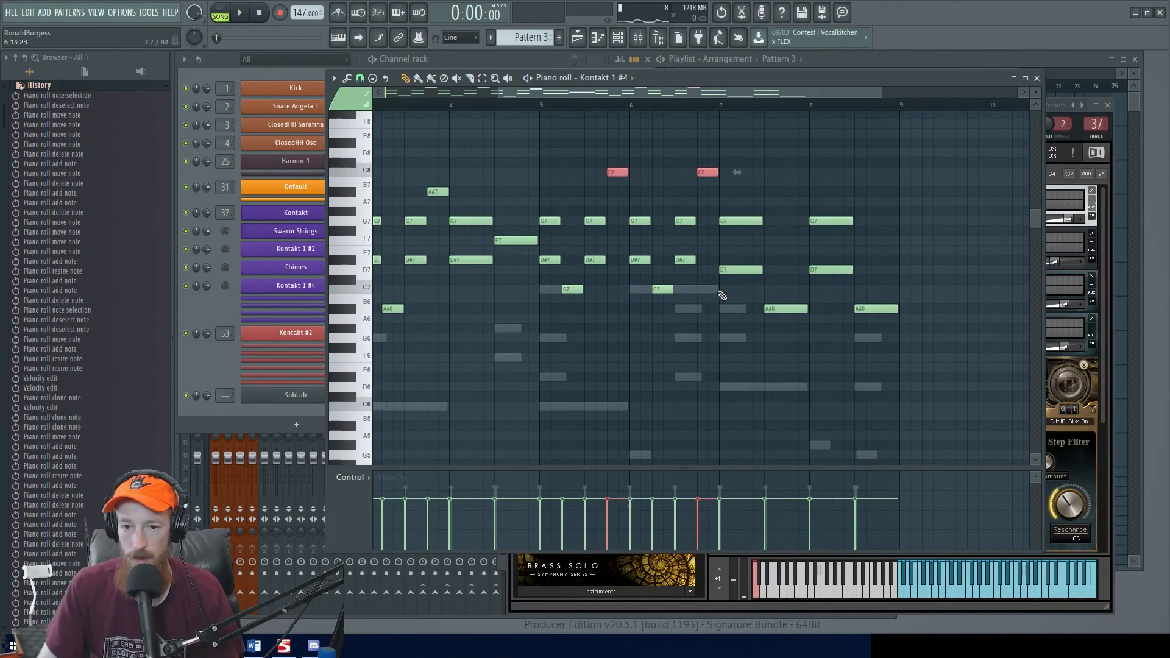
- Shorten the bar 7 notes to quarter-bar lengths, repeat the figure to fill the bar, and play the part back
drag(735, 219, 776, 223)
ctrl+click(784, 318)
key(space)
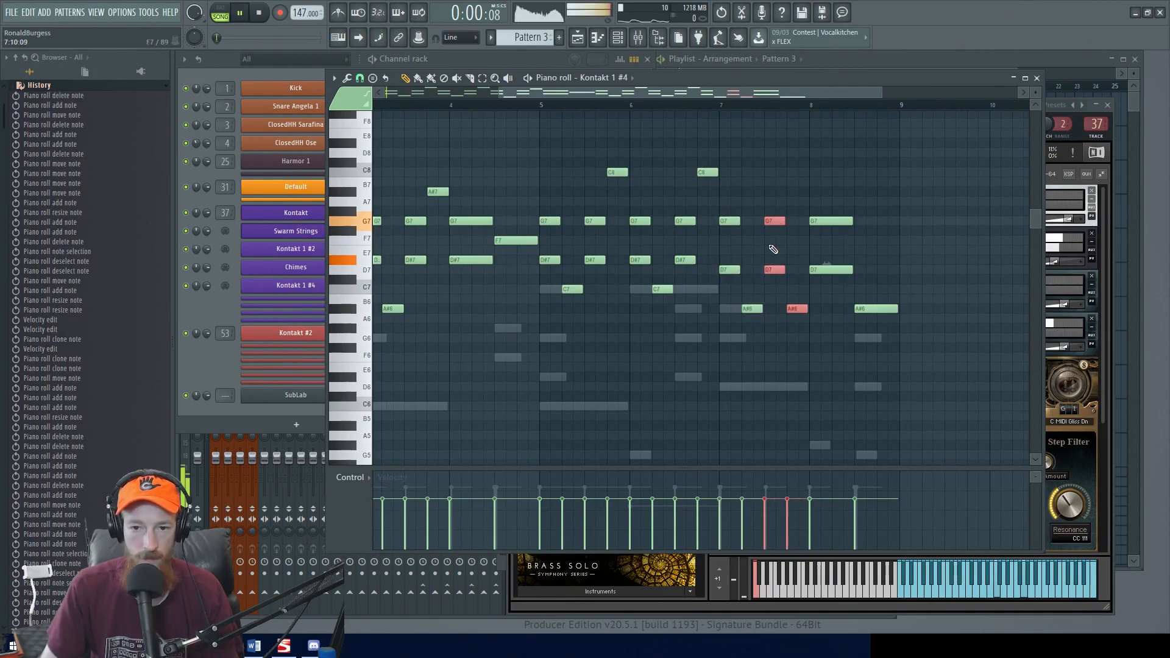
scroll(747, 298, down, 2)
scroll(755, 323, up, 1)
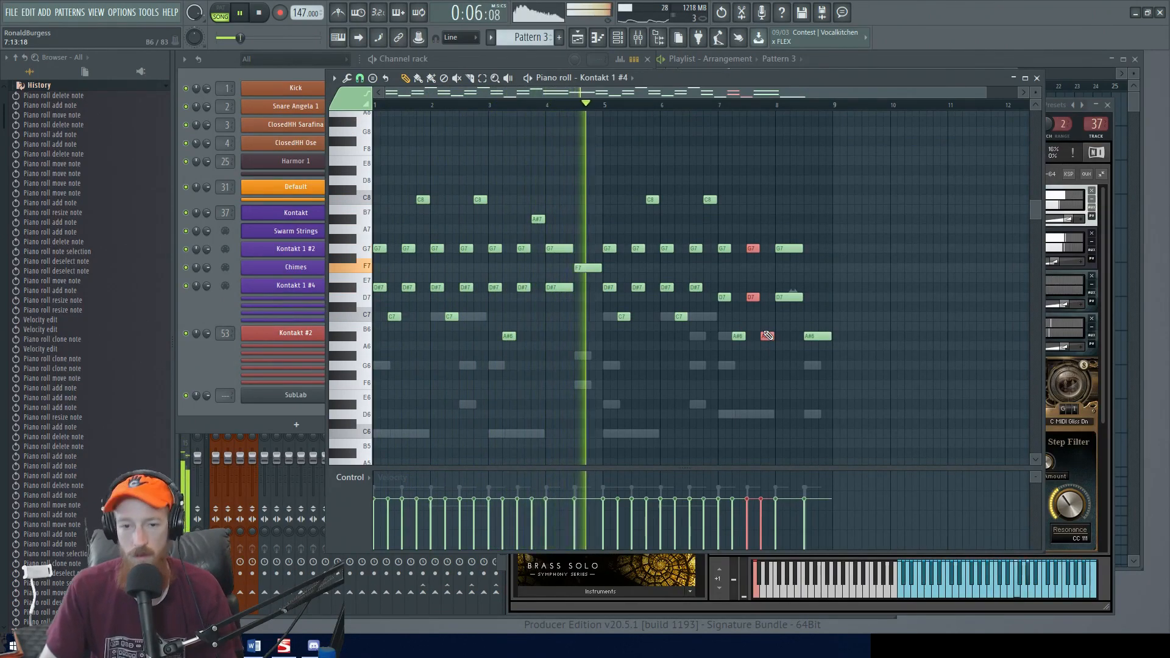
scroll(660, 342, up, 1)
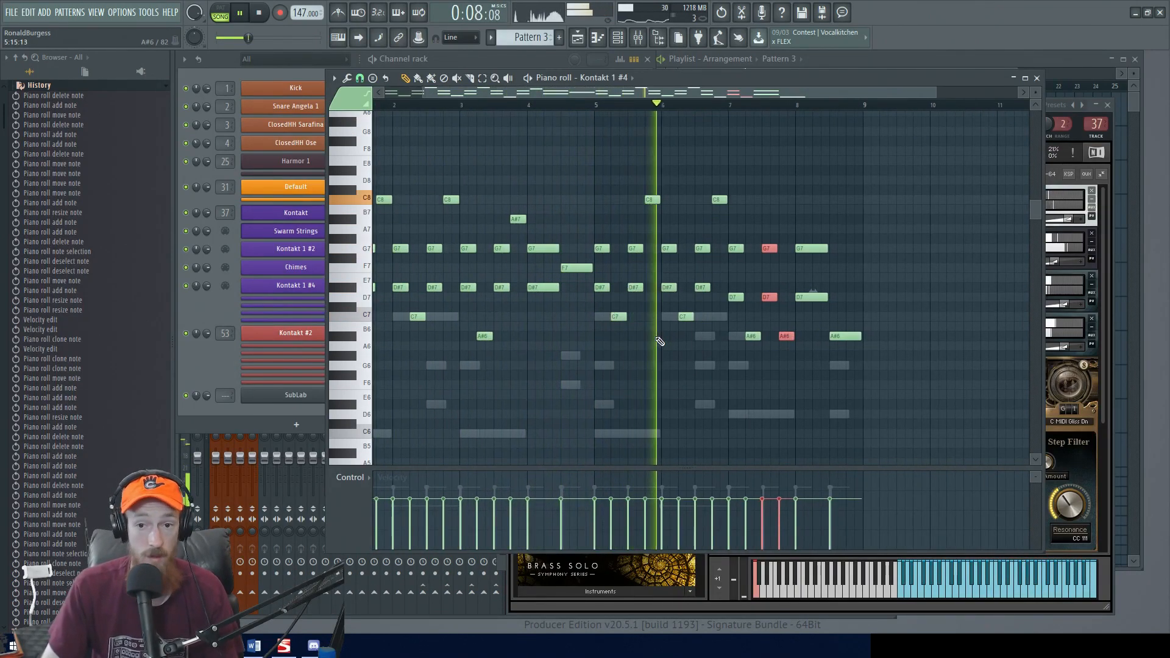
key(space)
- Lower the C8 note at the end of bar 5 to A#7 and the one at the end of bar 6 to A7
scroll(707, 240, up, 2)
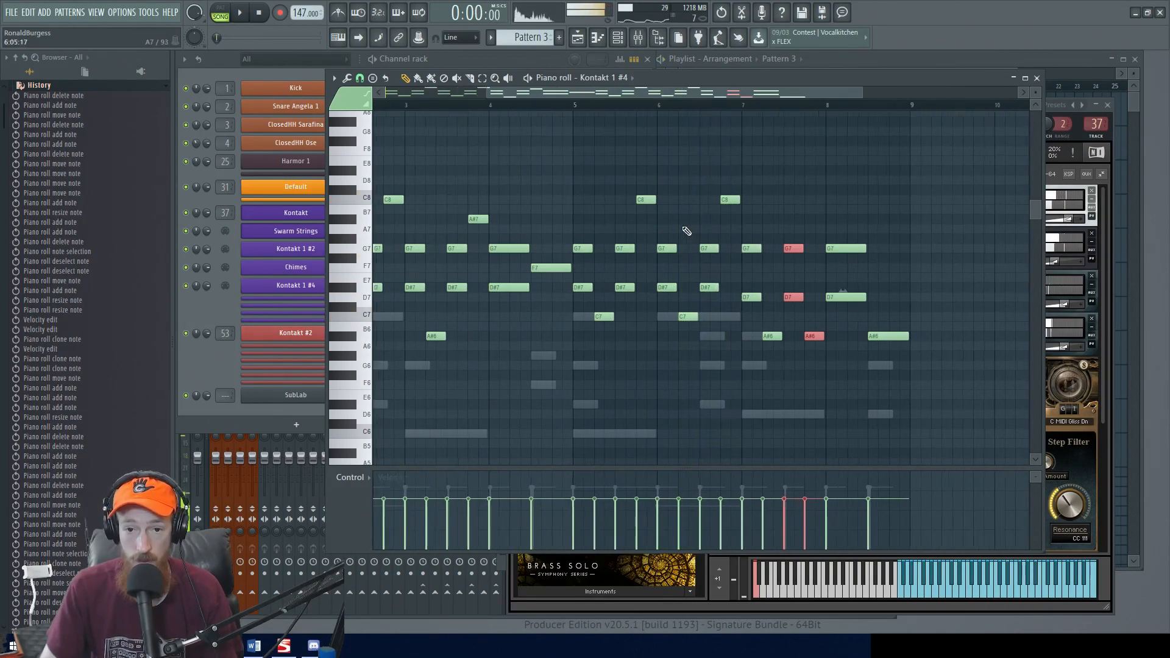
drag(642, 199, 645, 220)
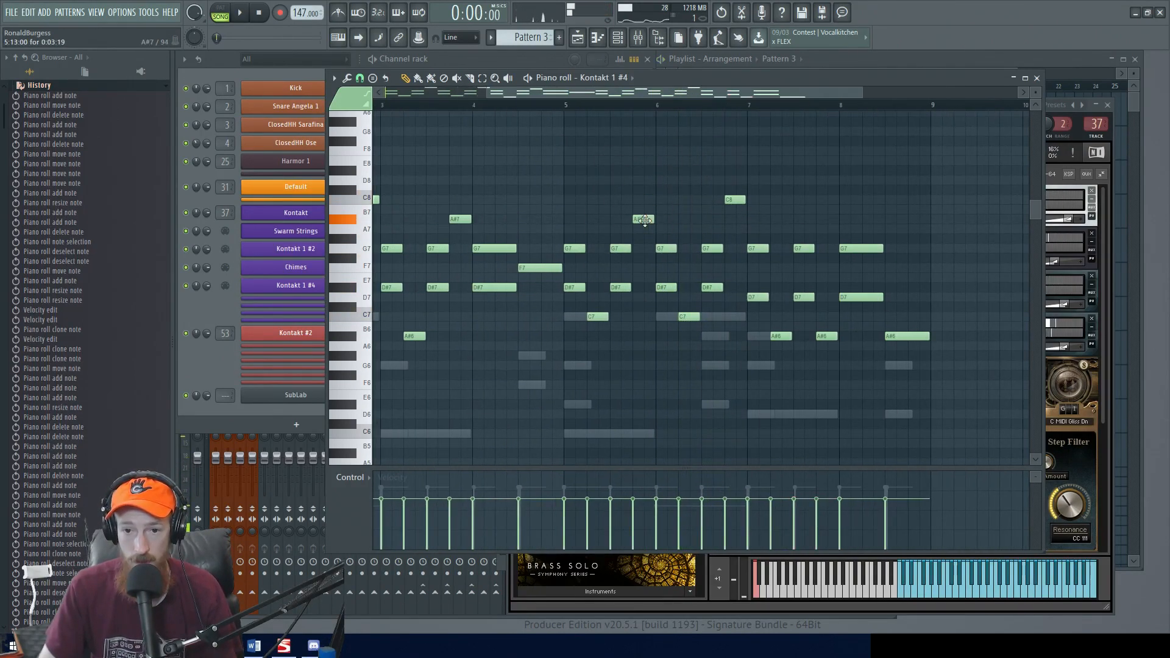
drag(737, 200, 736, 228)
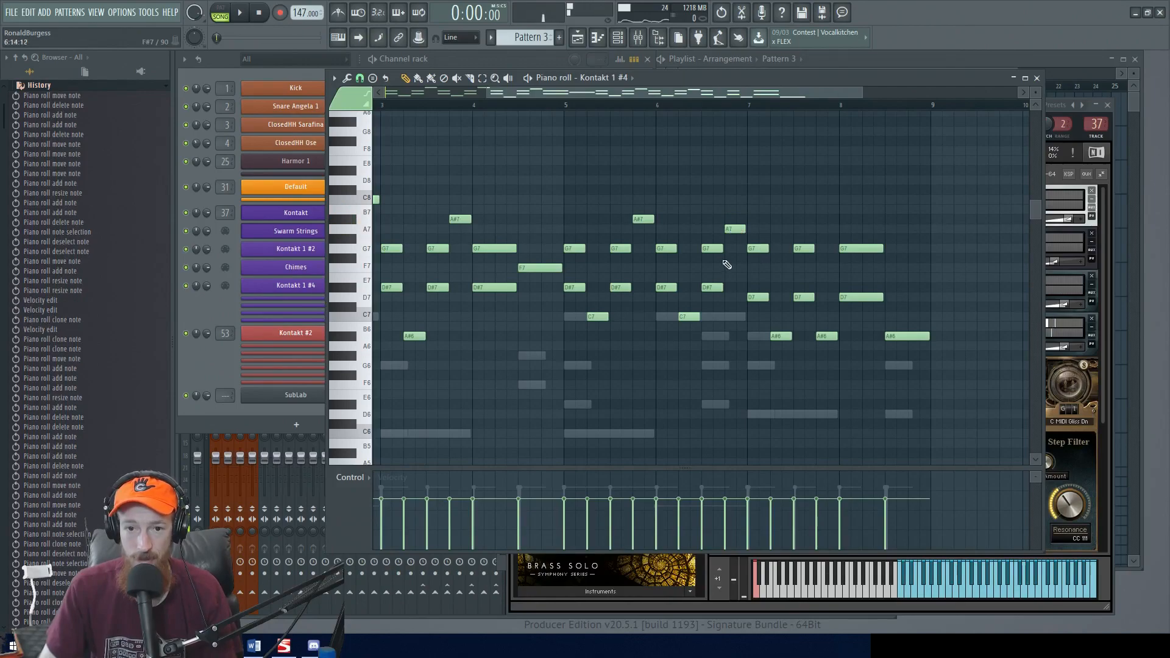
- Play the glockenspiel part from bar 5, close its piano roll and stop playback
key(space)
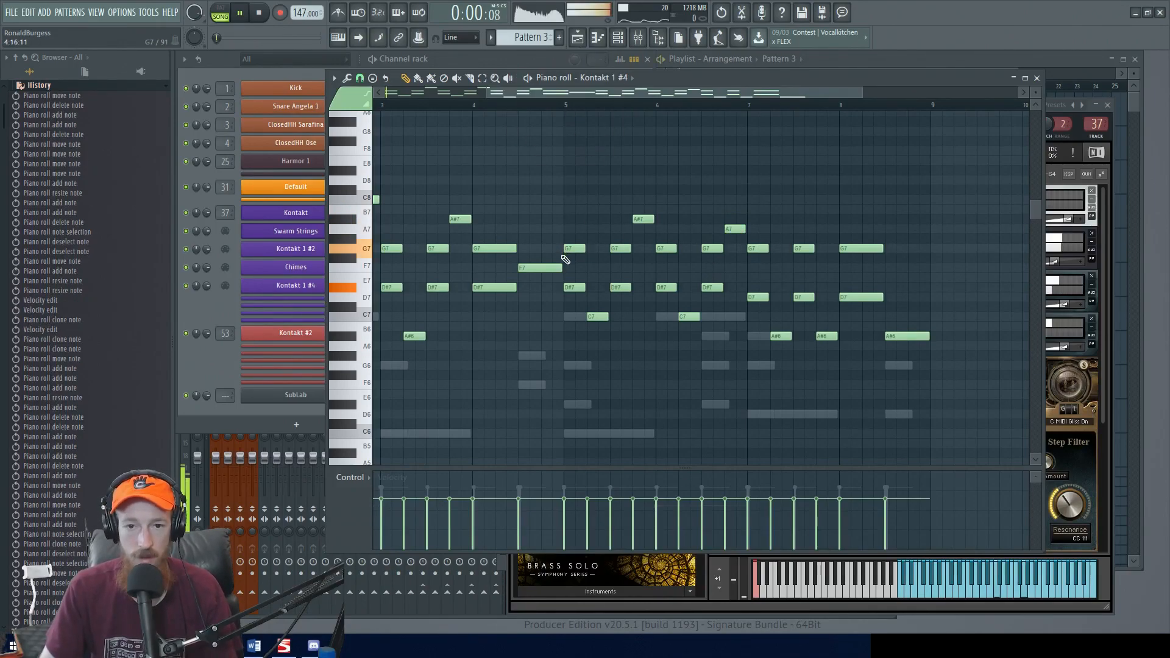
click(568, 109)
key(space)
scroll(666, 318, down, 2)
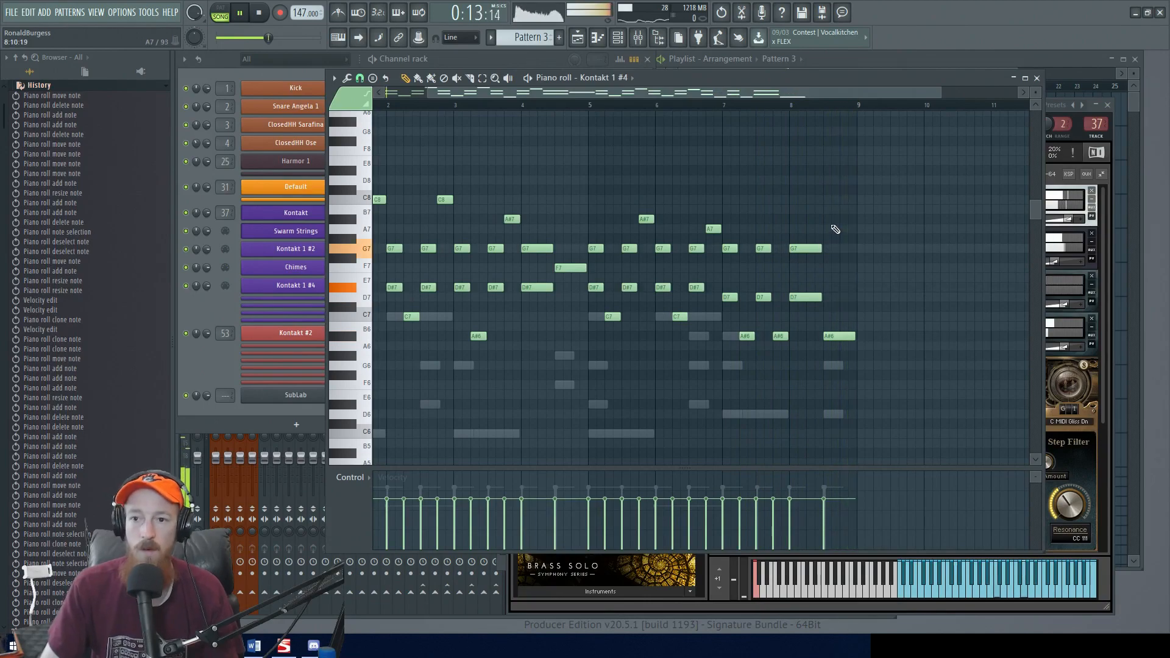
click(1037, 78)
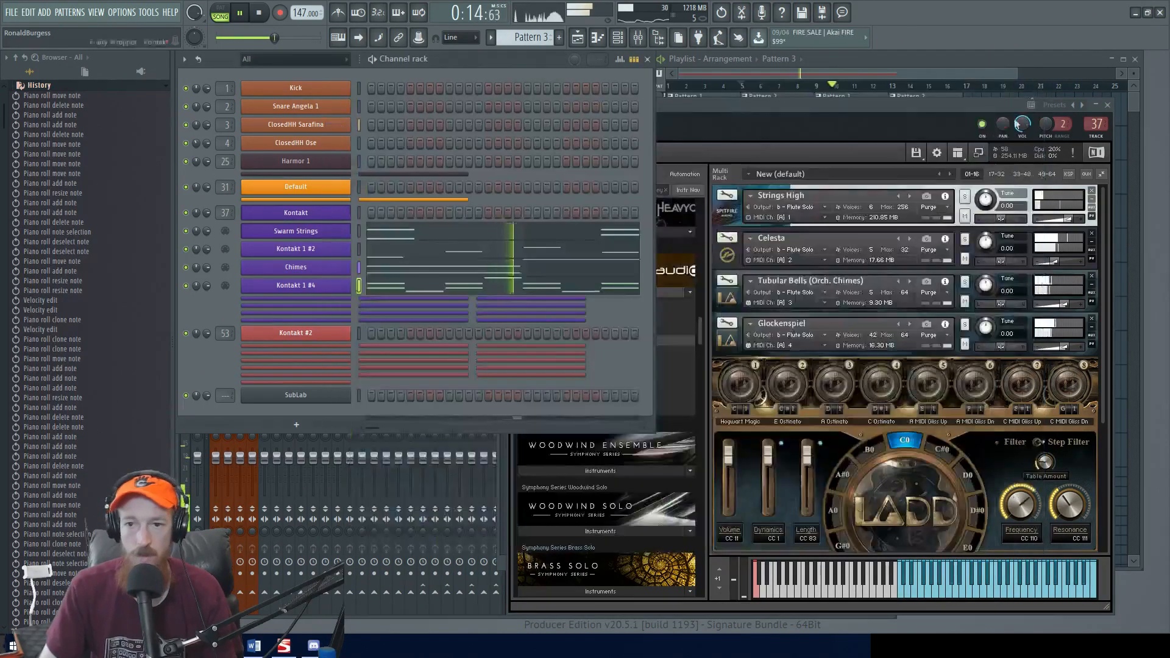
click(926, 109)
key(space)
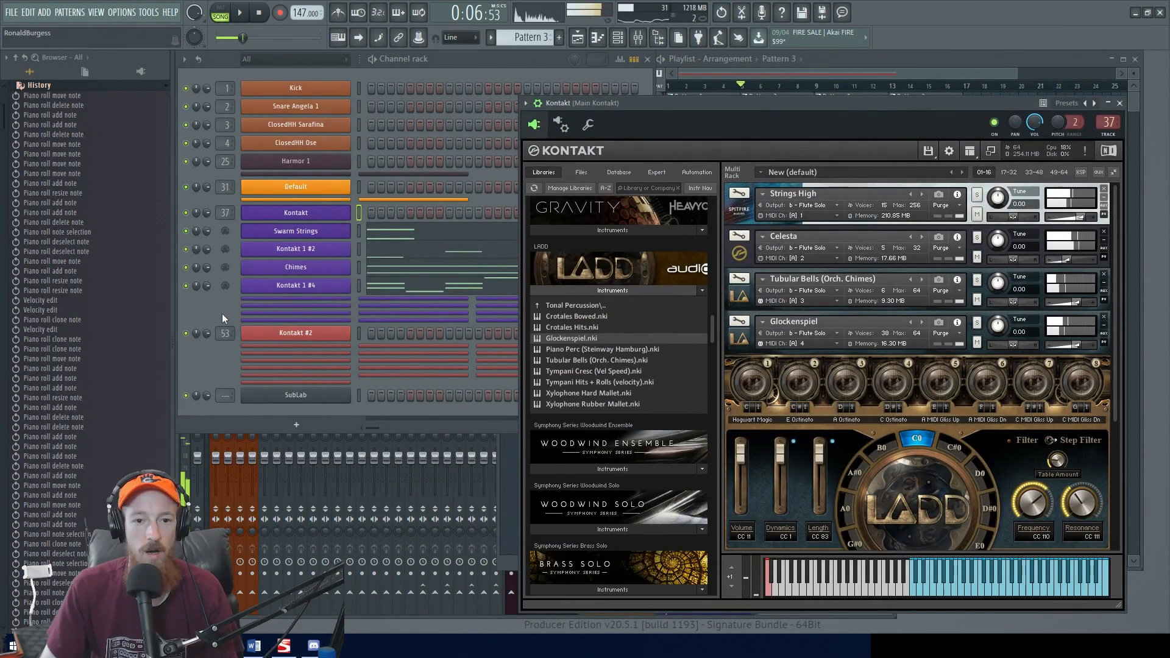
- Bring up the playlist, return the song position to bar 1, and go back to the channel rack
click(272, 257)
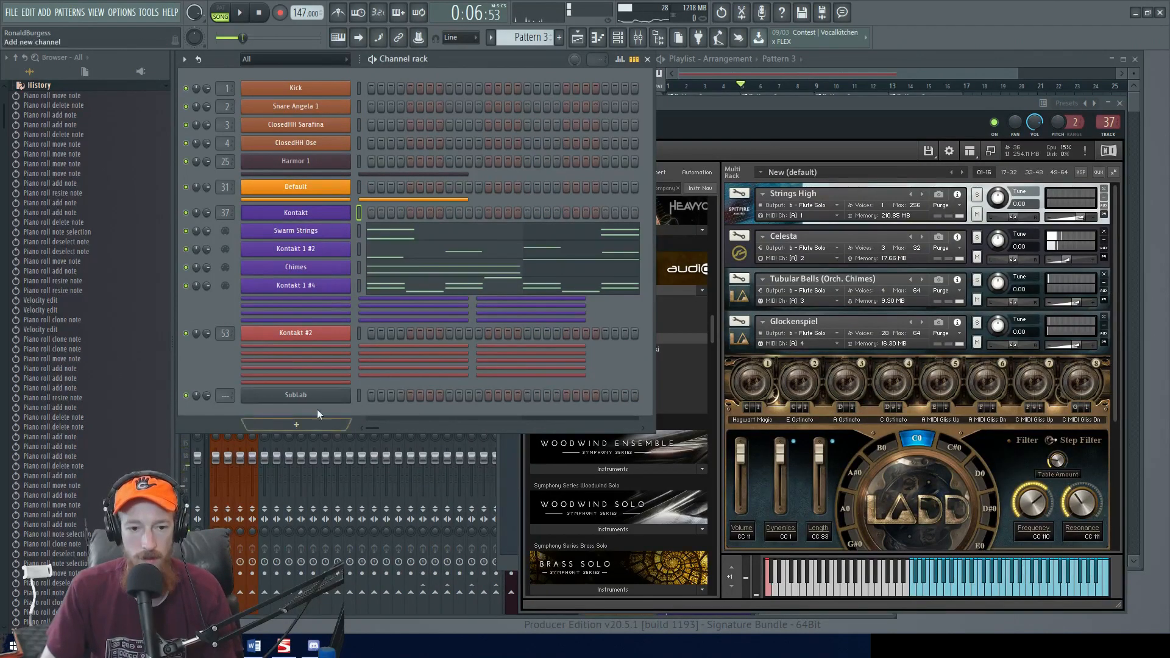
click(998, 74)
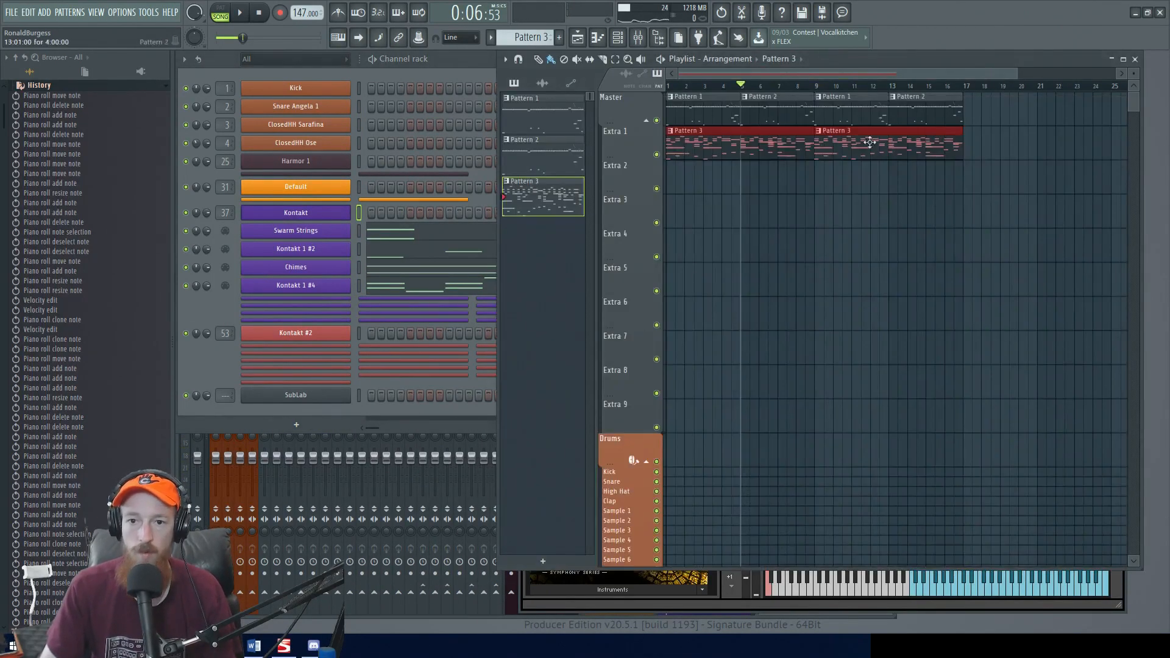
drag(751, 87, 612, 111)
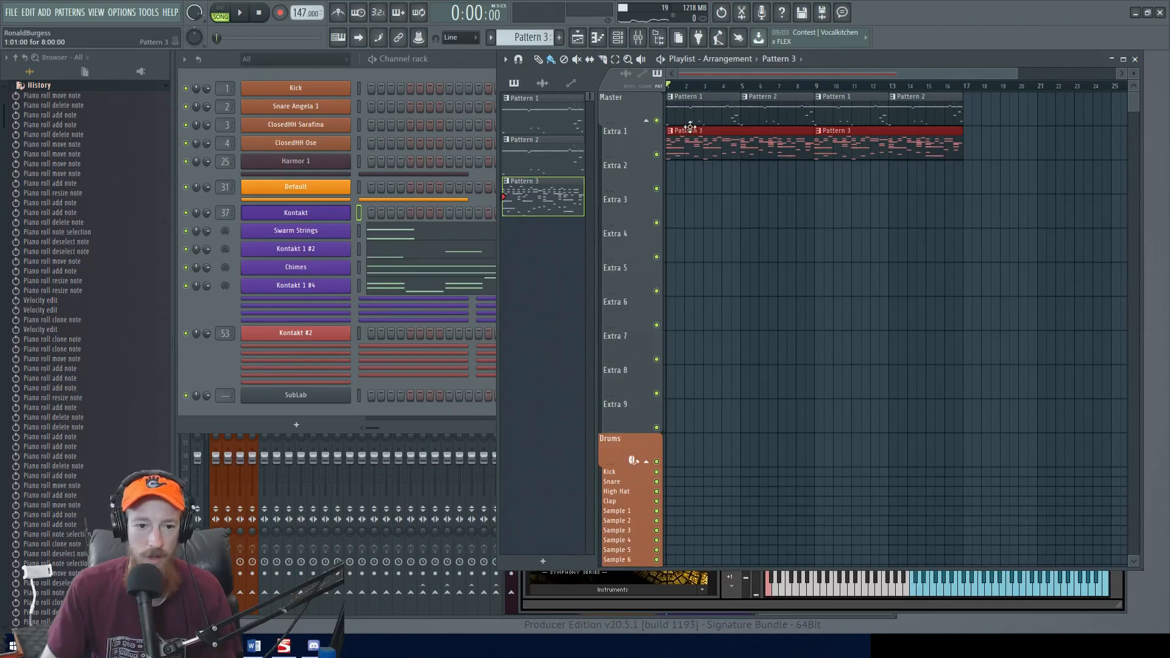
click(217, 359)
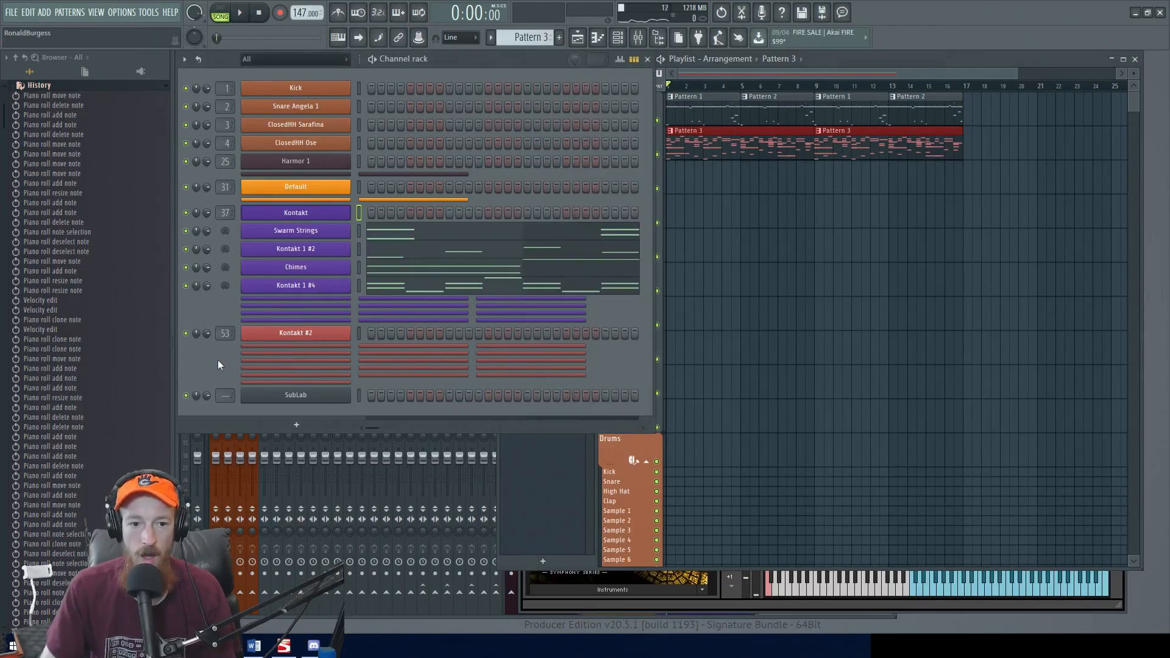
- Open the SubLab channel, load the 808 Oxy preset and audition it with the beat
click(309, 398)
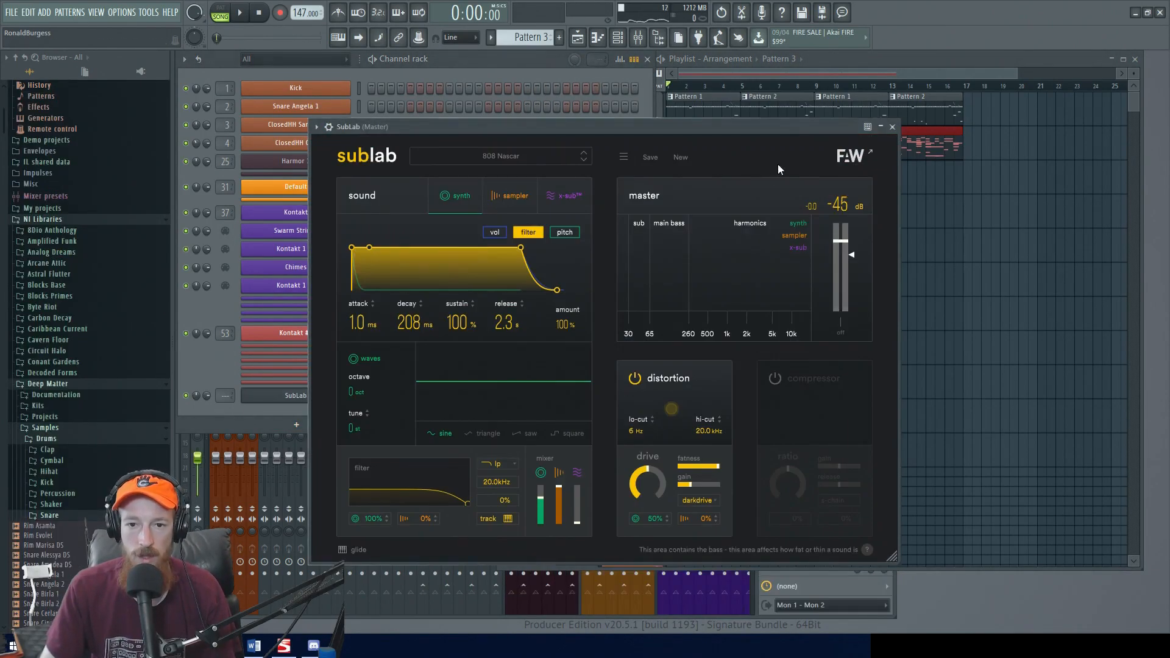
click(673, 137)
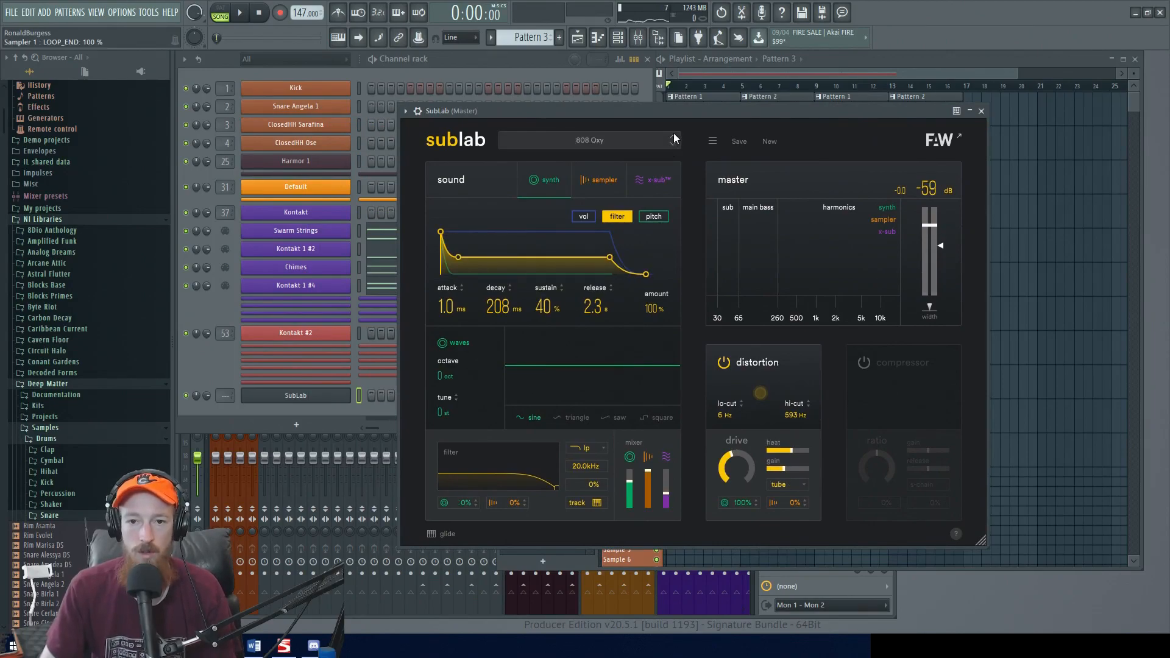
drag(667, 117, 676, 110)
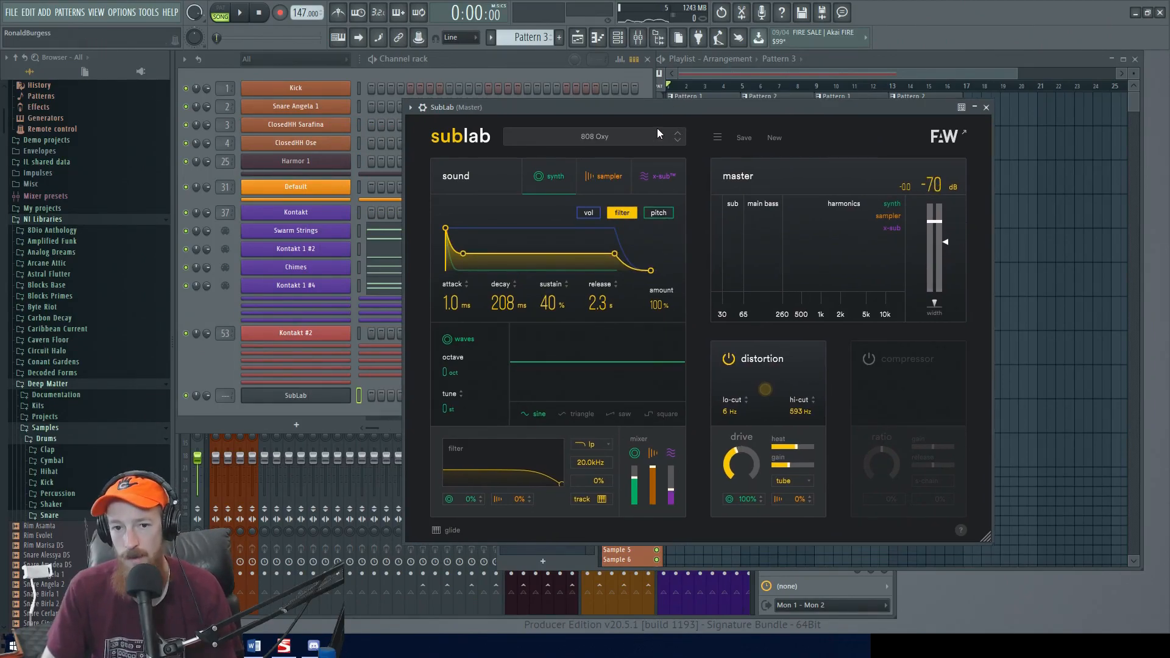
key(space)
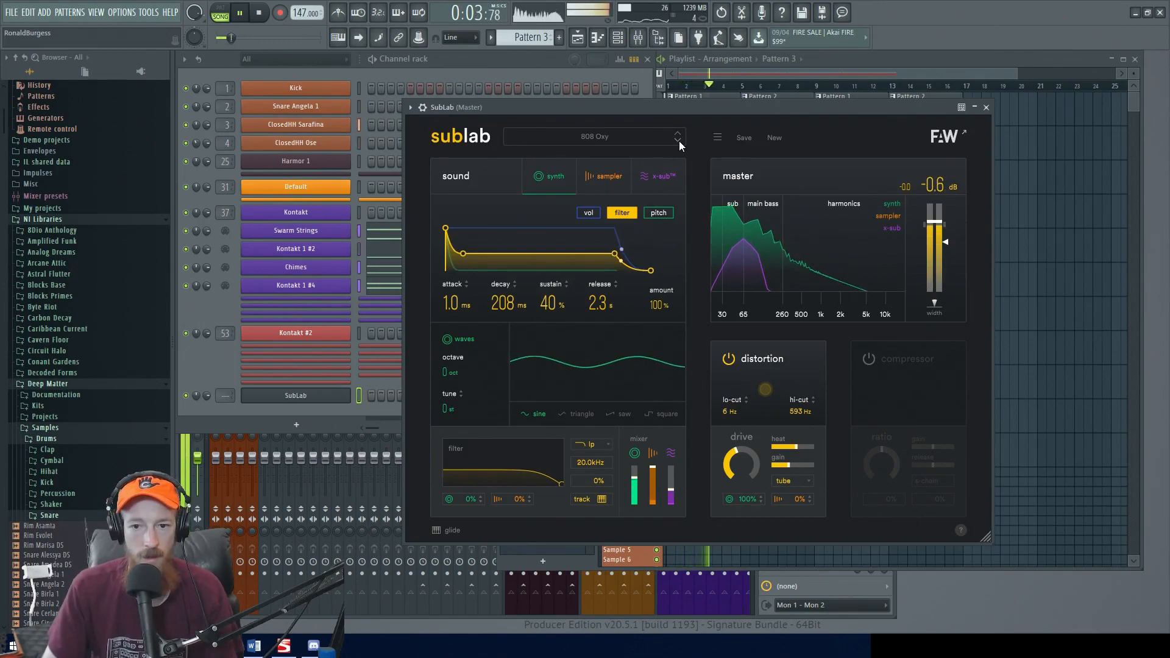
key(space)
- Audition the 808 Signature 1 and 808 Signature 2 presets with the beat and settle on 808 Smoke
click(678, 140)
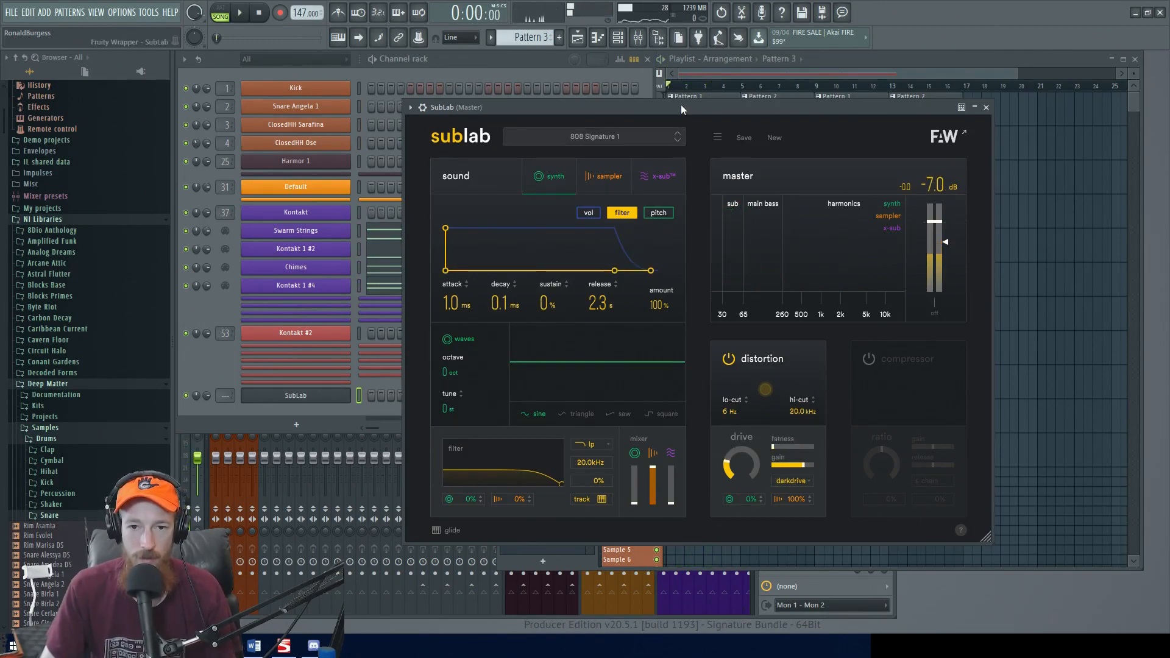
drag(681, 106, 695, 105)
key(space)
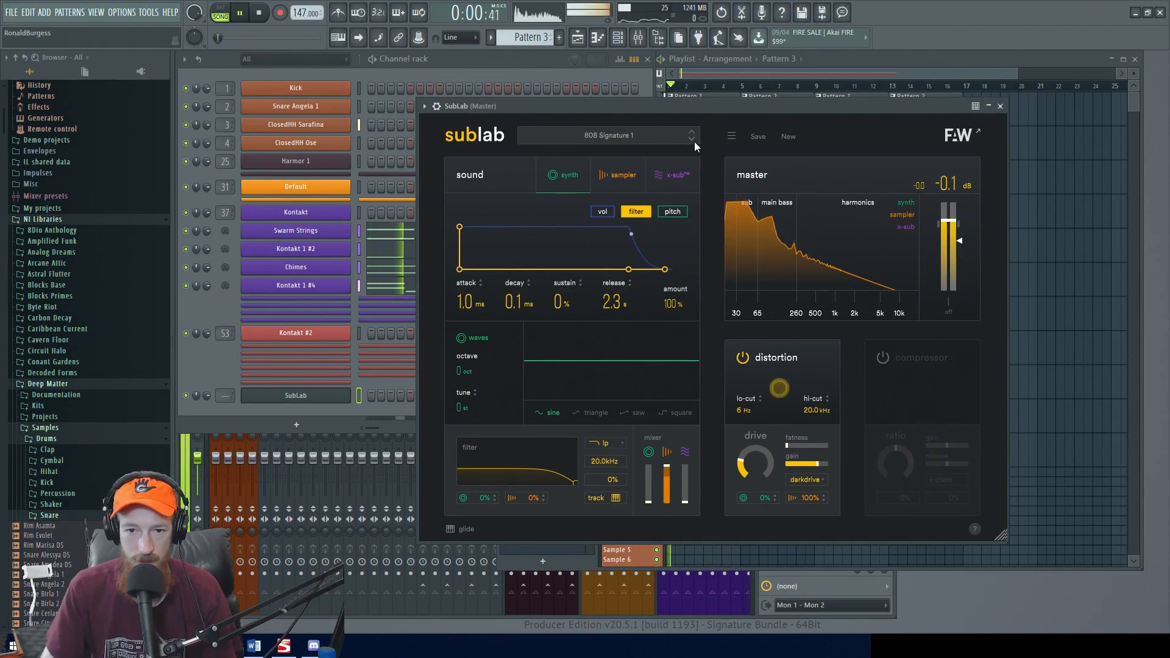
click(694, 140)
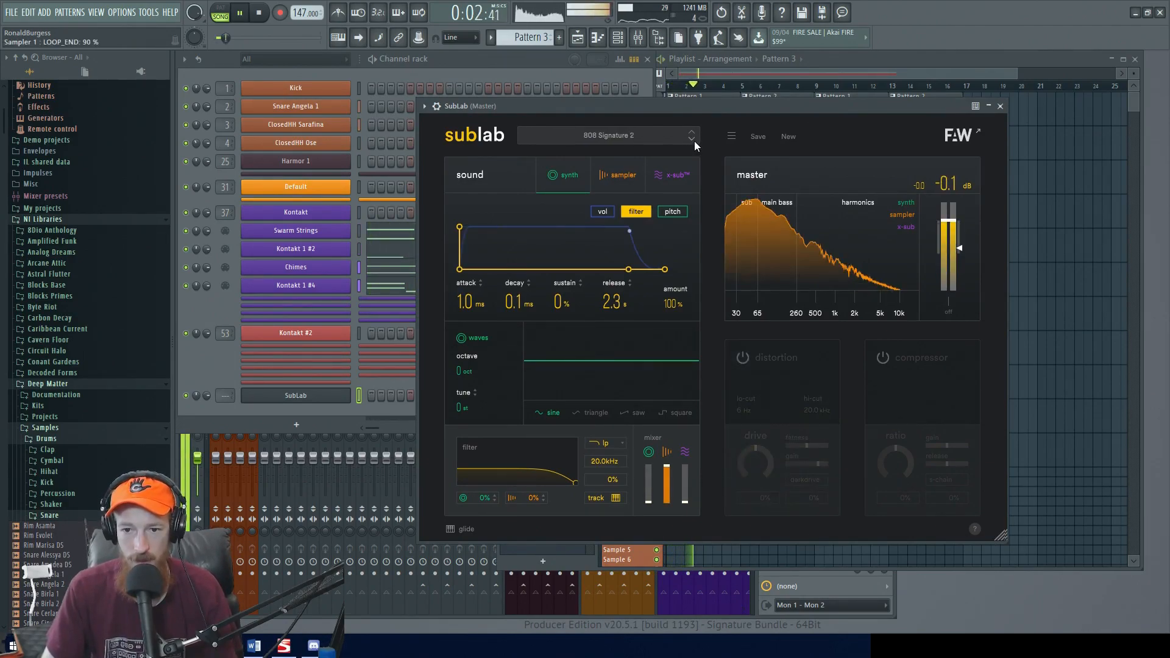
click(694, 140)
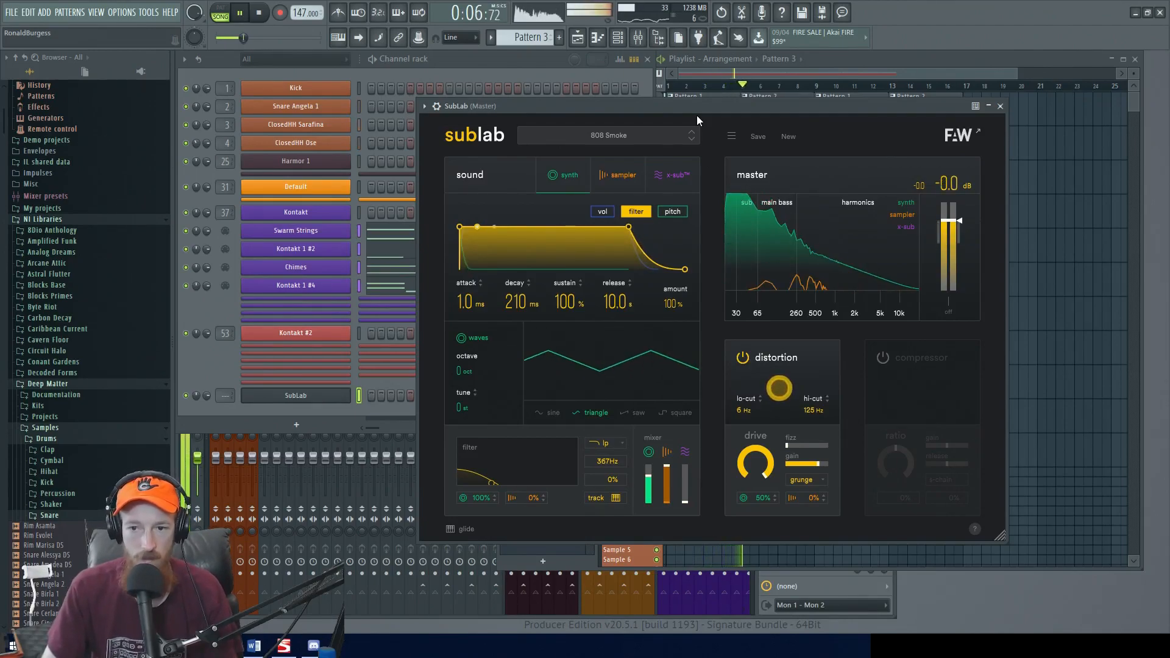
drag(699, 110, 690, 114)
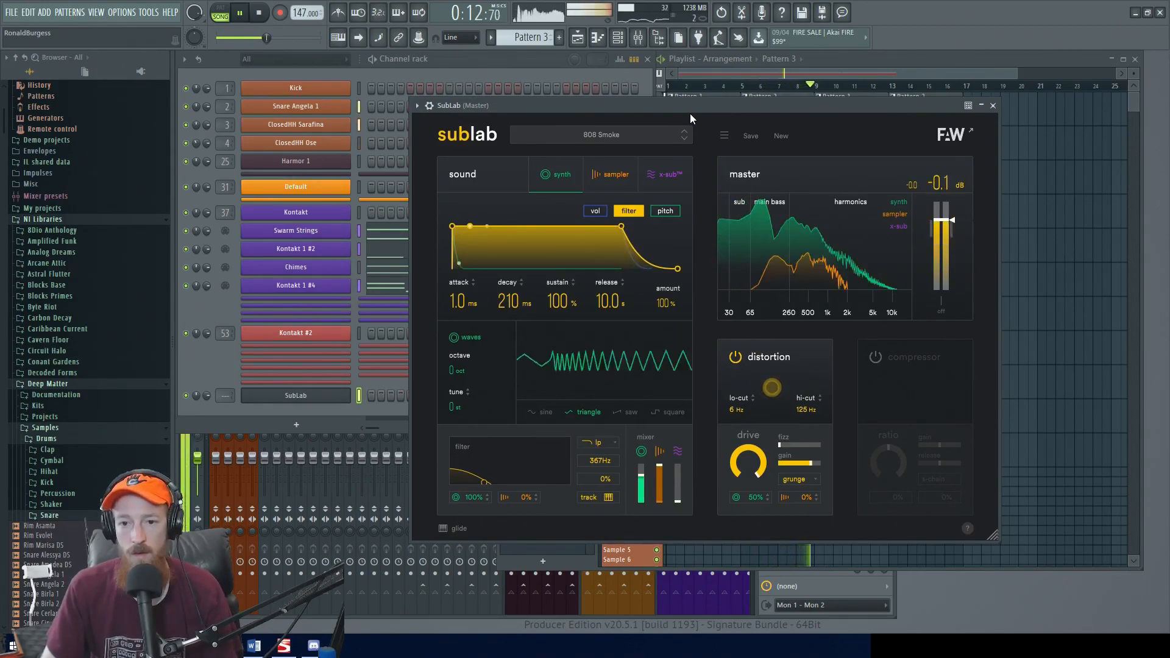
key(space)
drag(690, 113, 667, 109)
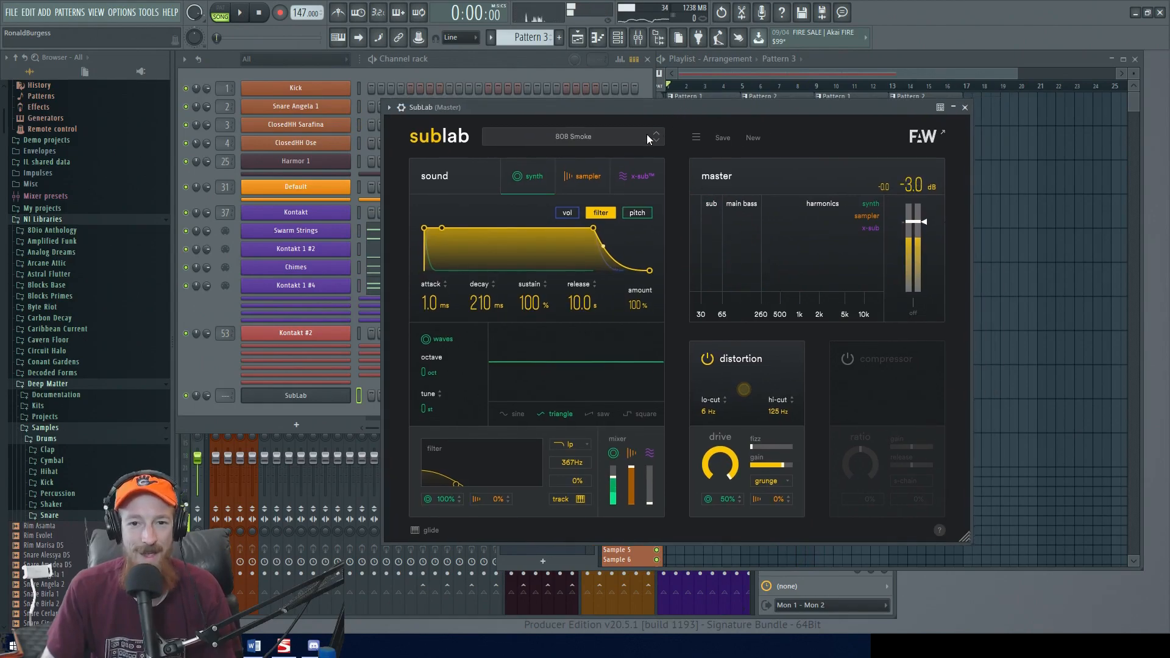
- Close SubLab and deselect the two Pattern 3 clips in the playlist
click(295, 397)
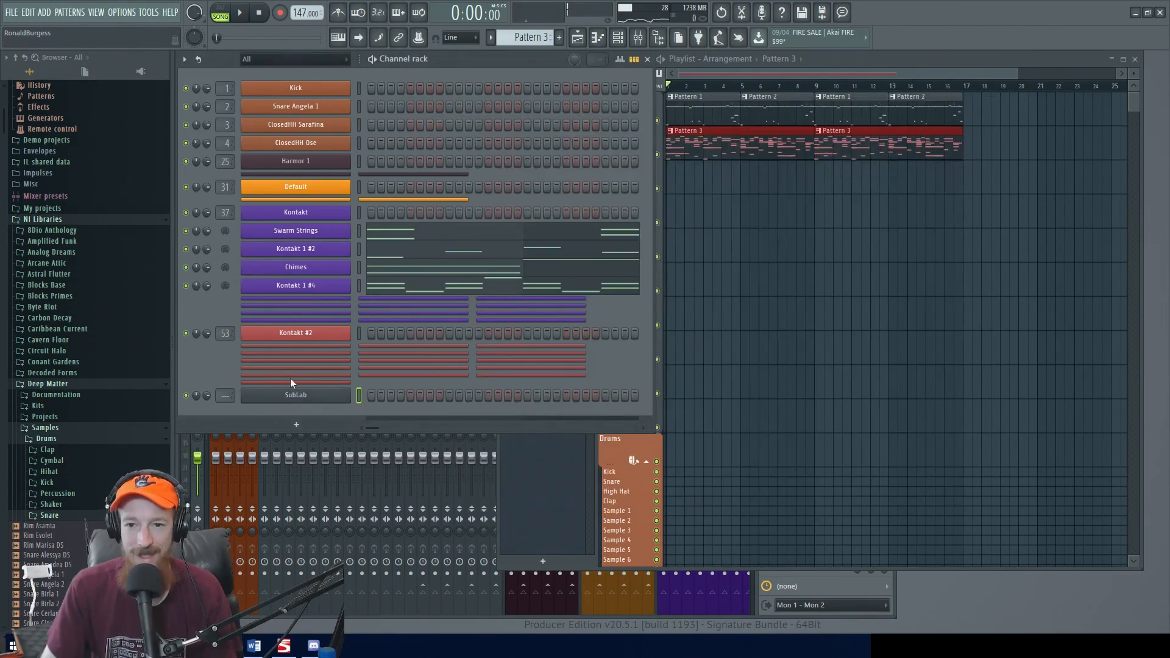
click(791, 94)
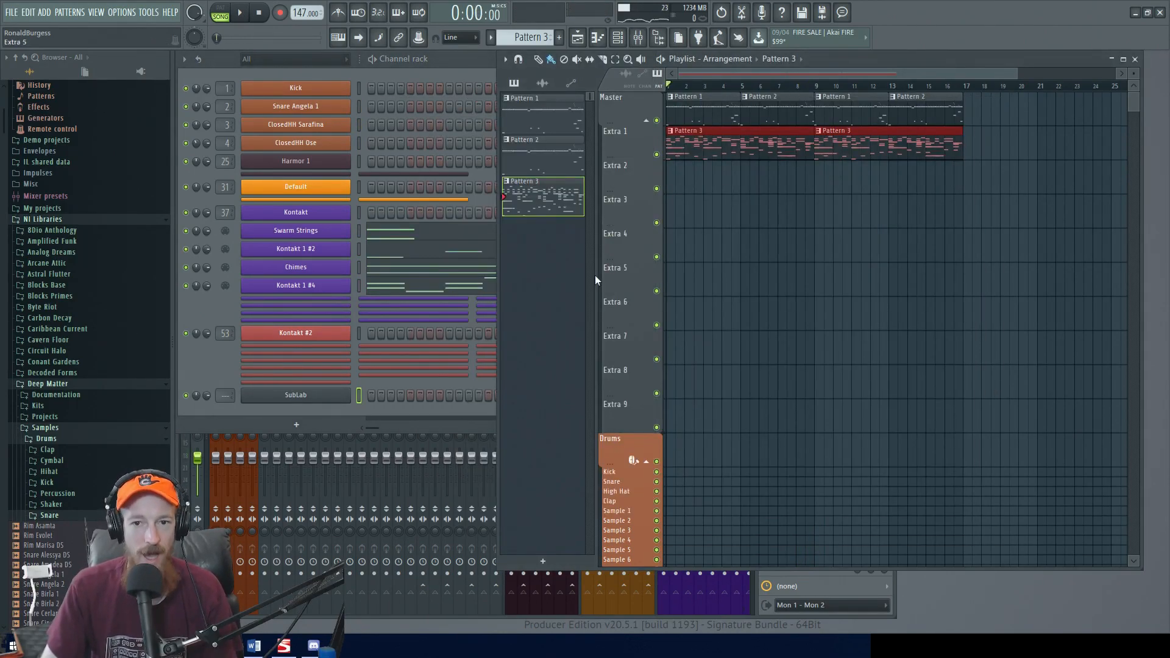
ctrl+drag(705, 122, 1026, 185)
ctrl+click(938, 198)
- Open the mixer and the Kontakt channel holding the strings, Celesta, tubular bells and glockenspiel
click(640, 43)
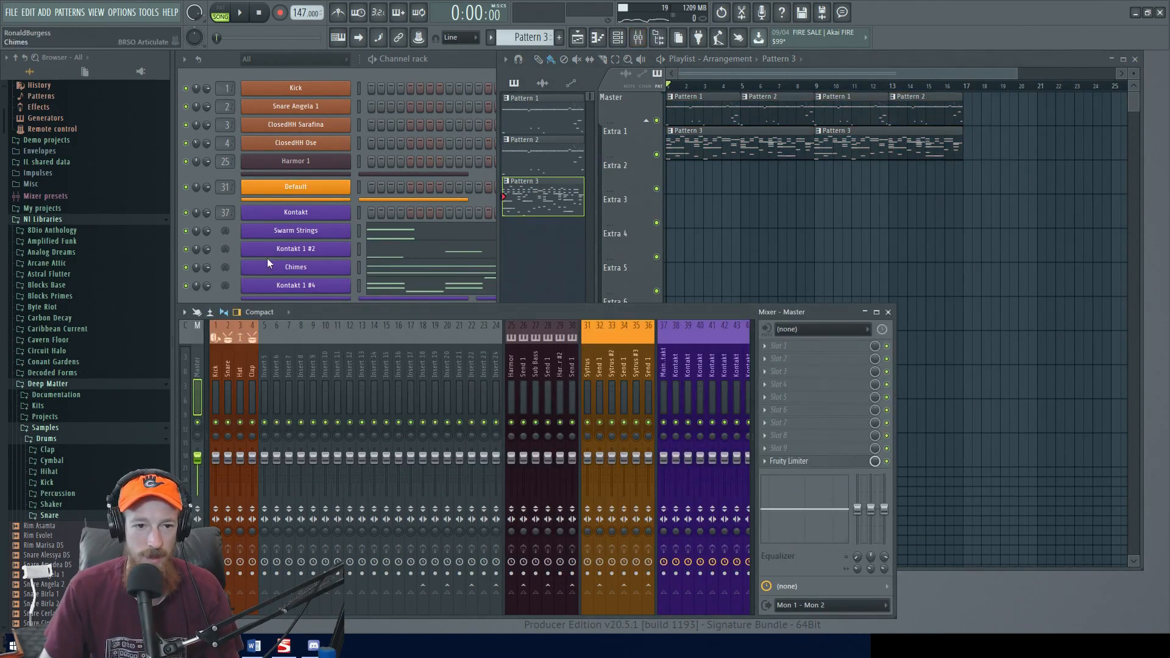
click(199, 199)
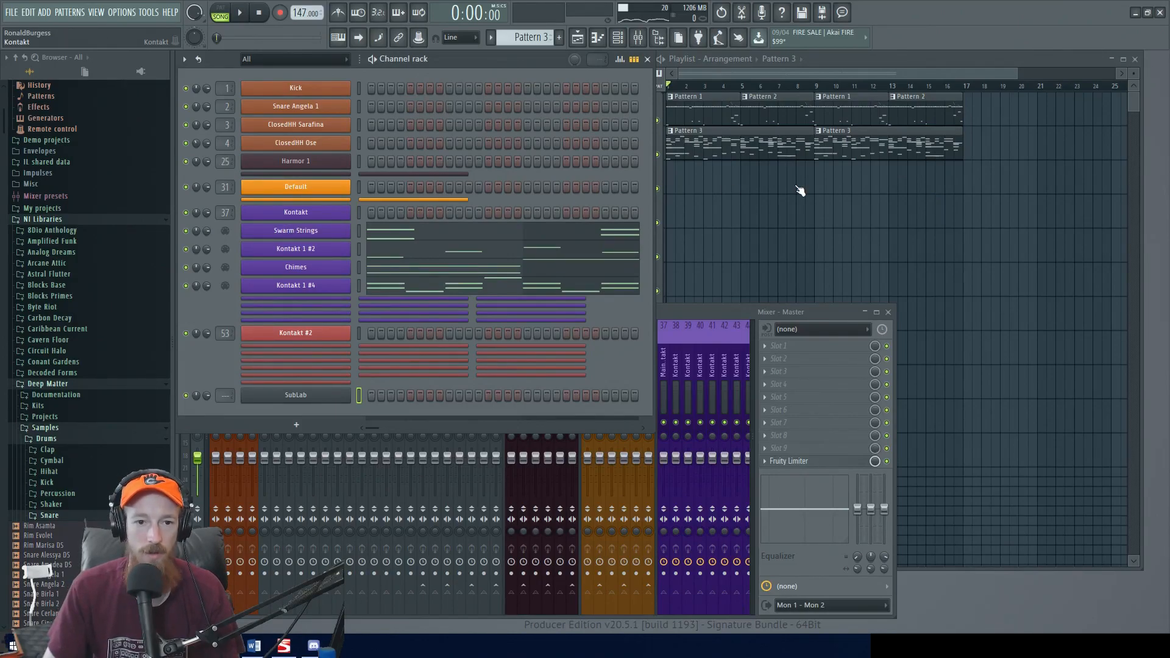
click(311, 209)
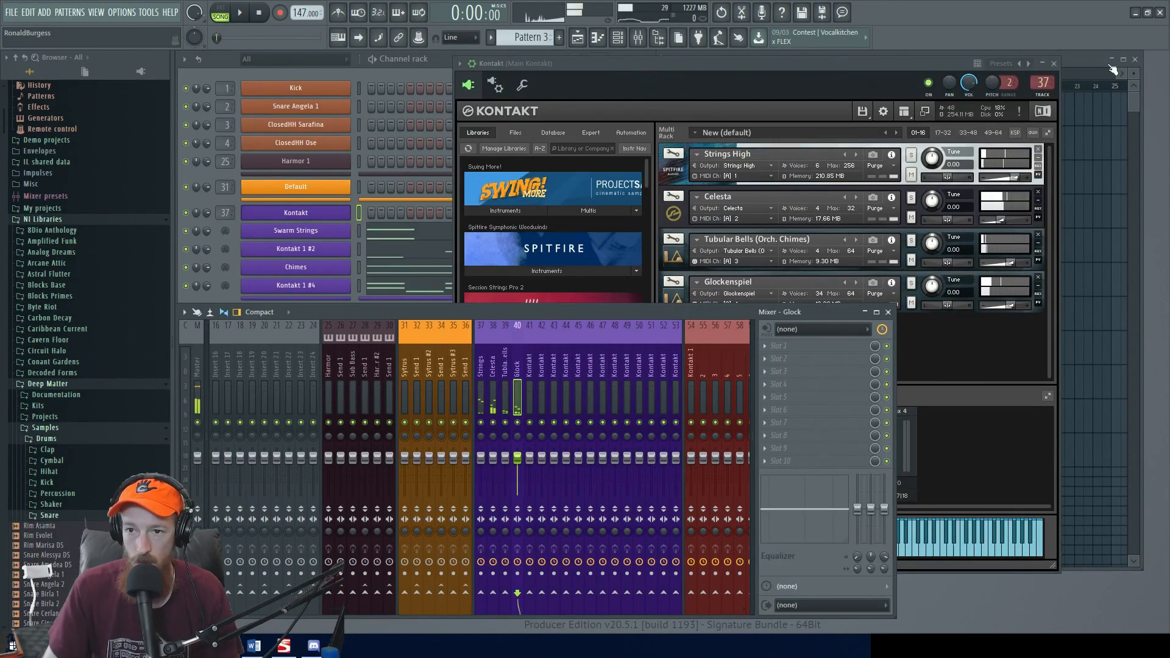
- Close the Kontakt window and route the SubLab channel to mixer track 5
click(1053, 64)
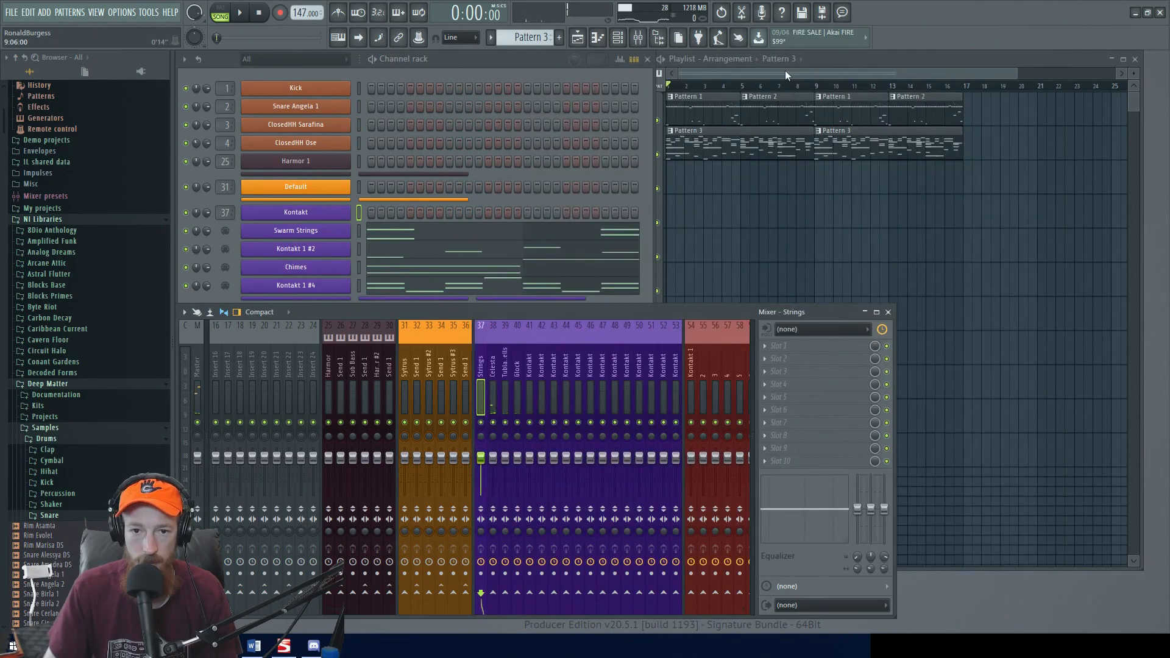
drag(564, 311, 599, 286)
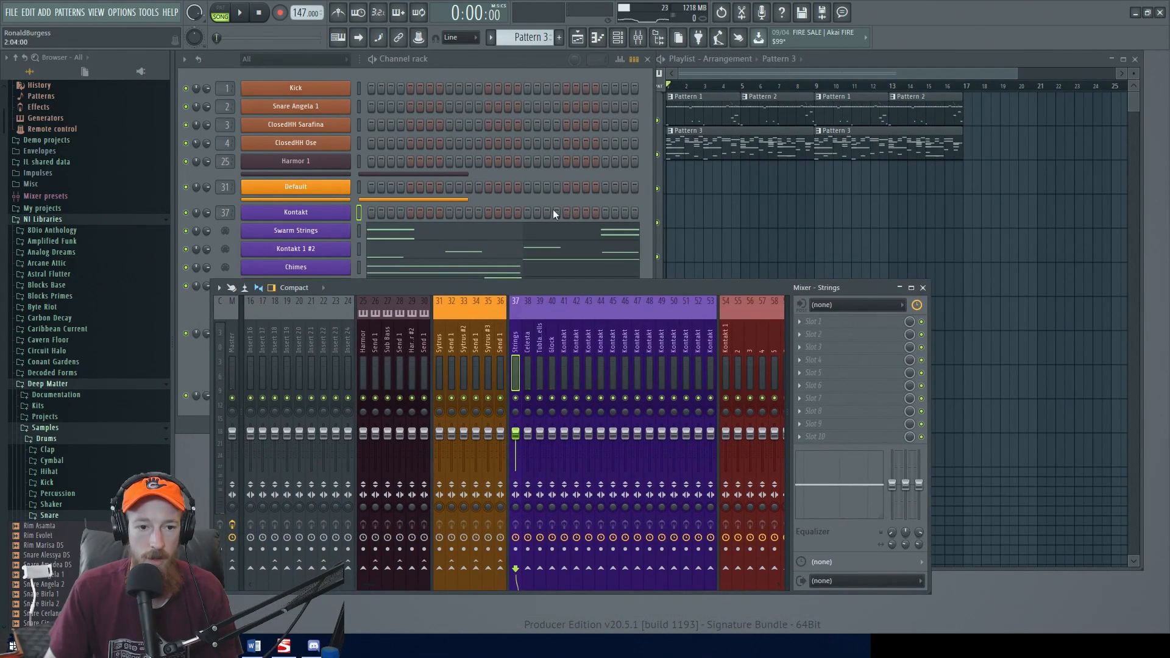
click(183, 305)
click(292, 395)
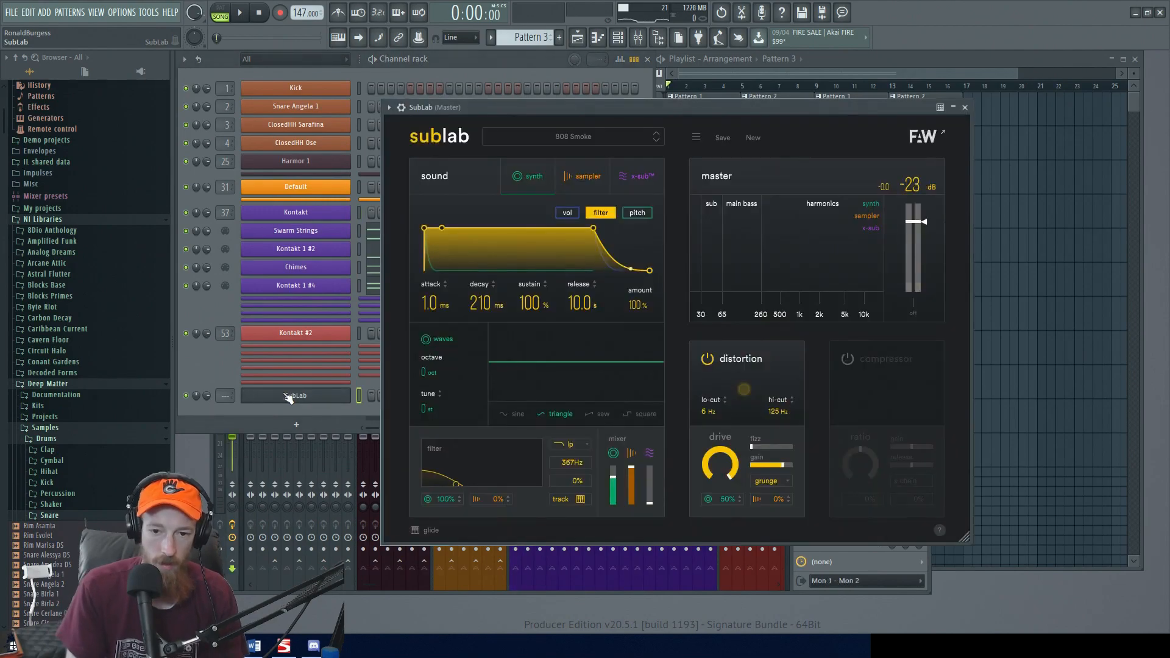
key(F9)
click(630, 105)
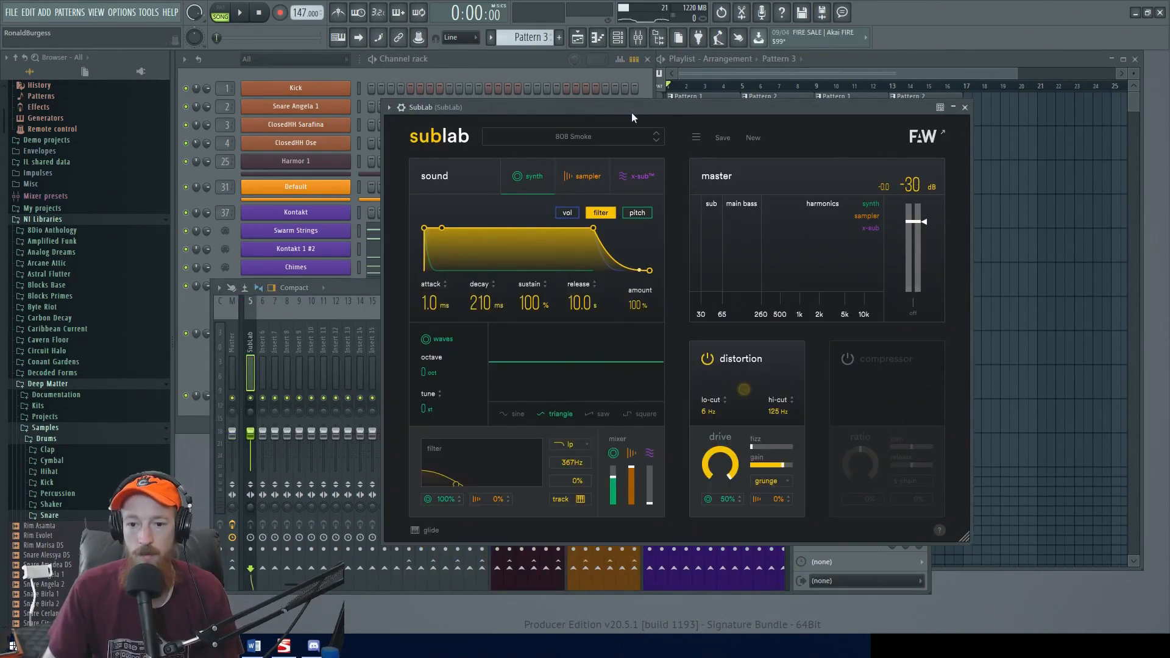
- Raise the synth amount of SubLab's distortion to 56% while the beat plays, and close SubLab to return to the mixer
key(space)
drag(755, 448, 795, 448)
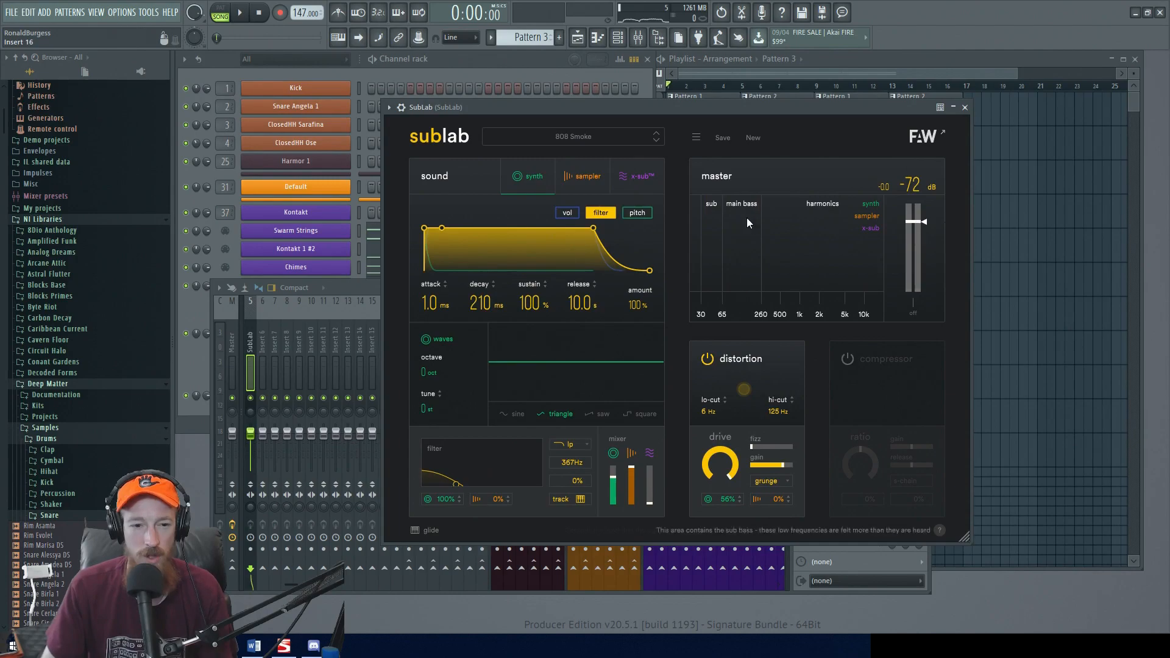
click(250, 356)
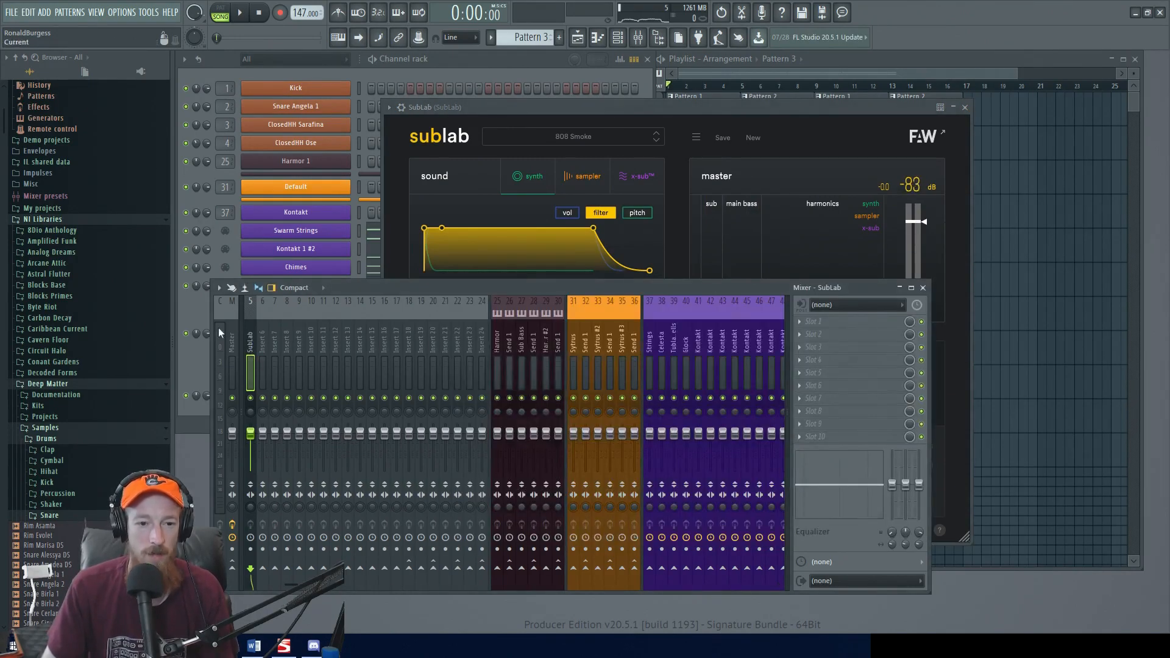
click(197, 355)
click(295, 395)
click(661, 331)
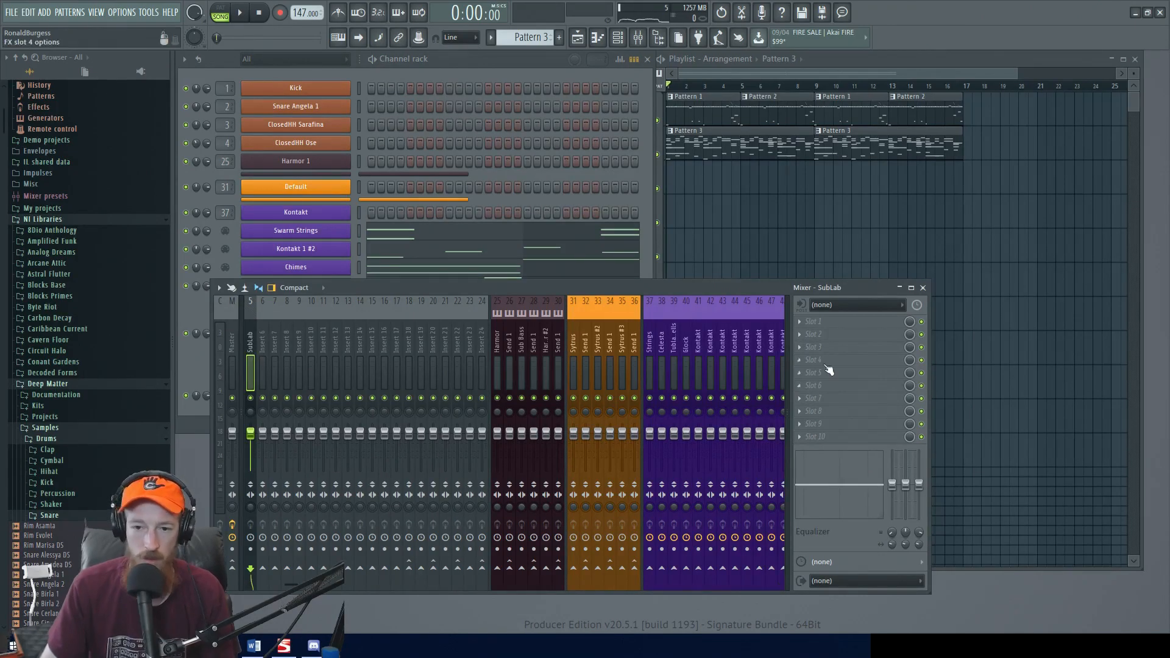
- Add Fruity WaveShaper to slot 4 of the SubLab mixer track, bend its curve upward and audition it with the beat
key(F8)
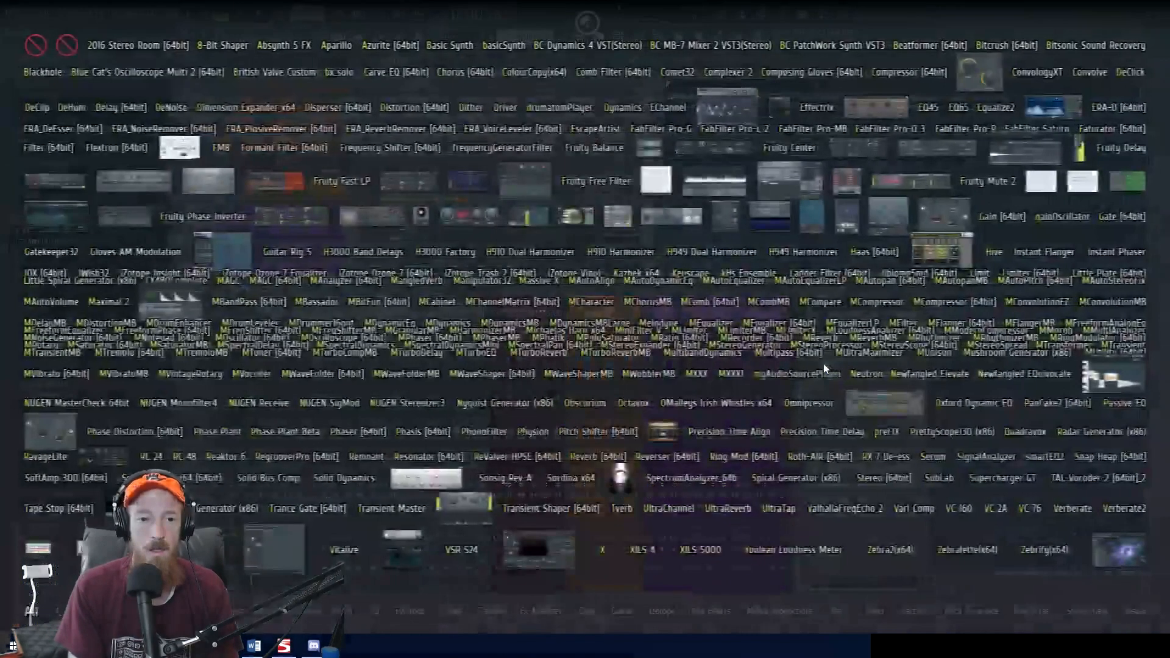
text(wave)
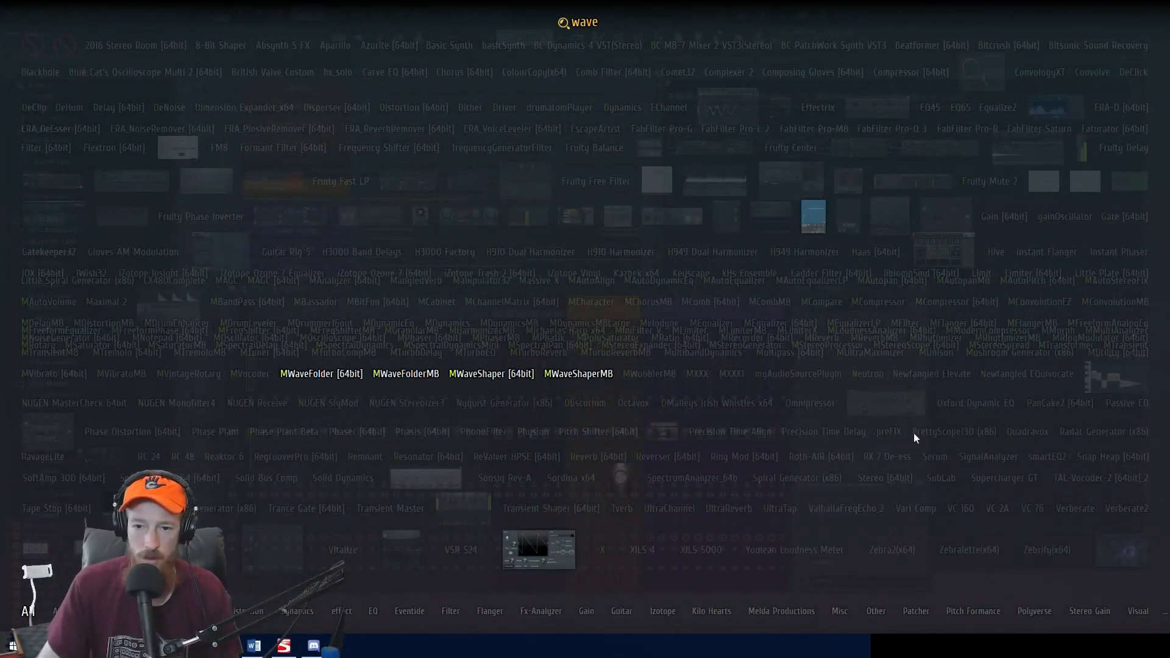
click(815, 227)
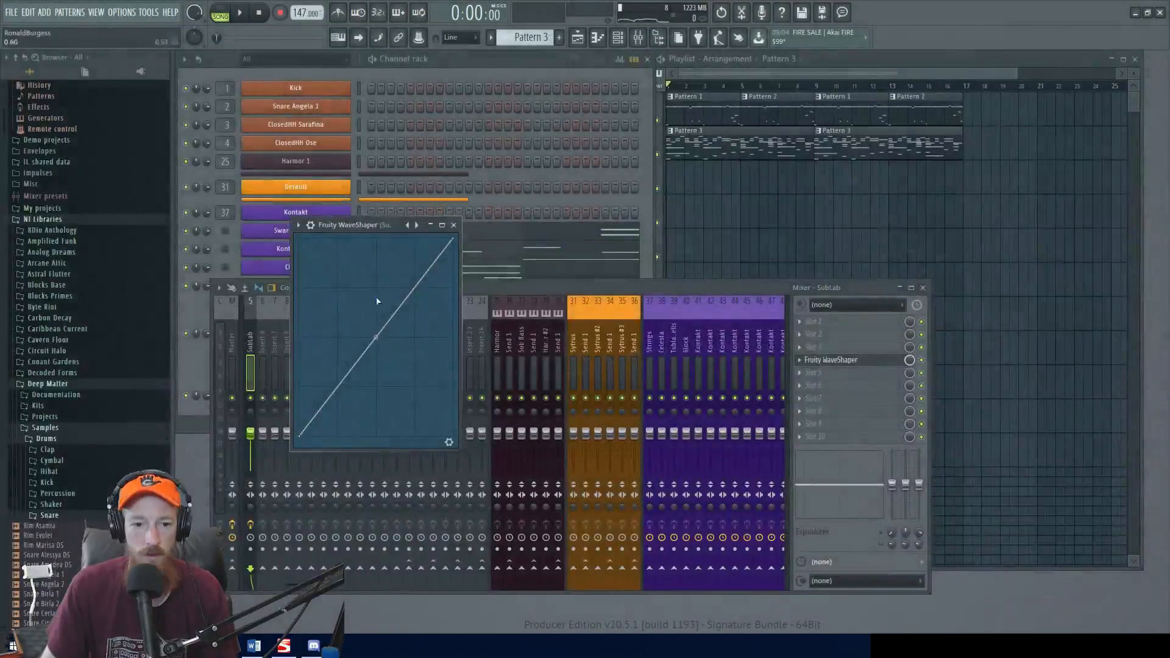
key(space)
drag(376, 338, 376, 299)
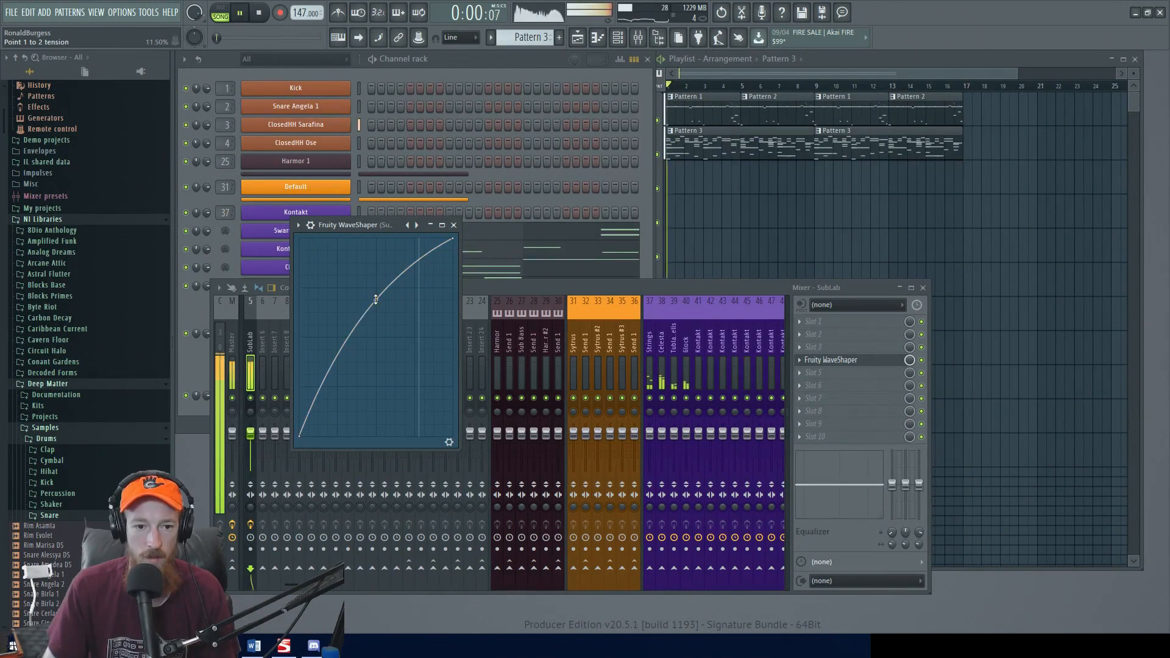
key(space)
click(453, 226)
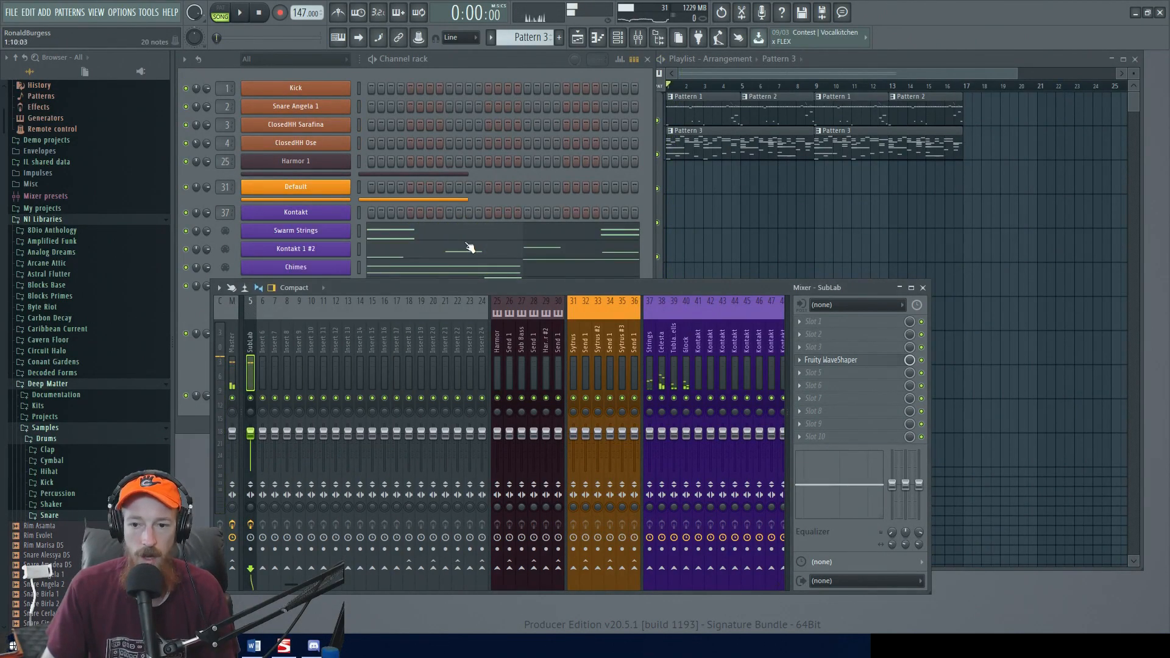
key(space)
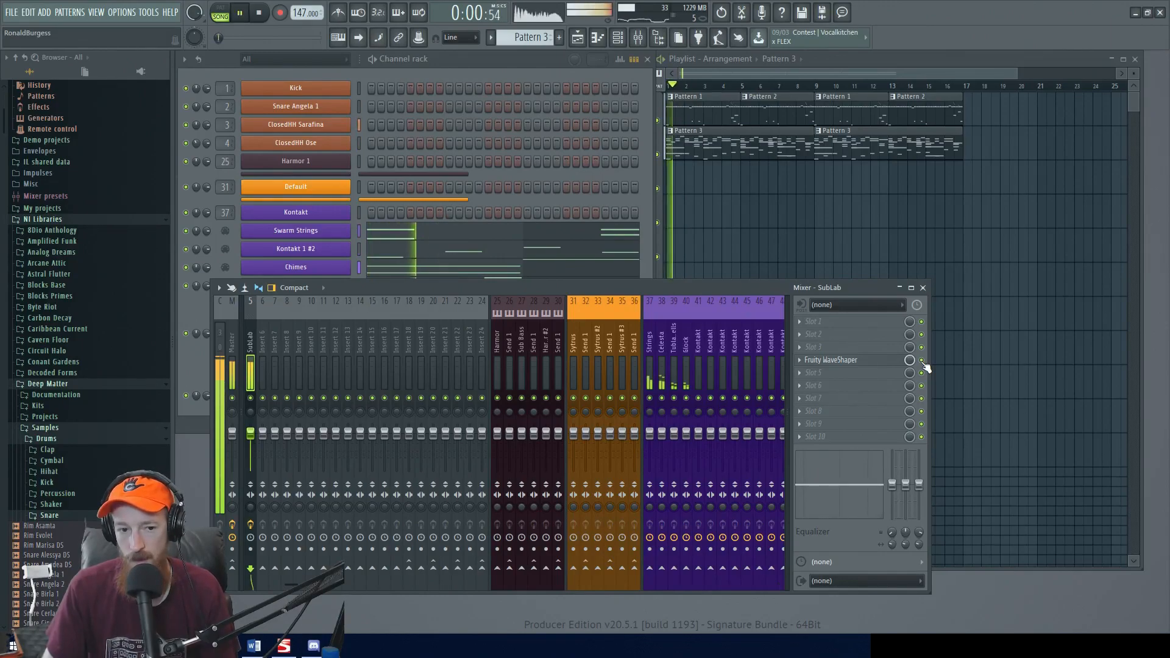
key(space)
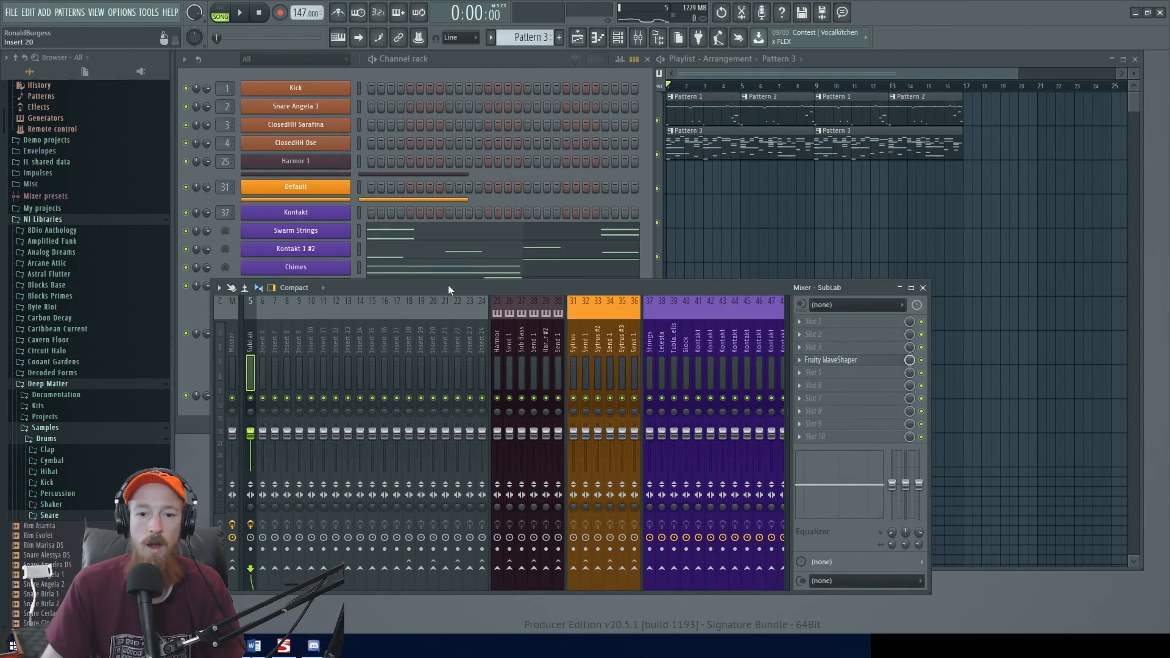
- Lower the SubLab mixer fader and the faders of tracks 37 to 45, from Strings through the Kontakt tracks, to a matching level
key(space)
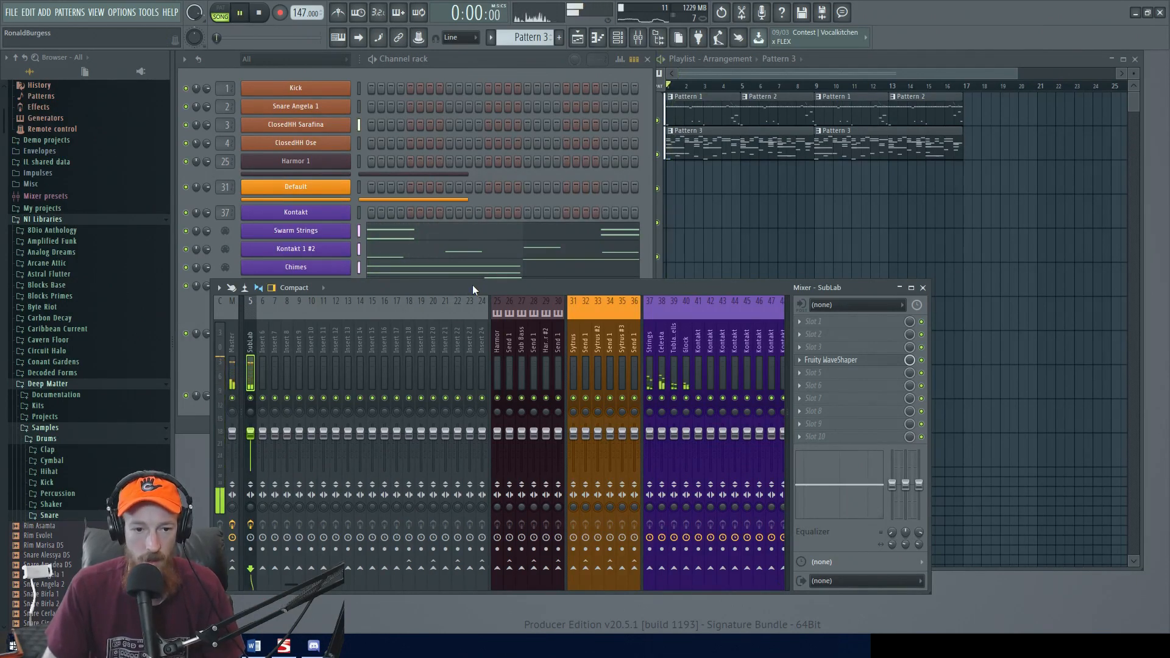
key(space)
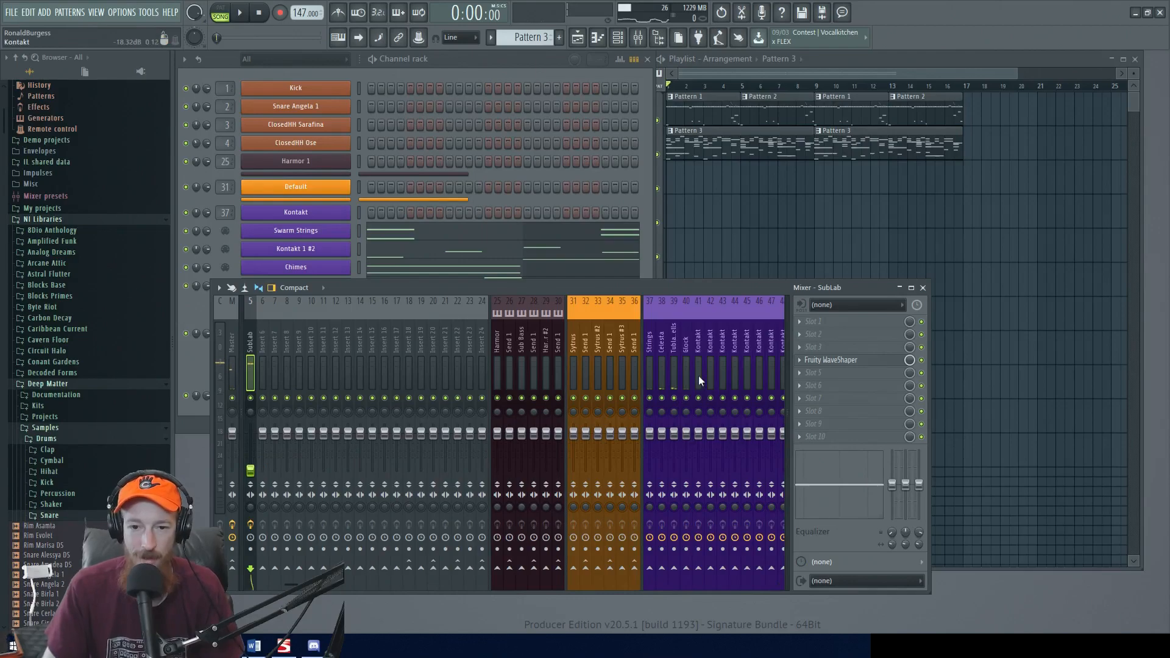
drag(650, 369, 709, 378)
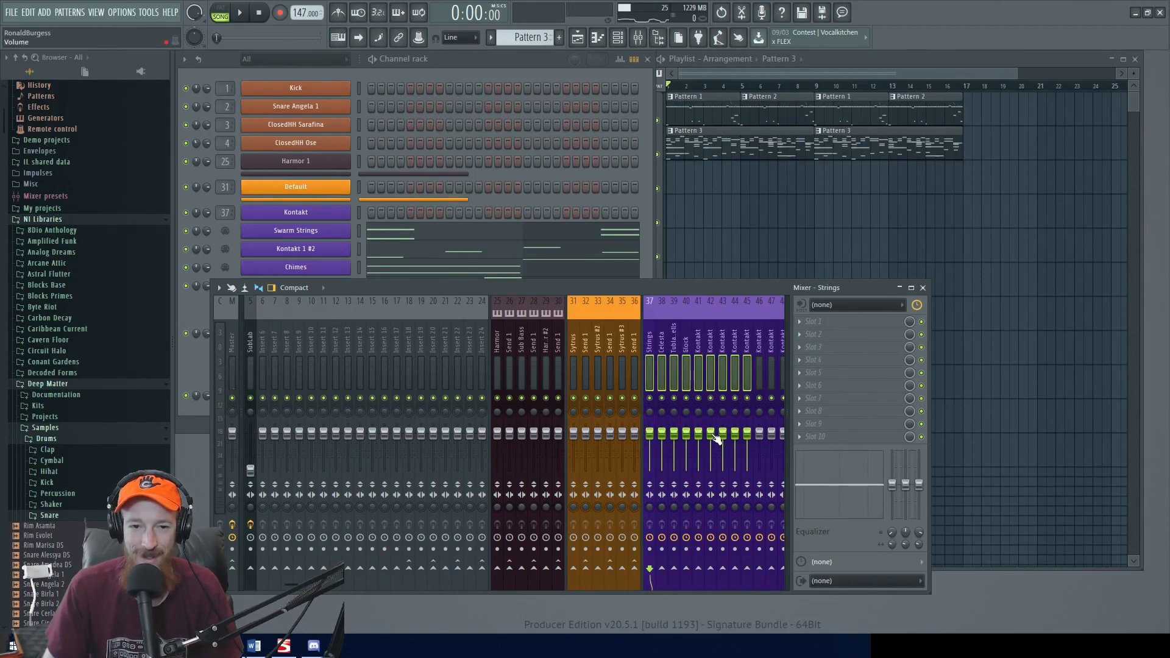
drag(715, 435, 714, 471)
- Switch to Pattern 1 and route Kick, Snare Angela 1, ClosedHH Sarafina and ClosedHH Ose to mixer tracks 6 to 9
click(300, 60)
click(298, 72)
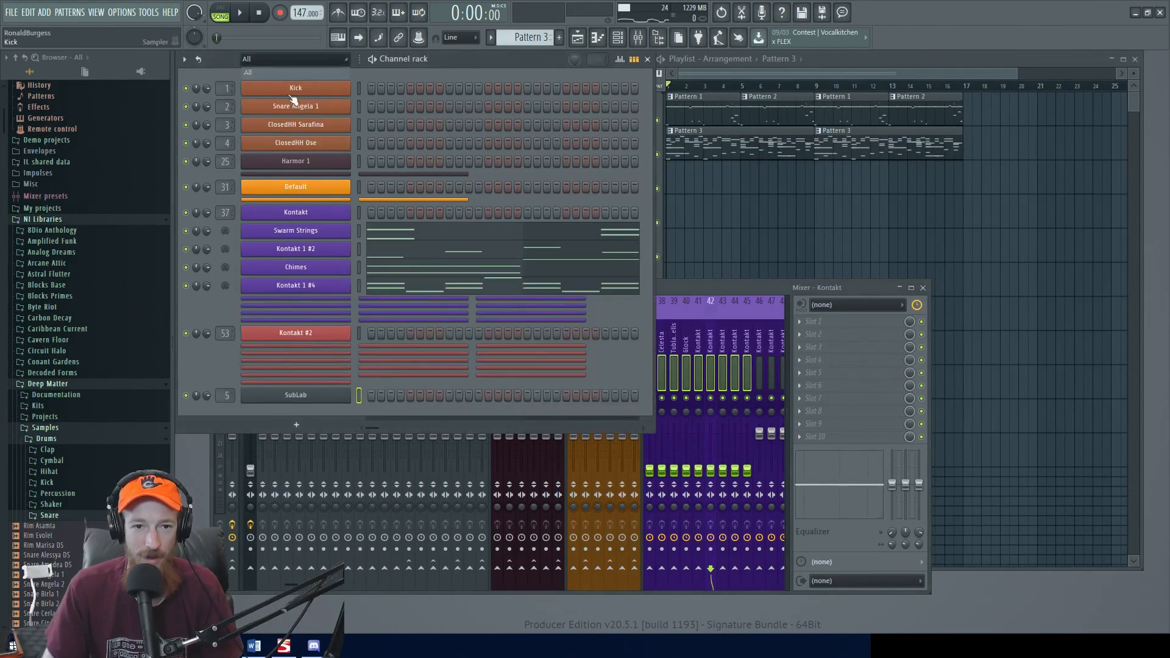
click(715, 96)
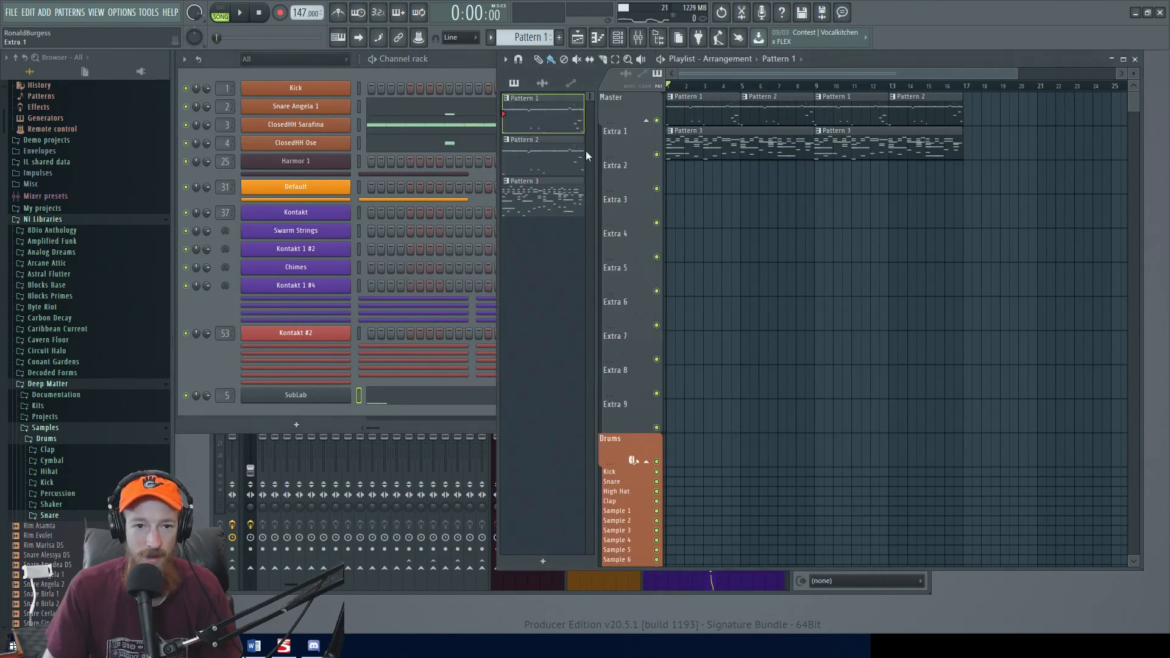
click(312, 74)
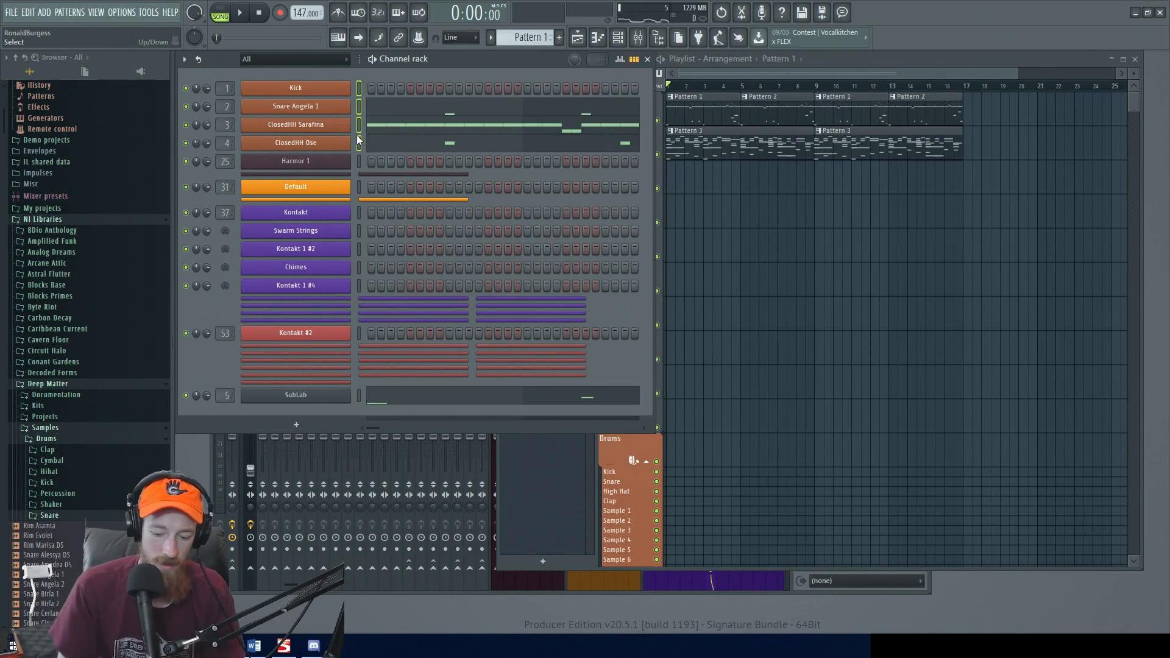
key(ctrl+l)
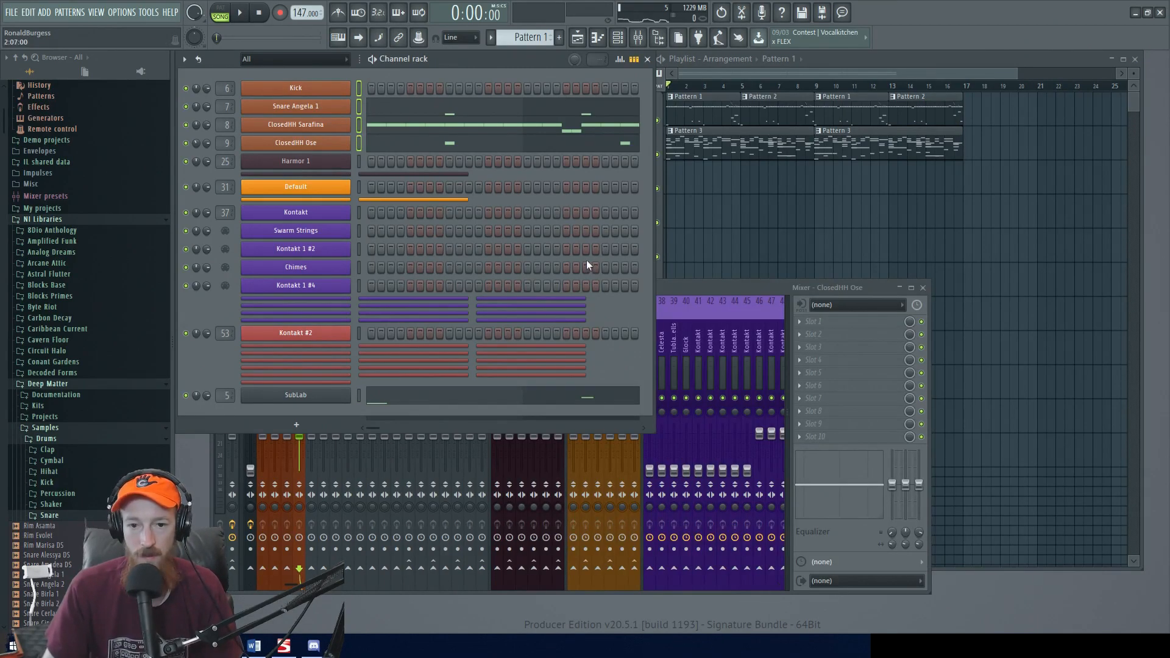
- Play back the newly routed drums and lower the faders of mixer tracks 1 to 9 together
click(671, 281)
key(space)
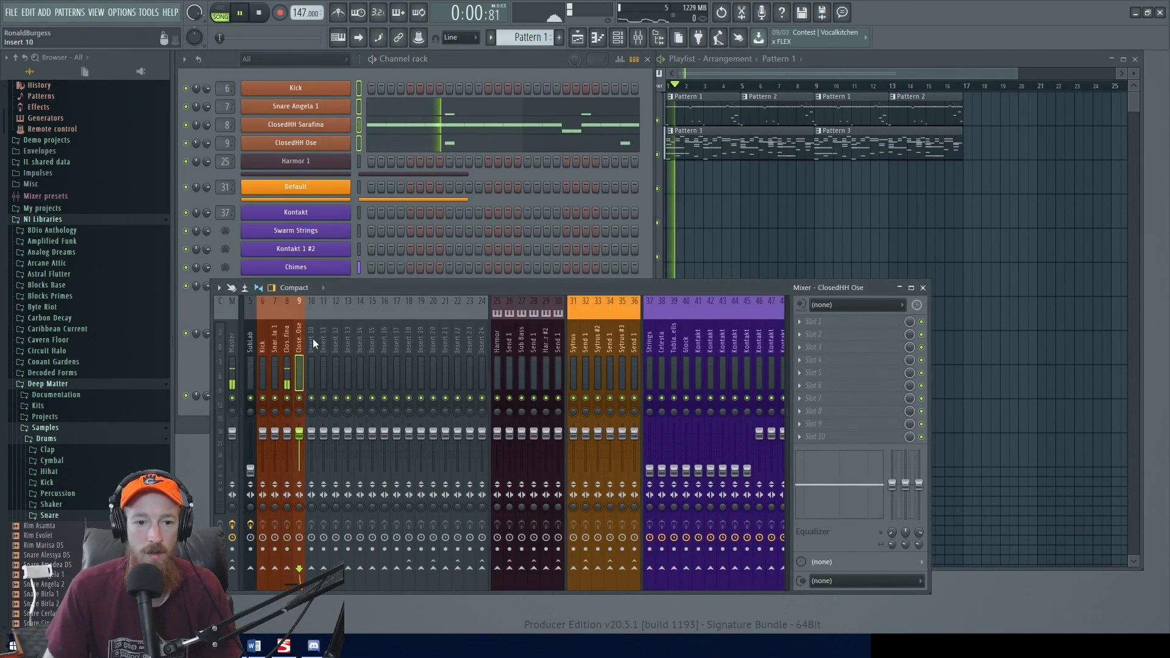
click(287, 364)
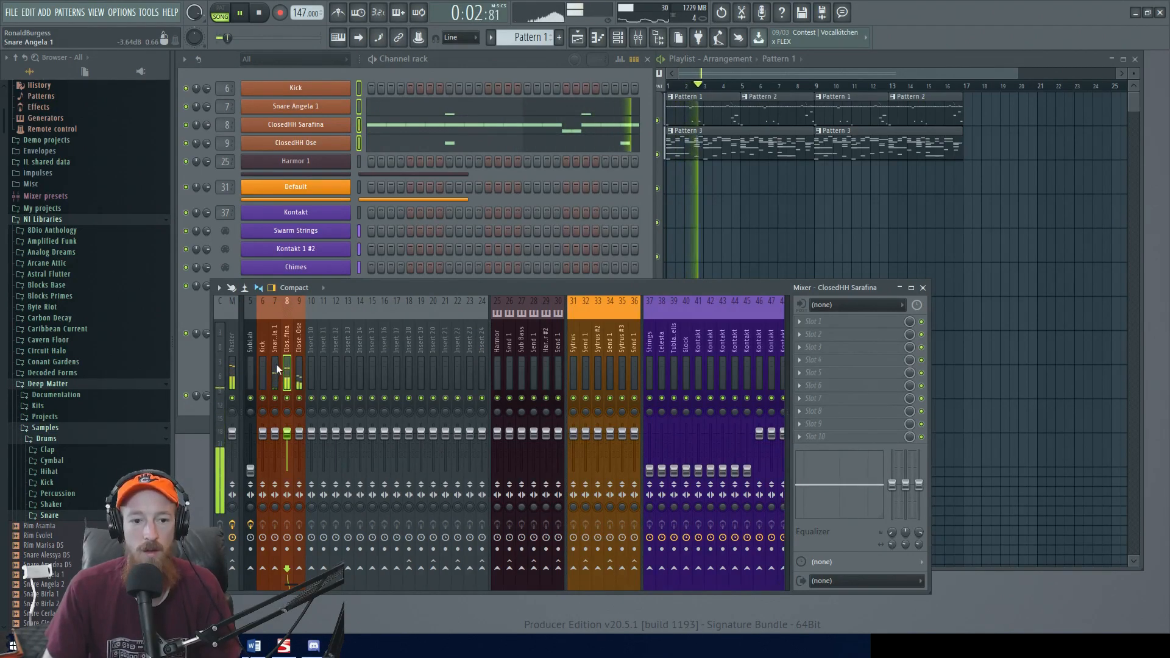
key(space)
click(276, 354)
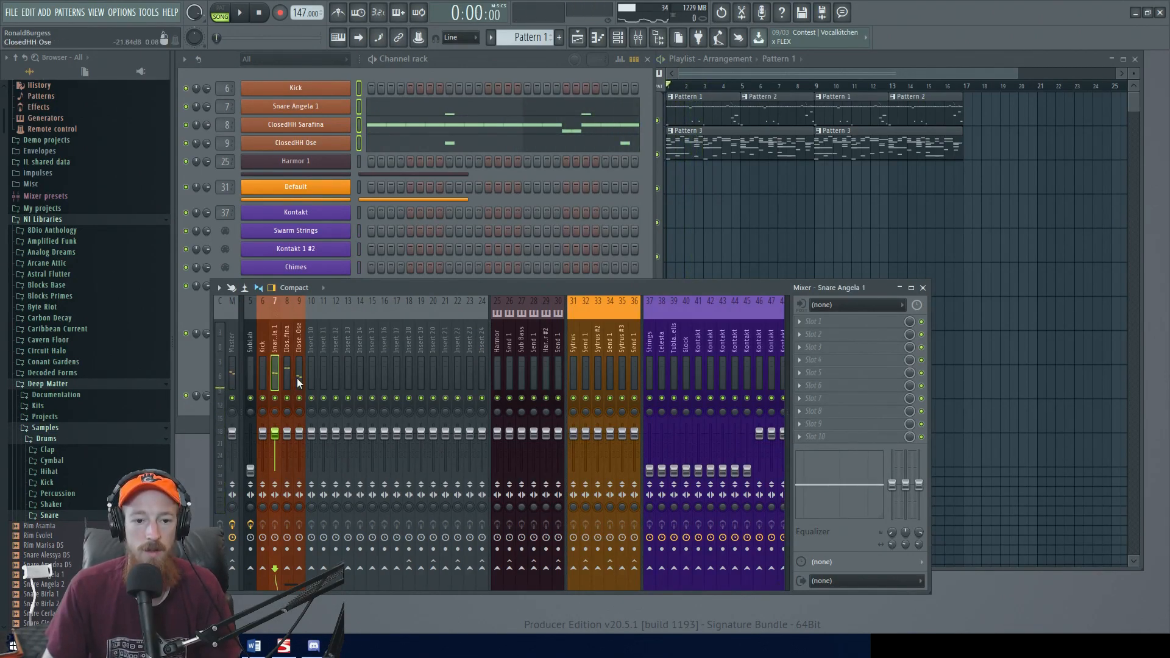
drag(297, 376, 248, 384)
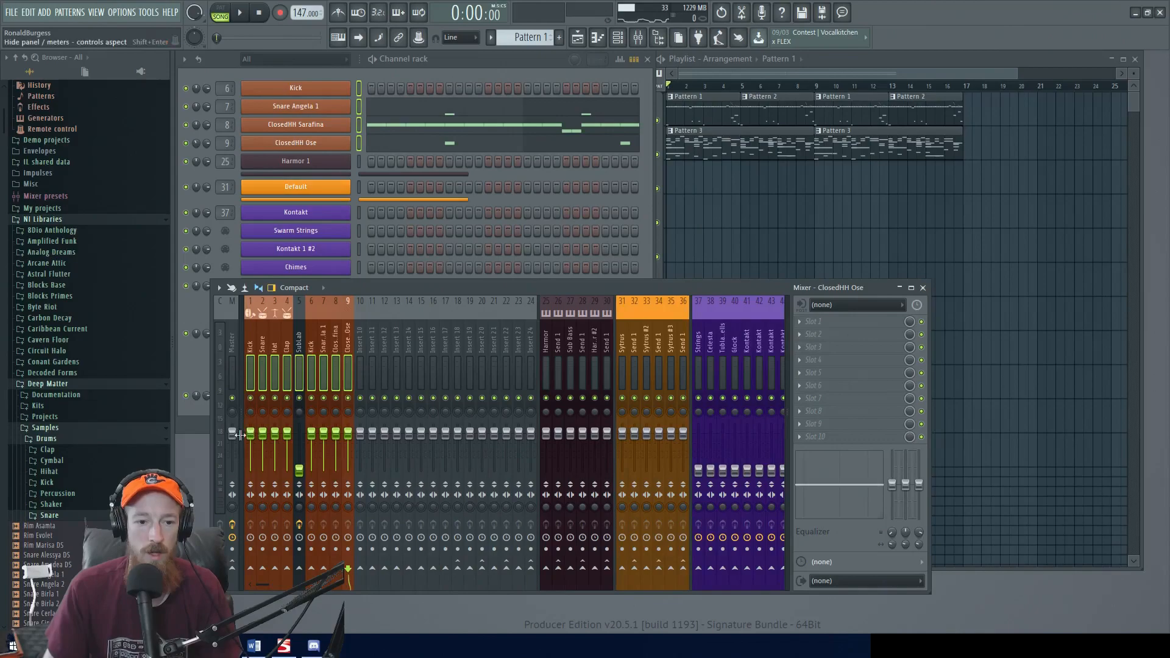
drag(252, 439, 252, 476)
- Raise the SubLab mixer fader to just below its default level while the beat plays
click(299, 347)
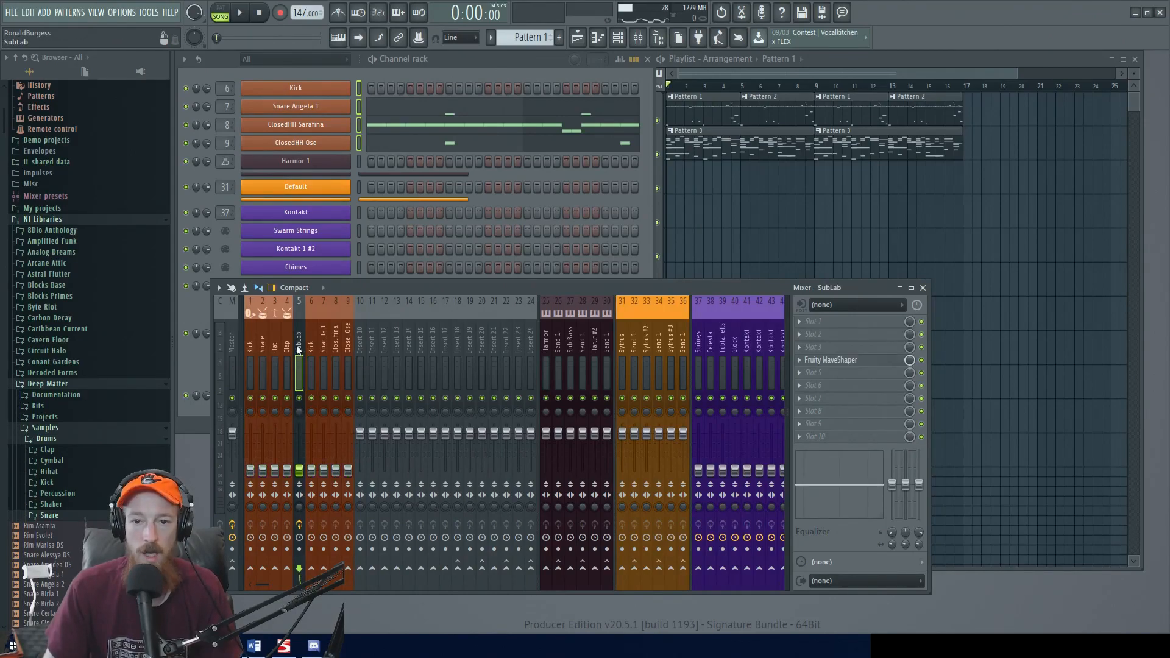
click(705, 90)
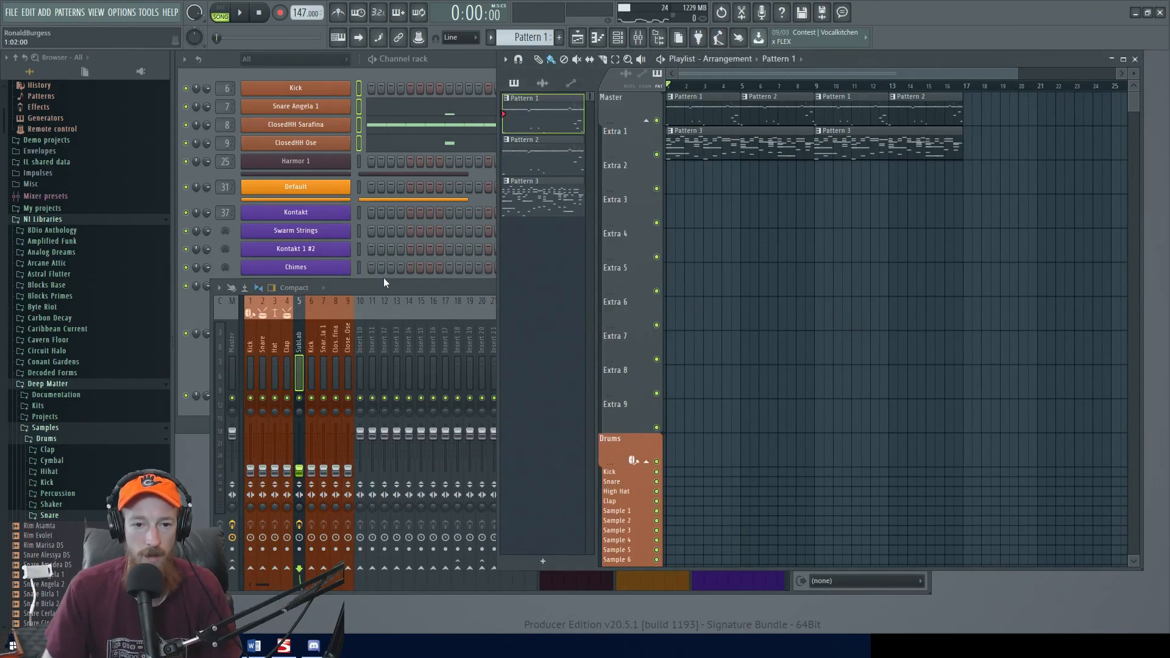
click(384, 281)
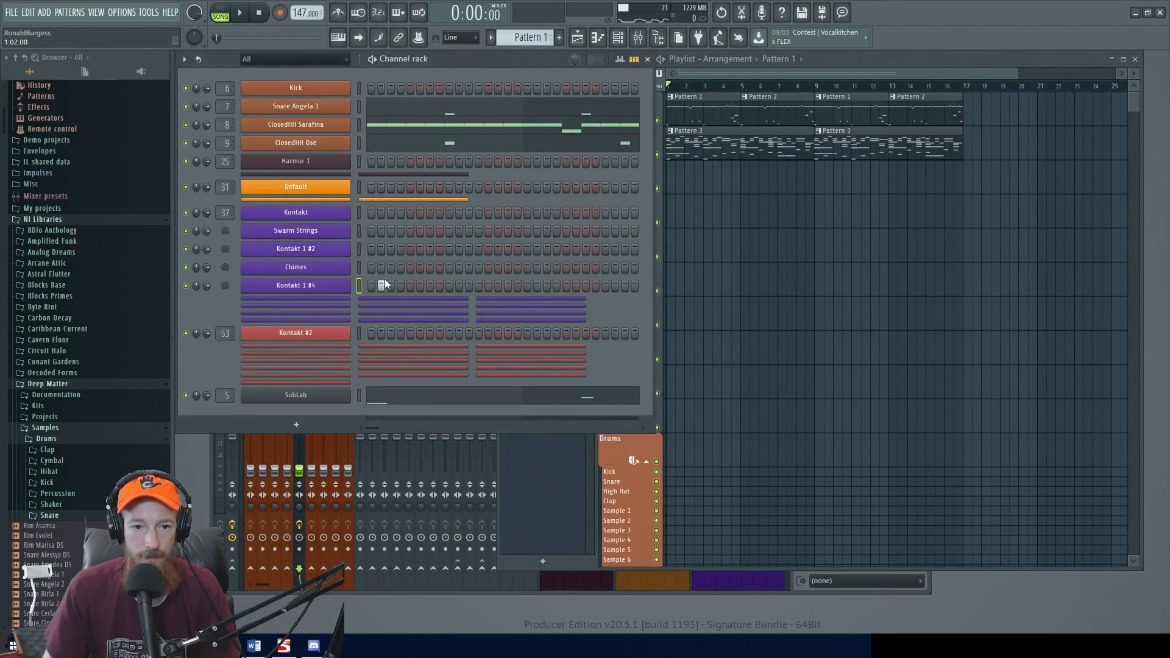
click(387, 590)
key(space)
drag(299, 468, 299, 436)
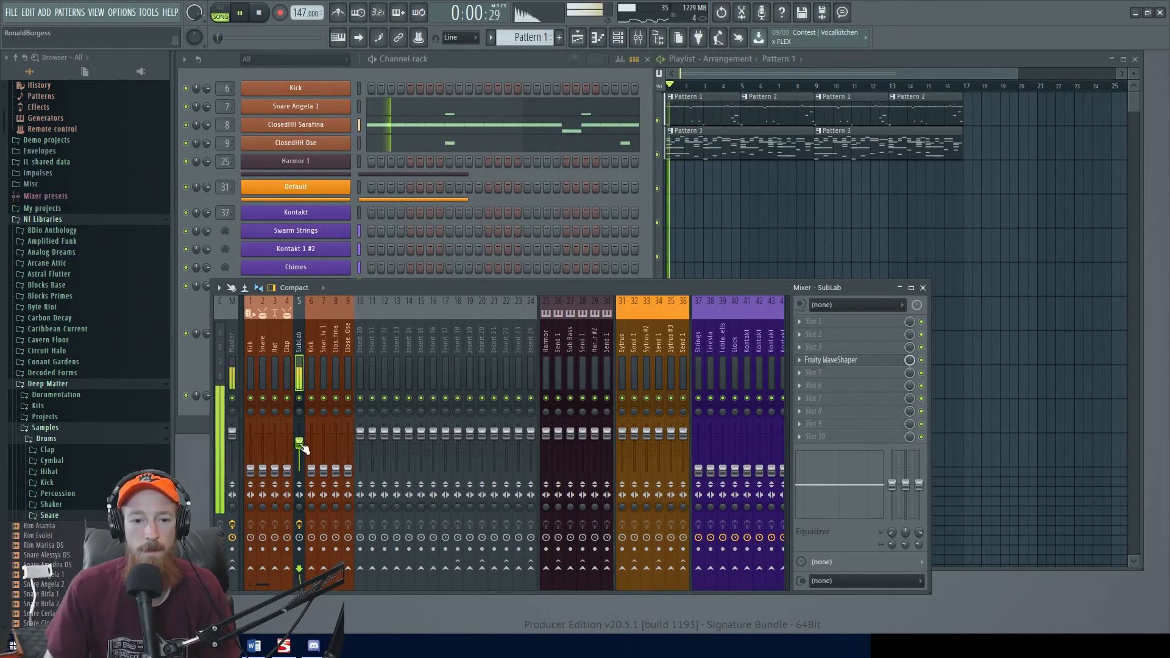
key(space)
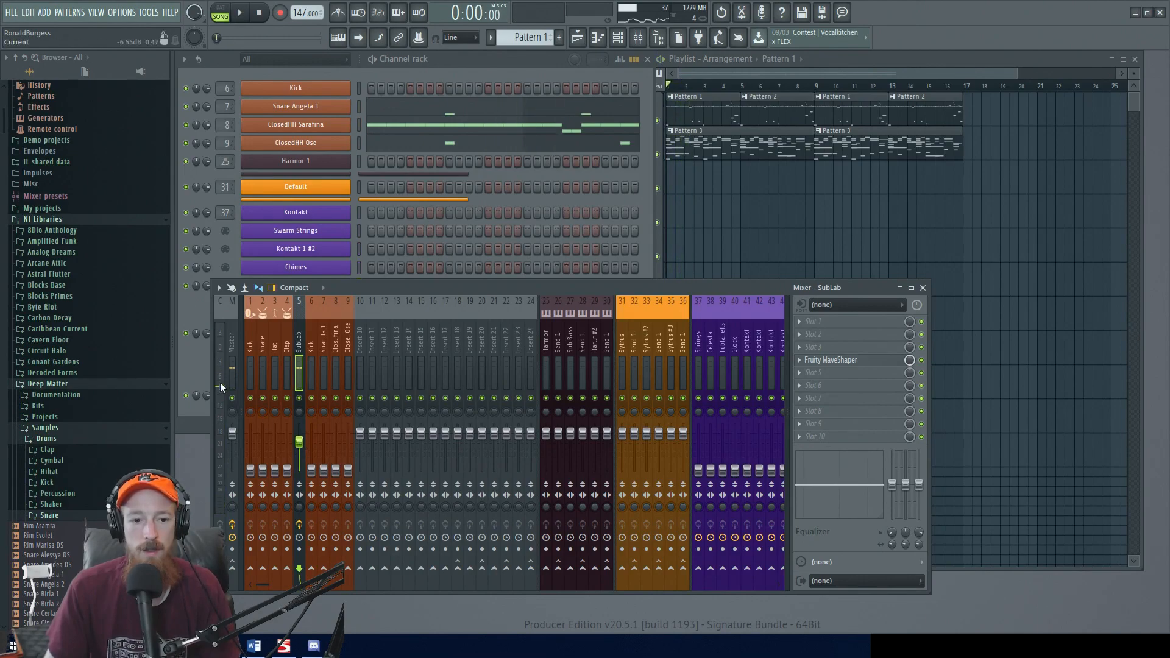
- Try a louder kick on track 6, return it to its lowered level, and set the Snare Angela 1 fader to about -7.0 dB
click(311, 360)
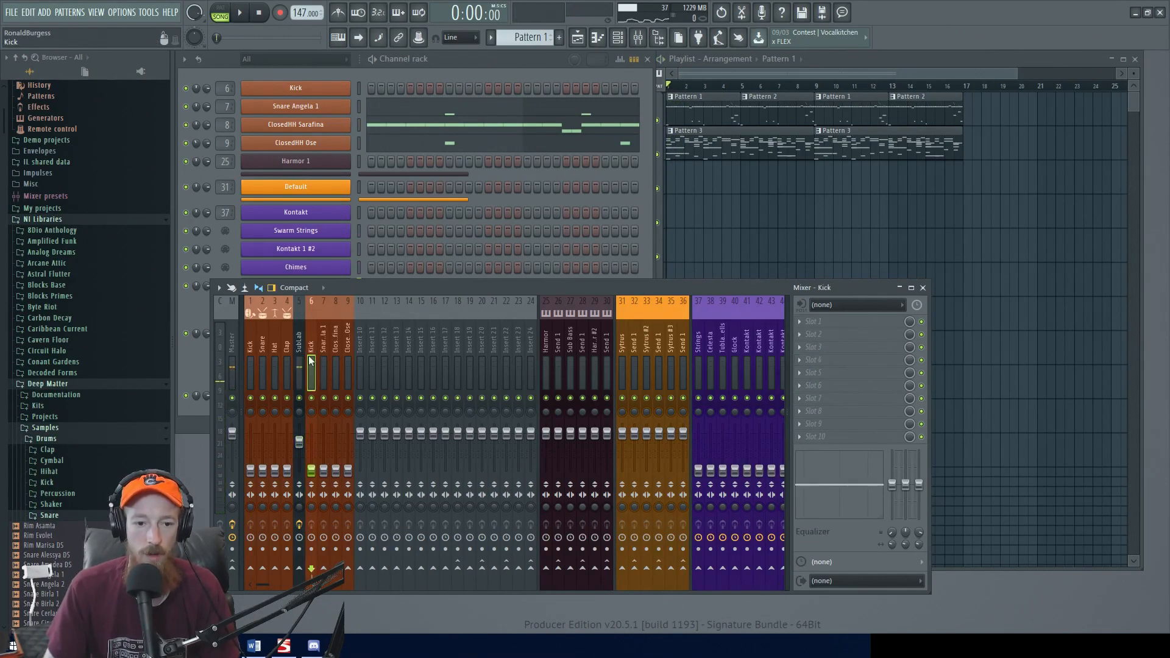
key(space)
drag(311, 470, 311, 466)
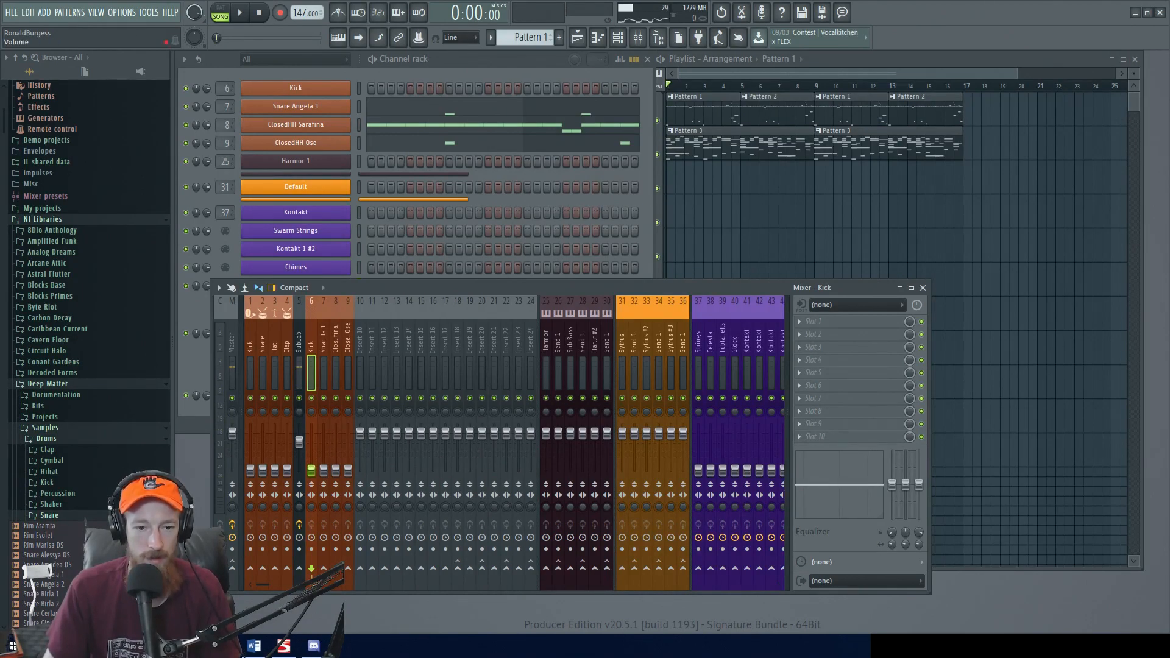
key(space)
mouse_move(310, 449)
mouse_down()
mouse_move(313, 471)
mouse_move(324, 445)
mouse_up()
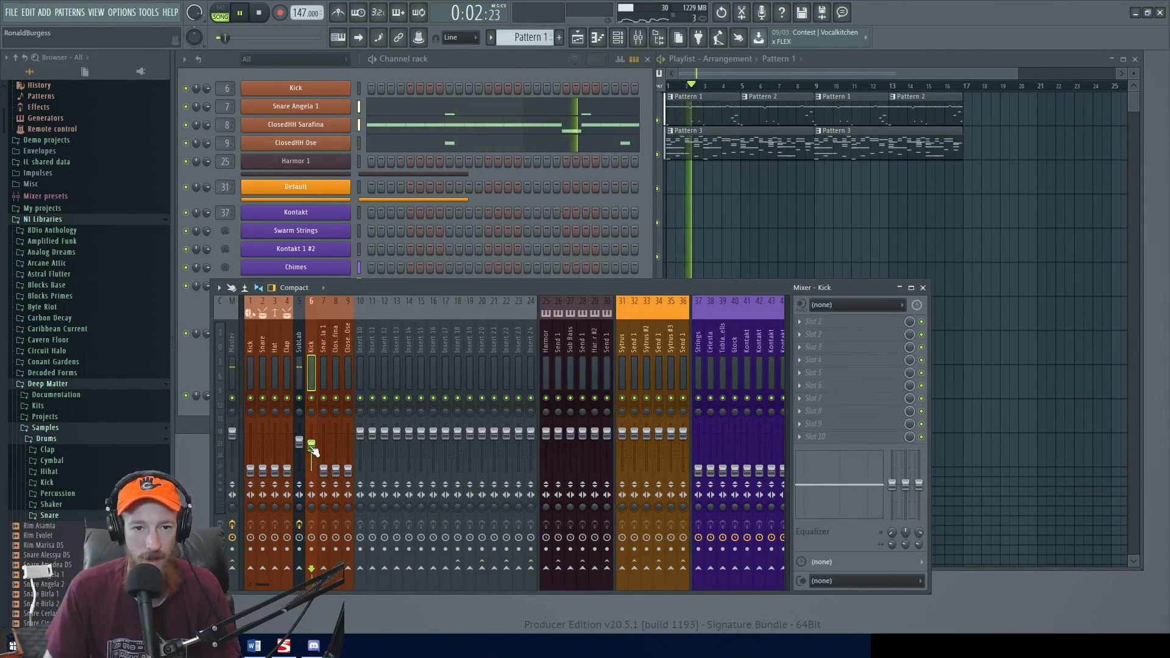
key(space)
key(space)
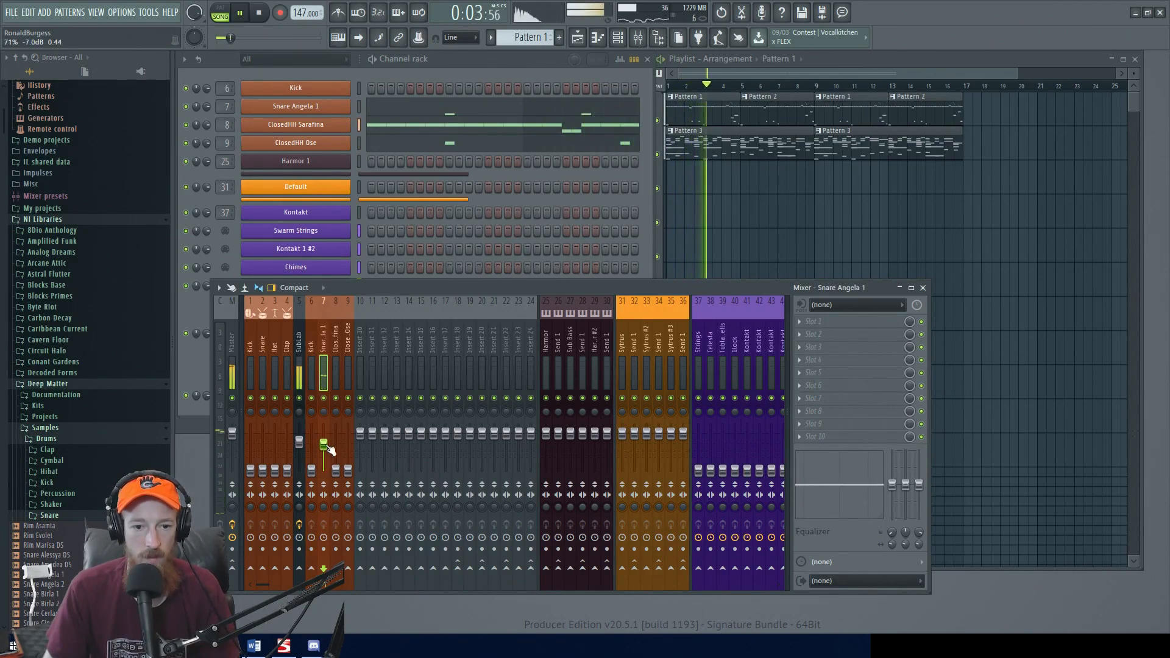
key(space)
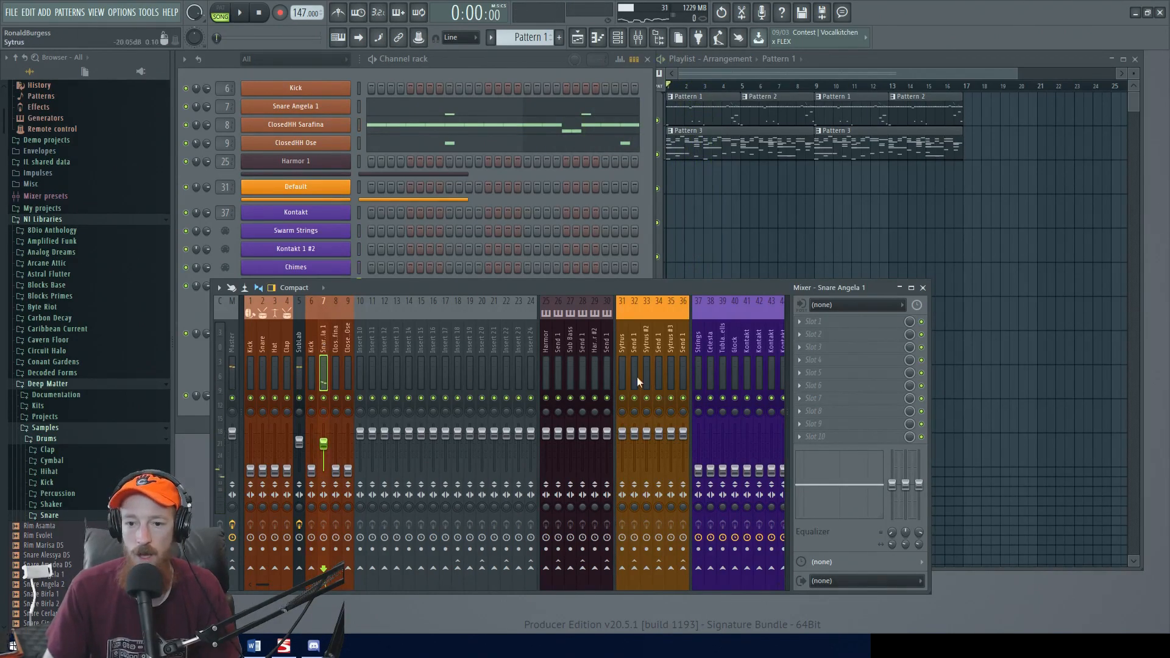
- Load the Sonsig Rev-A reverb into effect slot 3 of the Snare Angela 1 mixer track
middle_click(832, 348)
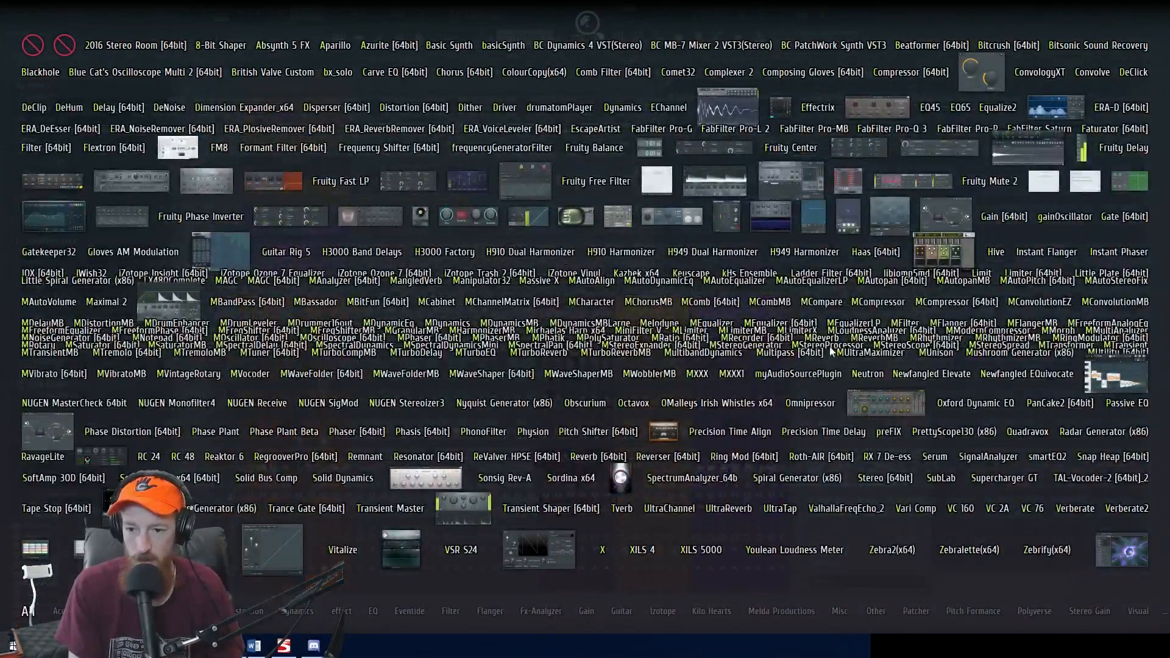
text(song)
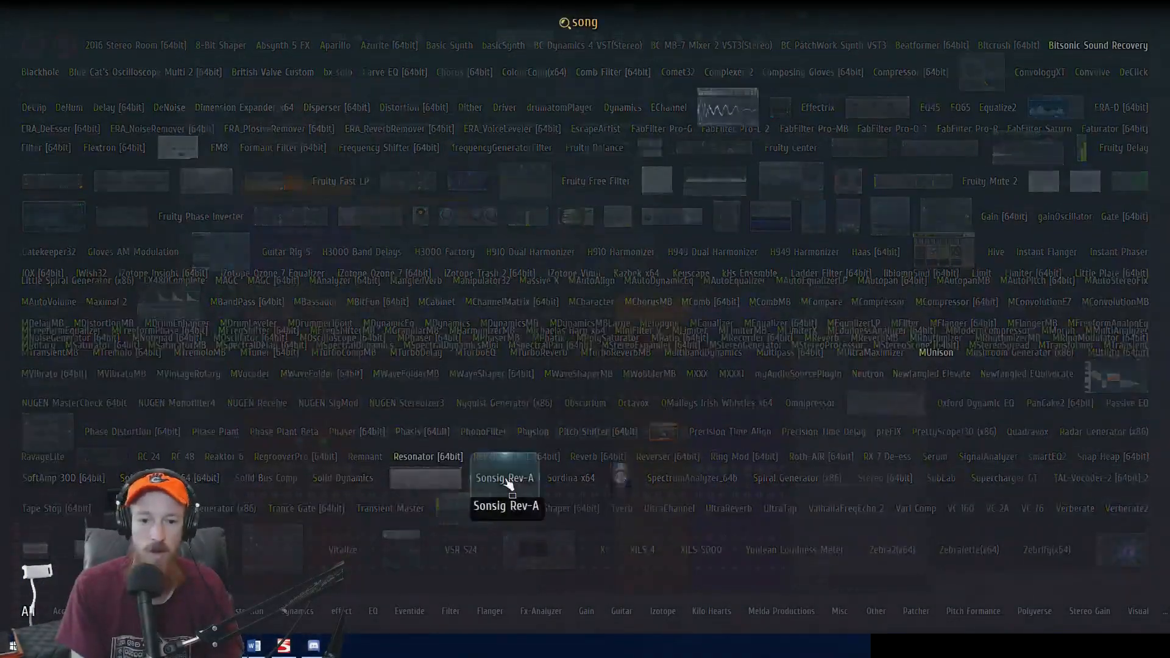
key(BackSpace)
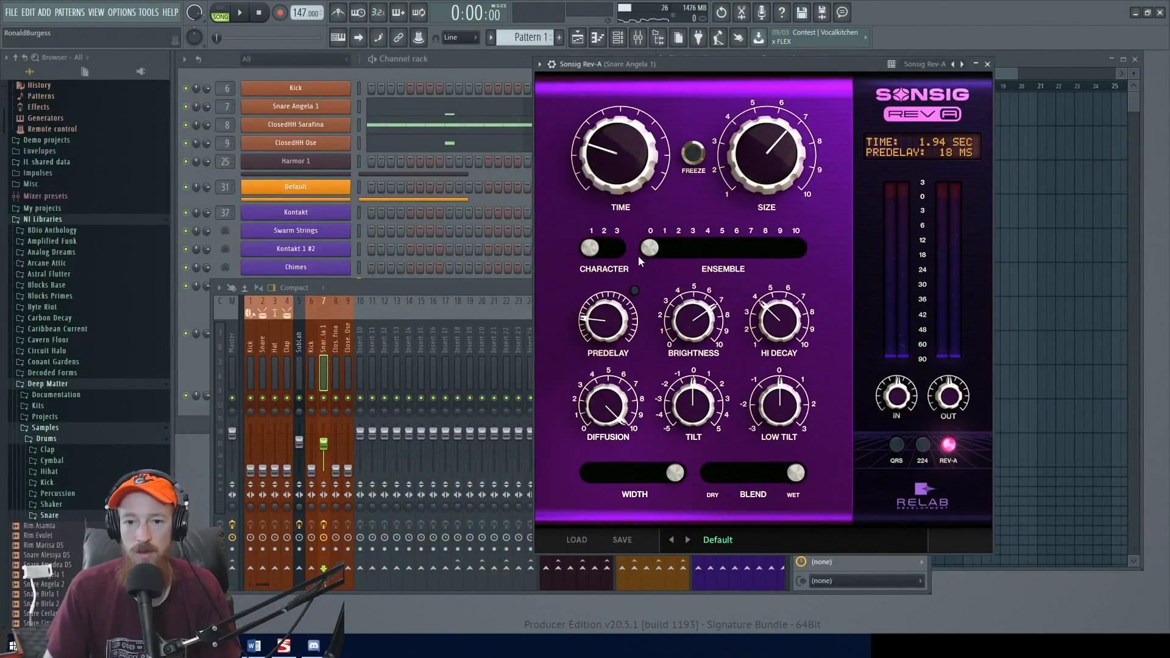
- Set the reverb's ensemble to 6 and character to 2, and reduce its size for a time of 1.01 sec
drag(649, 247, 681, 245)
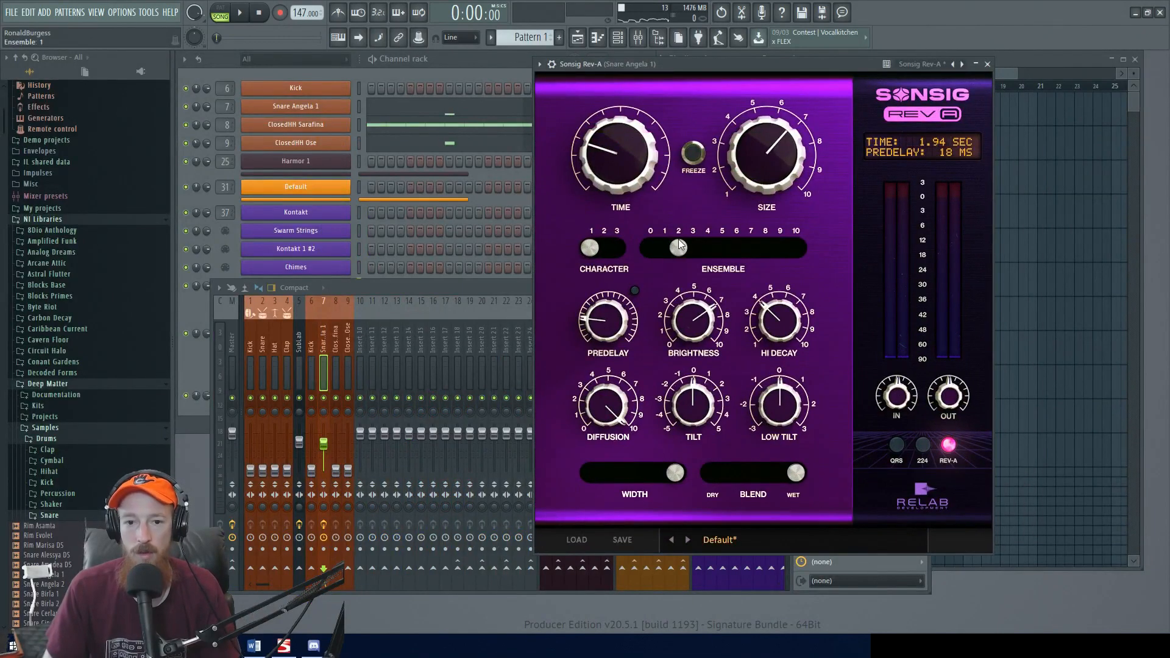
drag(597, 254, 611, 259)
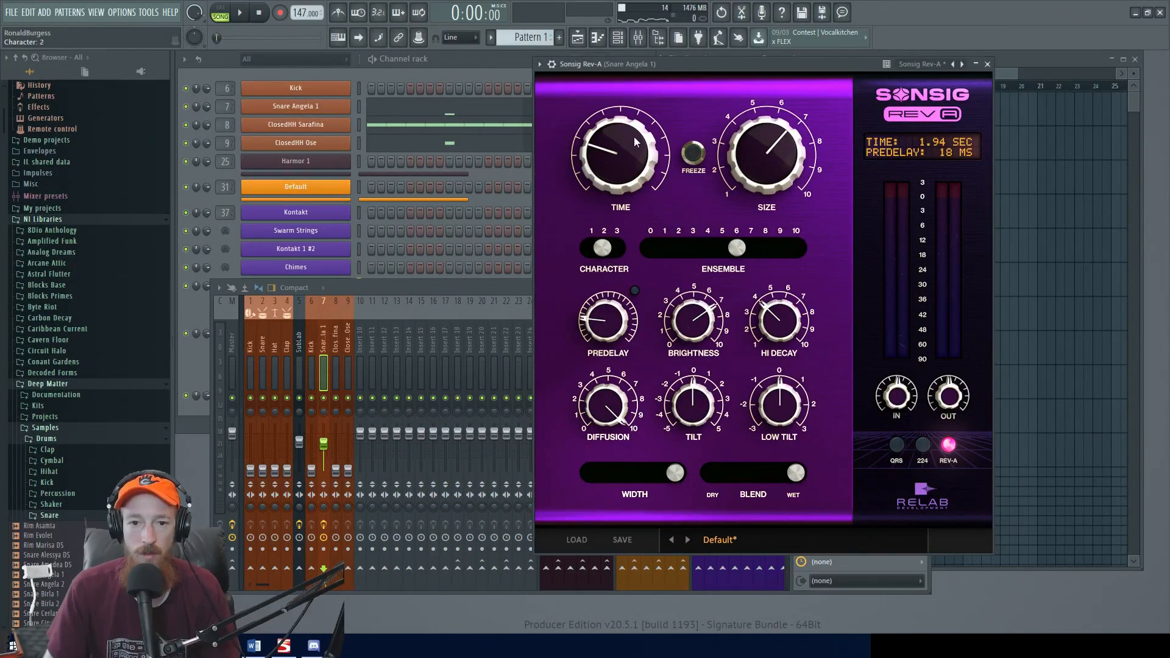
drag(775, 161, 768, 196)
scroll(623, 168, up, 1)
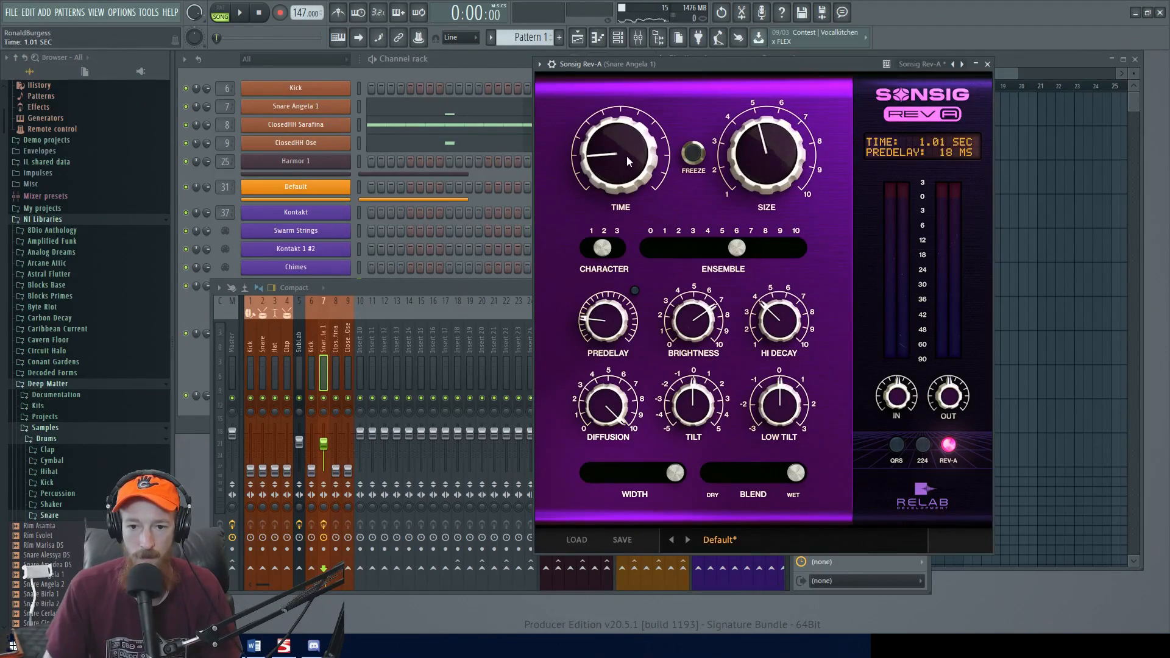
- Set the reverb's predelay to about 2 ms, reduce its wet blend well below half, and select the QRS render mode
drag(605, 329, 605, 364)
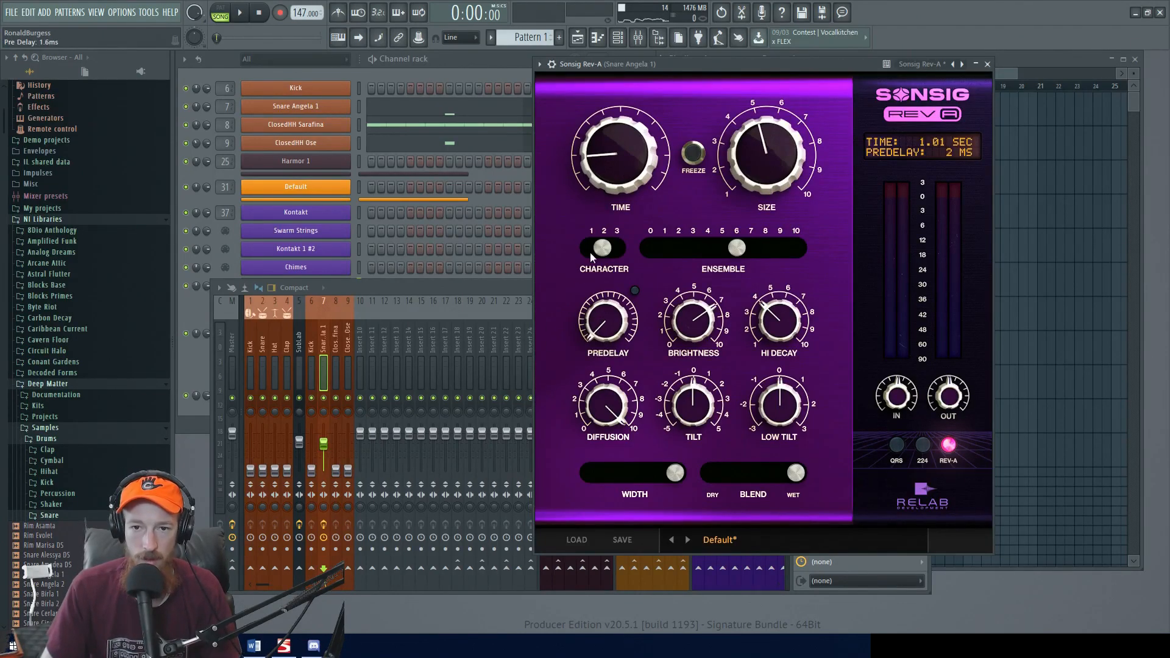
drag(791, 480, 754, 481)
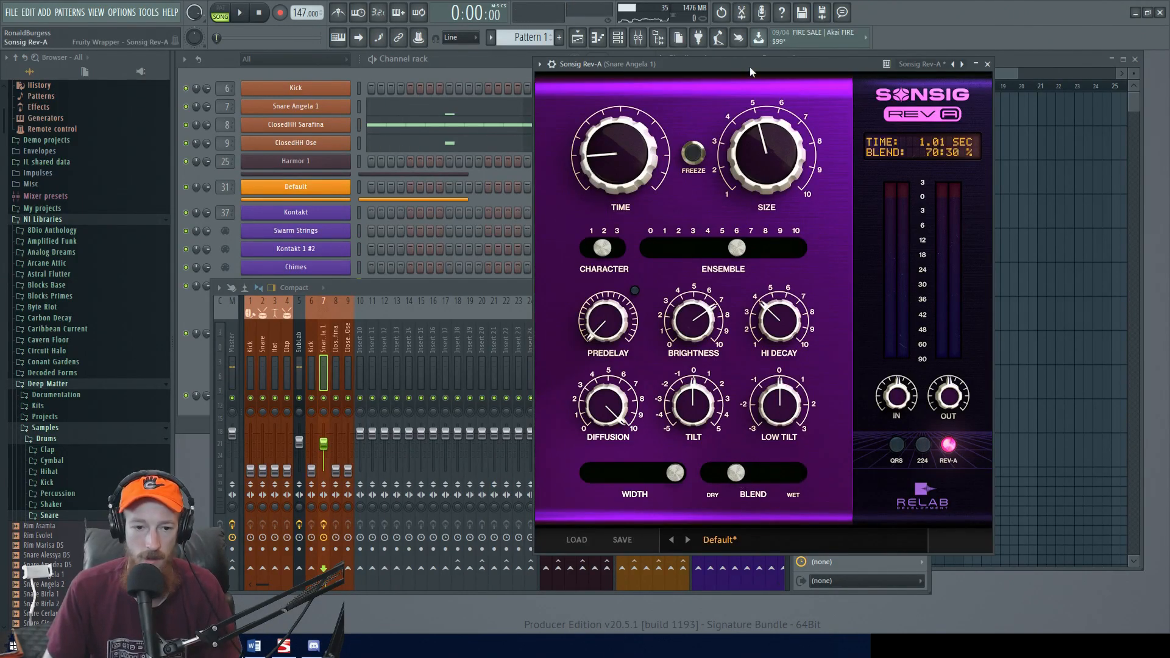
click(896, 444)
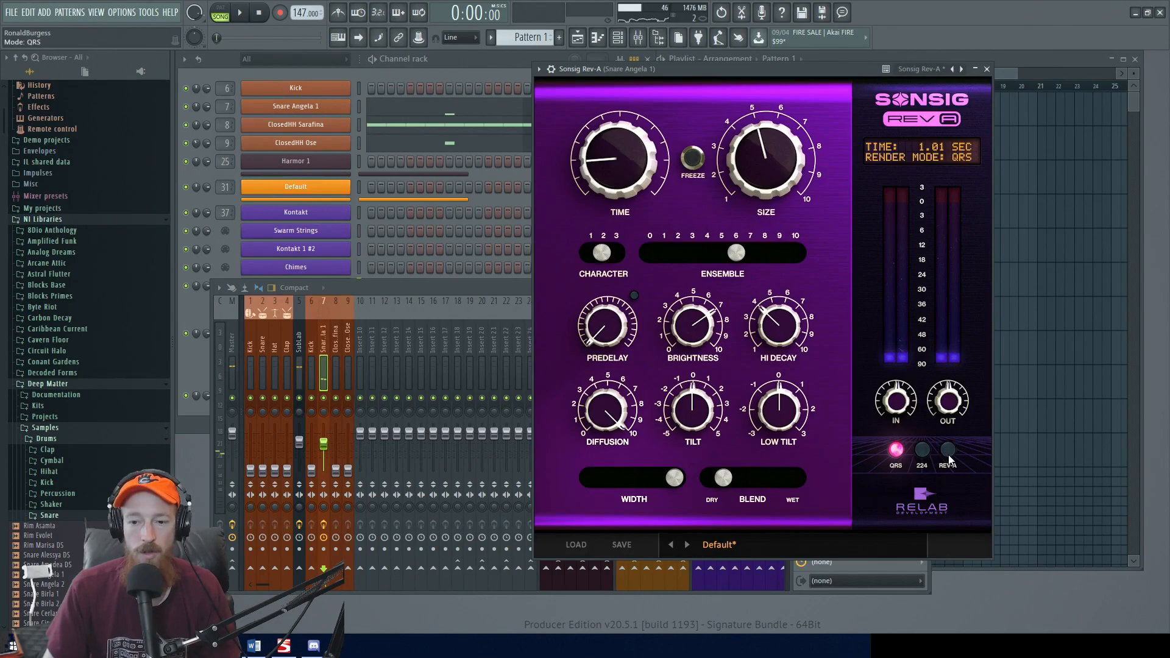
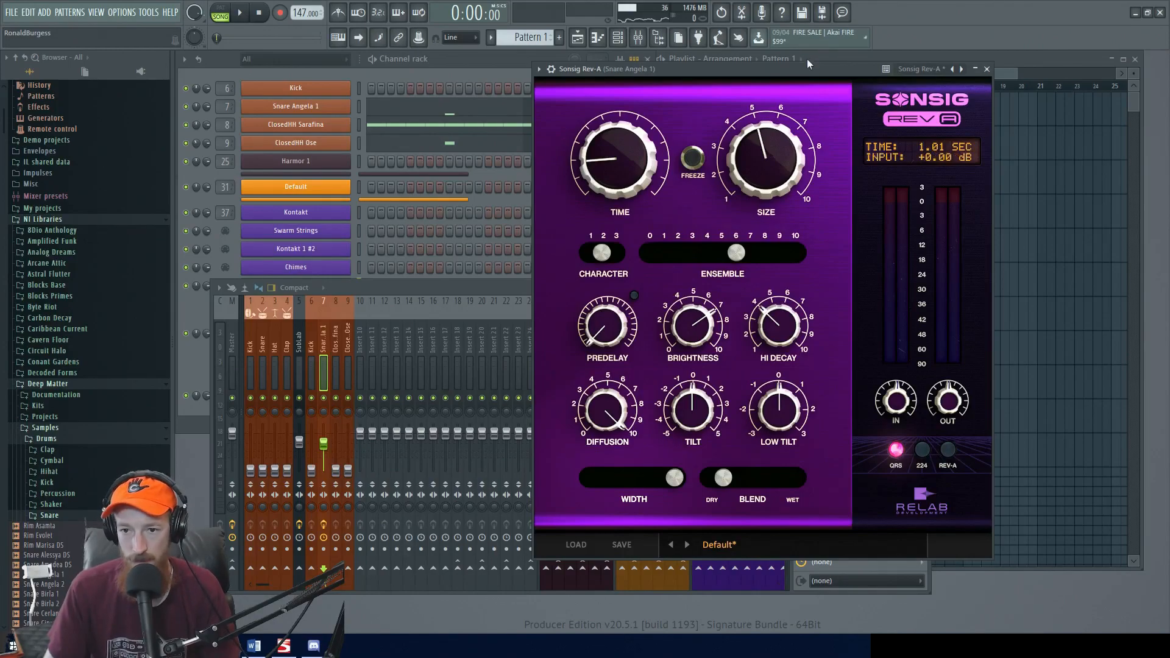
- While the beat plays, reduce the reverb's size for a time of 0.64 sec and set its ensemble to 3
key(space)
drag(758, 156, 748, 192)
drag(736, 252, 695, 252)
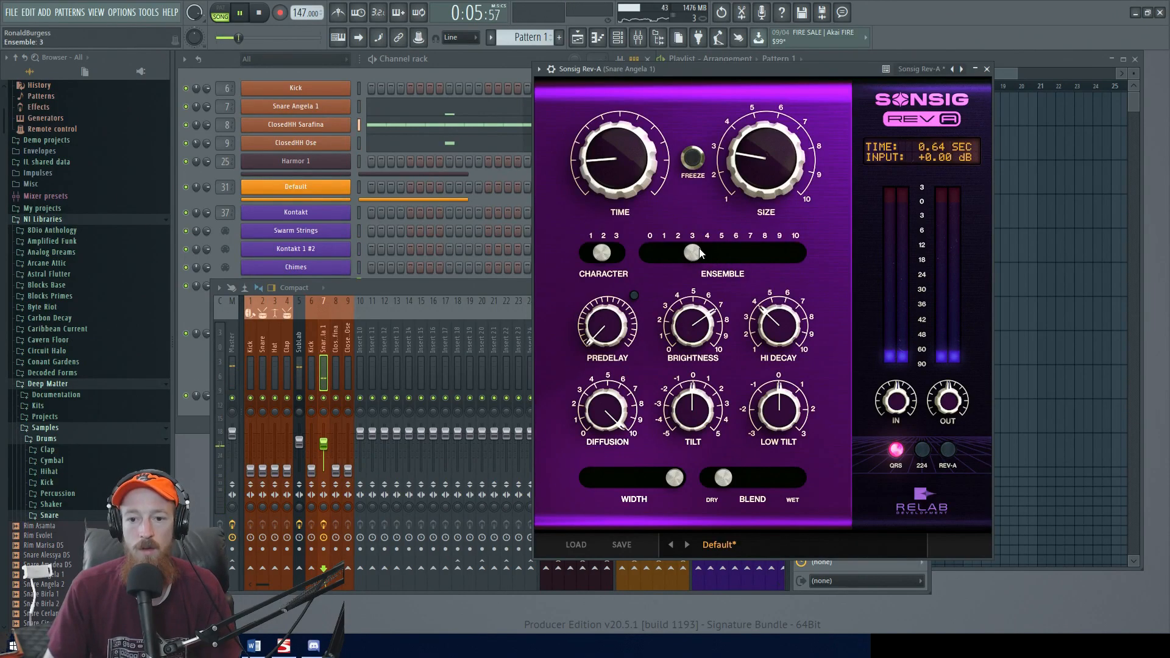
- Set the reverb's tilt to 1, lower its brightness, set the blend to 91:09 and select the 224 render mode during playback
drag(691, 416, 691, 404)
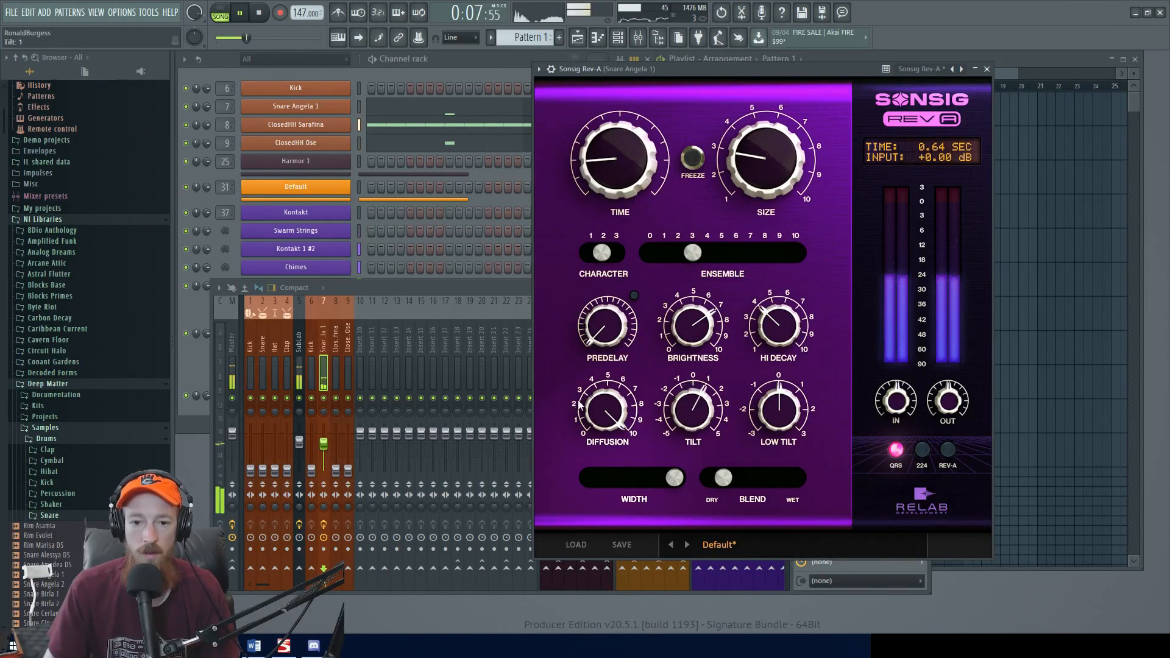
drag(693, 326, 683, 359)
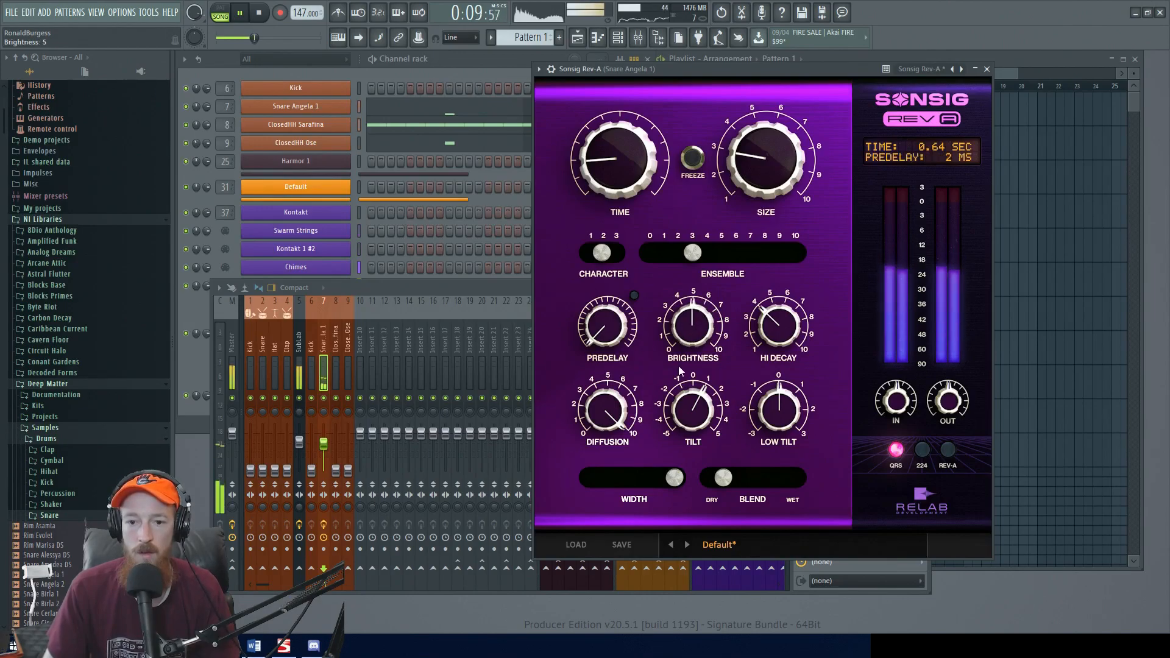
drag(721, 480, 716, 481)
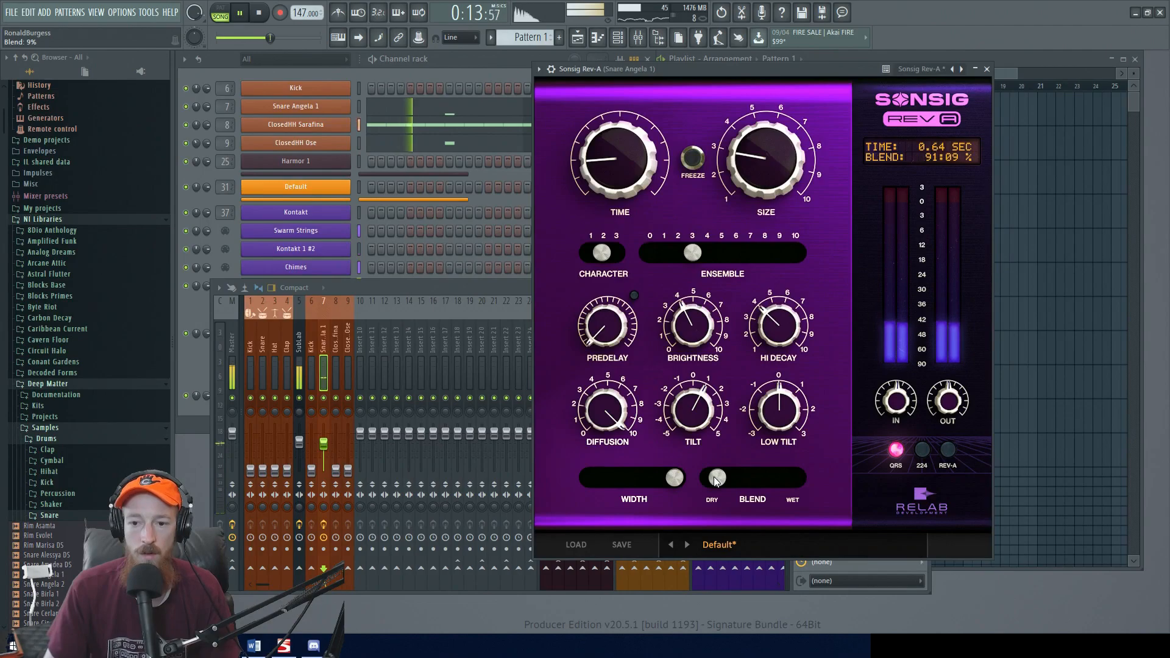
click(922, 450)
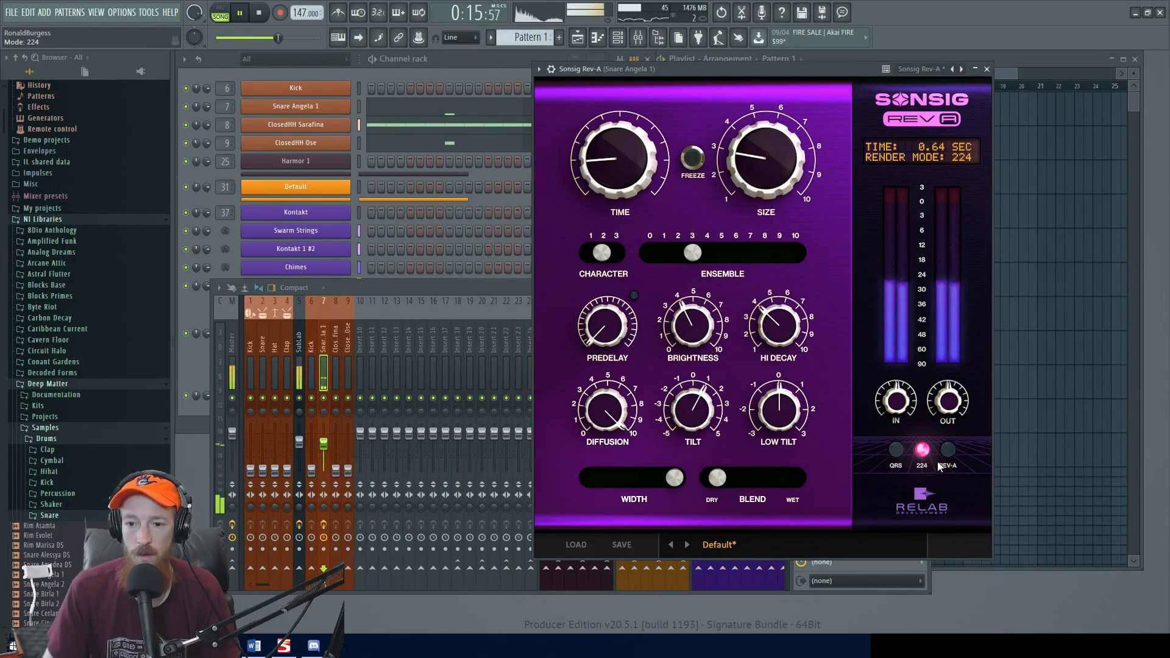
key(space)
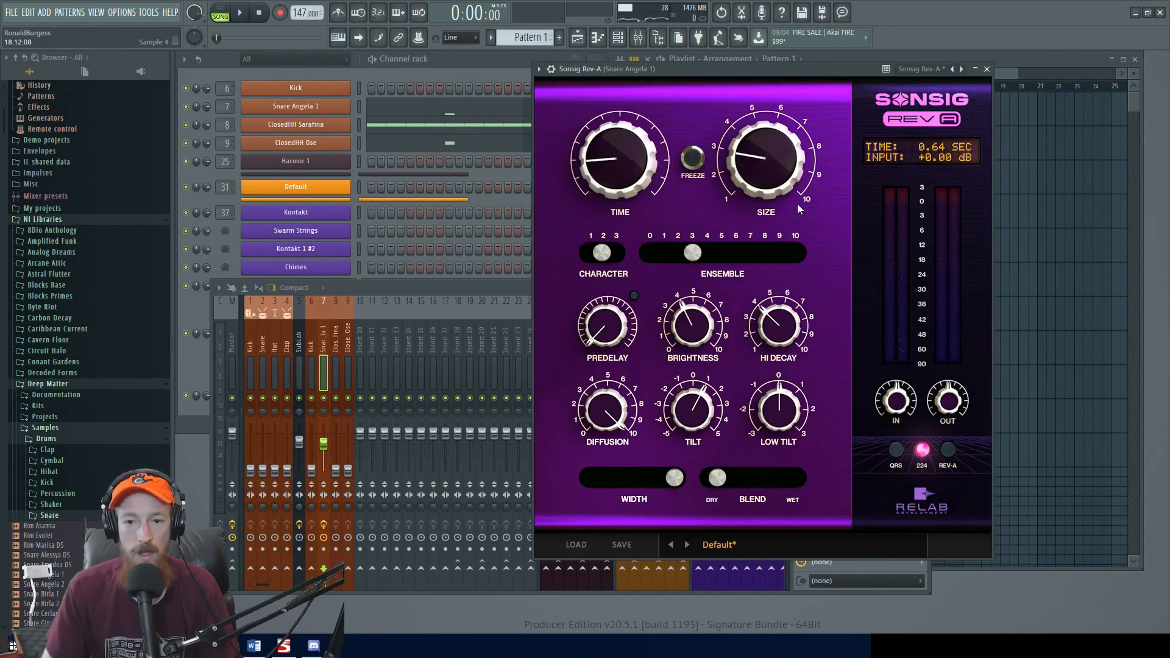
- Set the reverb's size to 4 and its blend to 93:07, checking the snare with a short playback
drag(762, 161, 759, 142)
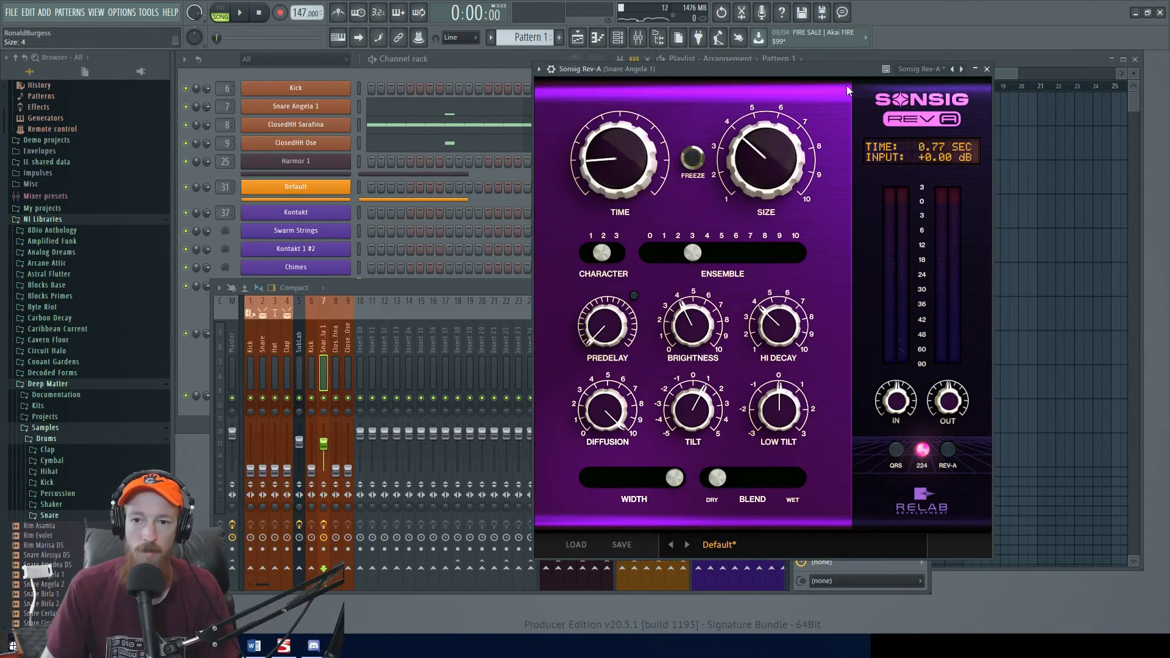
drag(823, 72, 847, 69)
key(space)
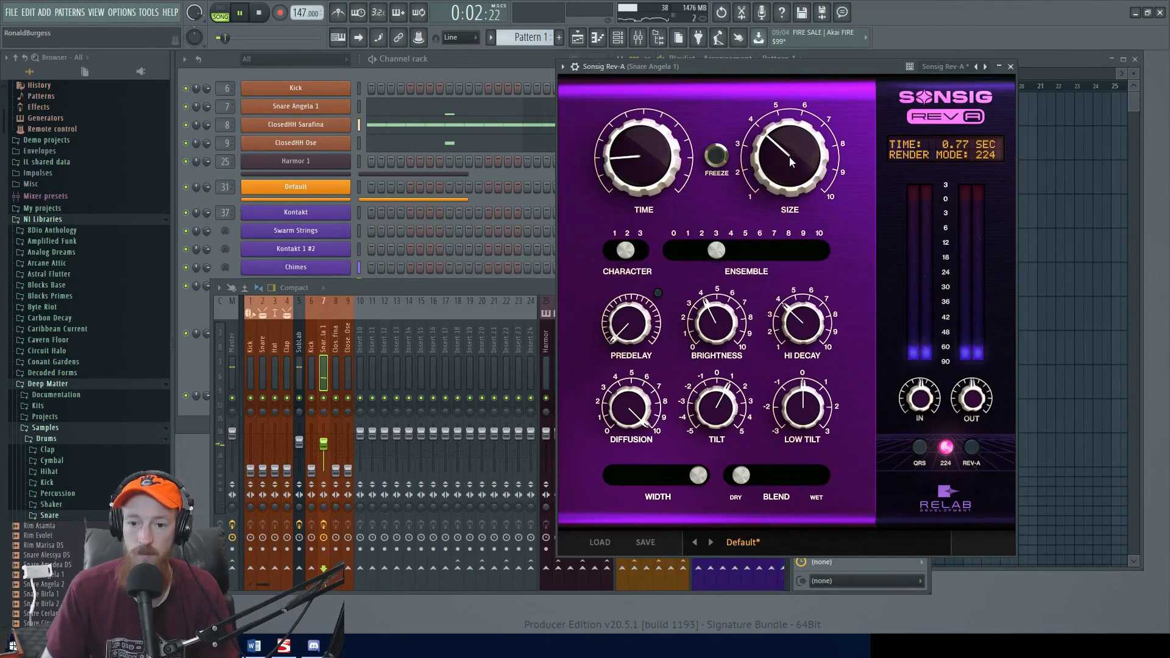
drag(740, 474, 736, 470)
key(space)
- Raise the Snare Angela 1 fader slightly while the beat plays, and close the Sonsig Rev-A window
click(334, 345)
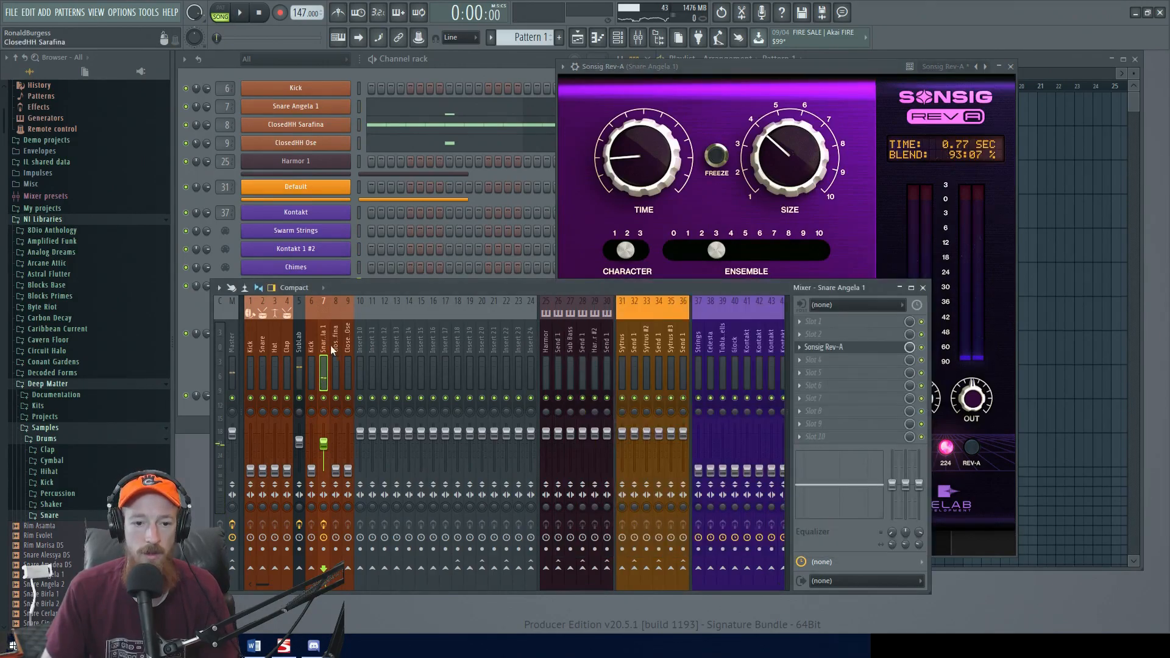
key(space)
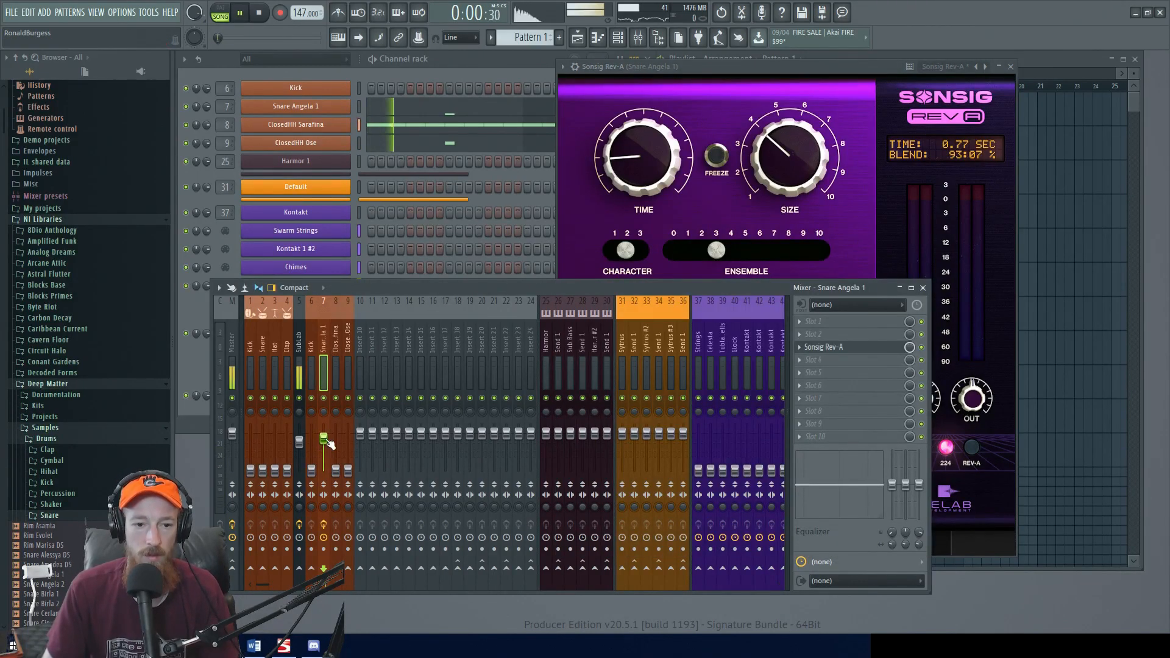
click(860, 347)
- Load Transient Shaper into slot 5 of the Snare Angela 1 track and raise its attack and pump
middle_click(834, 368)
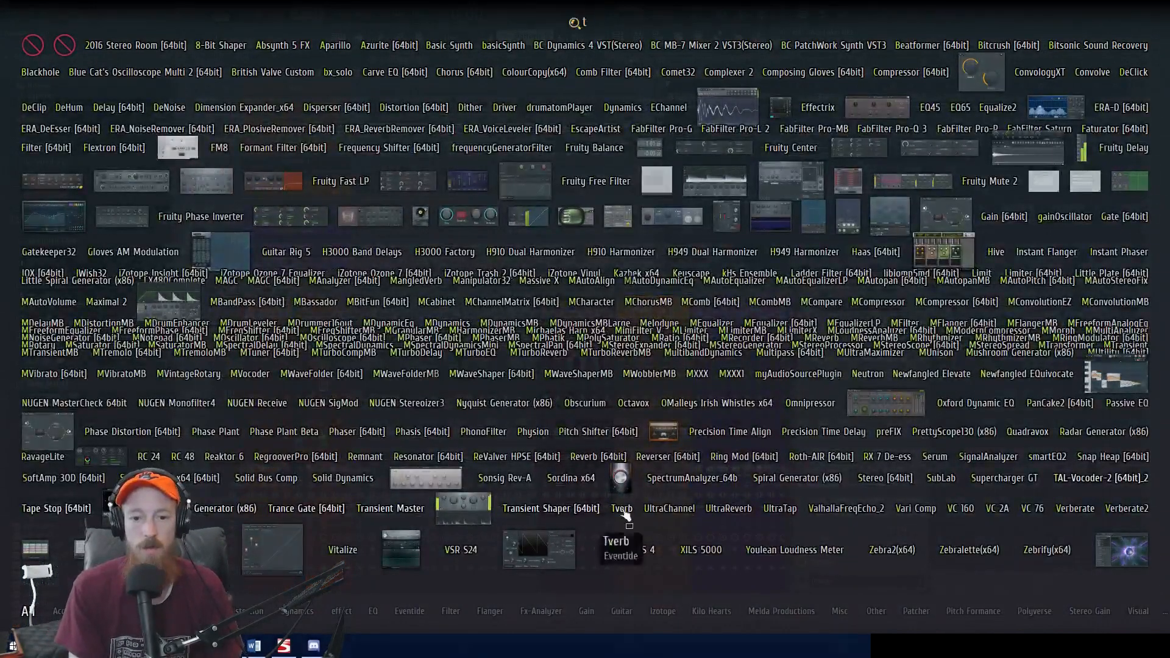
text(tran)
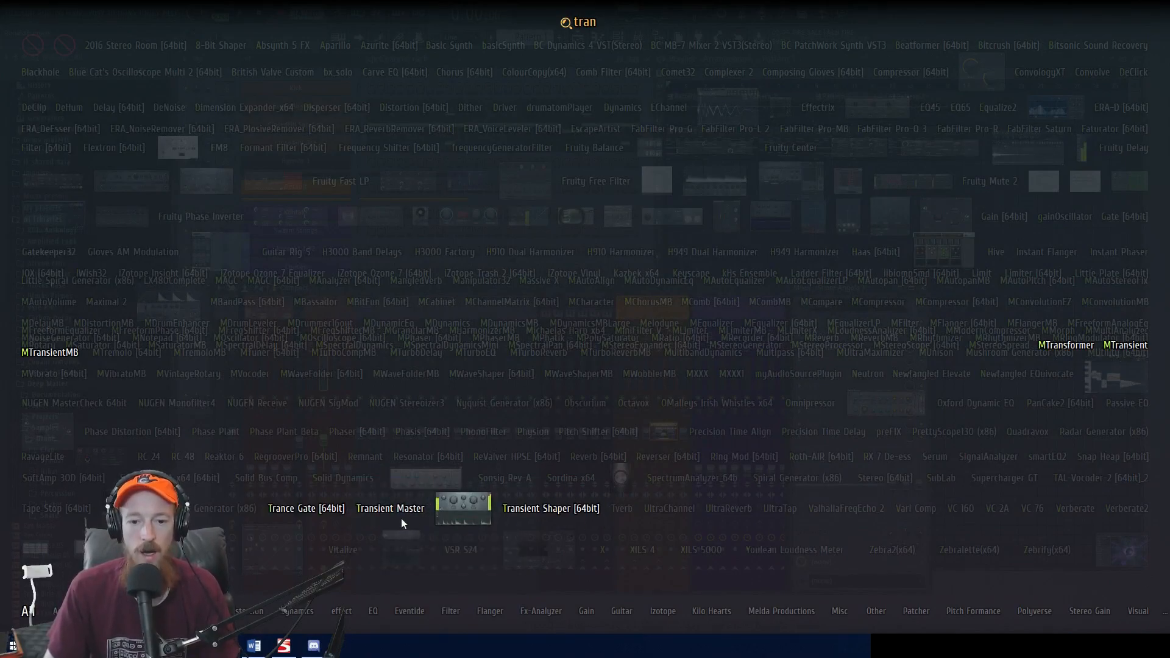
key(Return)
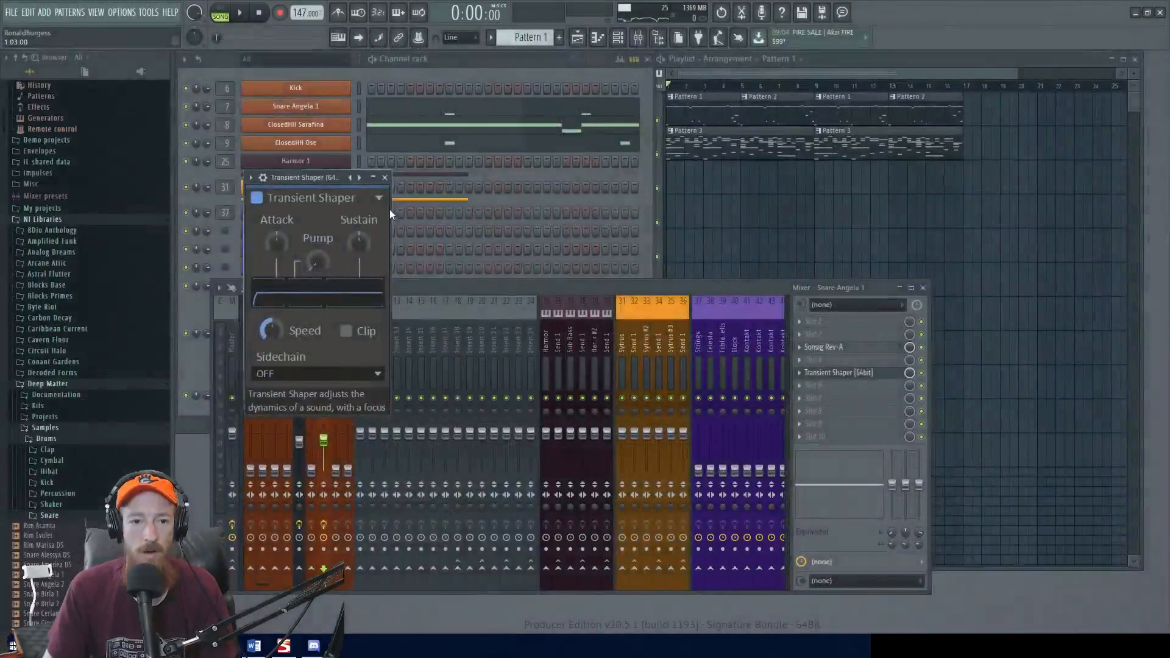
drag(324, 193, 558, 197)
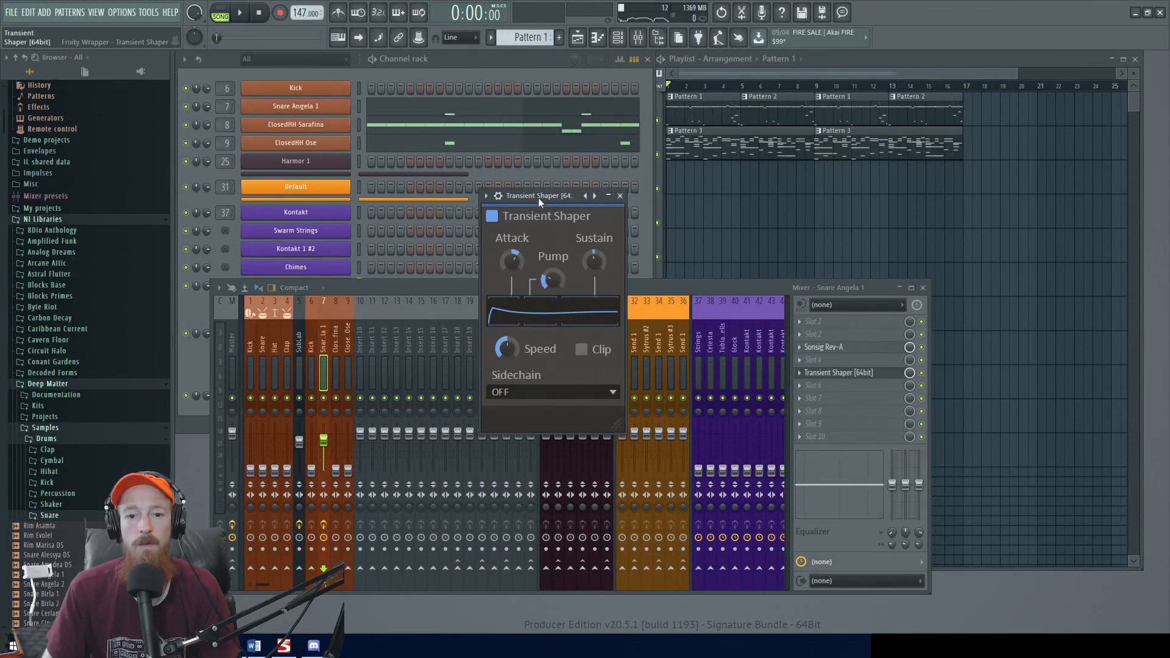
- Play the beat repeatedly to compare the snare with its insert effects on and bypassed, and close the Transient Shaper window
key(space)
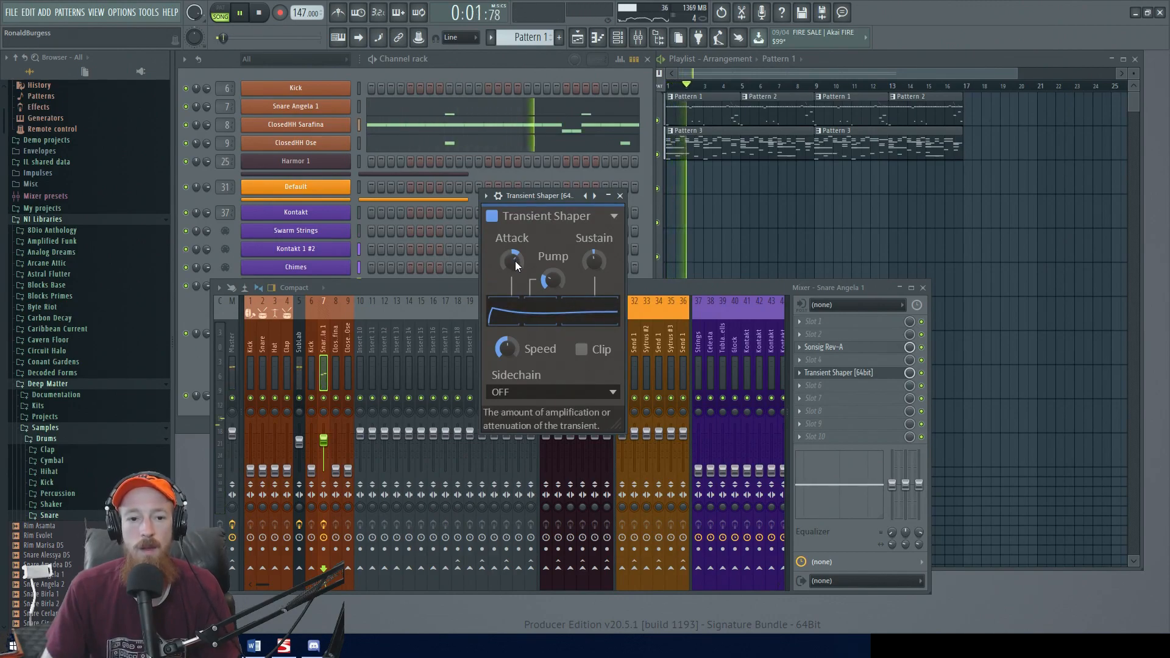
key(space)
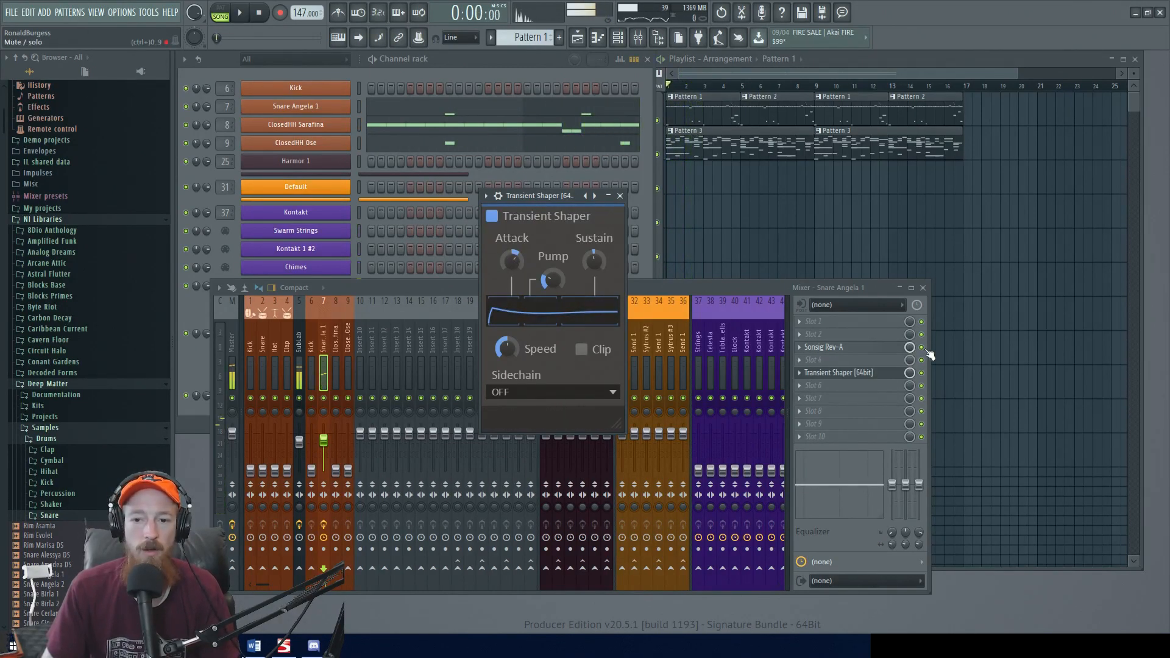
click(922, 348)
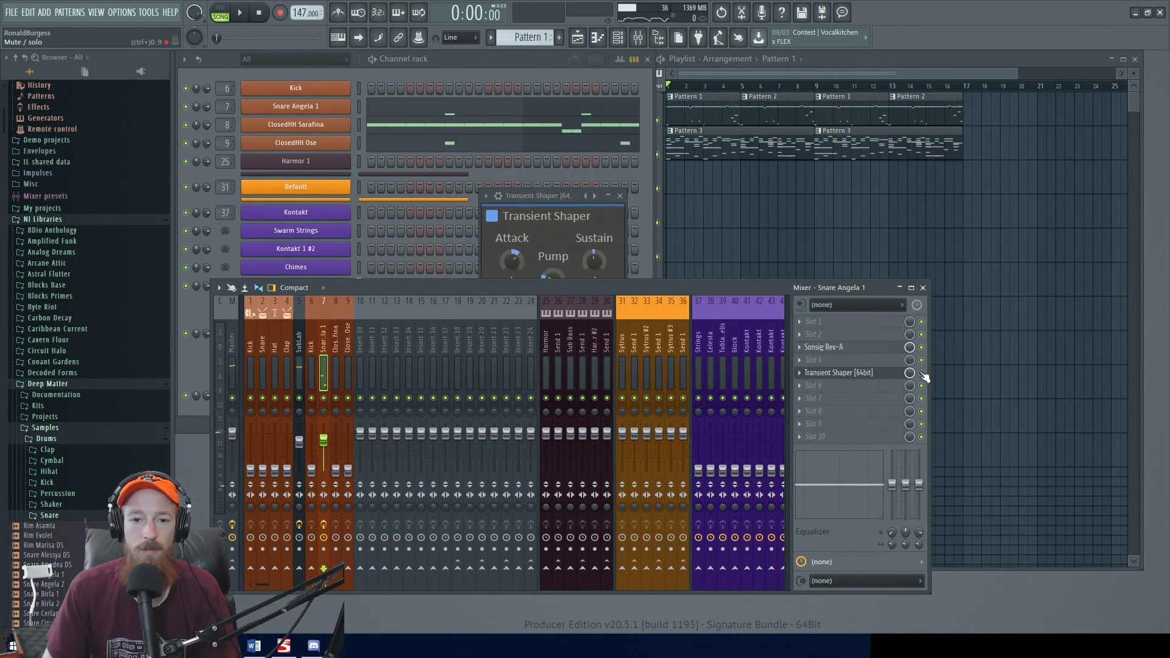
key(space)
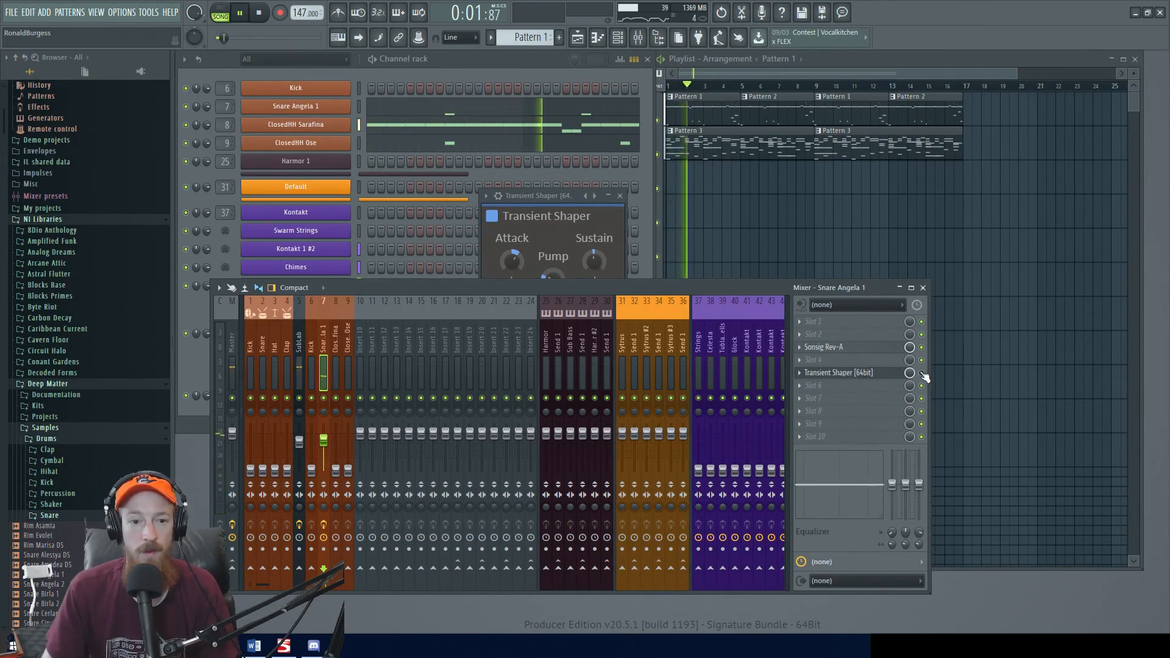
key(space)
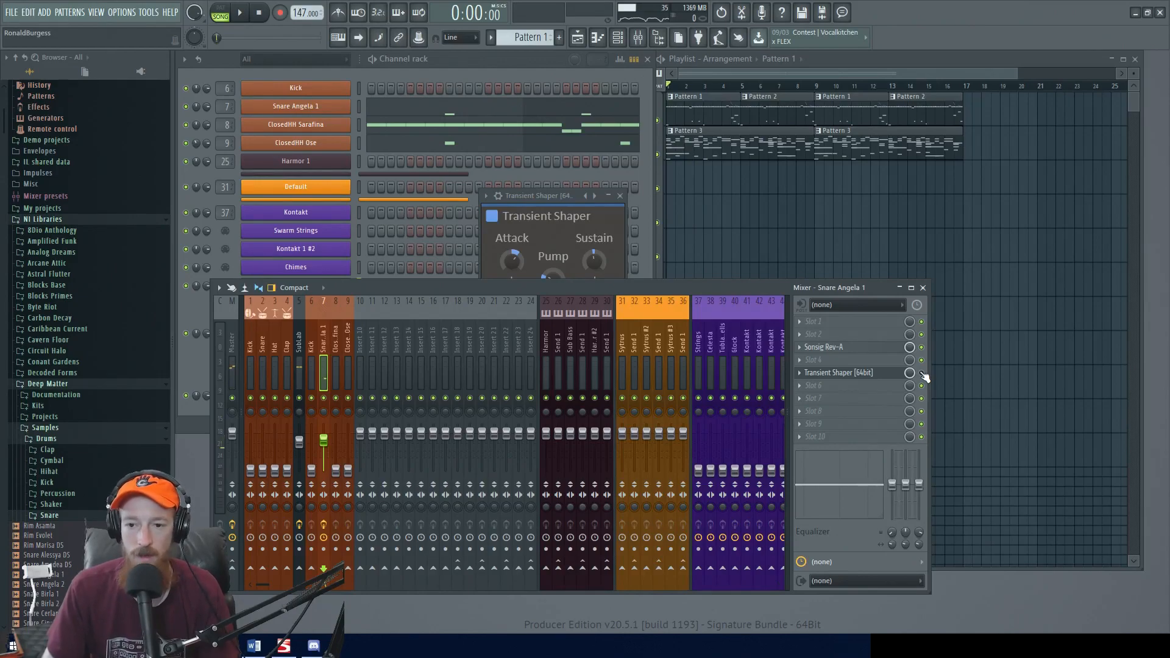
key(space)
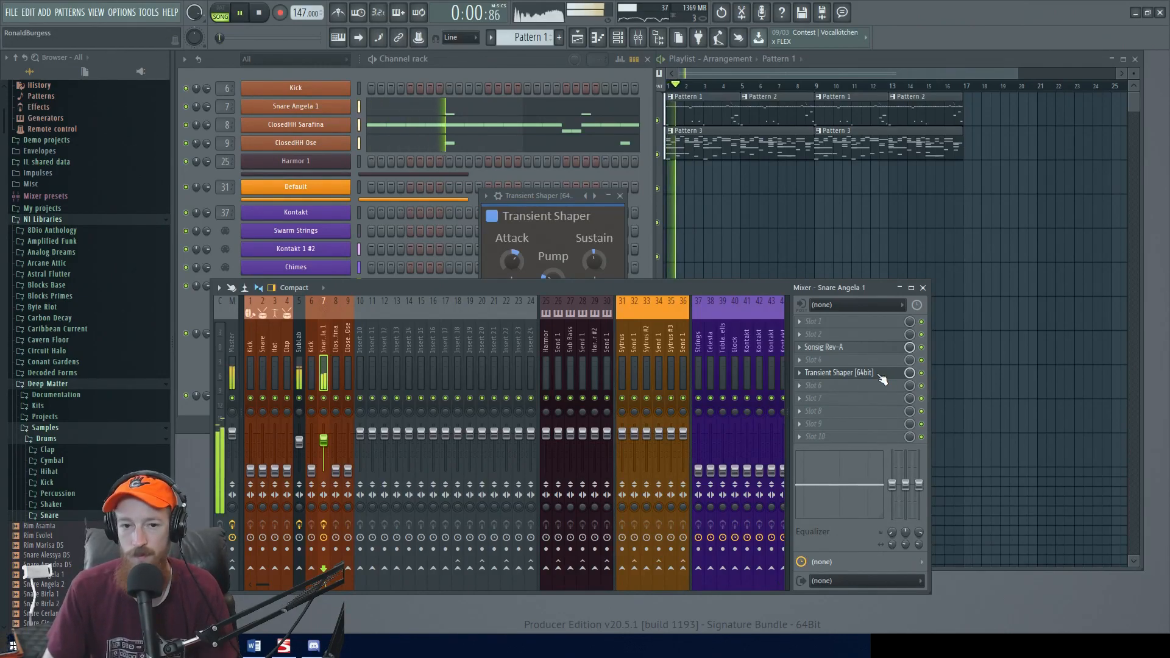
key(space)
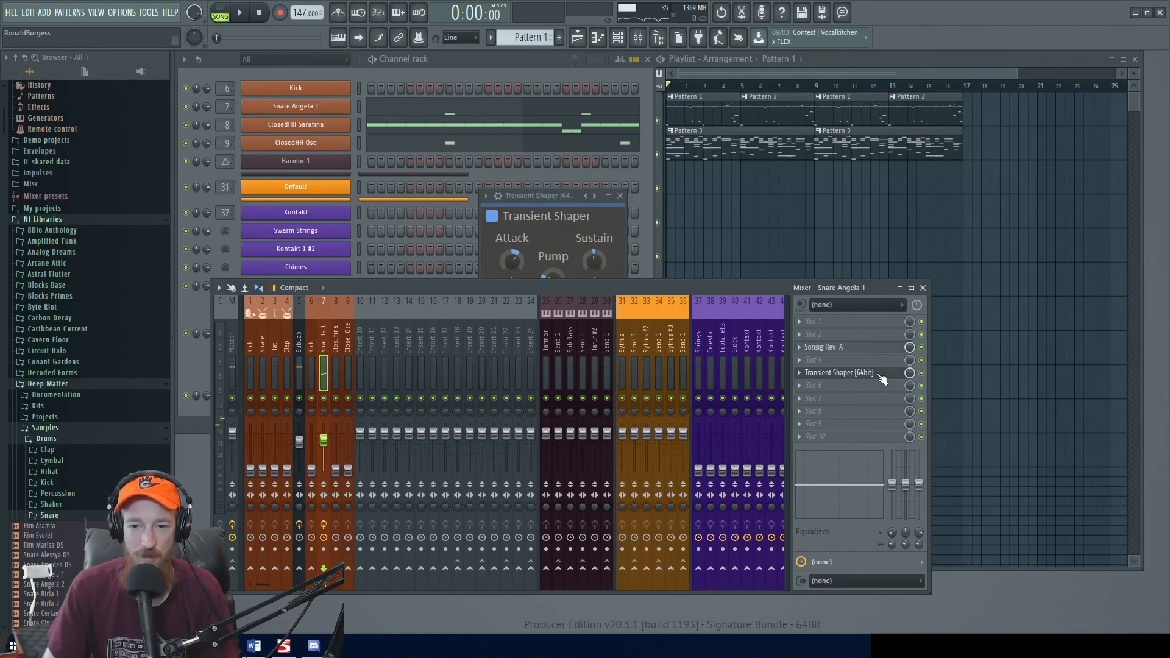
click(880, 376)
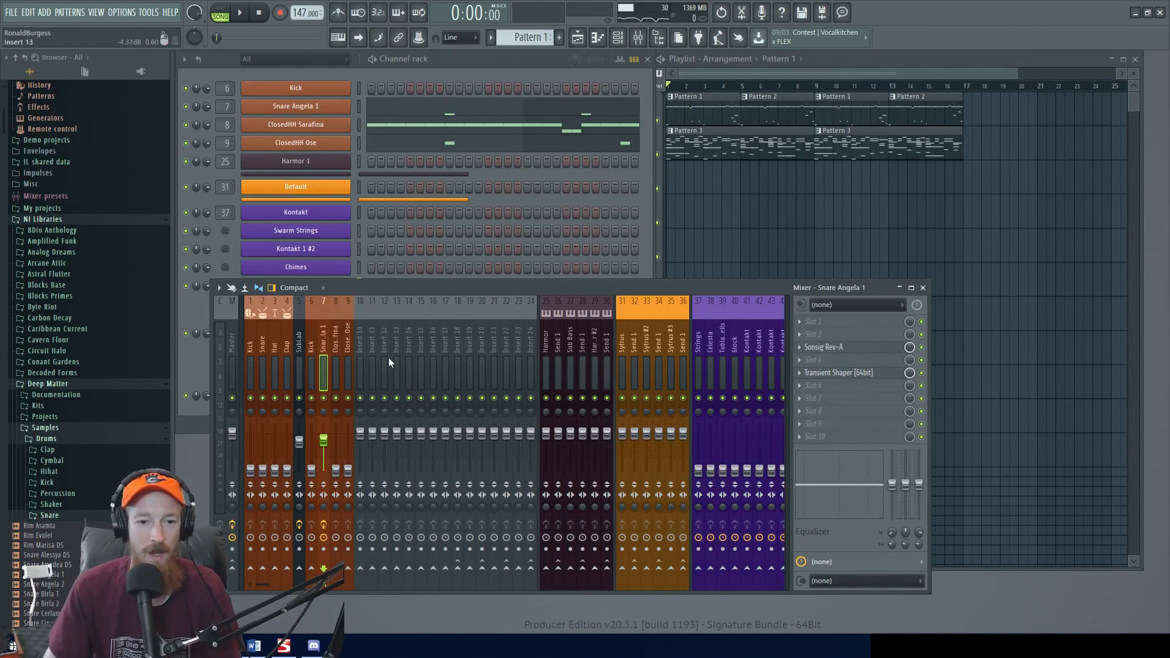
- Raise the ClosedHH Sarafina fader to about -9 dB and the ClosedHH Ose fader to -2.1 dB, listening to the beat
drag(336, 470, 336, 446)
key(space)
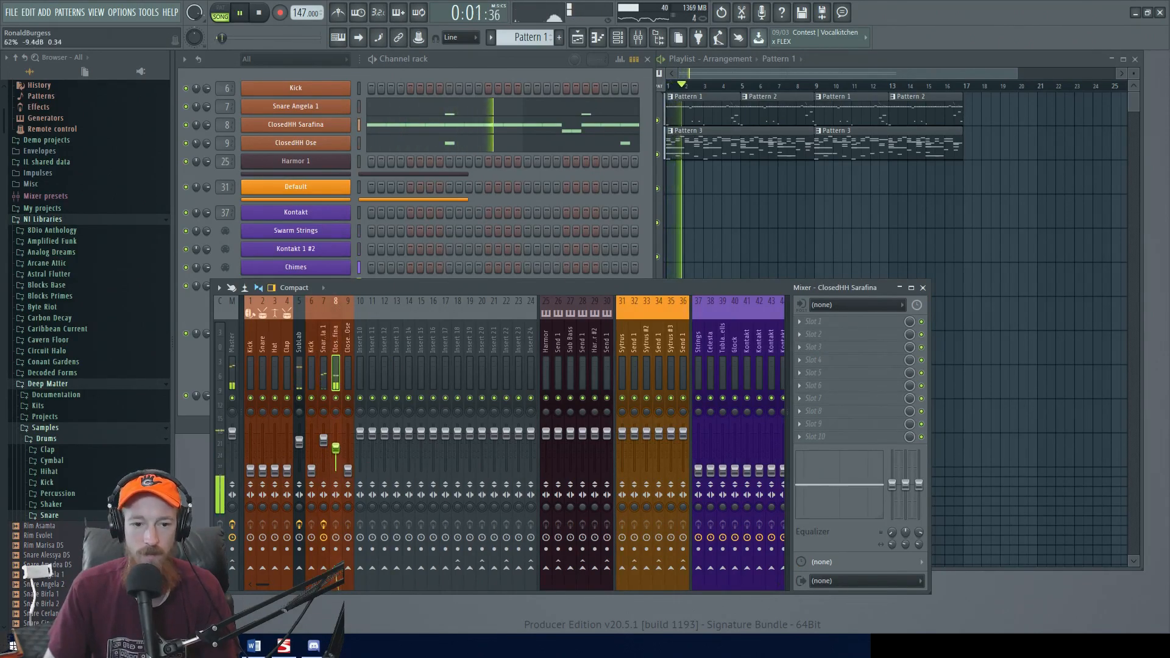
drag(347, 471, 348, 433)
key(space)
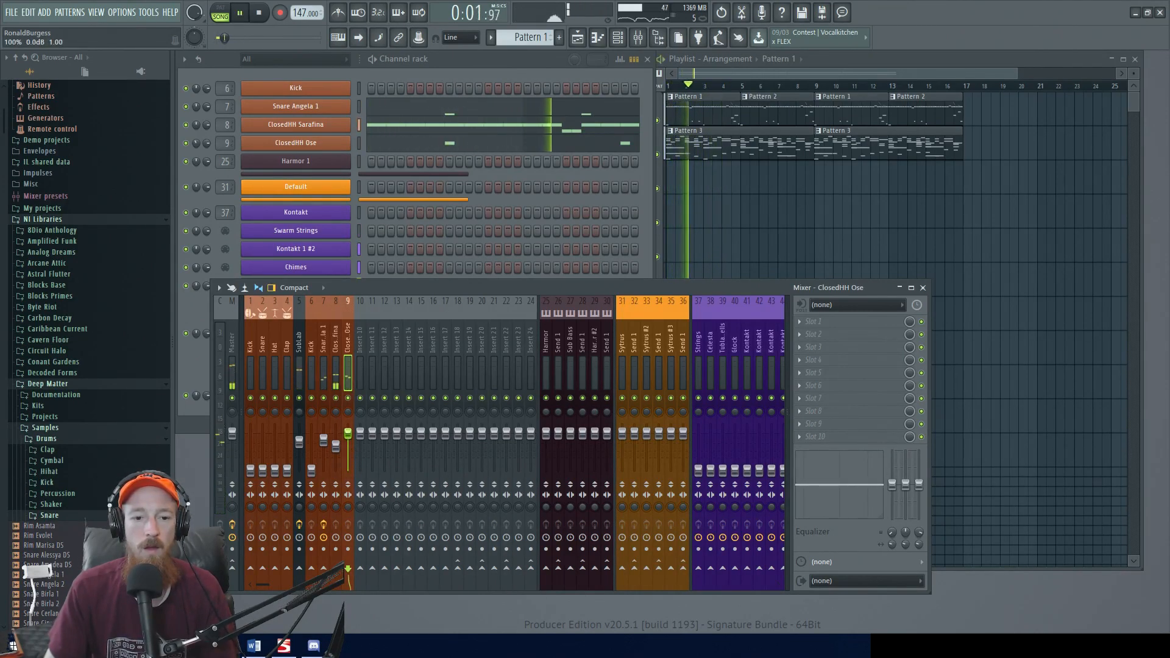
drag(348, 433, 348, 436)
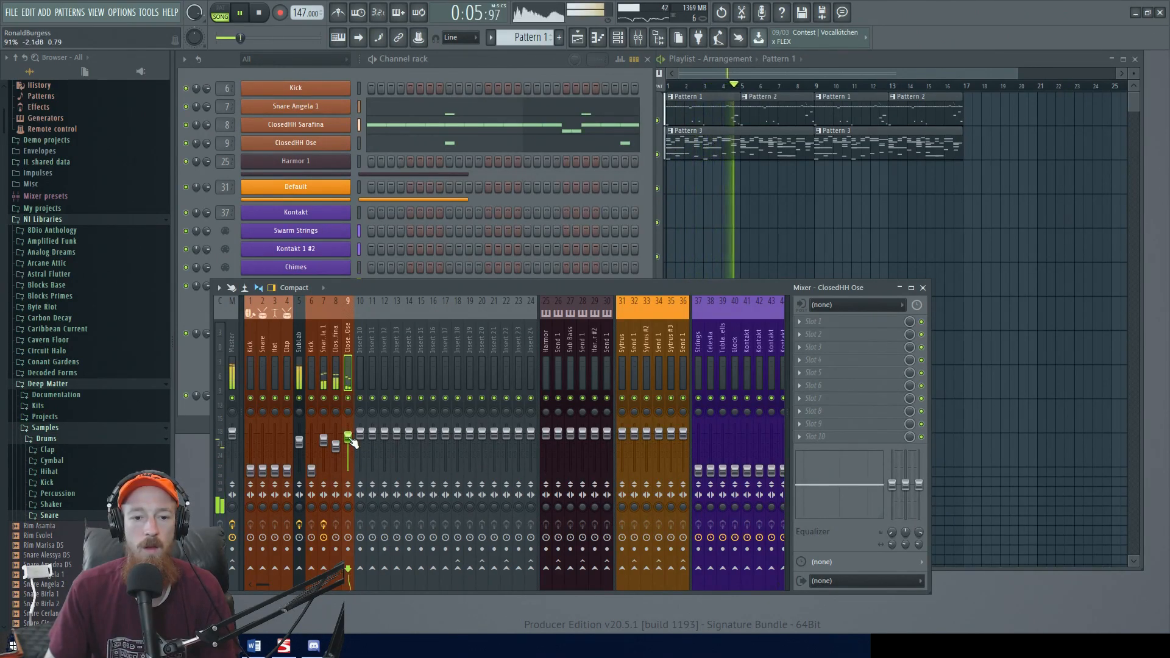
- Play the beat and check the signal levels of the Master, ClosedHH Sarafina and ClosedHH Ose tracks
key(space)
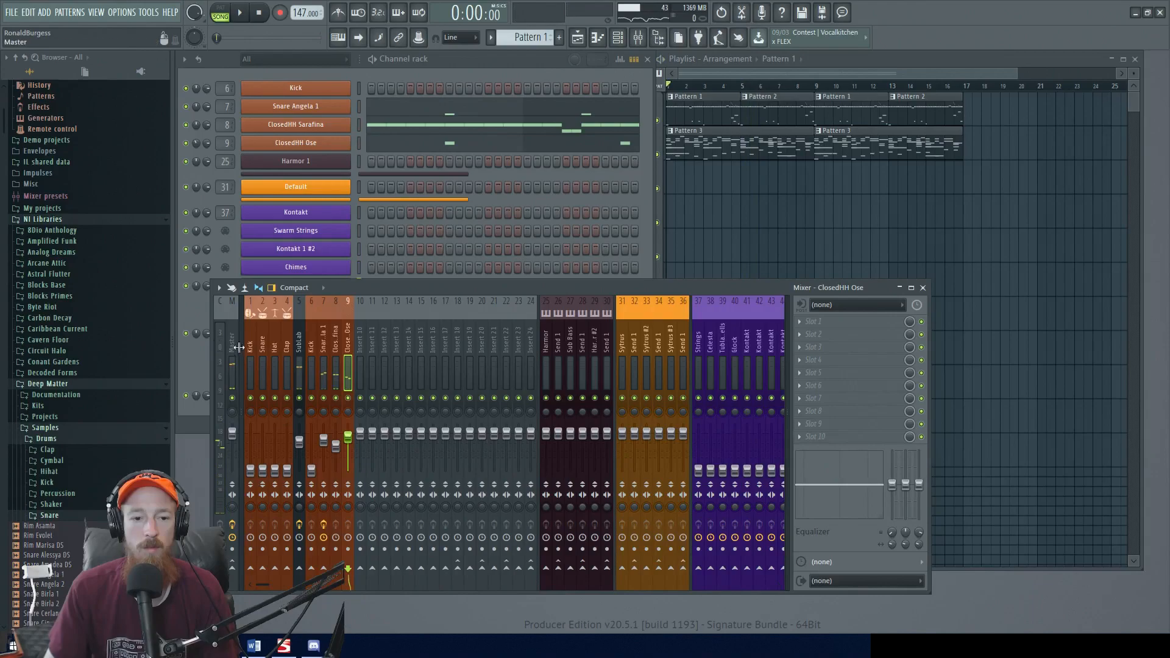
click(233, 347)
key(space)
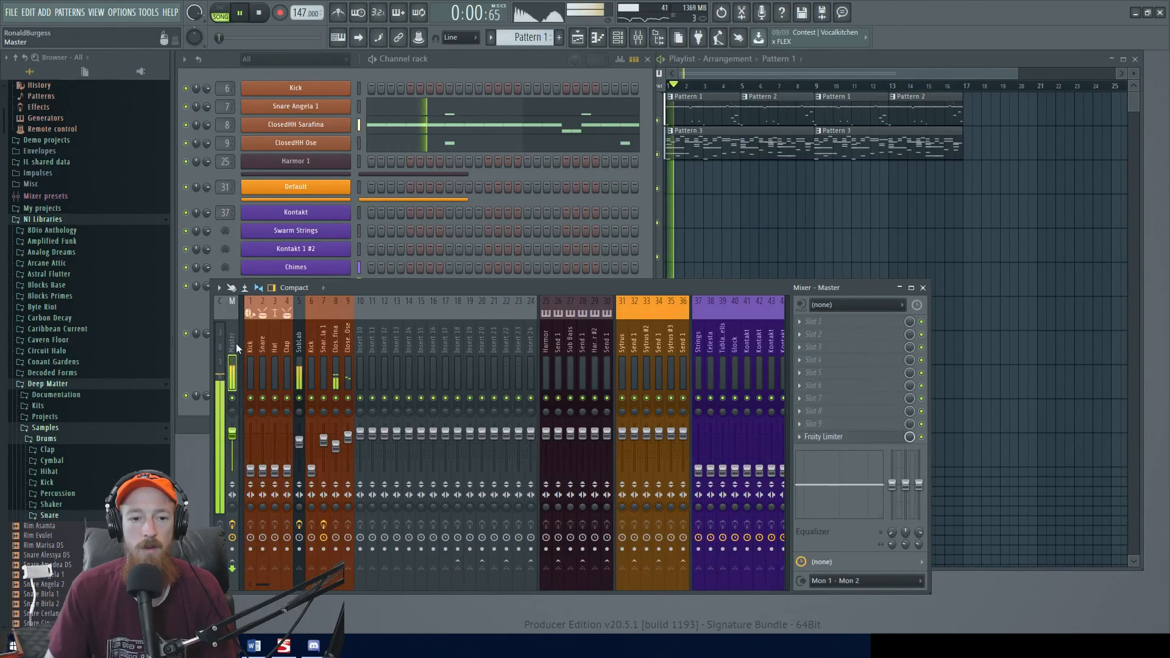
key(space)
click(350, 341)
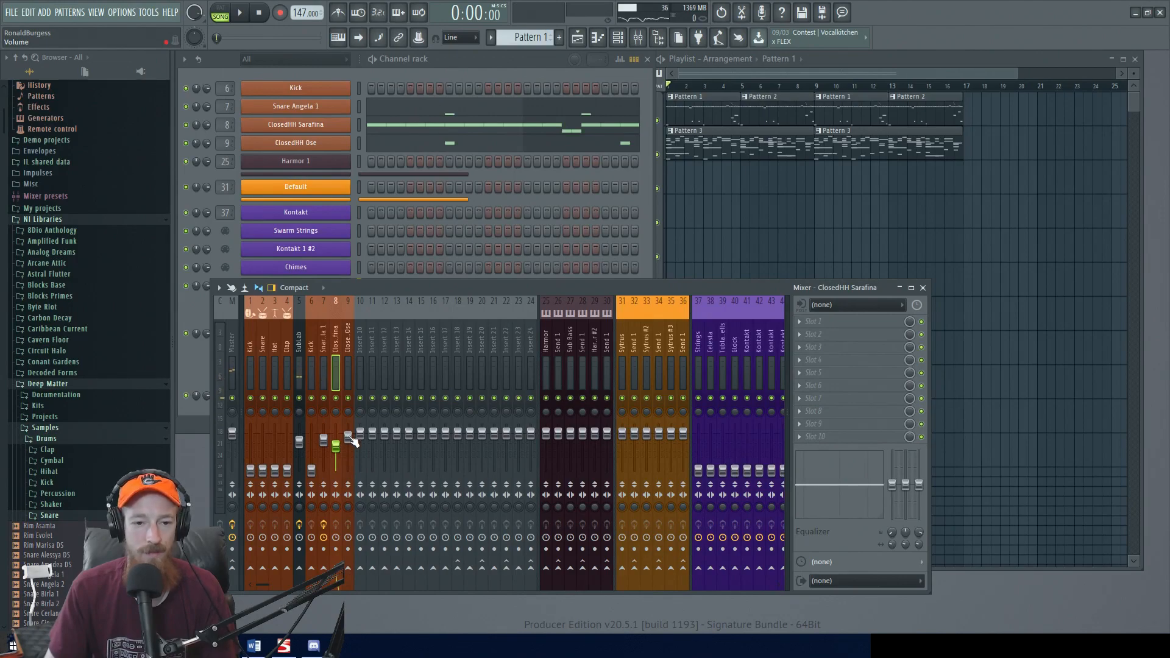
click(334, 383)
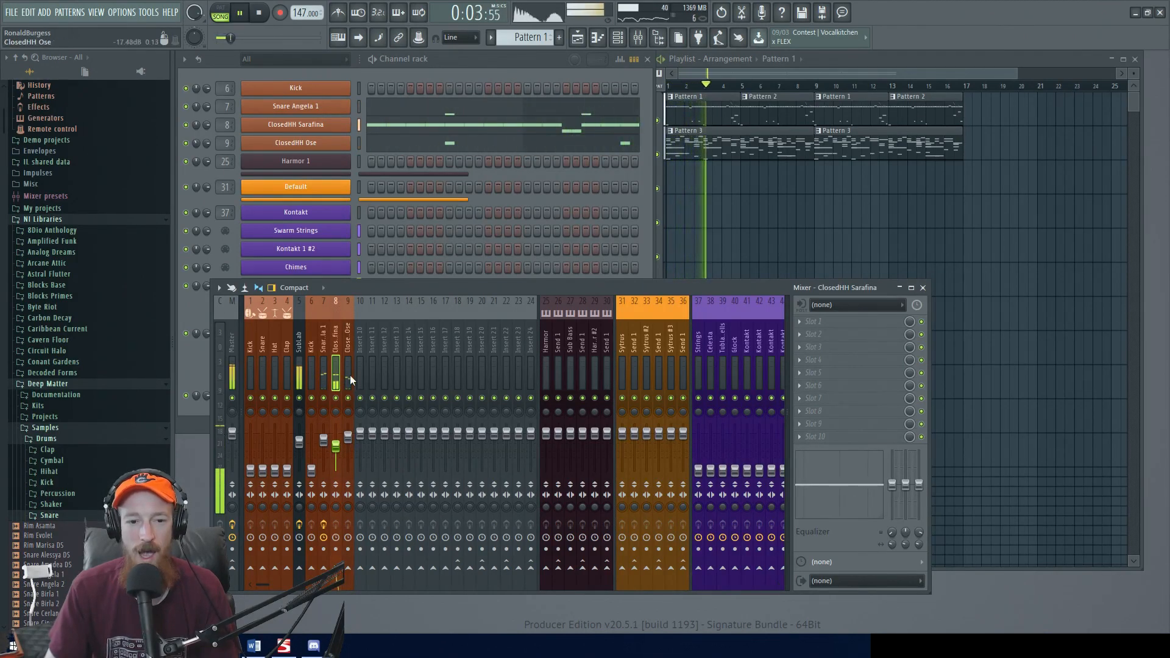
click(349, 377)
key(space)
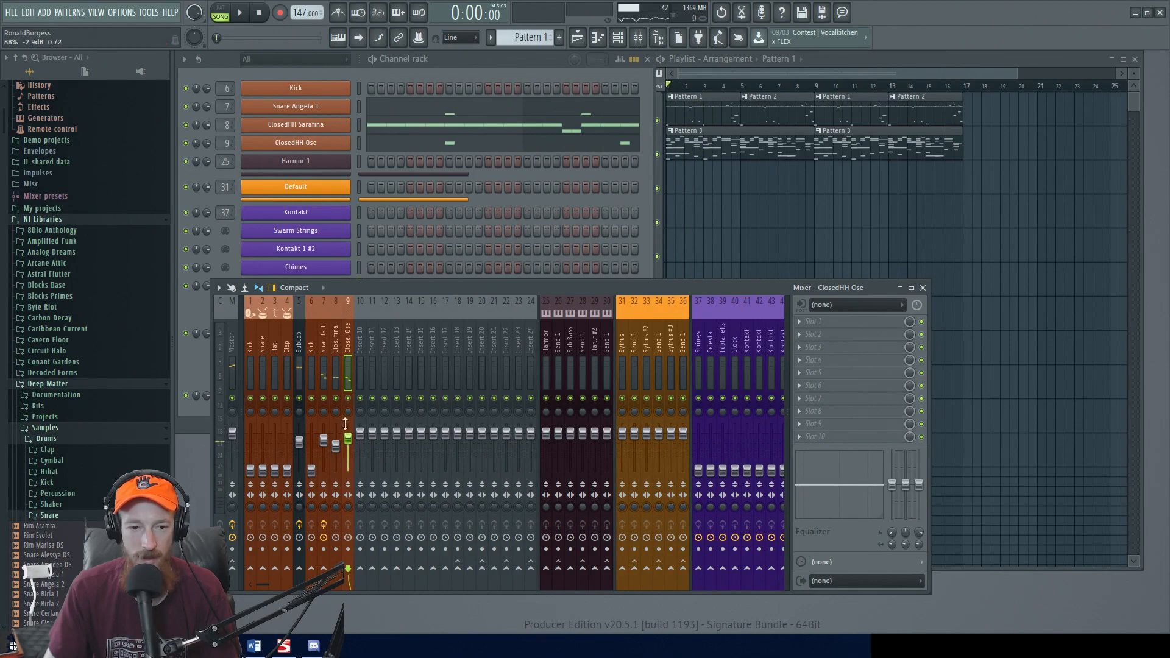
- Route the ClosedHH Sarafina and ClosedHH Ose tracks to Insert 10 and name that insert Hat Buss
ctrl+click(347, 376)
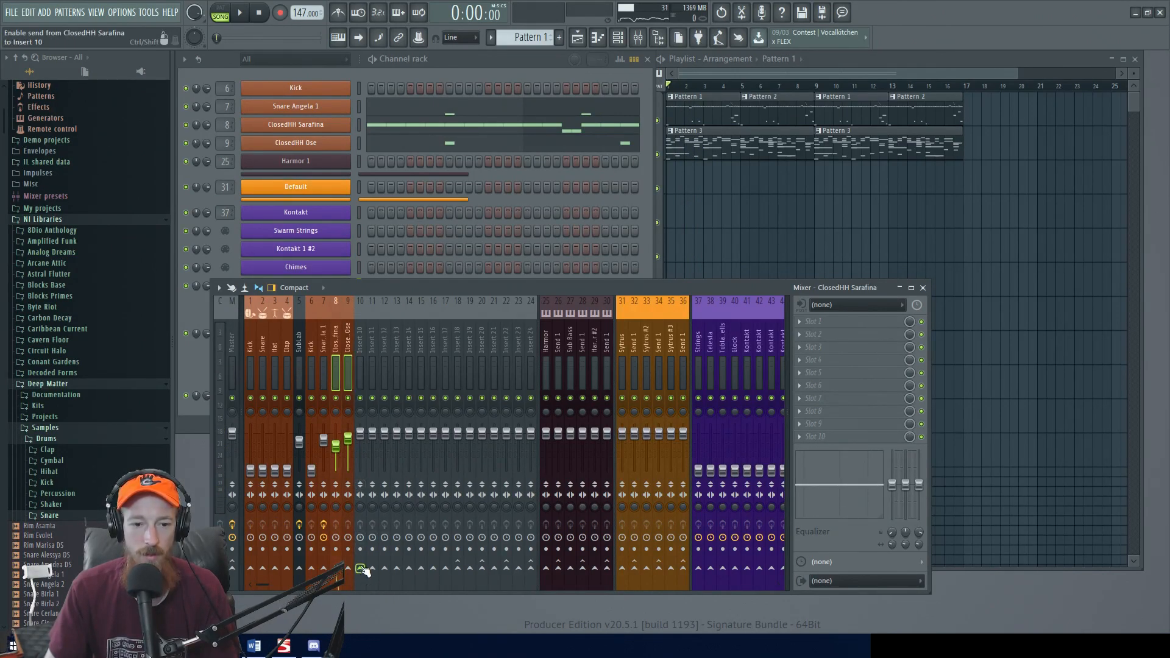
click(362, 570)
double_click(360, 342)
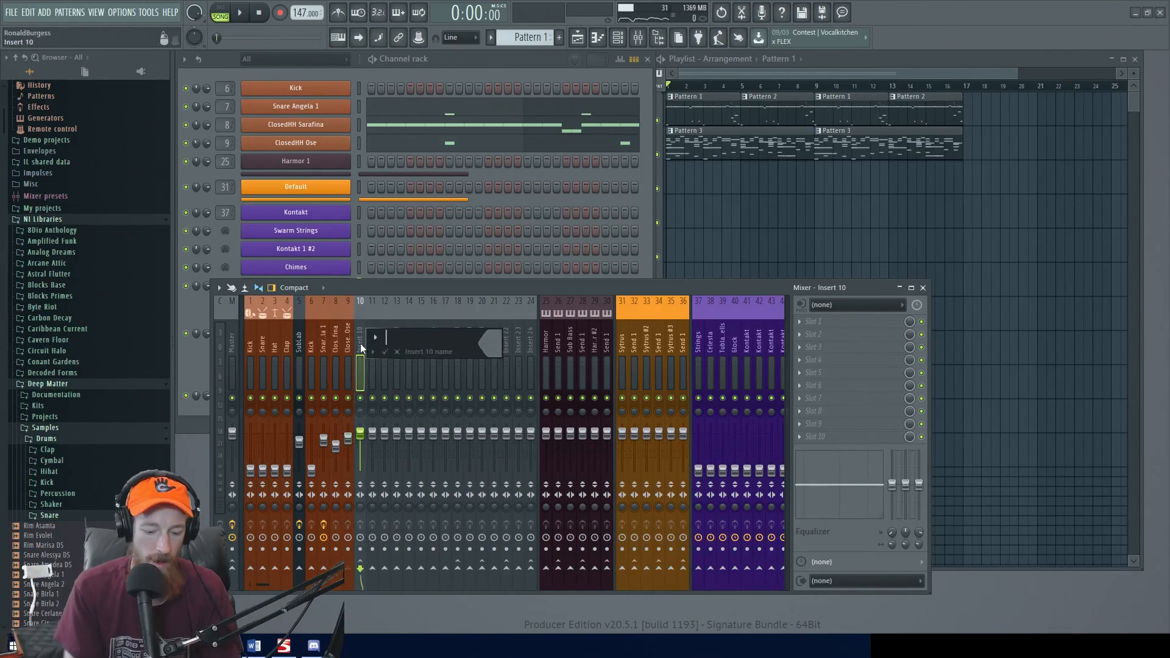
text(Hat Buss)
key(Return)
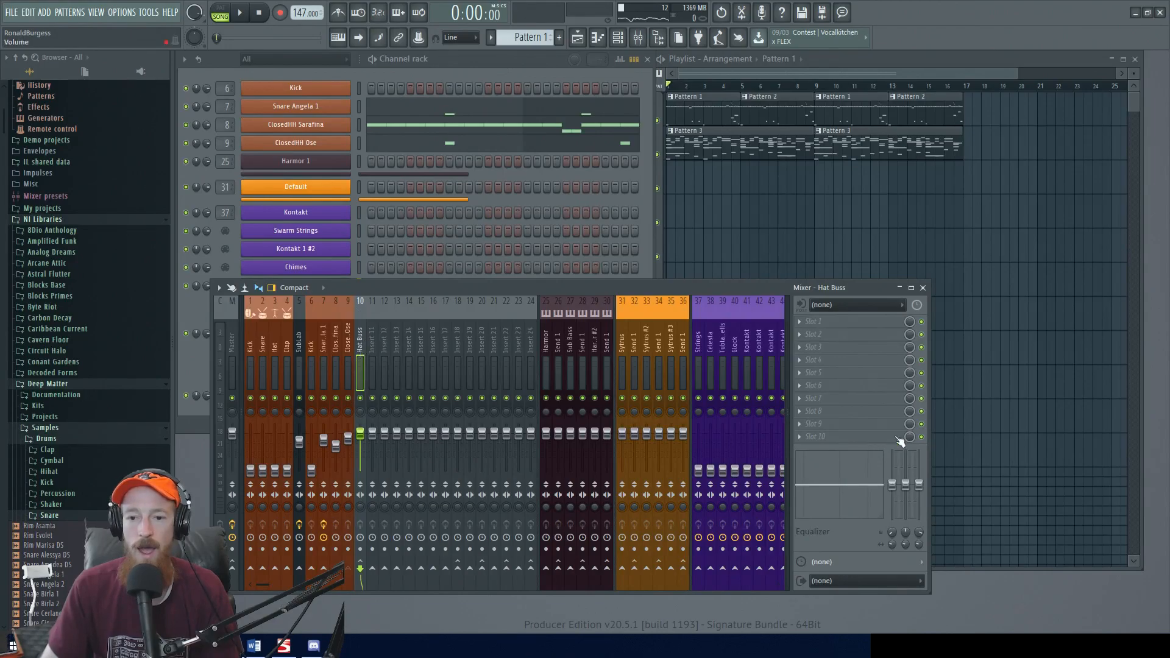
- Load Fruity Parametric EQ 2 into slot 2 of the Hat Buss and move its window clear of the hat faders
click(832, 333)
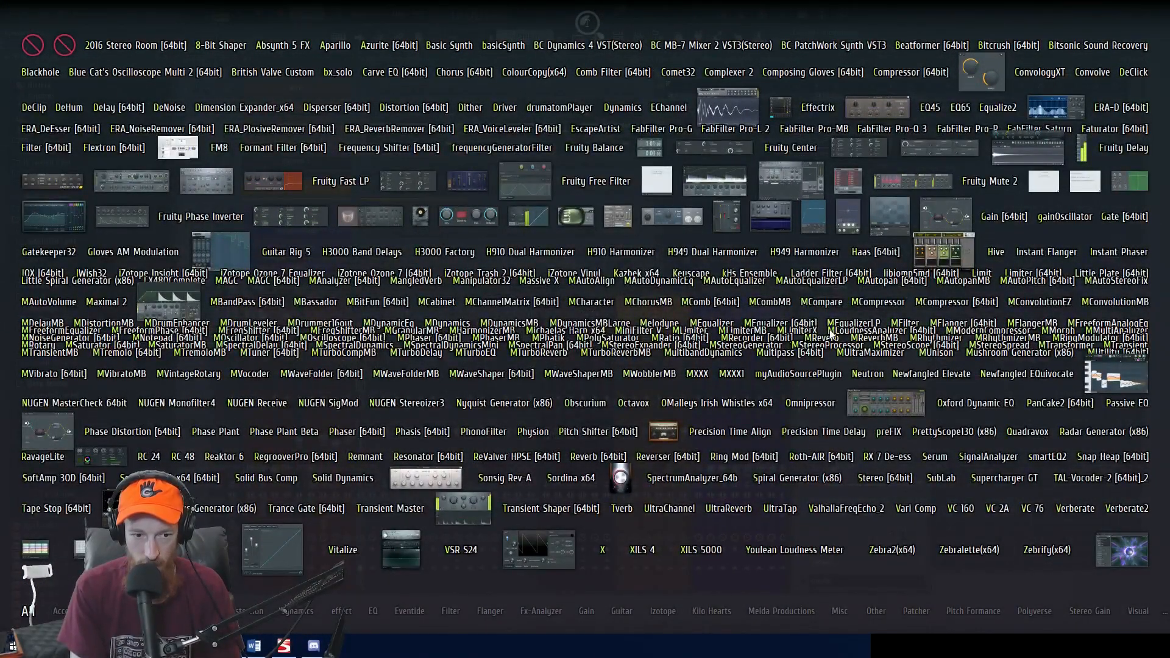
text(para)
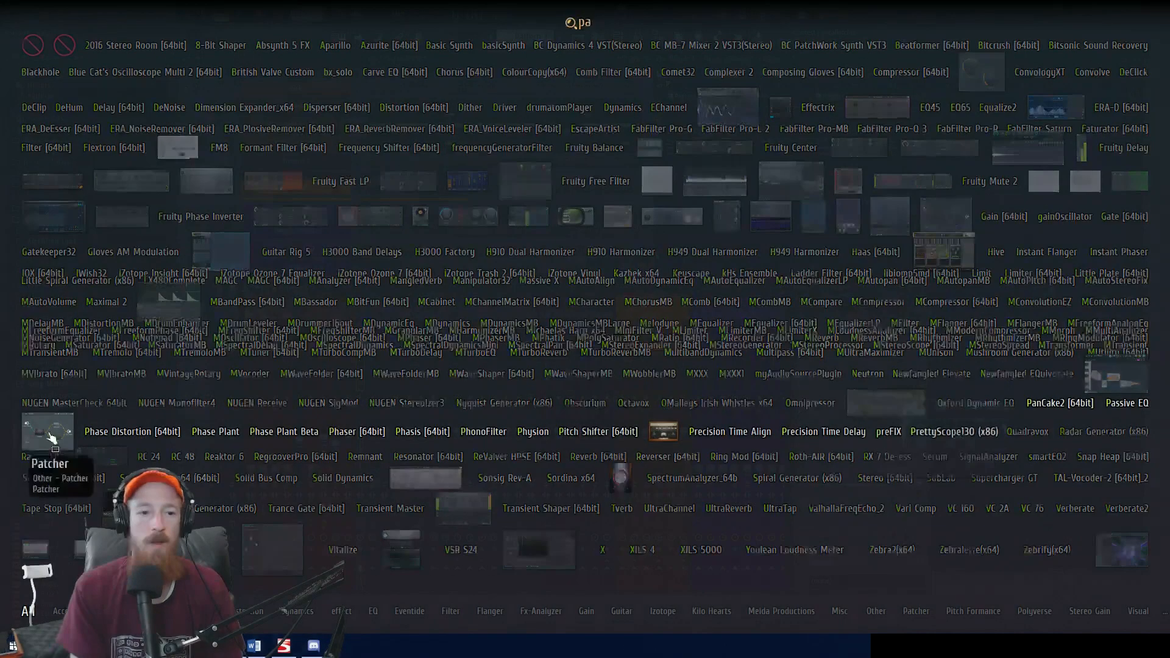
click(56, 221)
drag(524, 223, 734, 262)
- Lower band 7 of the Hat Buss EQ and boost band 6 to about 6.1 dB near 3.2 kHz, listening to the beat
drag(693, 363, 727, 376)
key(space)
mouse_move(686, 340)
mouse_down()
mouse_move(729, 384)
mouse_move(698, 343)
mouse_up()
key(space)
- Change band 1 of the Hat Buss EQ to a high pass filter with its cutoff at about 566 Hz
drag(558, 362, 633, 414)
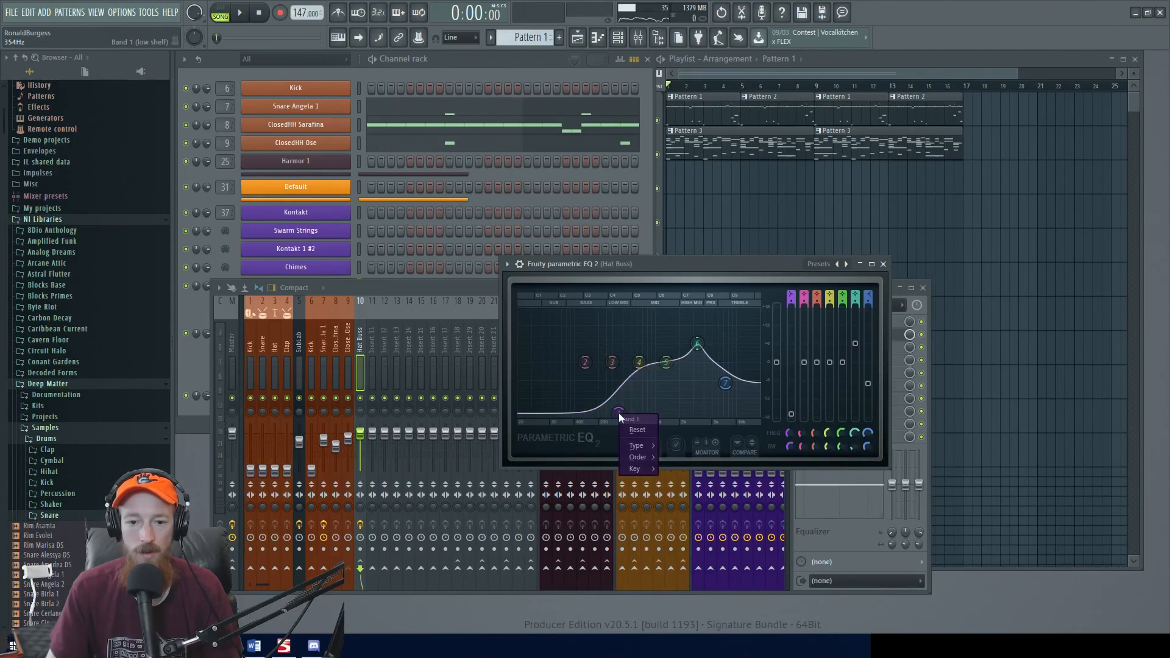
mouse_move(641, 457)
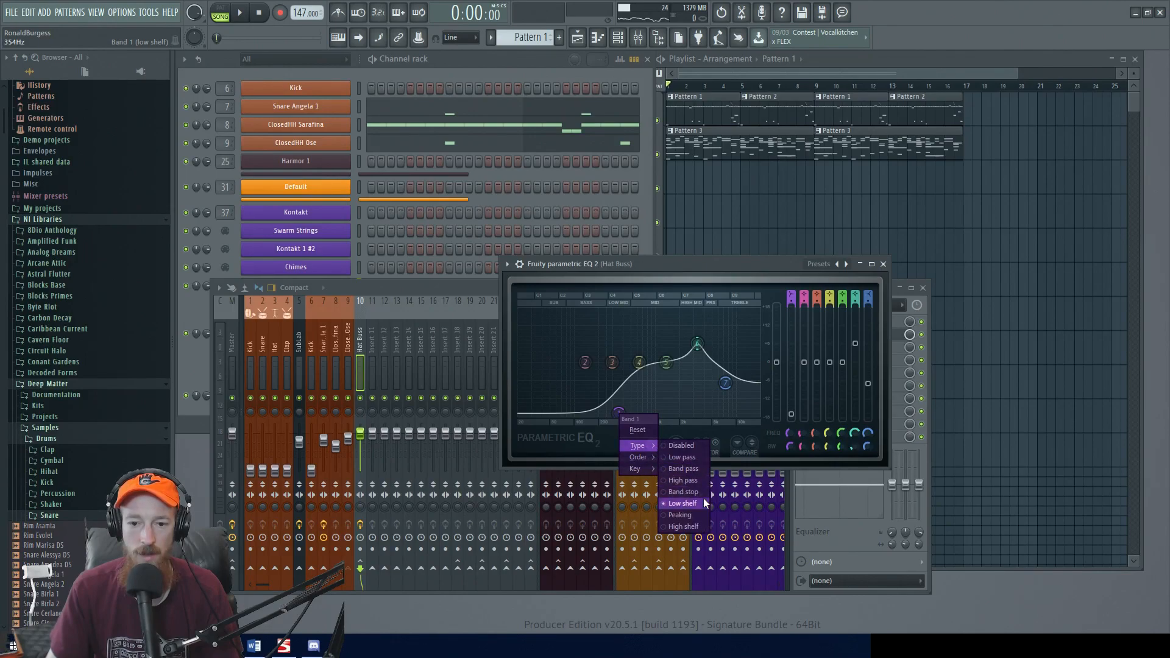
click(683, 480)
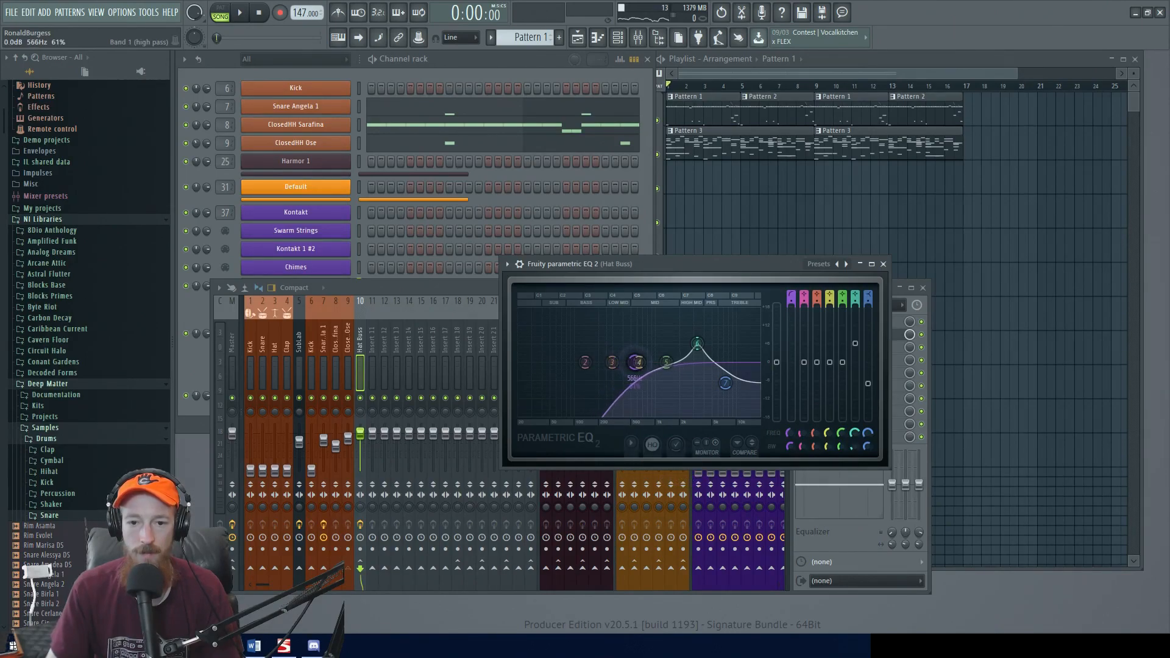
- Raise band 6 of the Hat Buss EQ to about 9.3 dB near 2.85 kHz during playback, recheck the curve and close the EQ
key(space)
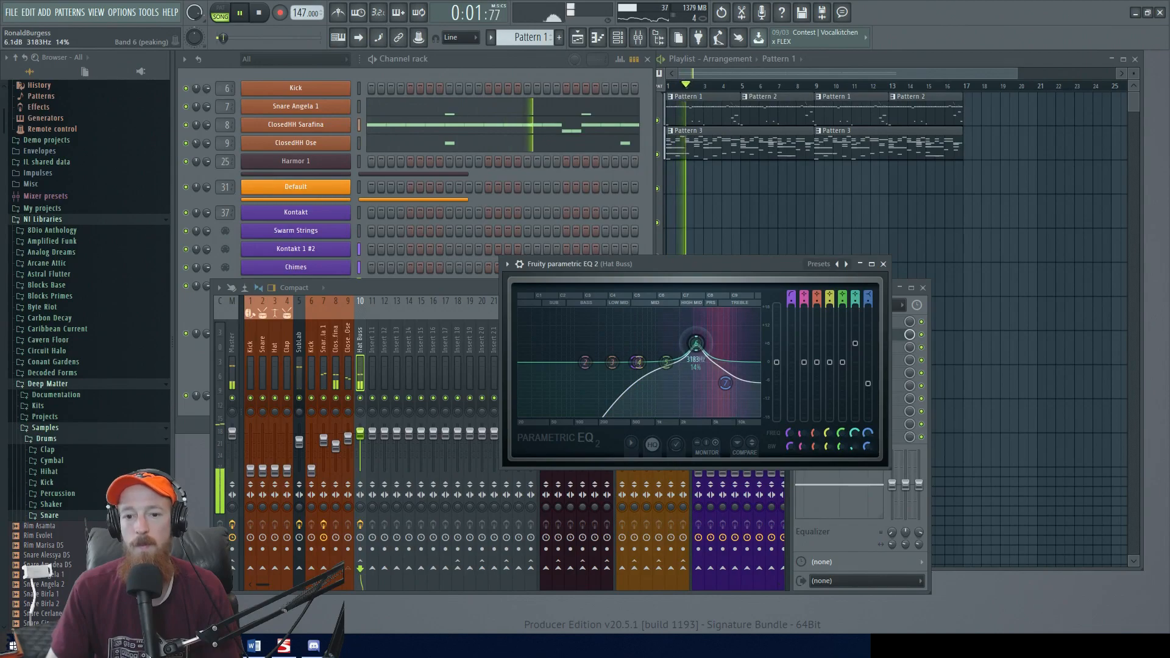
drag(696, 345, 693, 335)
key(space)
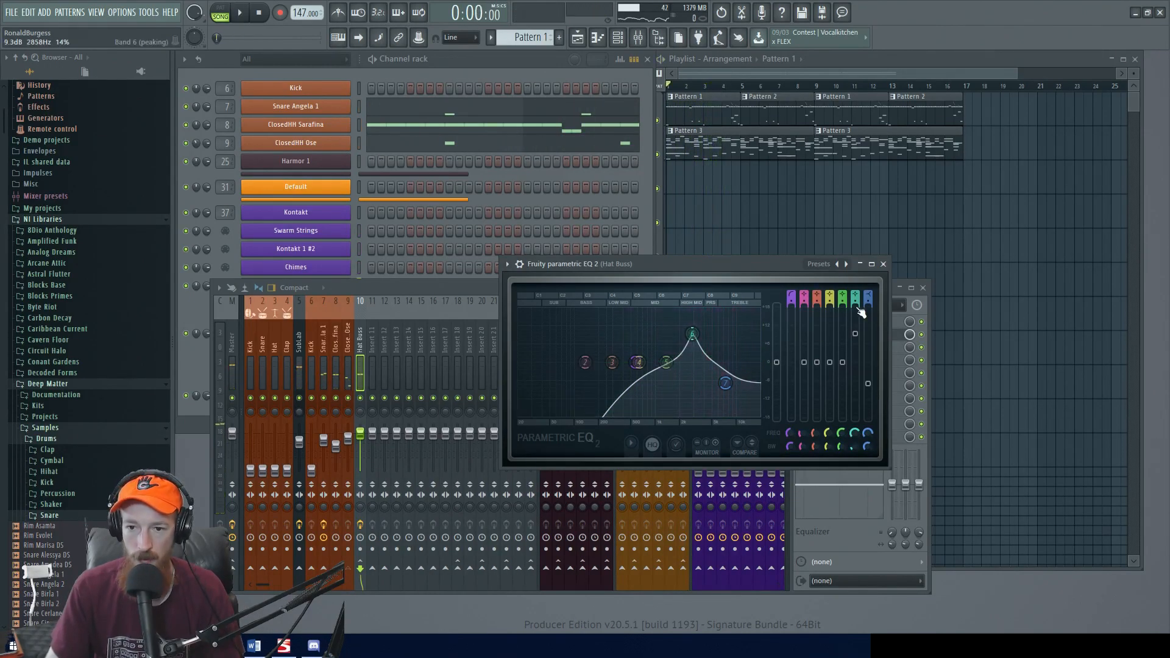
click(883, 264)
key(space)
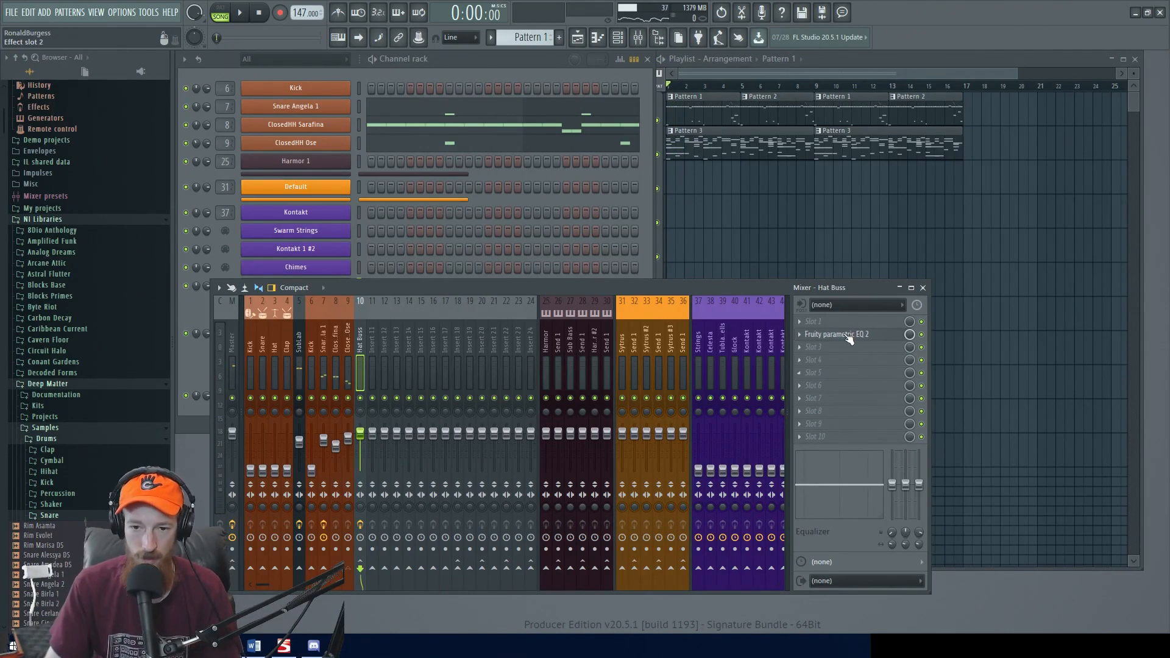
click(847, 335)
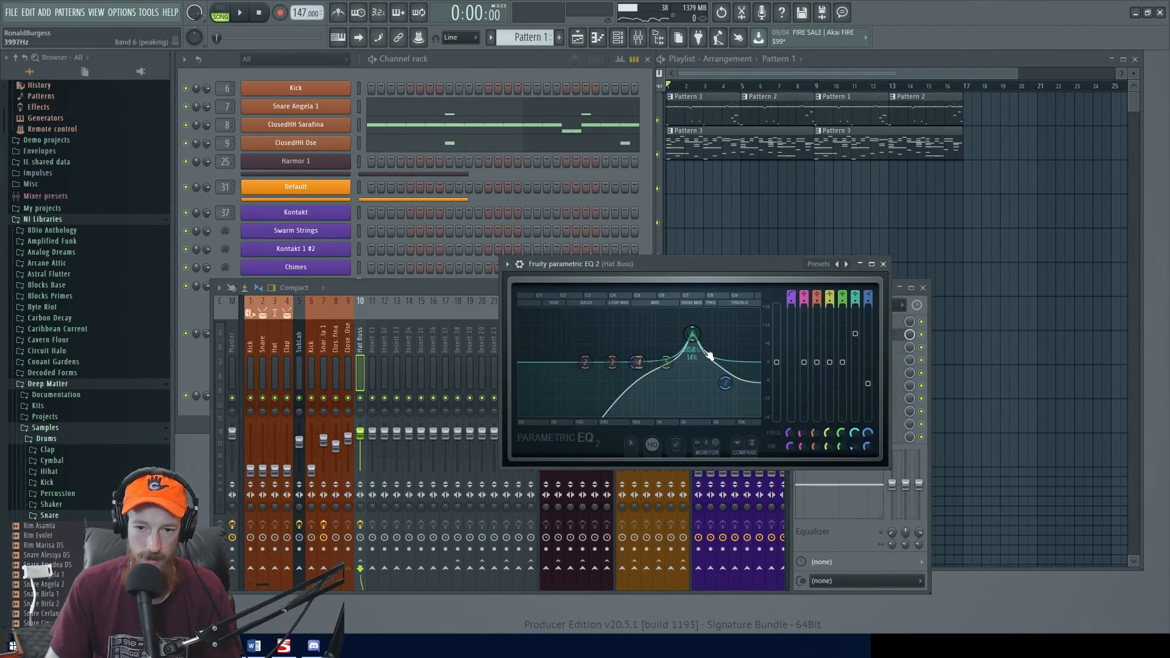
click(883, 264)
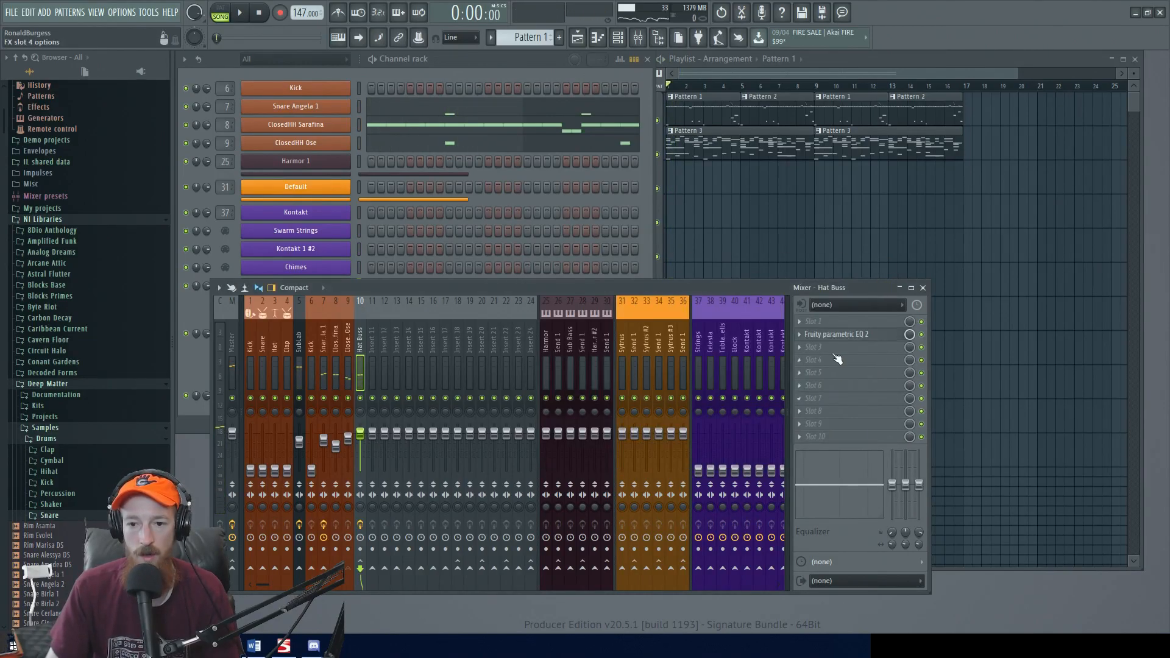
- Load NUGEN Stereoizer3 into slot 5 of the Hat Buss and move its window aside
text(nug)
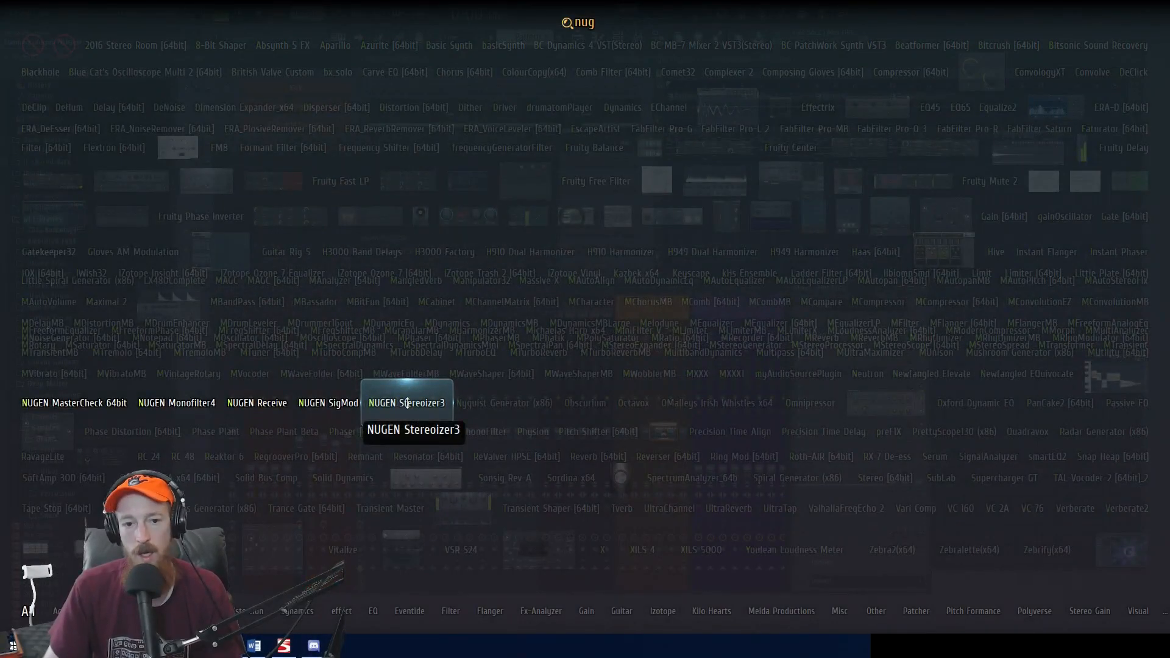
click(407, 403)
drag(420, 148, 711, 182)
- Widen the hats in Stereoizer3 by adjusting the IID and ITD widths, with Acuity at 39%, and close its window
drag(603, 245, 643, 234)
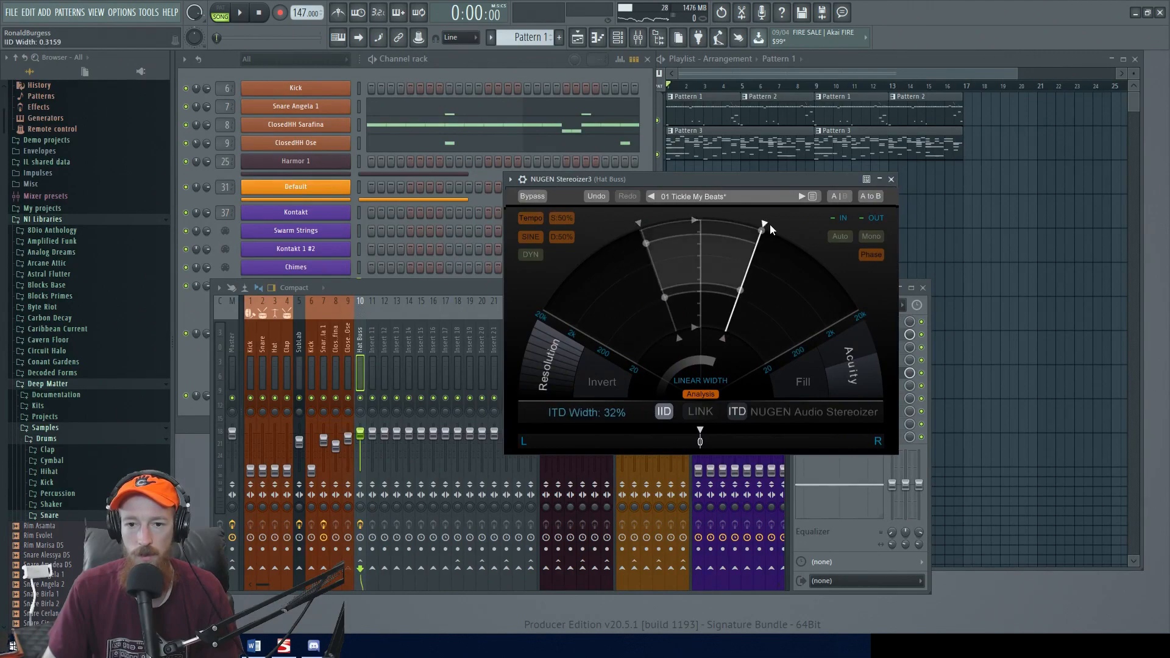
drag(730, 224, 728, 224)
key(space)
drag(643, 237, 657, 278)
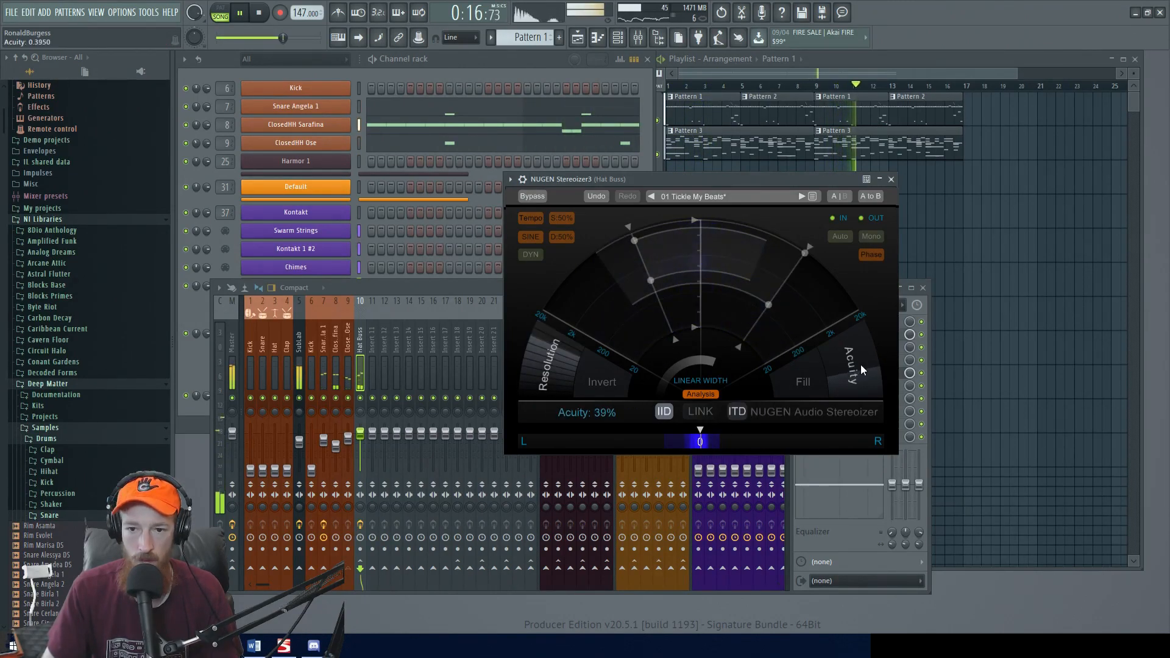
click(891, 179)
key(space)
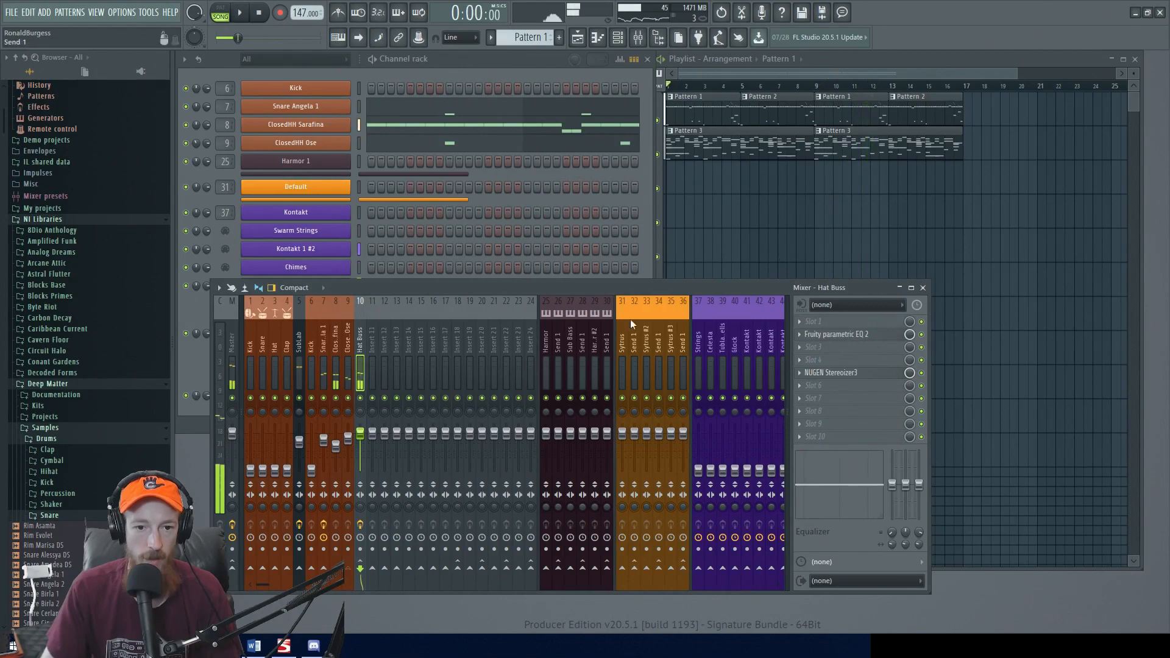
- Raise the Strings fader to just below the default level while the beat plays
click(347, 356)
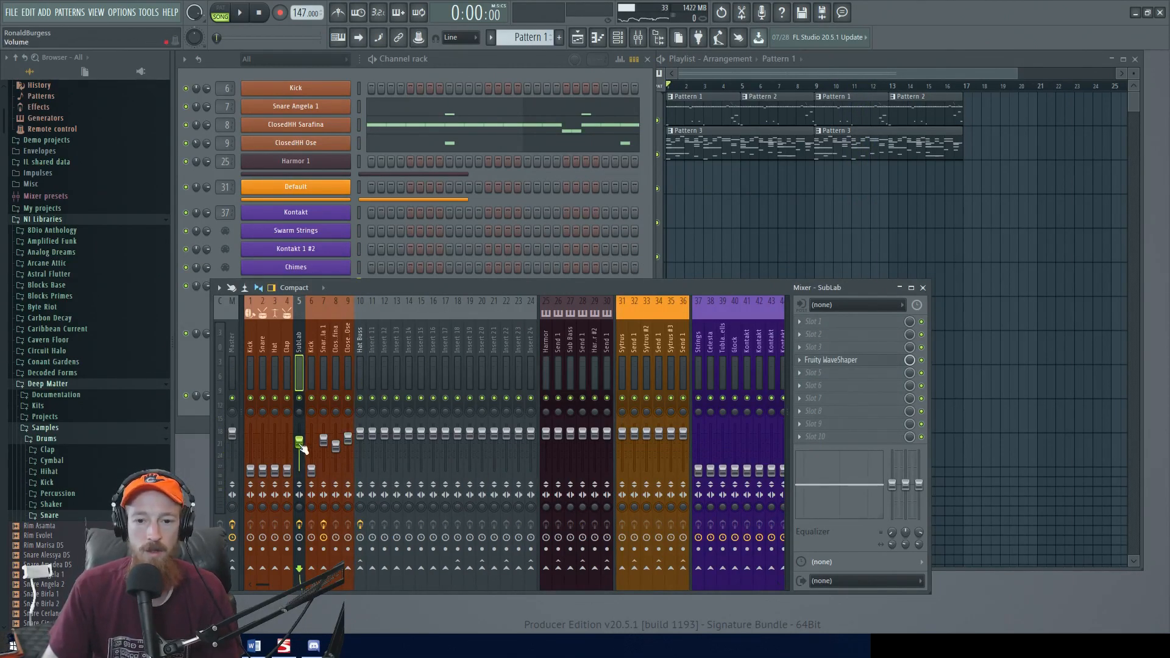
scroll(473, 357, right, 3)
click(510, 369)
drag(516, 471, 517, 443)
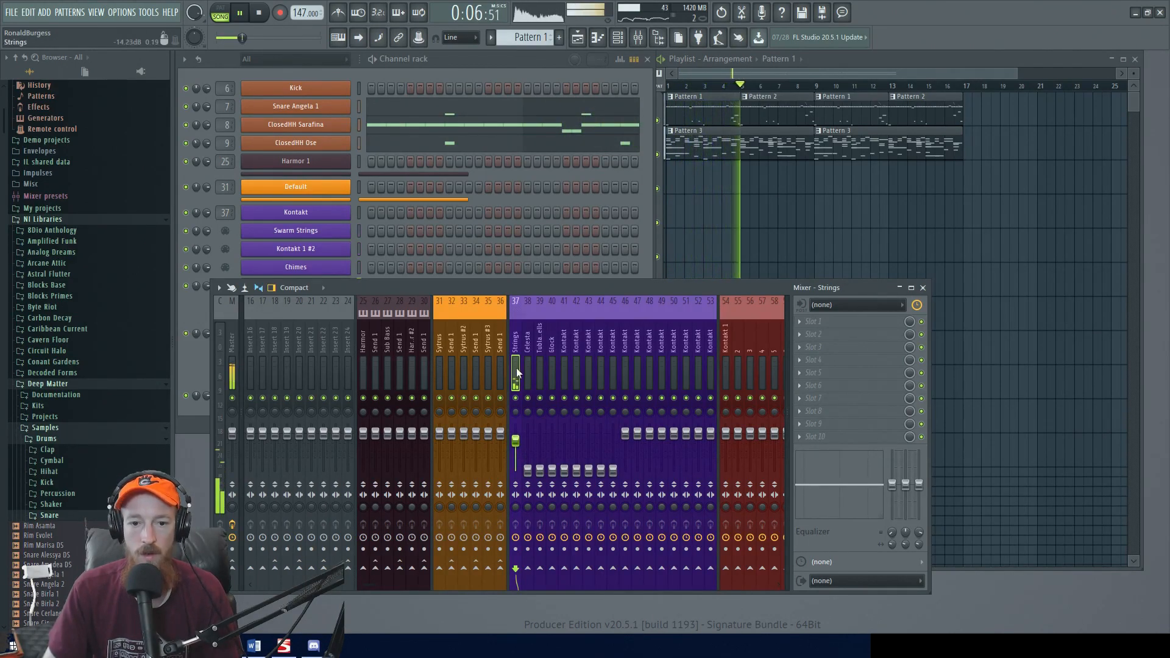
key(space)
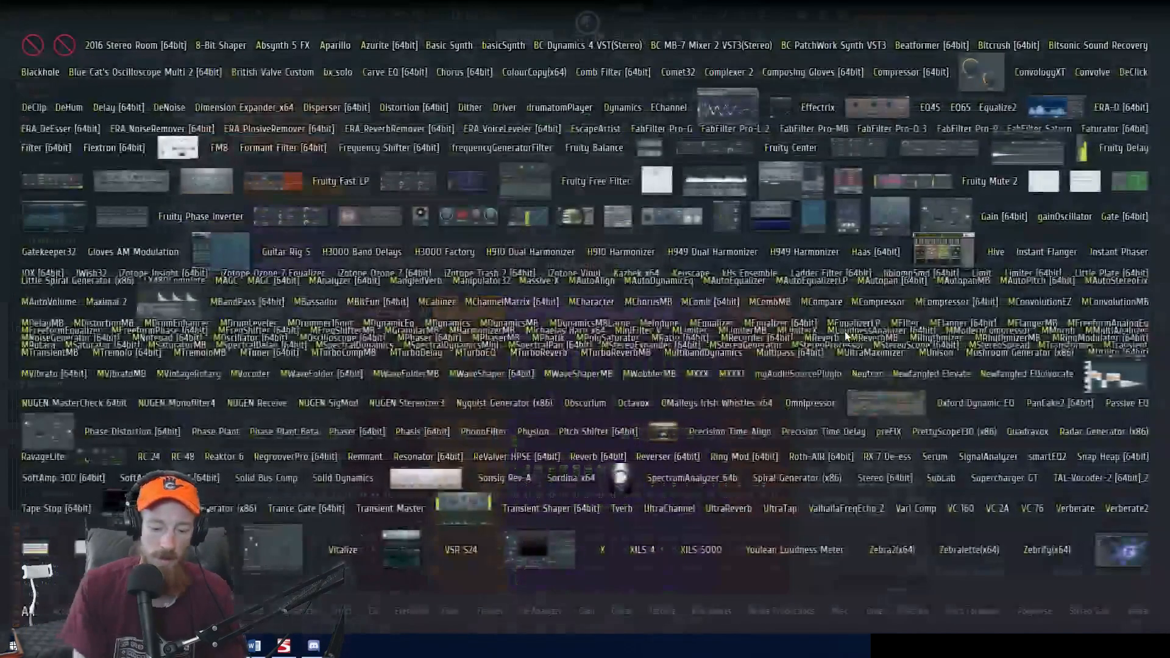
- Load Fruity Parametric EQ 2 into slot 2 of the Strings track and change band 1 to high pass
text(para)
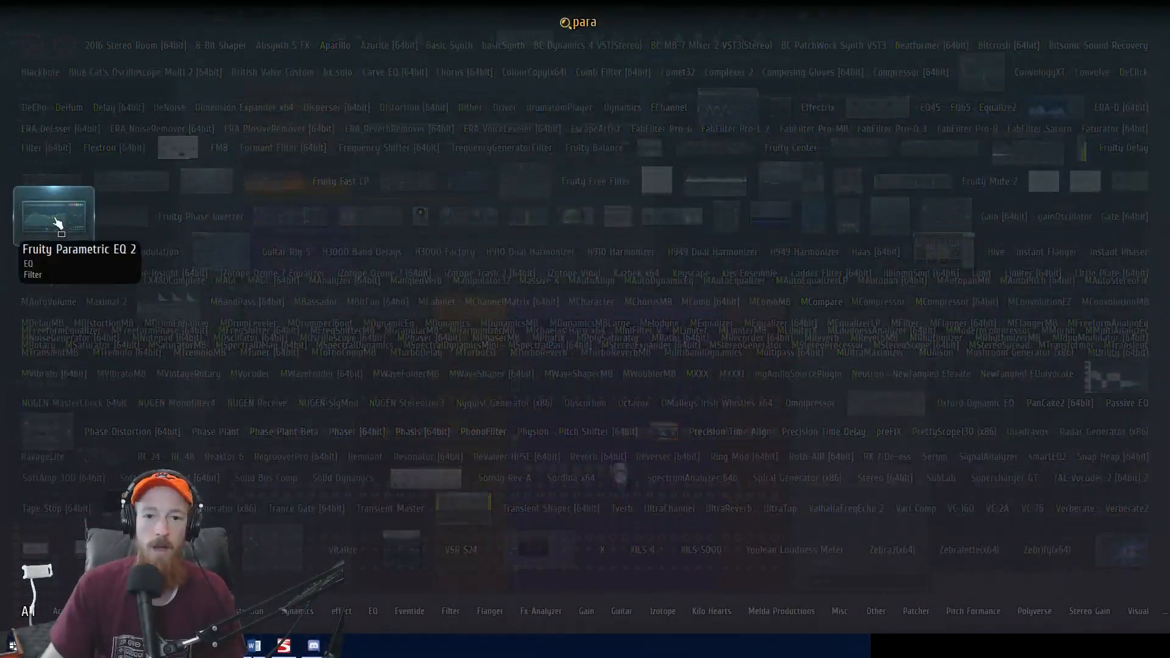
click(54, 217)
right_click(323, 294)
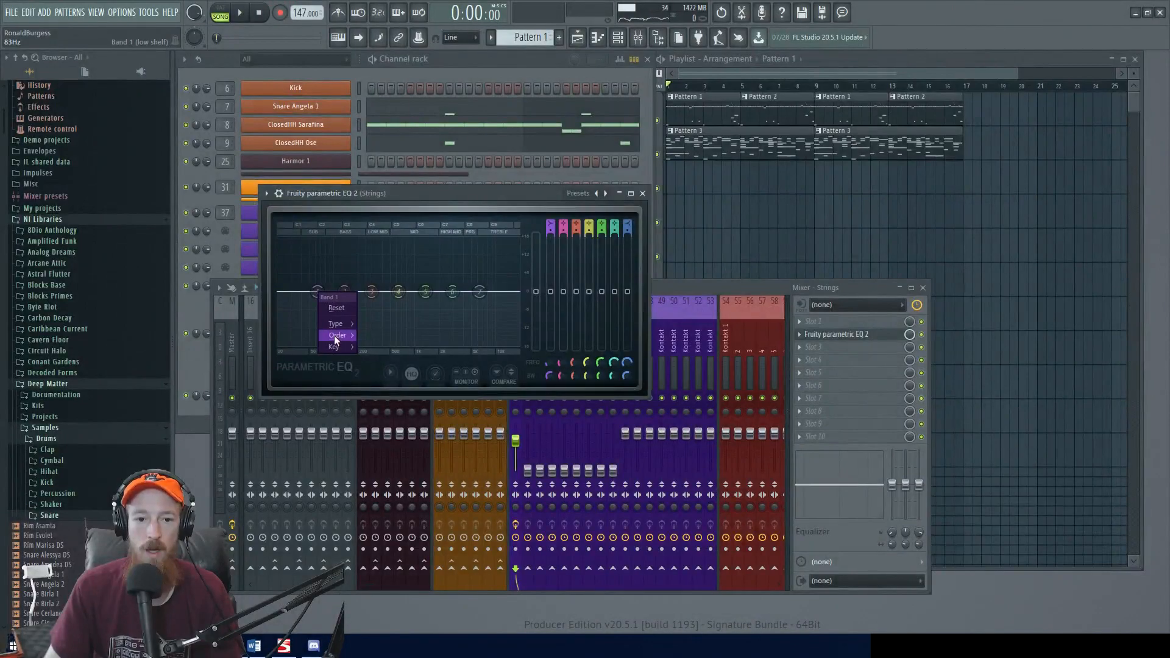
mouse_move(346, 323)
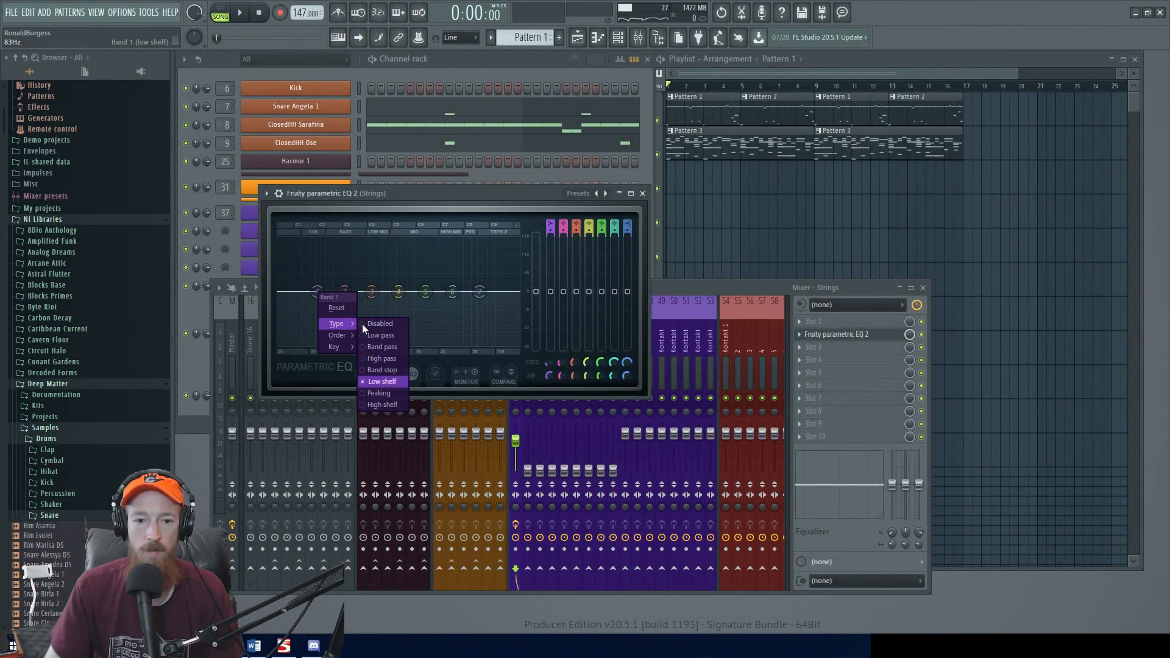
click(390, 358)
- Move the Strings high pass cutoff up to about 339 Hz while listening to the beat, and close the EQ
drag(353, 292, 372, 292)
key(space)
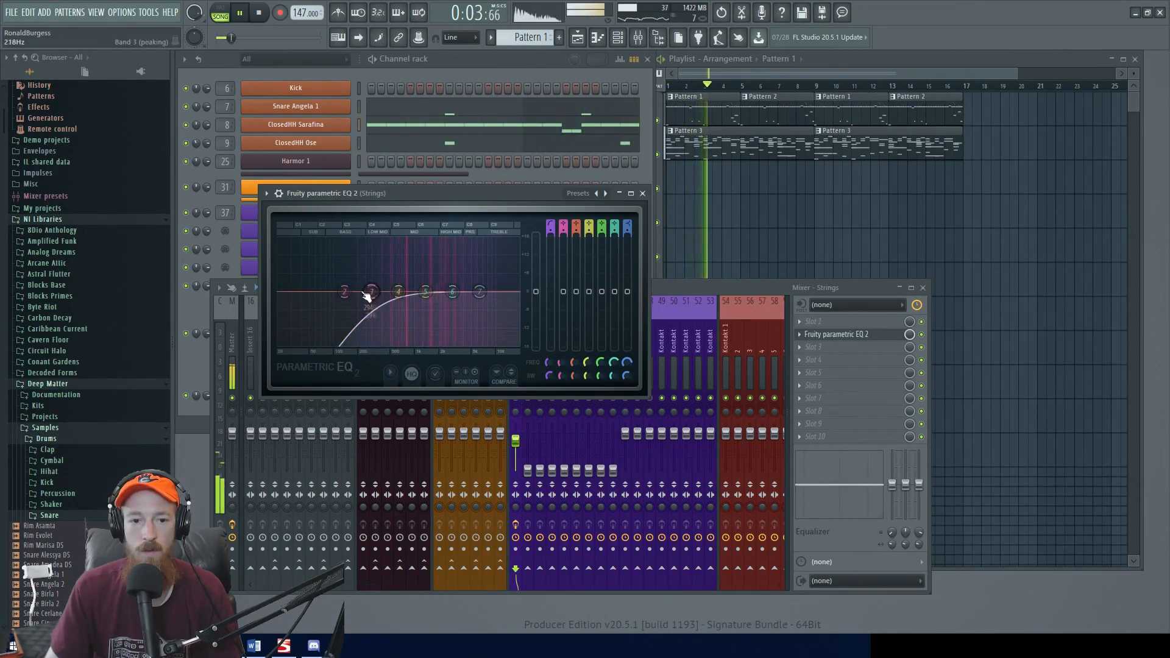
mouse_move(370, 292)
mouse_down()
mouse_move(359, 290)
mouse_move(376, 292)
mouse_up()
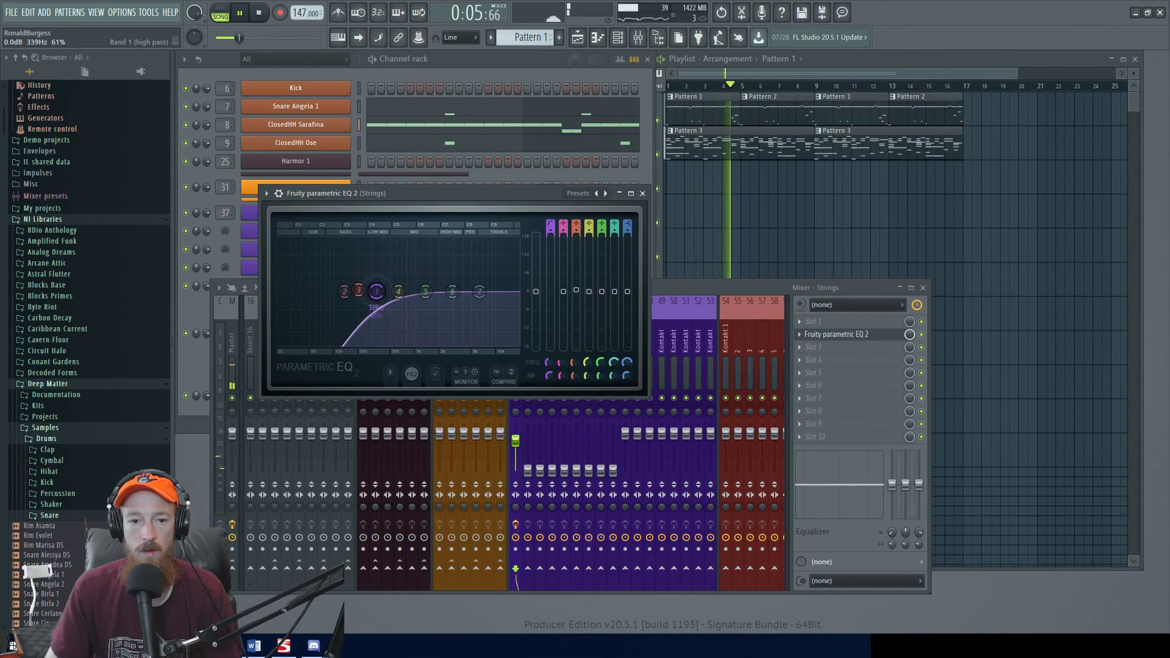
click(642, 193)
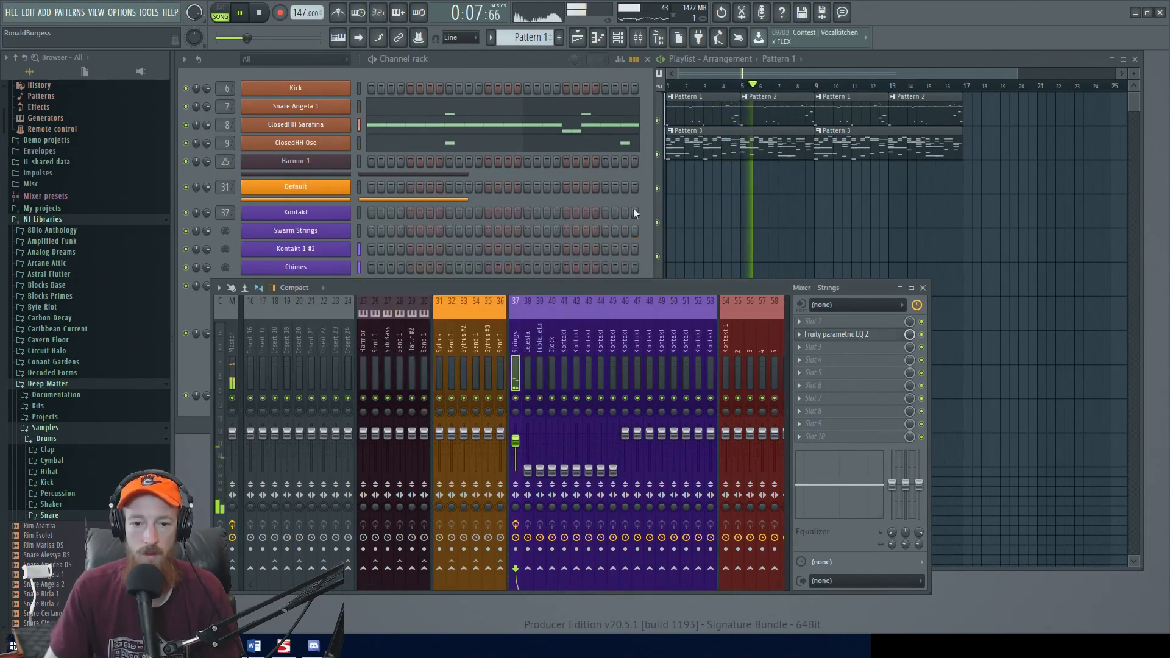
- Raise the Celesta fader partway and the Tublar Bells fader to 0.0 dB, replaying the beat to judge them
click(527, 345)
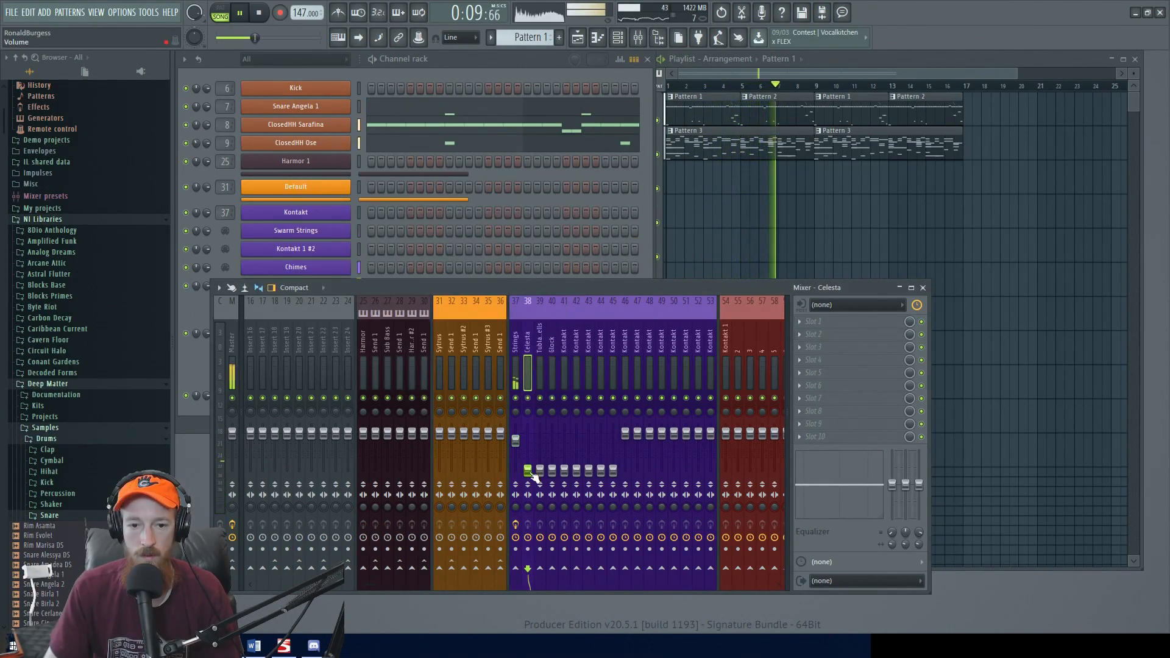
drag(530, 472, 539, 433)
key(space)
key(space)
key(space)
key(space)
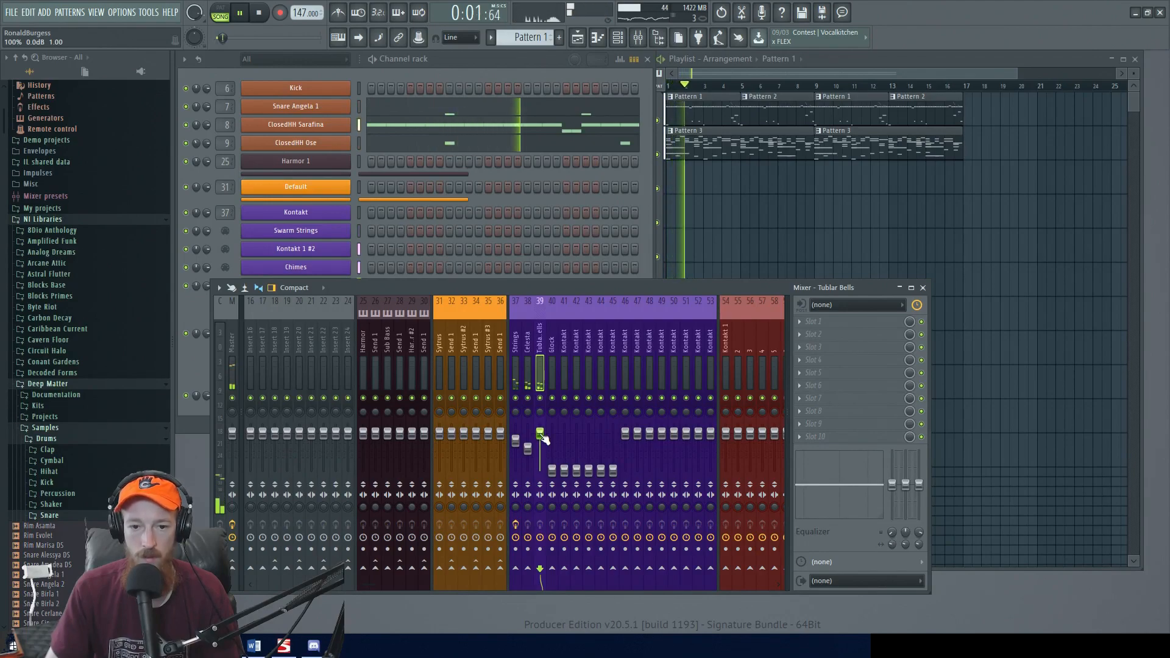
- Lower the Tublar Bells fader to about -3.9 dB and raise the Glock fader to about -8.5 dB during playback
drag(540, 435, 540, 440)
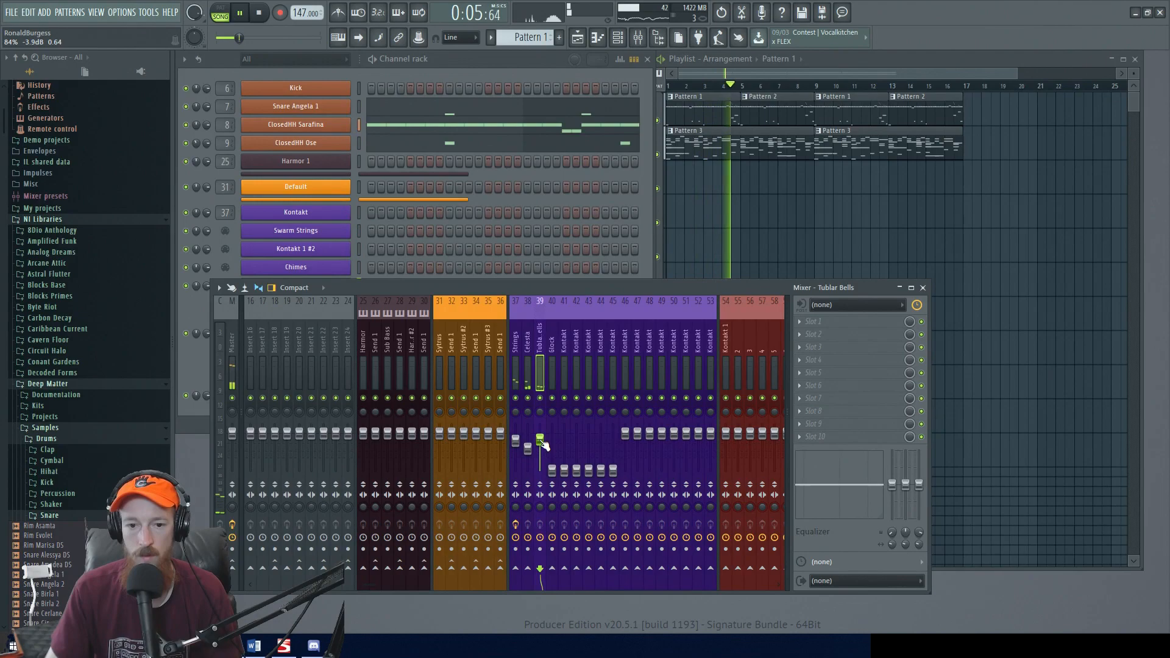
key(space)
drag(556, 472, 557, 450)
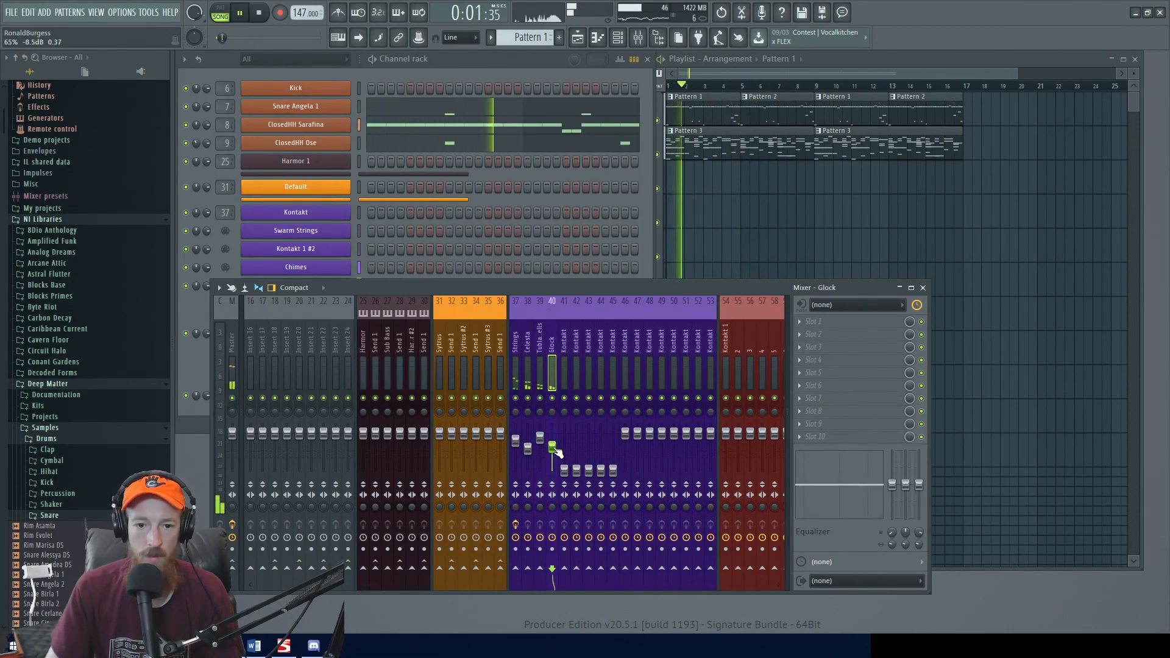
- Lower the Glock fader to about -9.2 dB, select the Celesta track to check its level, and stop playback
drag(556, 450, 556, 452)
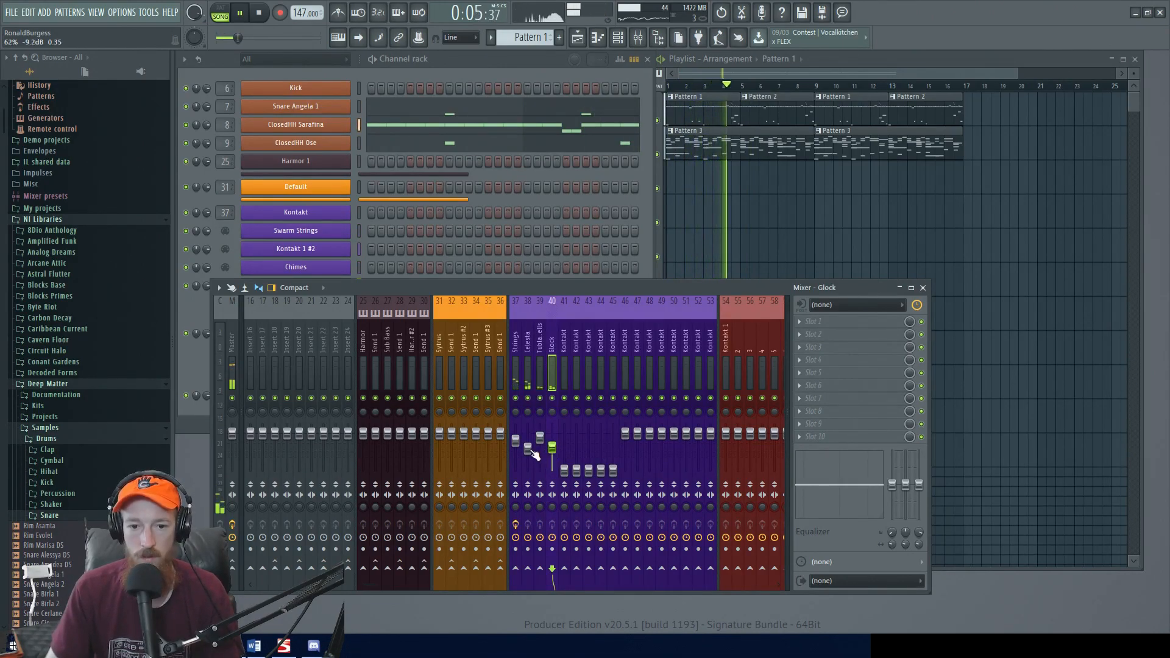
click(529, 448)
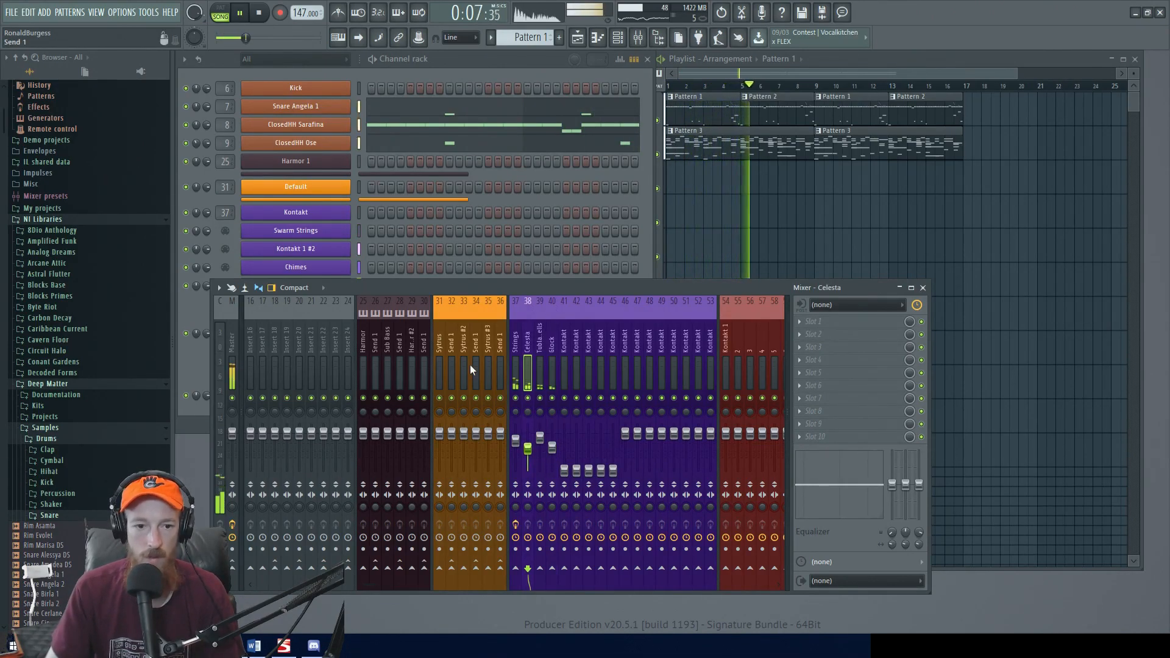
scroll(470, 365, left, 5)
key(space)
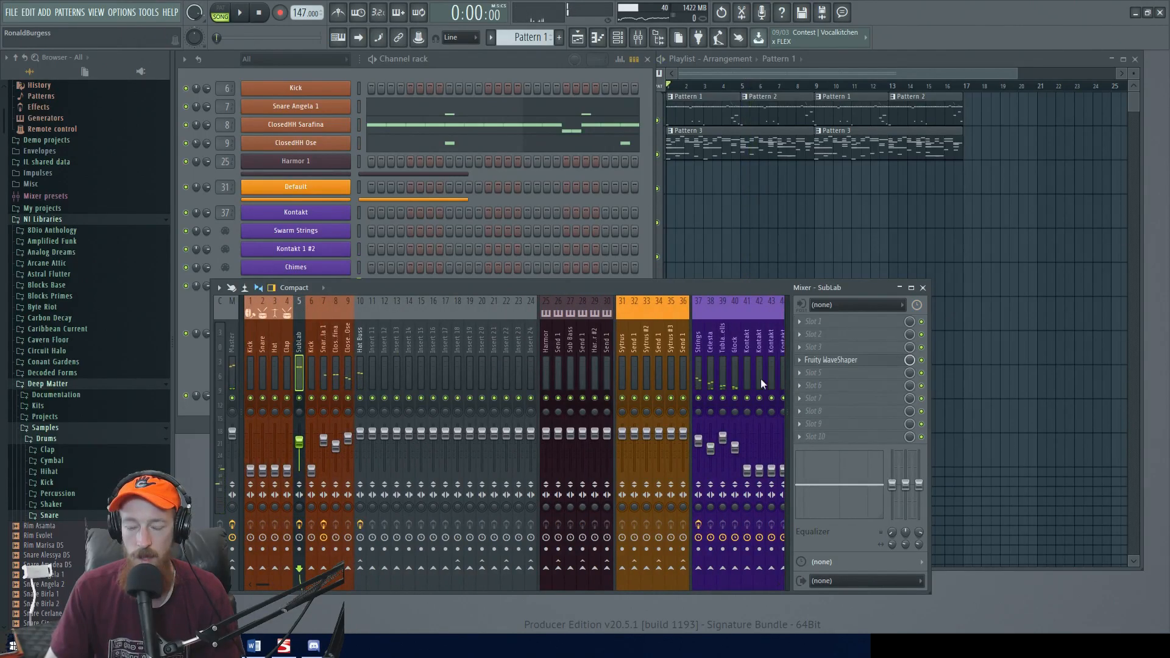
- Load Fruity Parametric EQ 2 into slot 8 of the SubLab track and reposition its window
key(alt+p)
text(p)
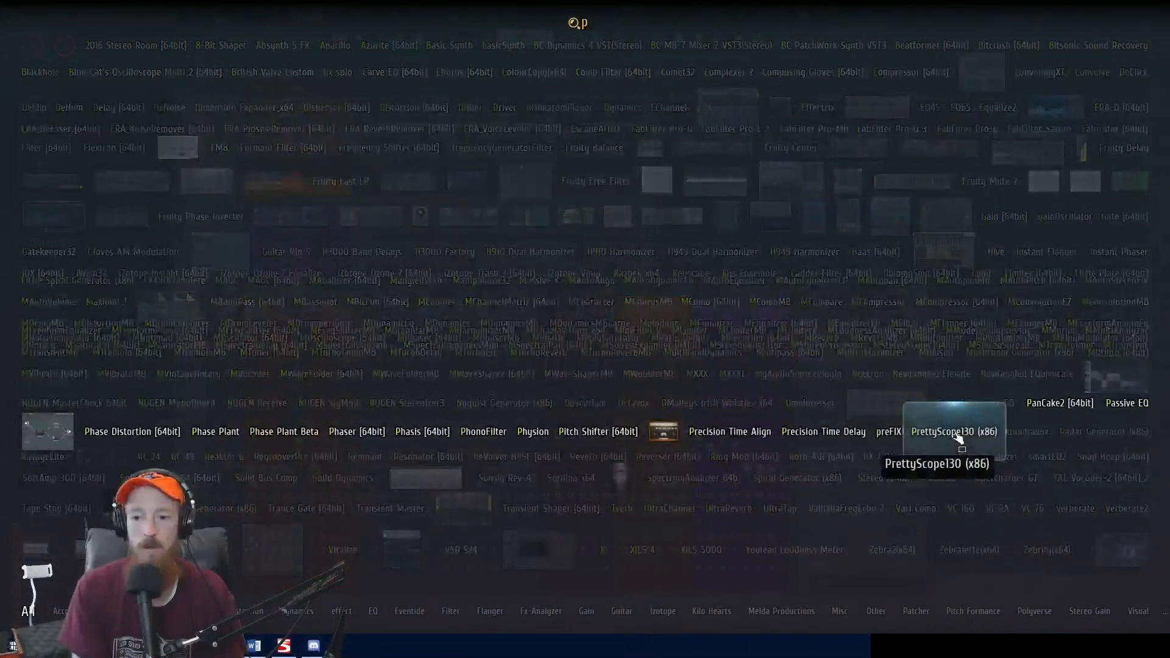
text(ara)
key(Return)
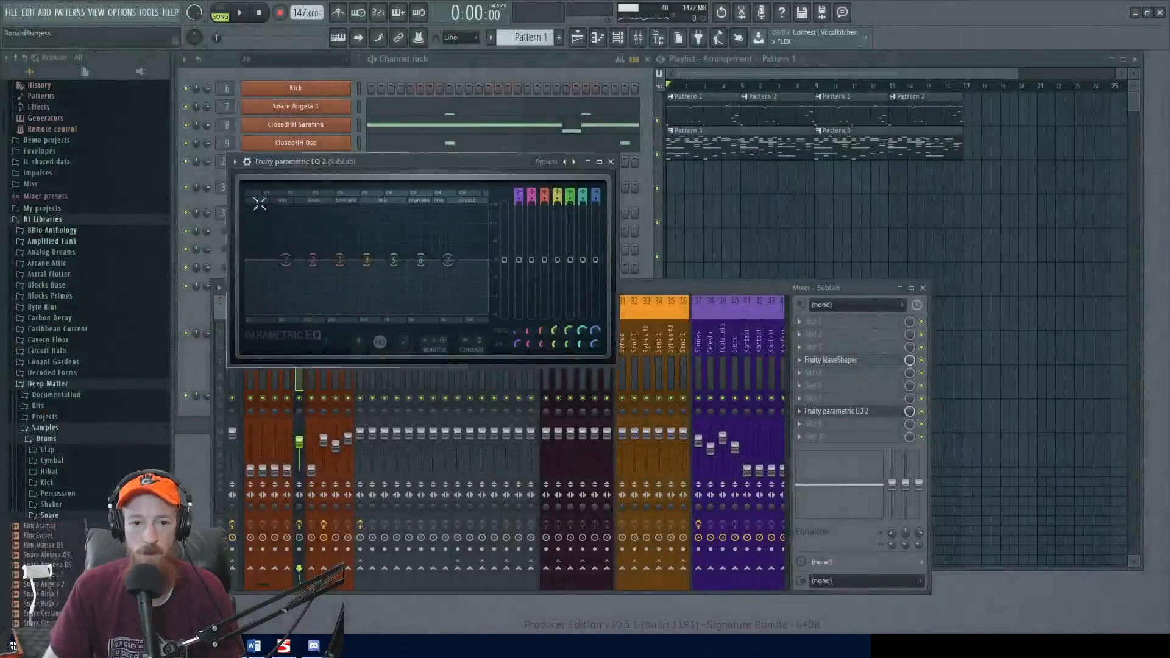
drag(408, 161, 487, 197)
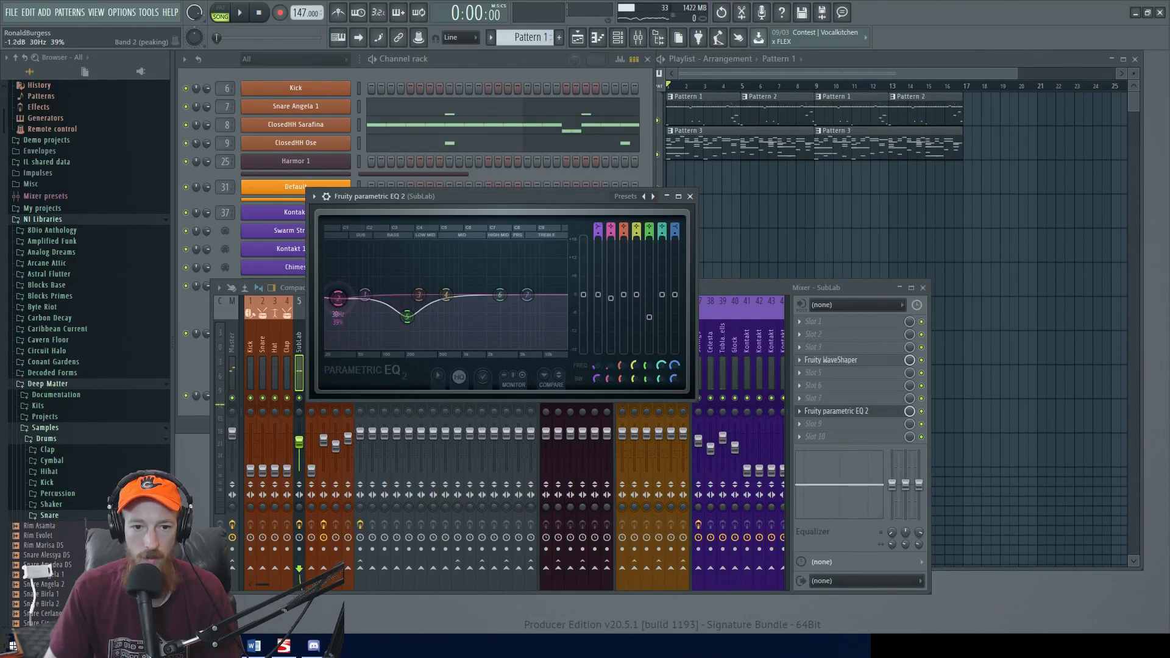
- During playback, shape the SubLab EQ with a low-end dip on band 2 and a band 5 cut at about 283 Hz
key(space)
drag(337, 297, 393, 293)
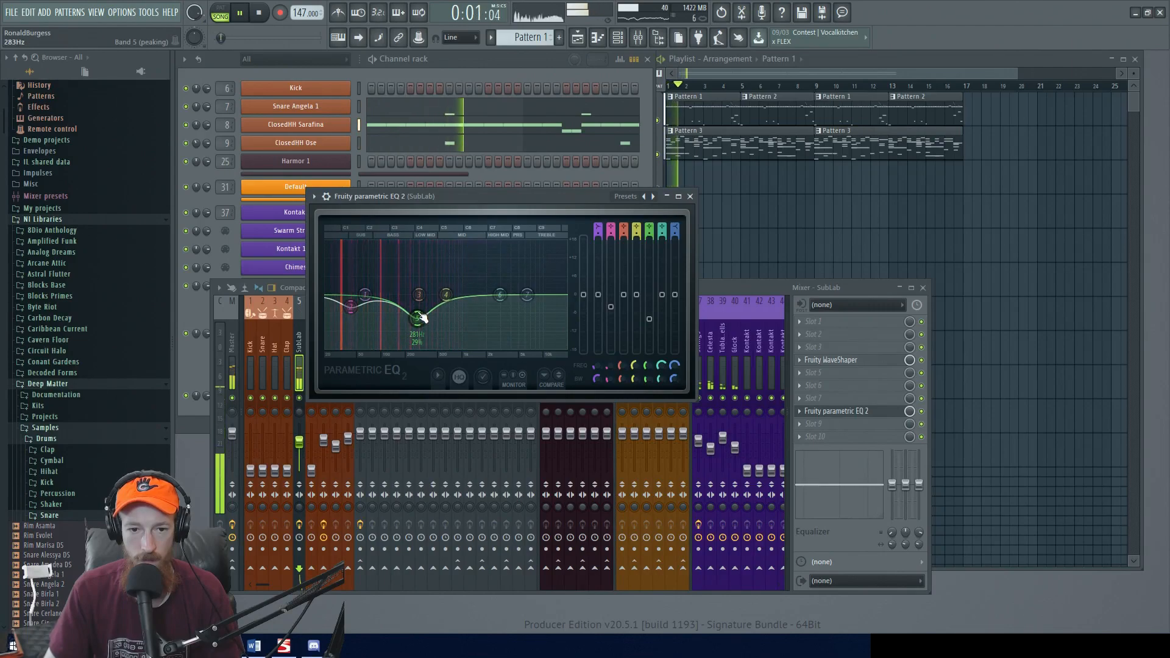
key(space)
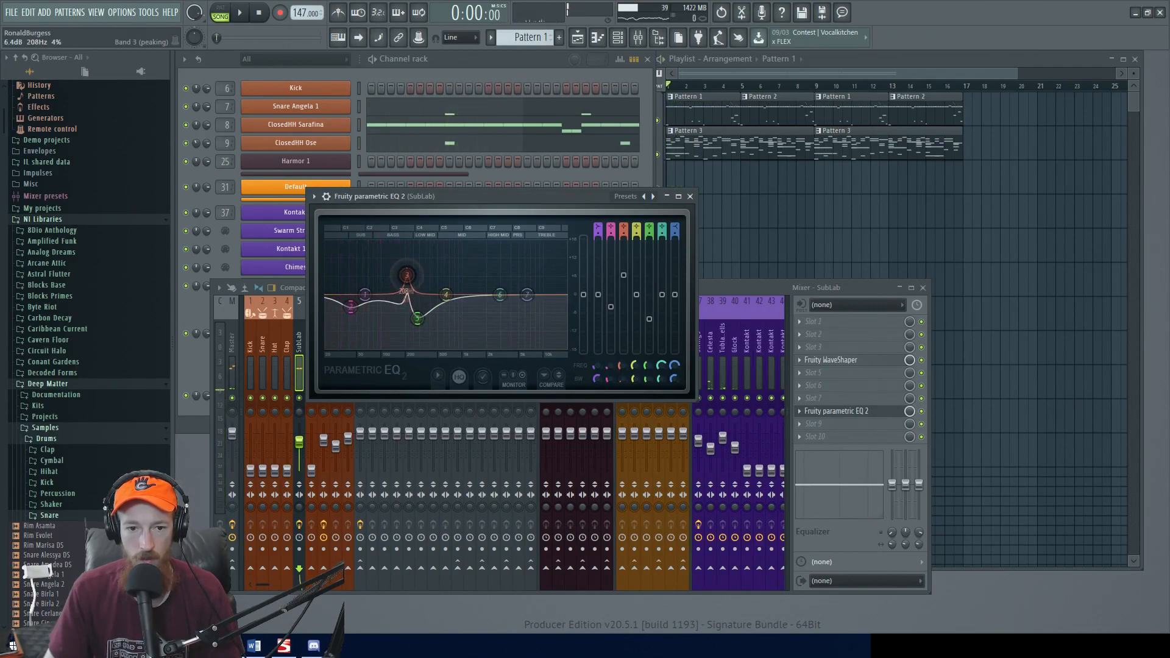
- Sweep the SubLab EQ's band 3 boost up to about 528 Hz and back to about 255 Hz at 5.2 dB while replaying the beat
key(space)
drag(398, 266, 432, 268)
key(space)
key(space)
key(space)
drag(435, 272, 430, 269)
key(space)
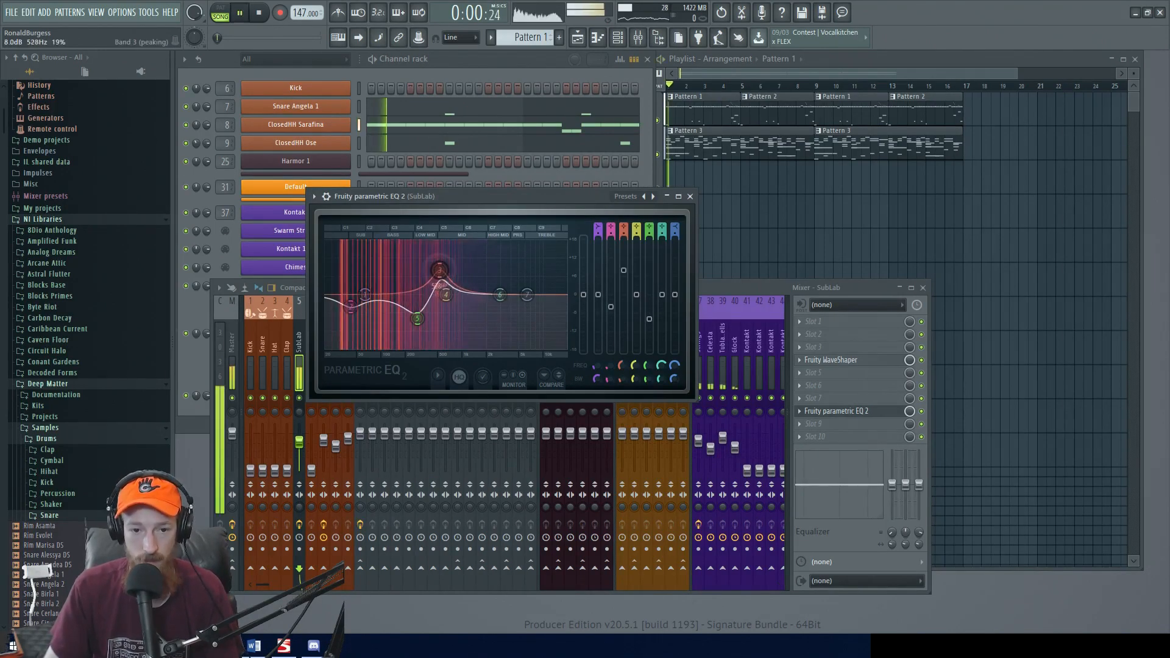
drag(450, 266, 440, 275)
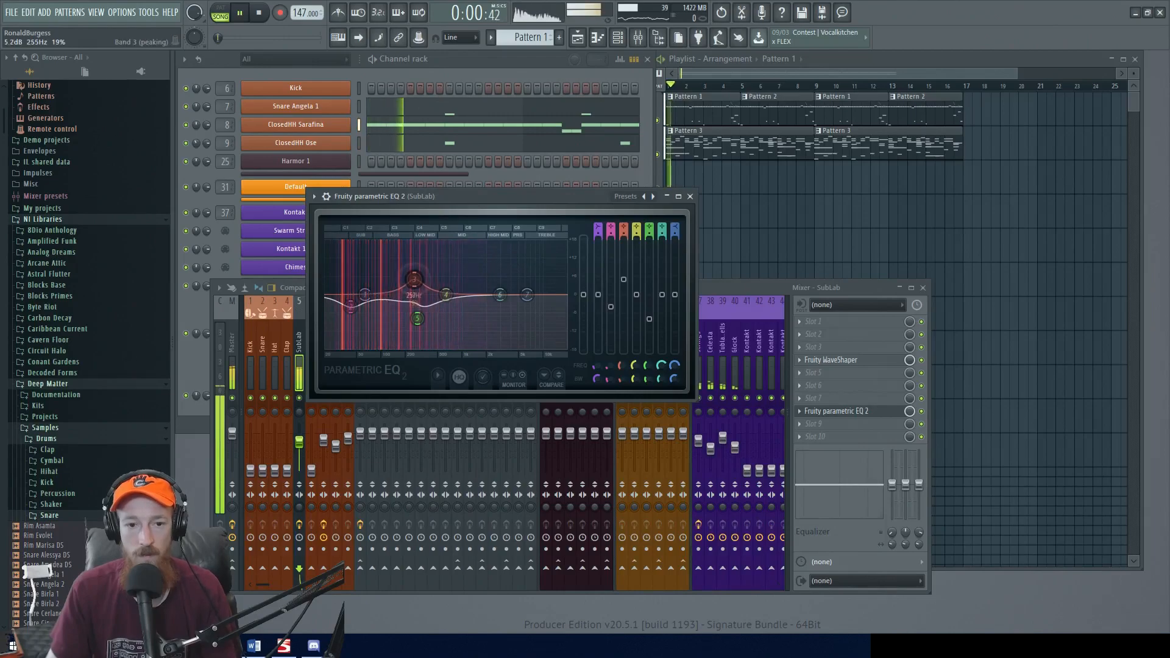
- Move the SubLab EQ's band 3 boost lower and shift the band 5 cut to about 137 Hz at -10.9 dB
key(space)
mouse_move(402, 262)
mouse_down()
mouse_move(418, 263)
mouse_move(405, 268)
mouse_up()
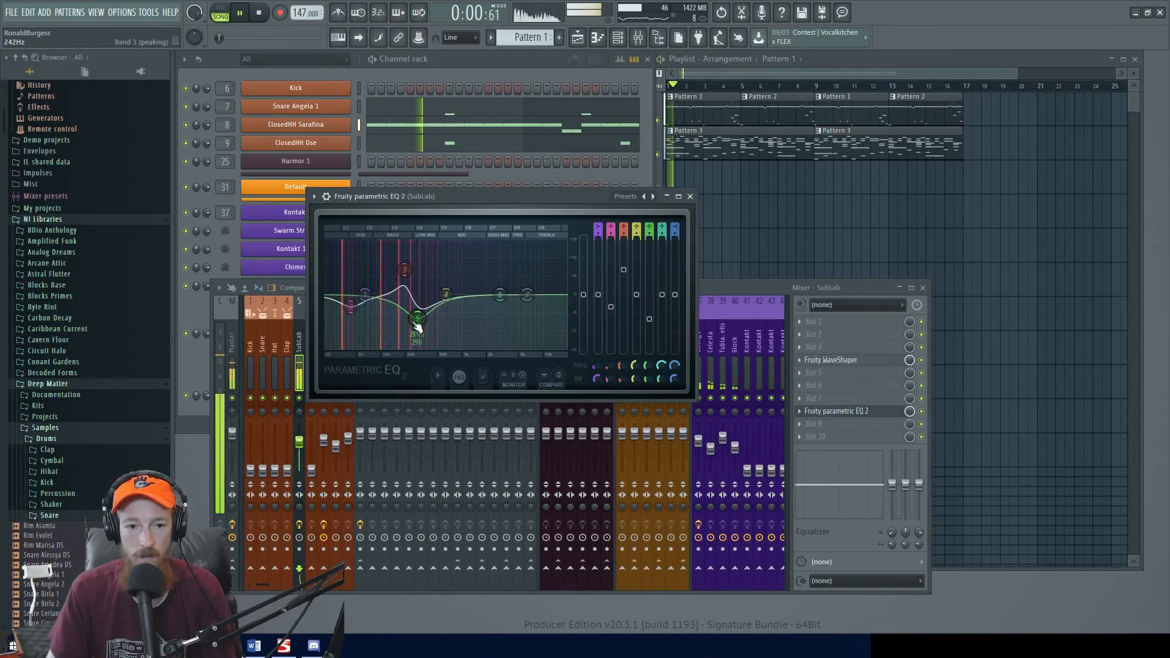
drag(388, 325, 392, 328)
key(space)
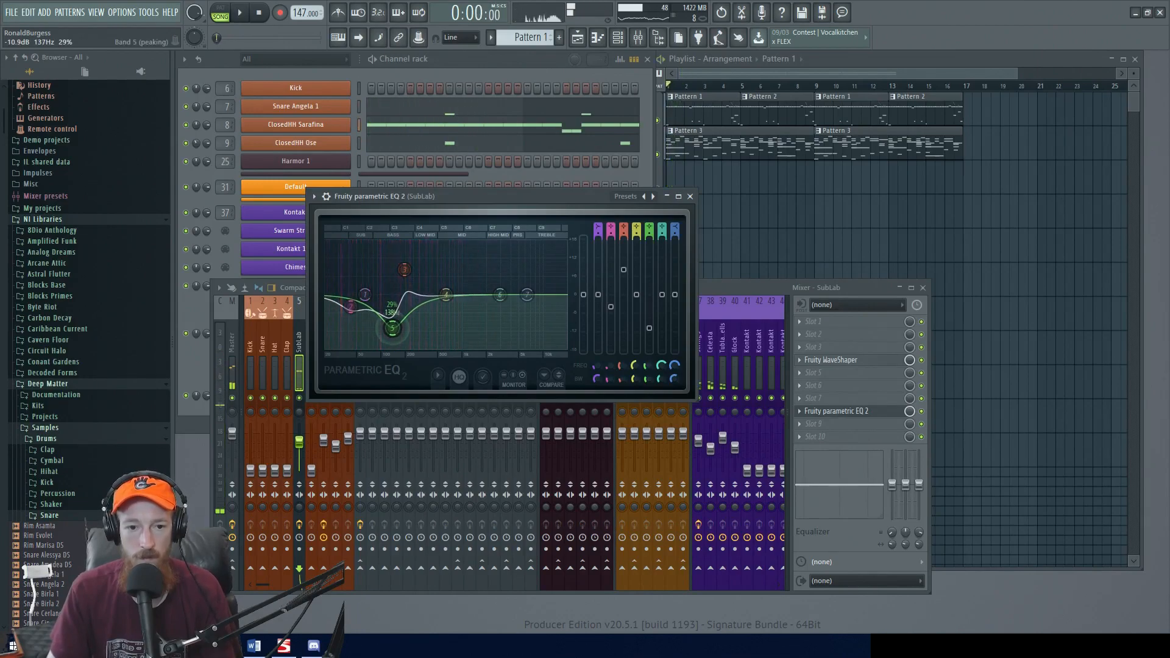
- Set the band 3 boost to about 173 Hz at 7.4 dB, fine-tune the SubLab EQ's lower bands, and close it after replaying the beat
drag(407, 271, 403, 274)
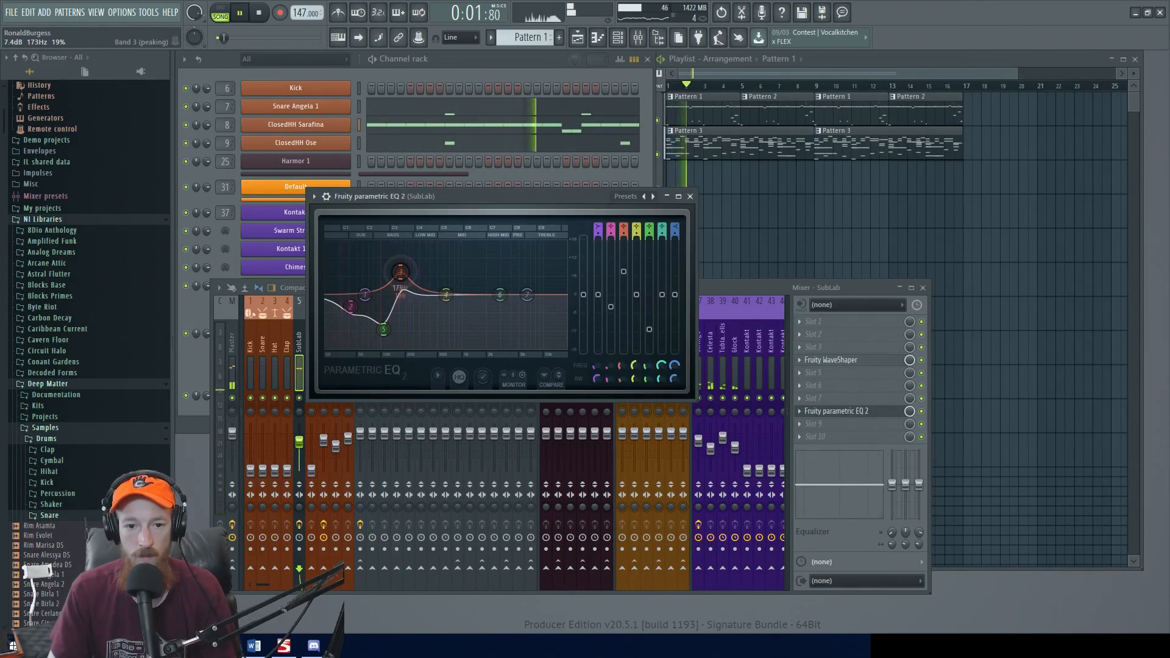
drag(401, 278, 399, 277)
drag(385, 329, 351, 308)
key(space)
key(space)
key(space)
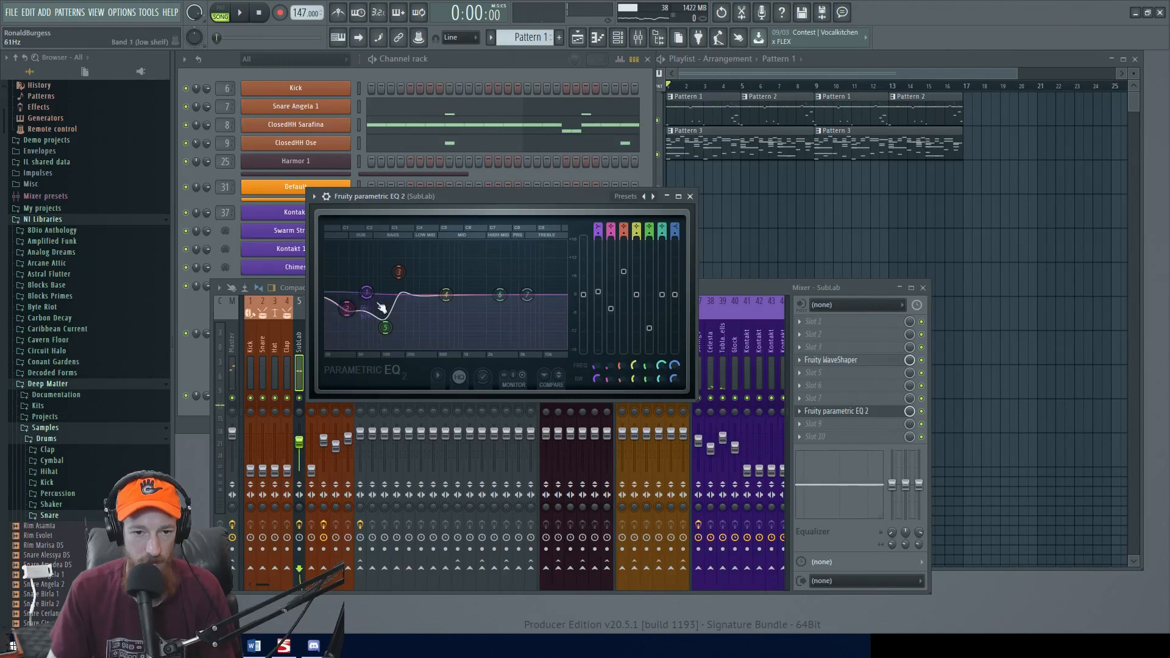
key(space)
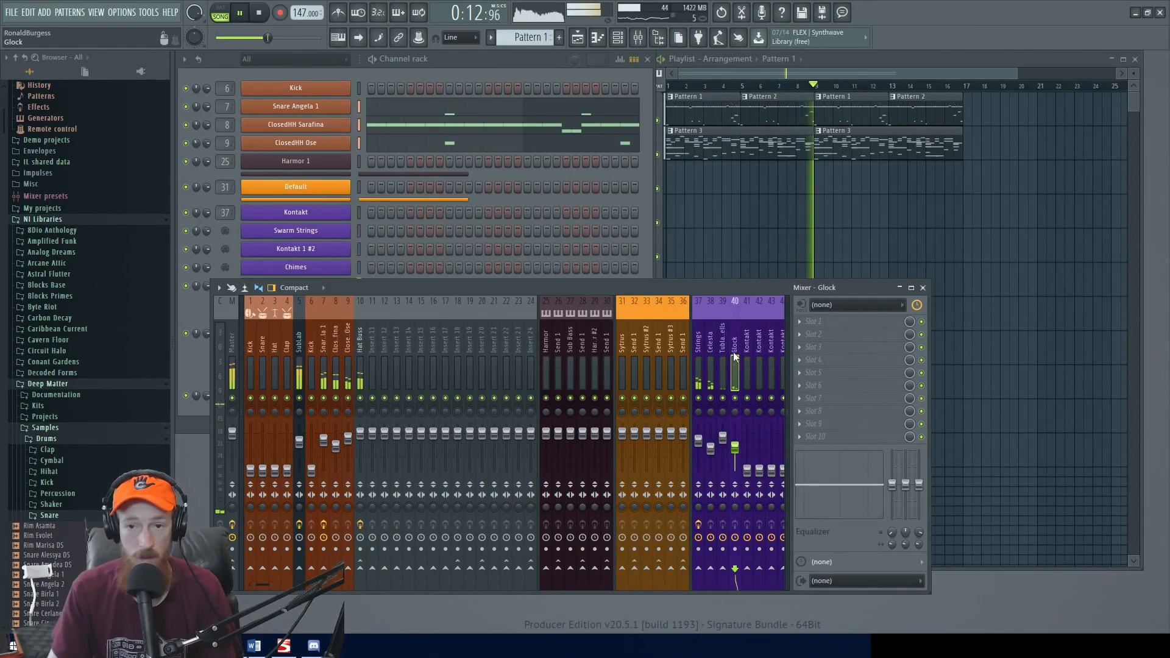
key(space)
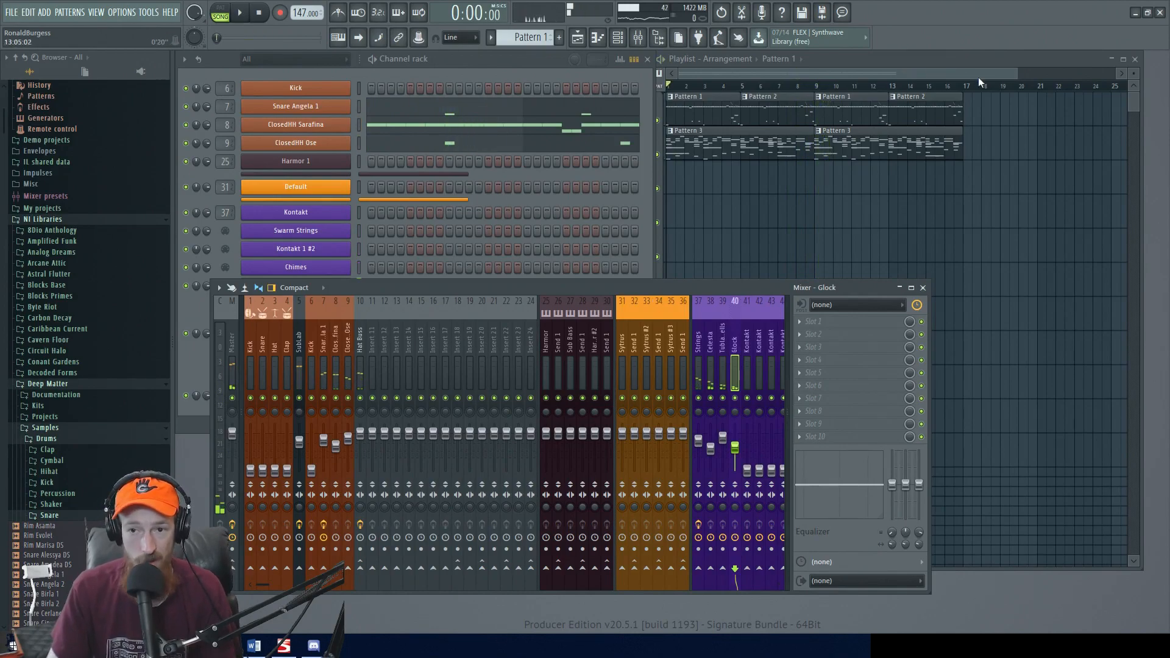
- Review the effect slots of the SubLab, Master and Kick mixer tracks
click(953, 85)
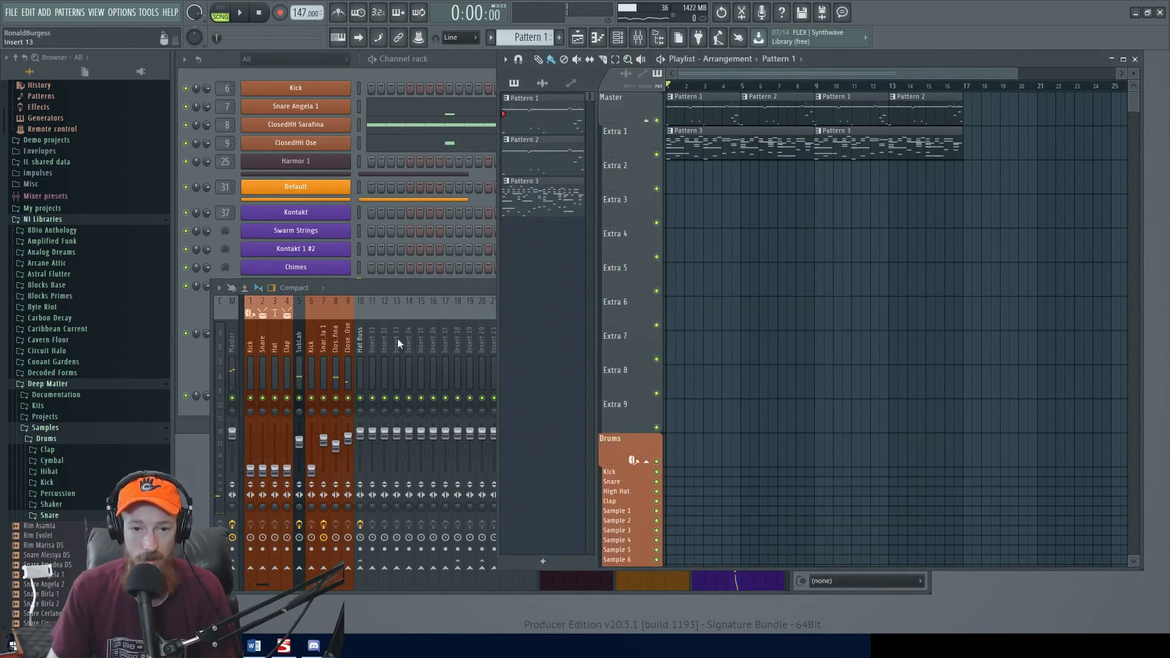
click(415, 312)
click(302, 346)
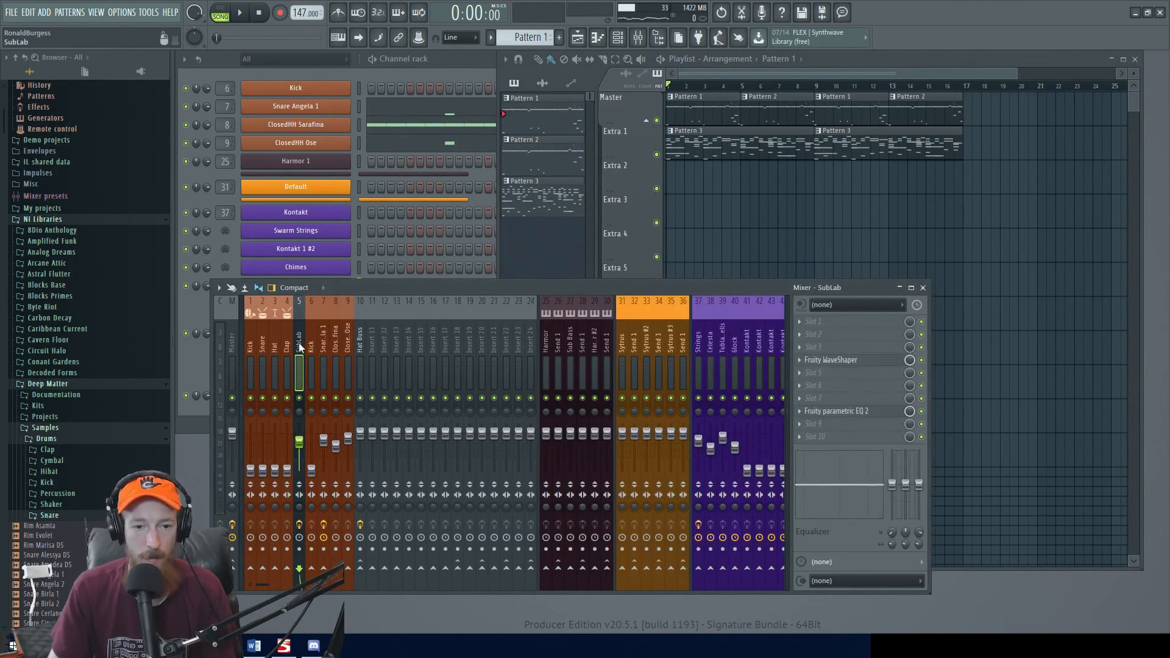
click(233, 350)
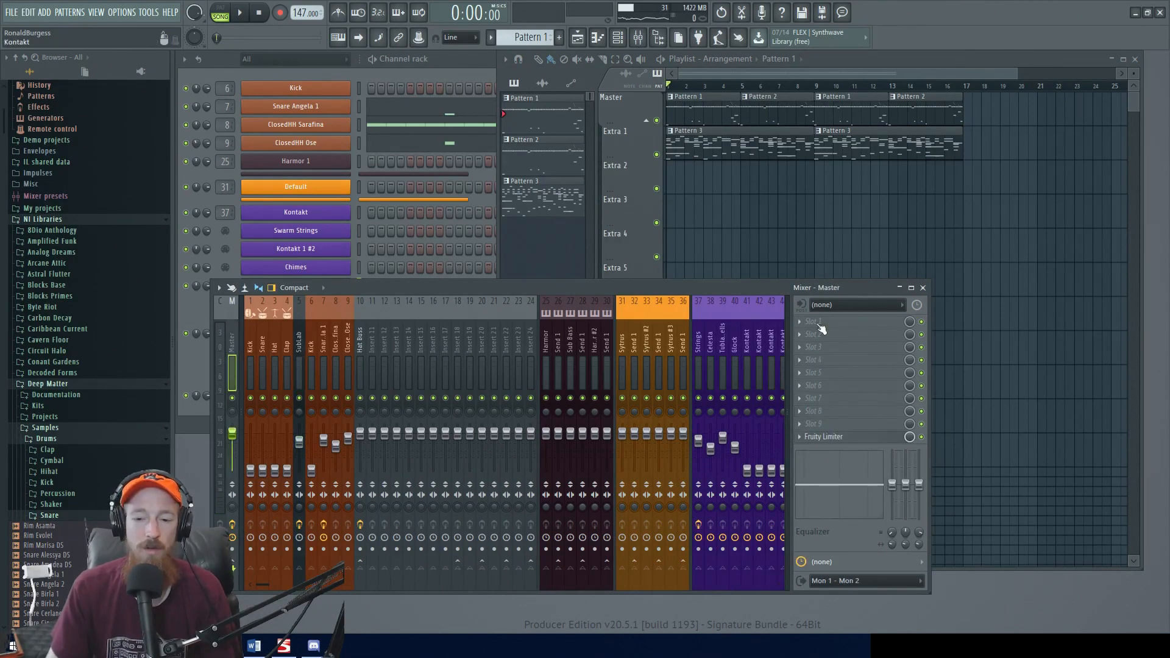
click(309, 345)
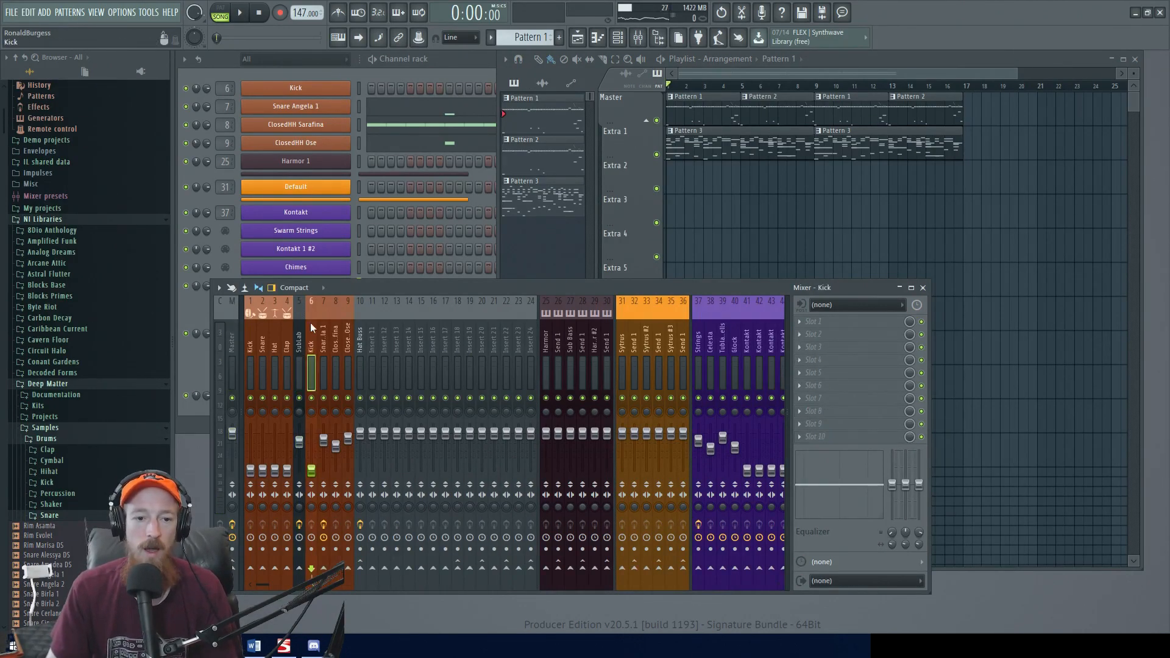
click(298, 343)
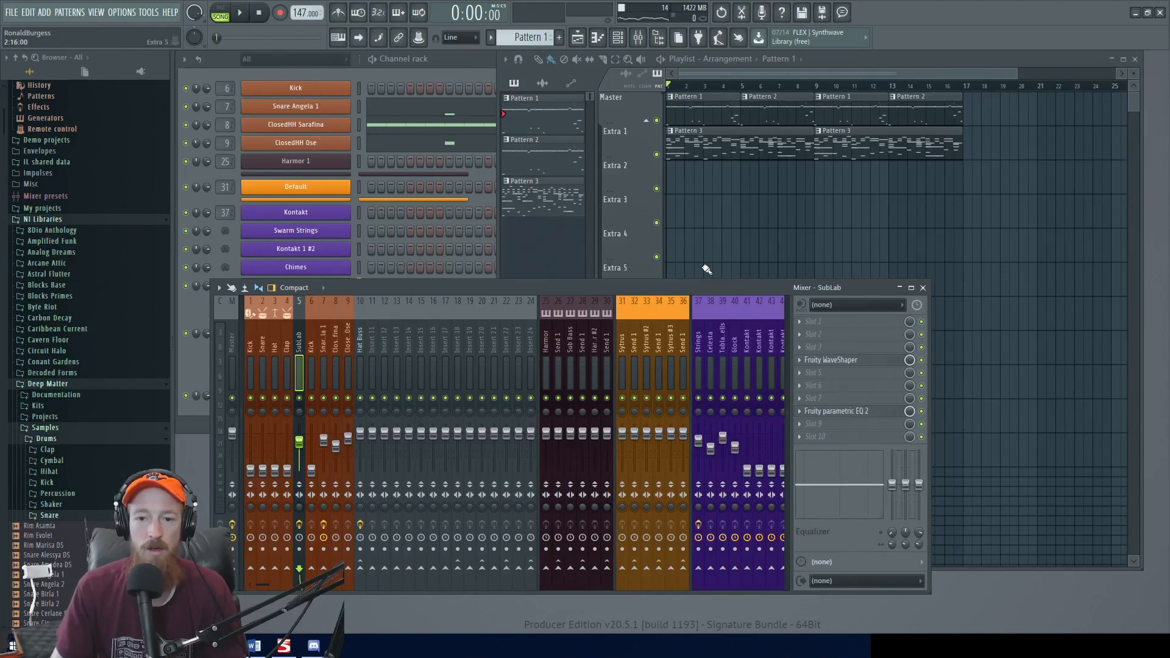
drag(696, 287, 716, 284)
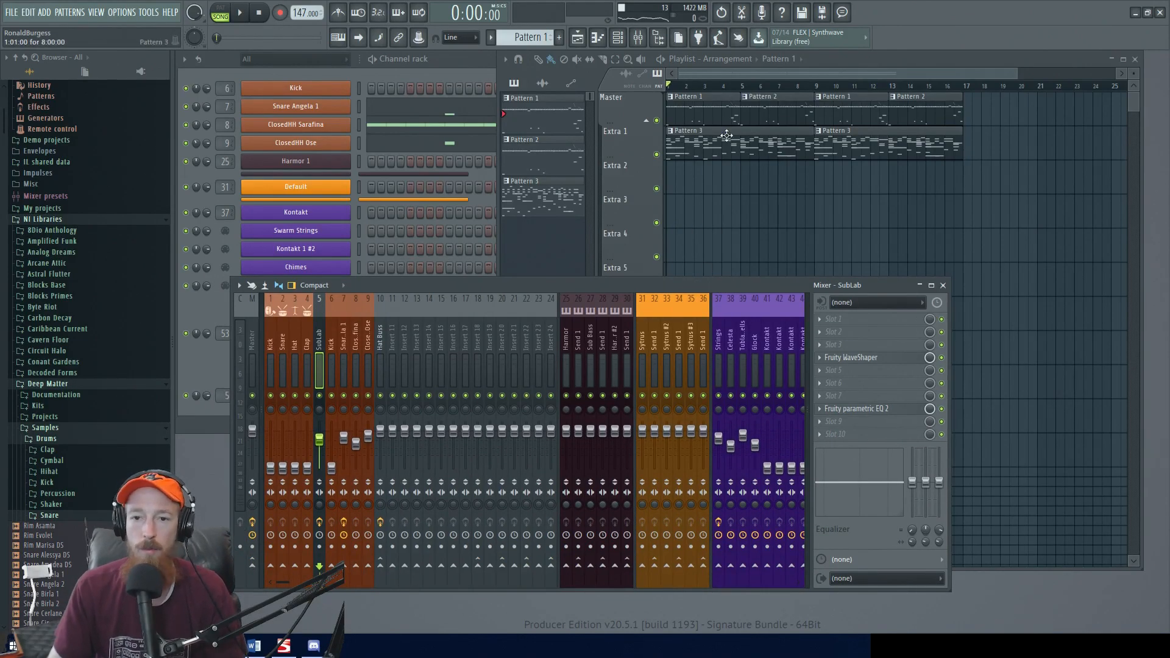
- Play the full arrangement and examine the Snare Angela 1 notes in the piano roll, closing it when done
click(767, 68)
scroll(685, 137, down, 1)
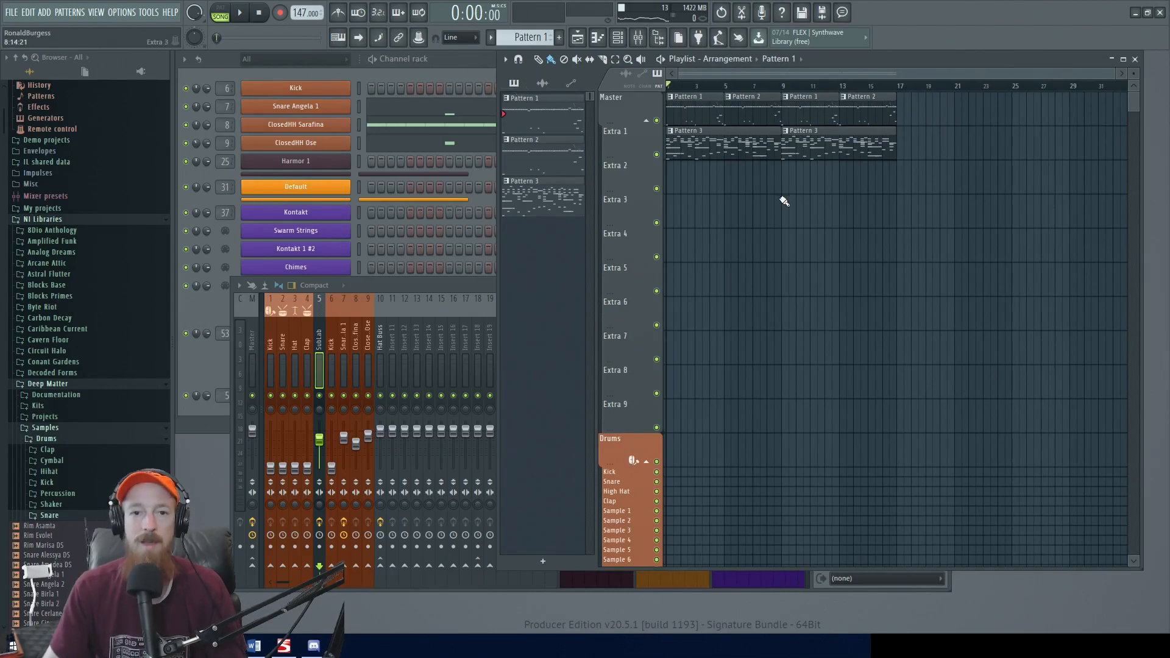
key(space)
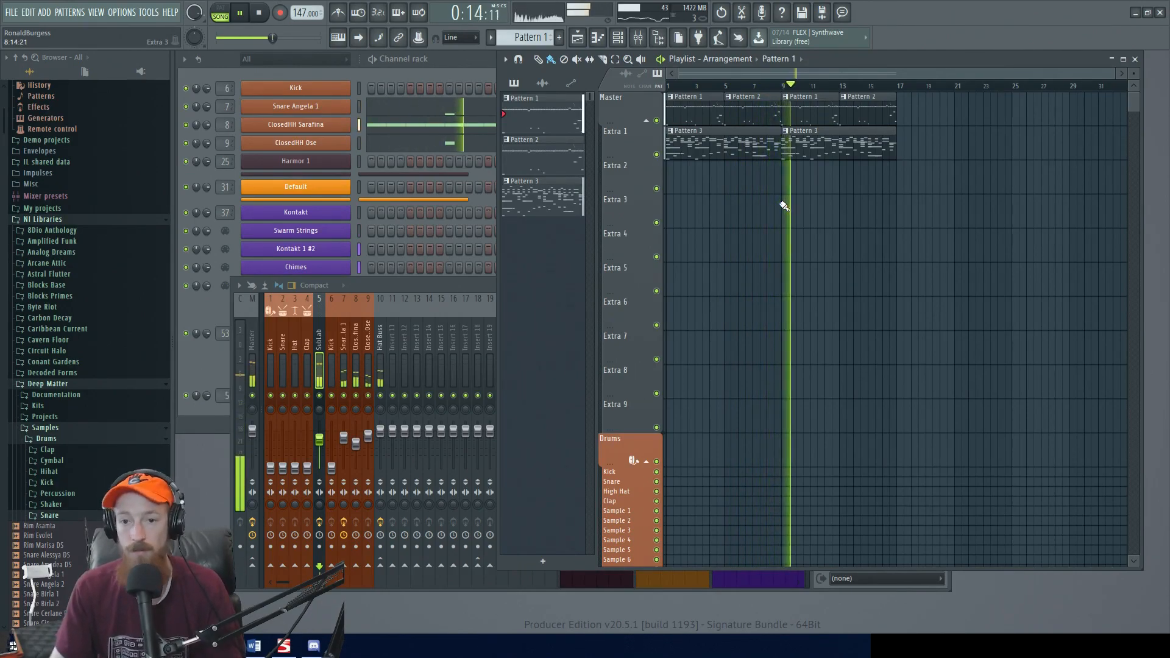
scroll(798, 195, up, 2)
double_click(813, 122)
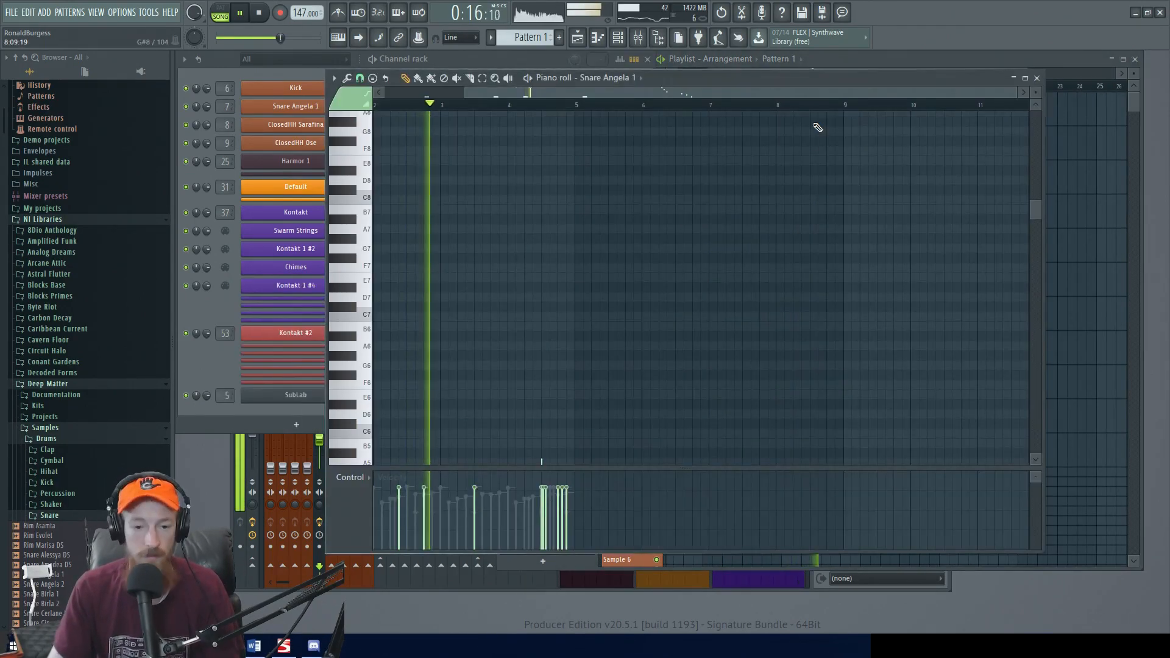
scroll(600, 321, up, 4)
drag(795, 258, 939, 238)
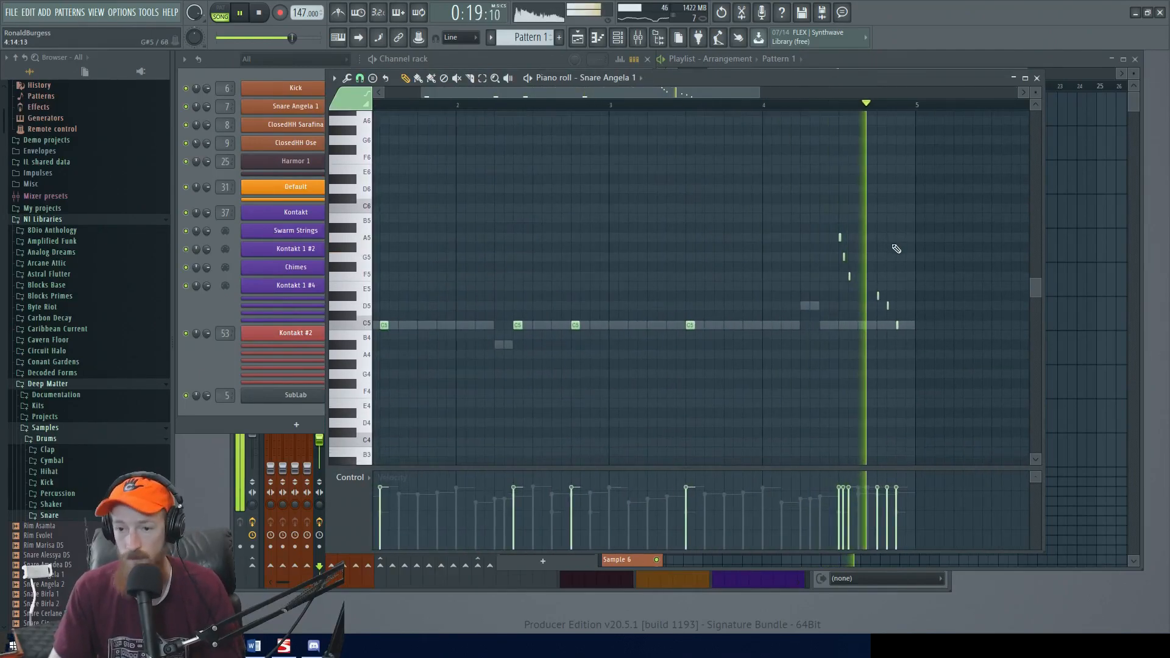
click(1037, 78)
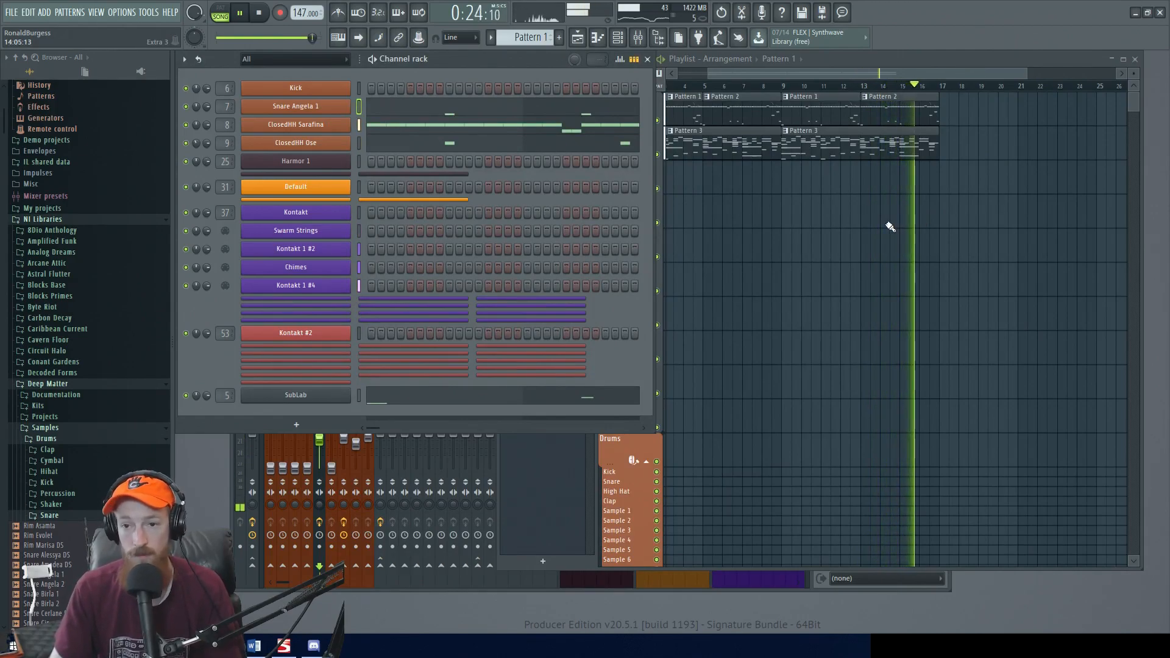
key(l)
scroll(808, 219, down, 2)
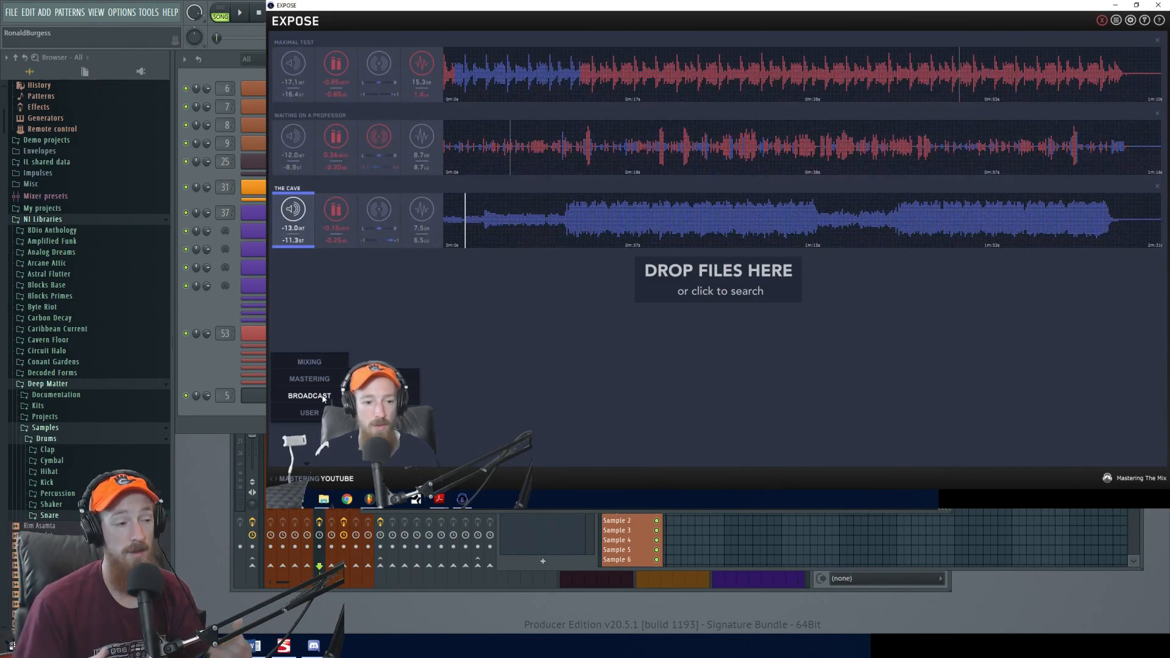
- Switch to EXPOSE and look through its Mastering and Mixing preset categories
click(301, 380)
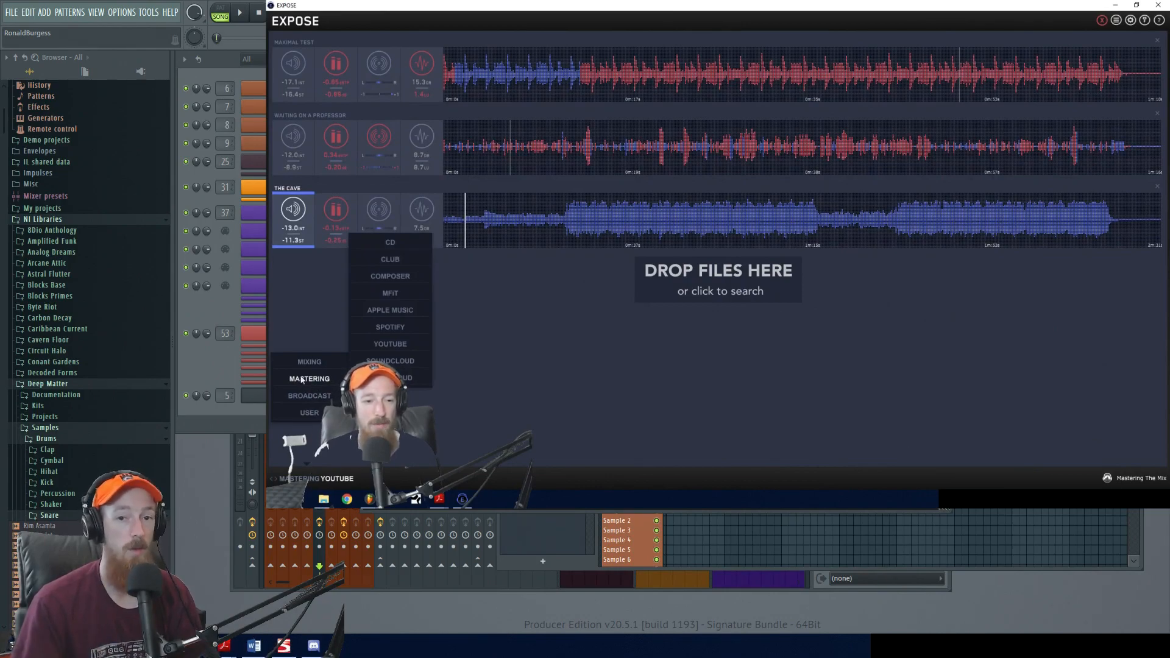
click(311, 362)
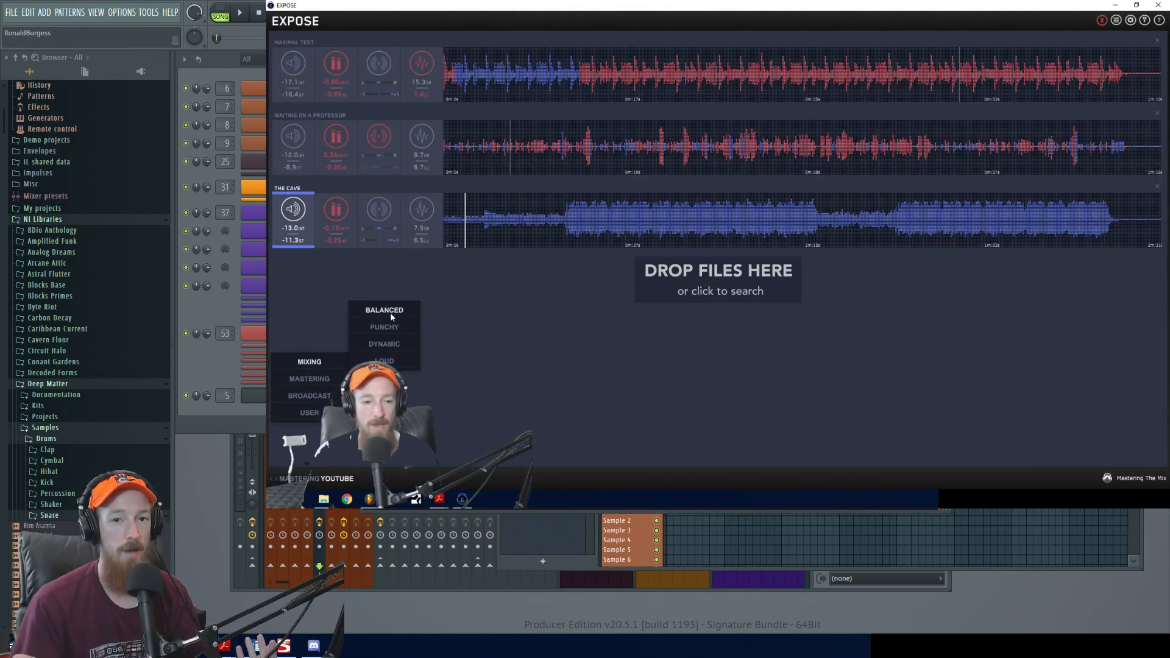
click(309, 379)
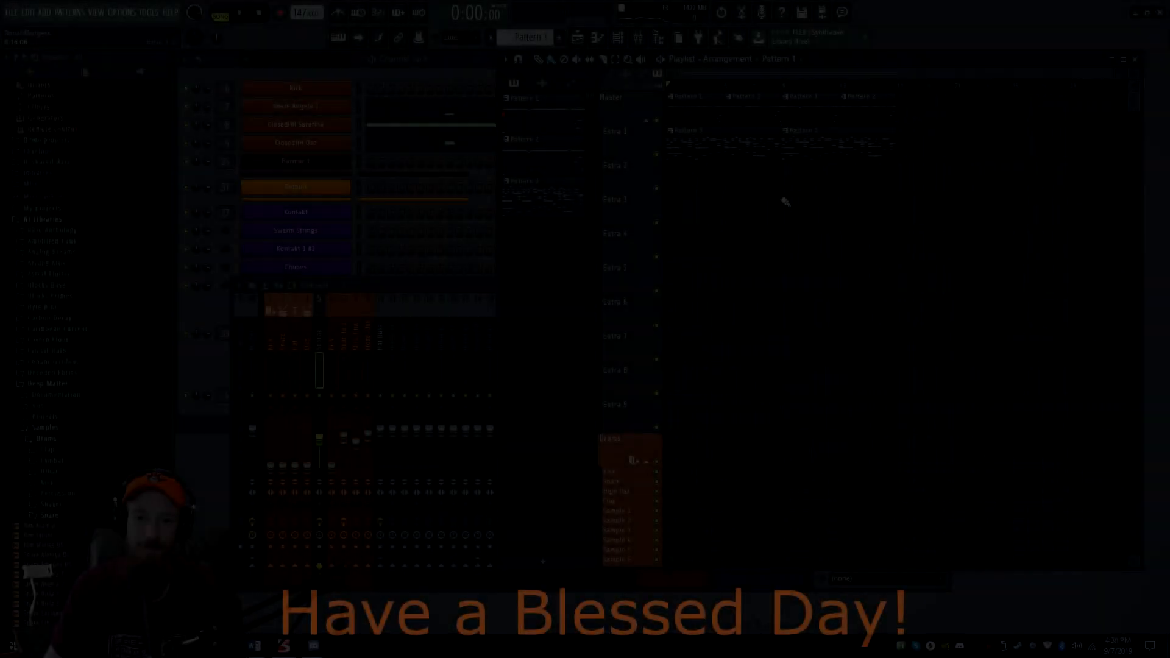
- Return to FL Studio, replay the arrangement and view the Snare Angela 1 notes in the piano roll
key(space)
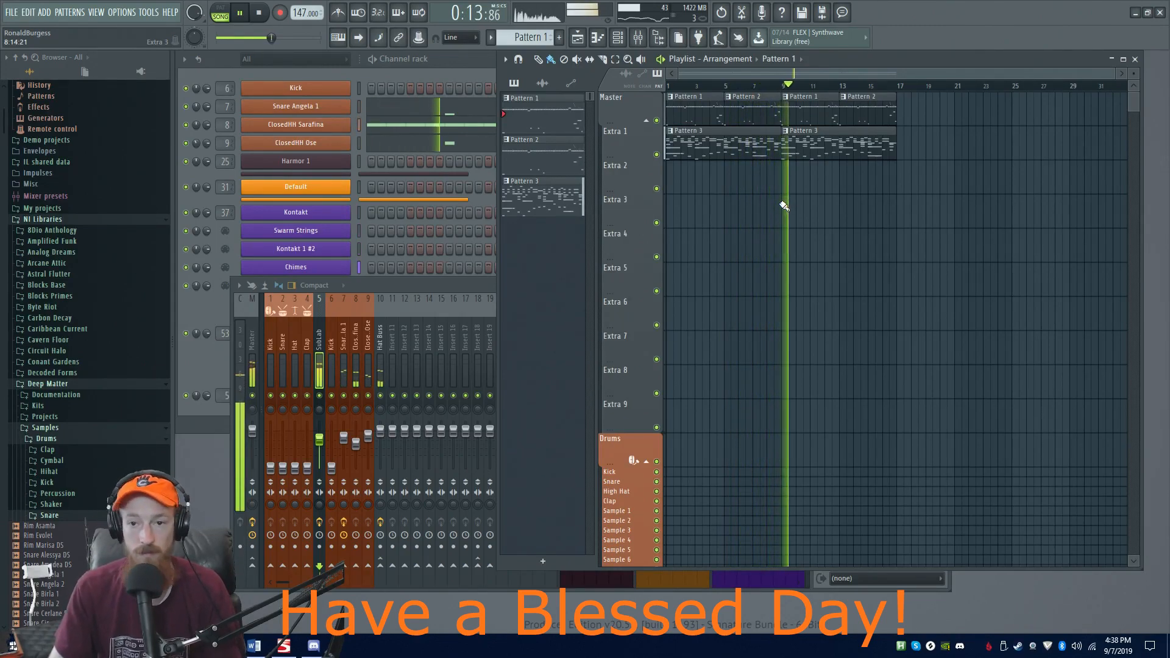
double_click(818, 127)
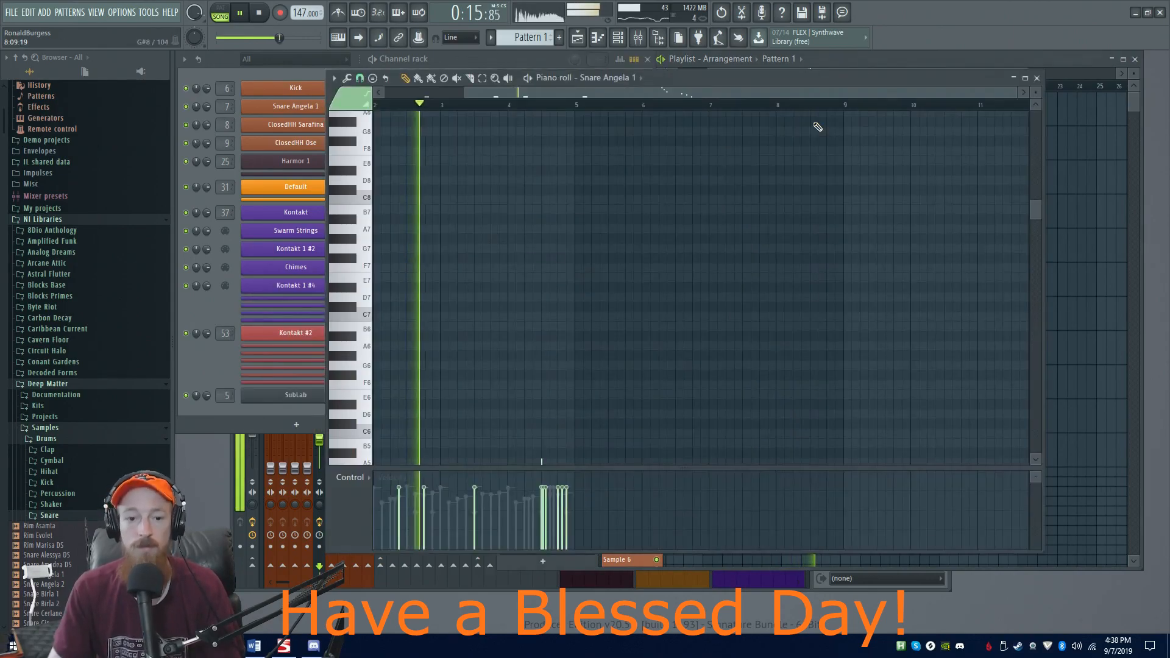
scroll(727, 268, down, 5)
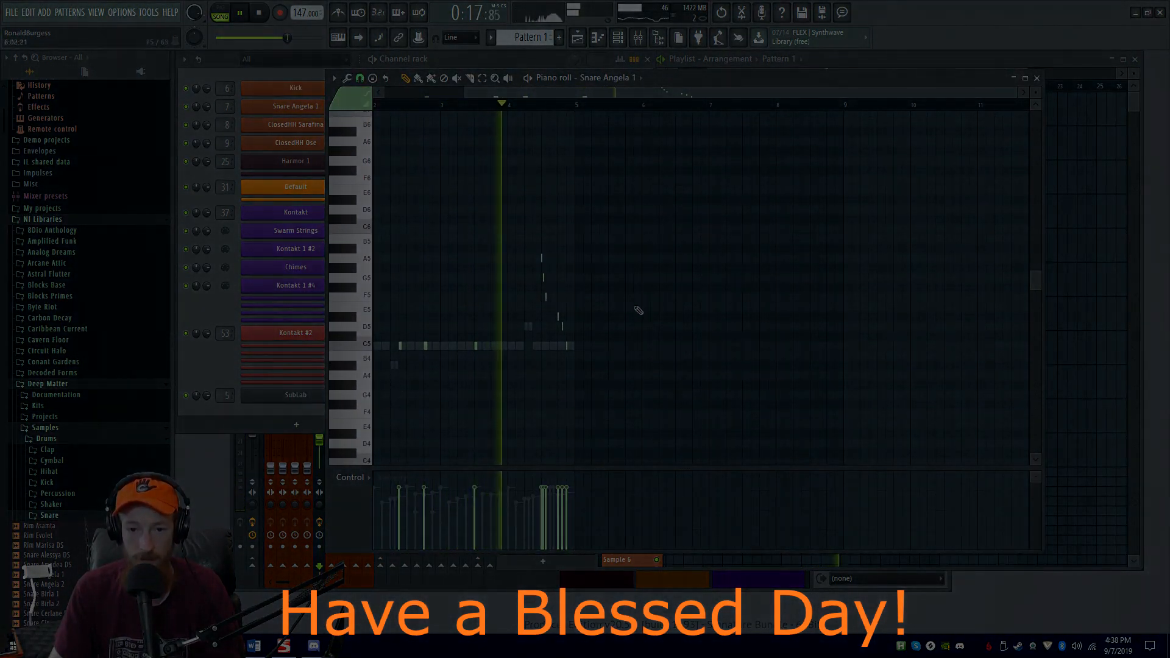